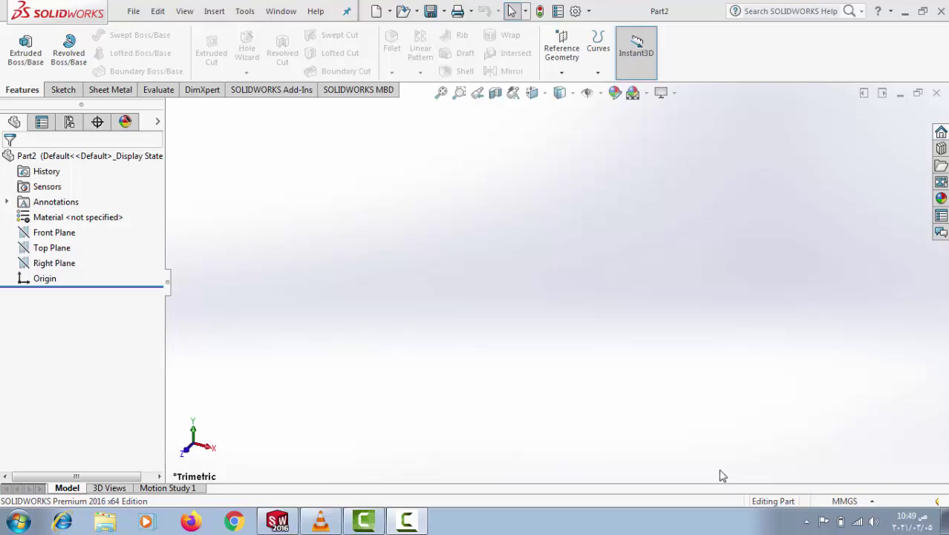
On the Front Plane, draw a circle at the origin with a 300 mm diameter.
click(53, 233)
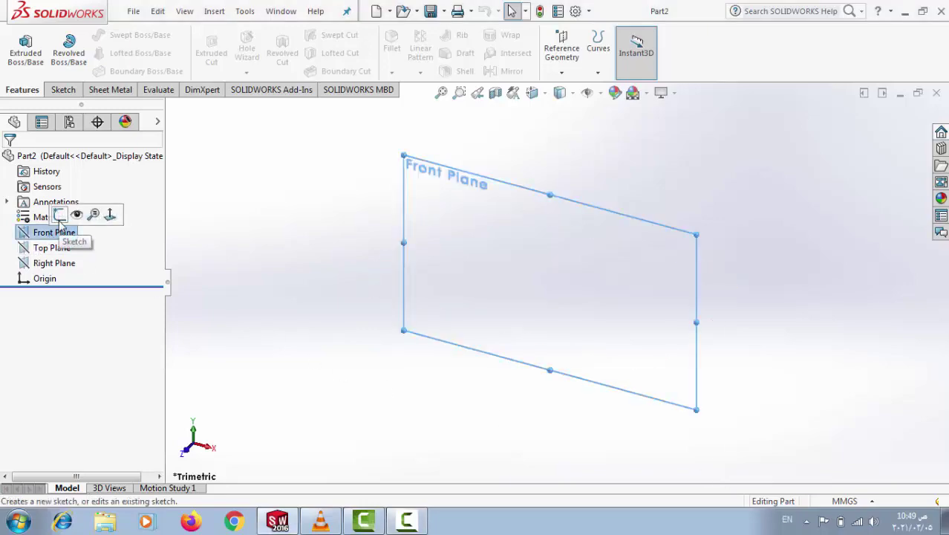
click(60, 218)
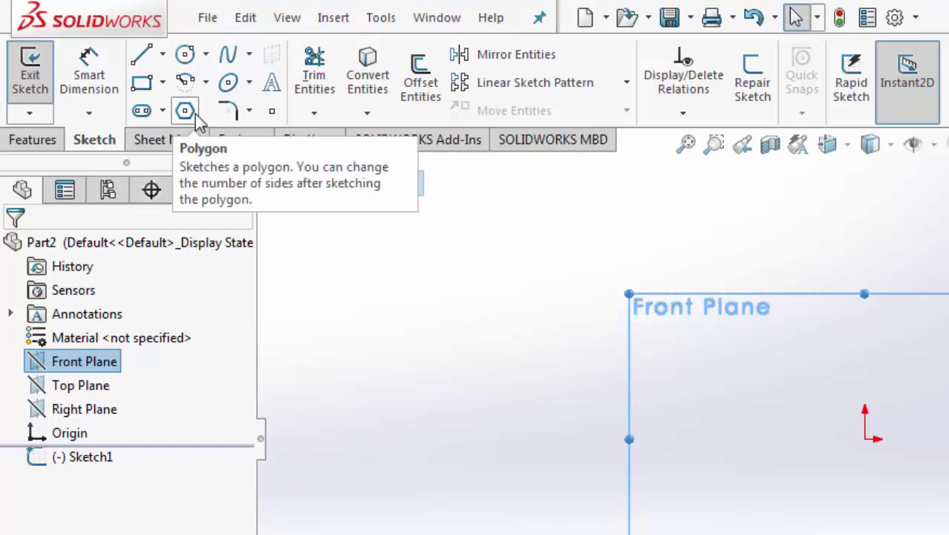
click(185, 54)
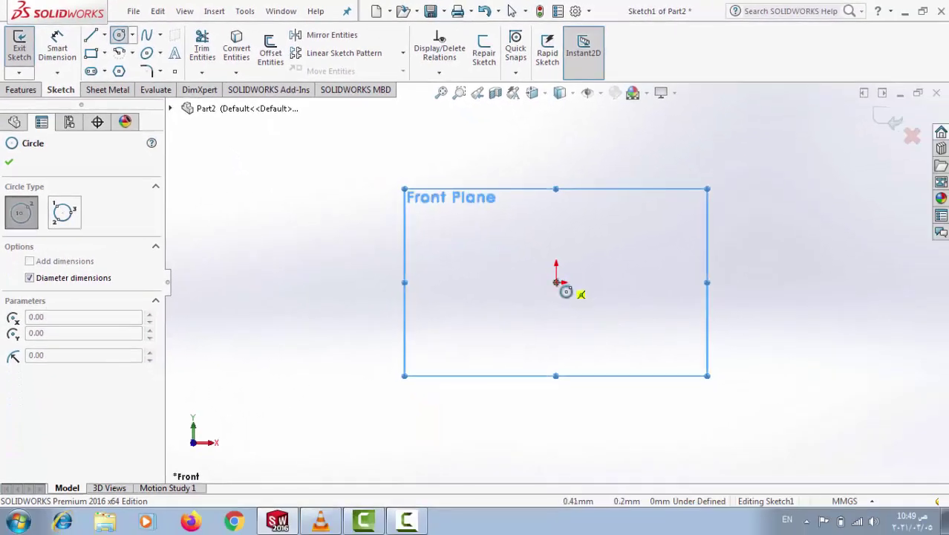
click(557, 283)
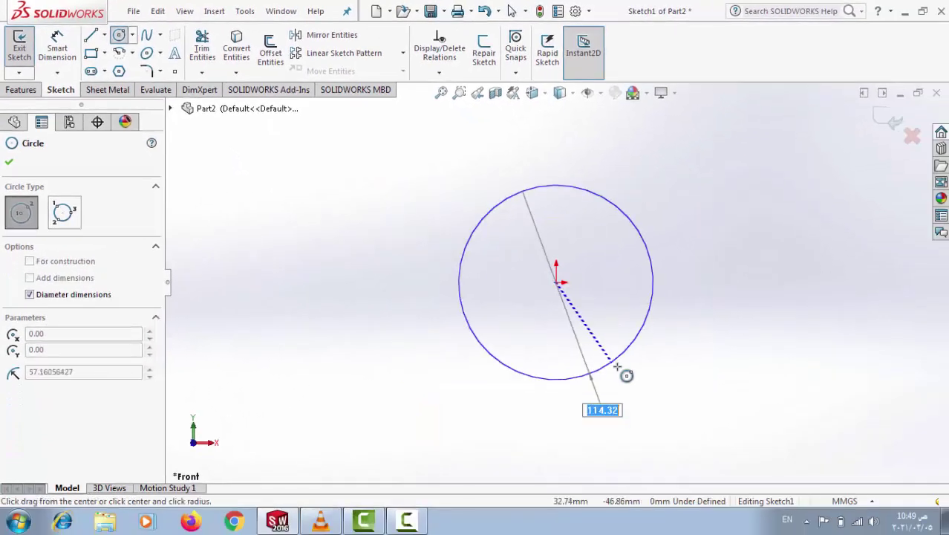
text(300)
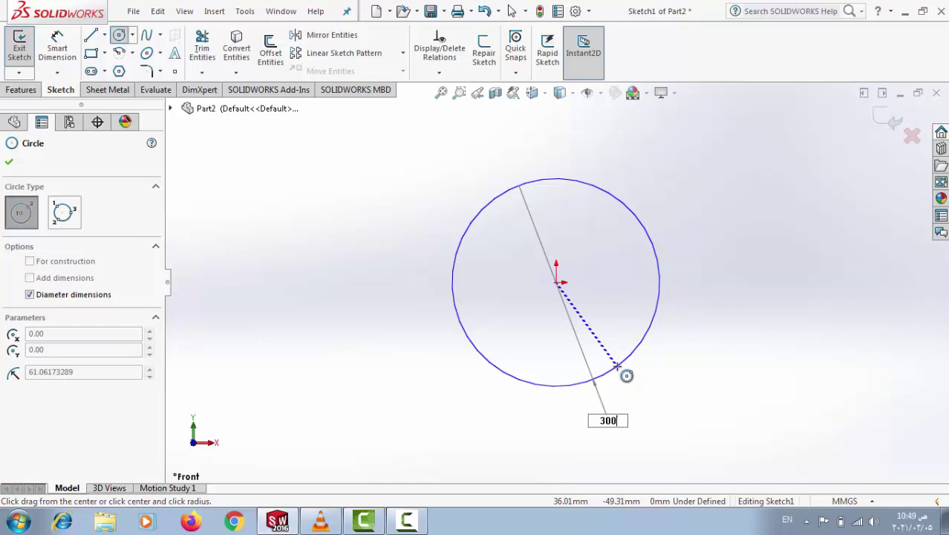
key(Return)
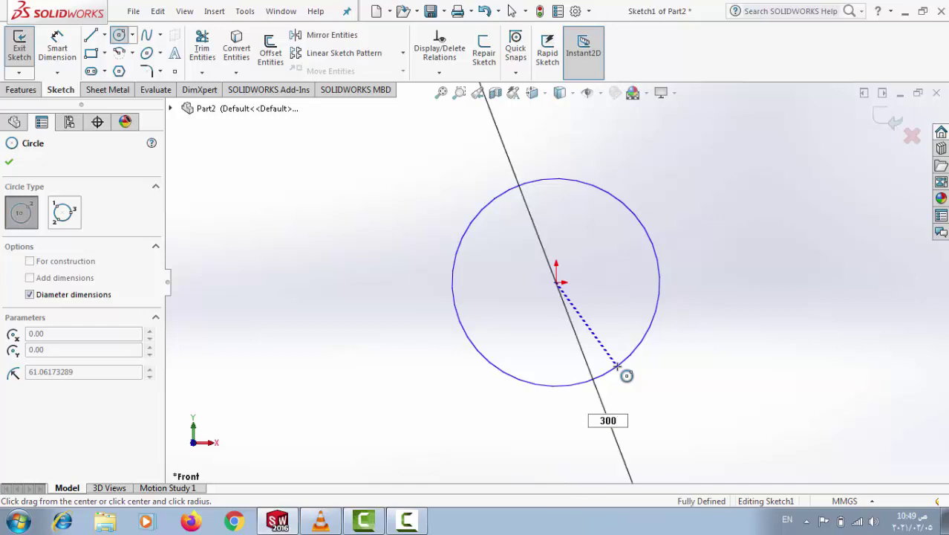
scroll(617, 367, down, 2)
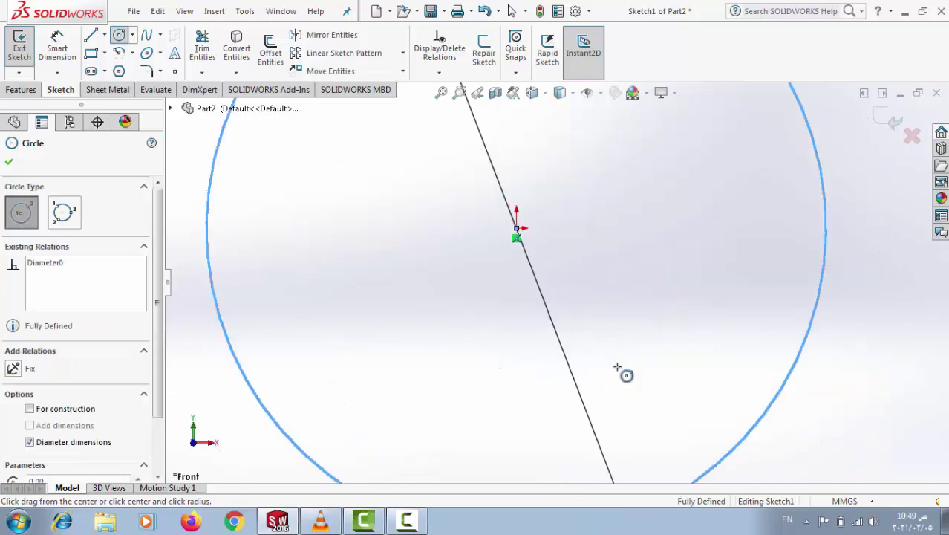
scroll(617, 367, up, 5)
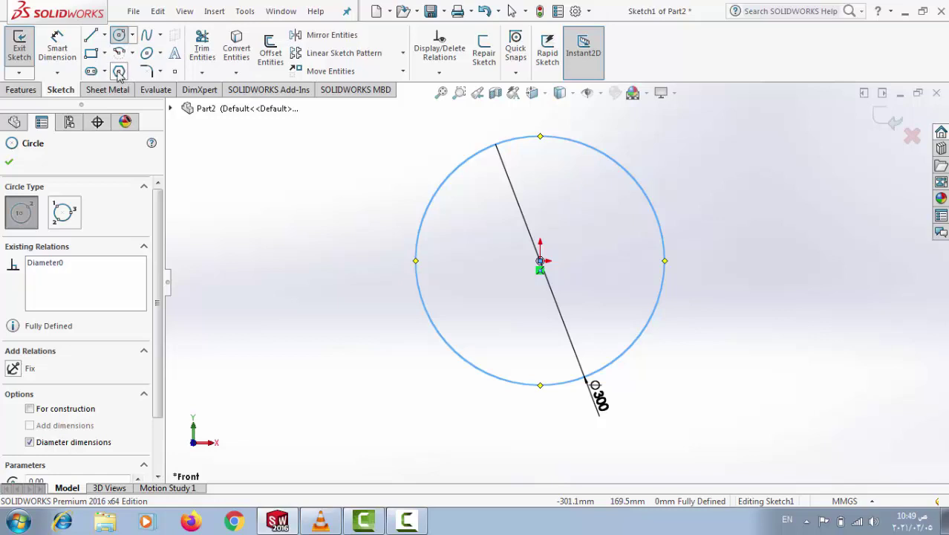
Draw an origin-centred polygon around the circle and raise its sides from 6 to 12.
click(119, 72)
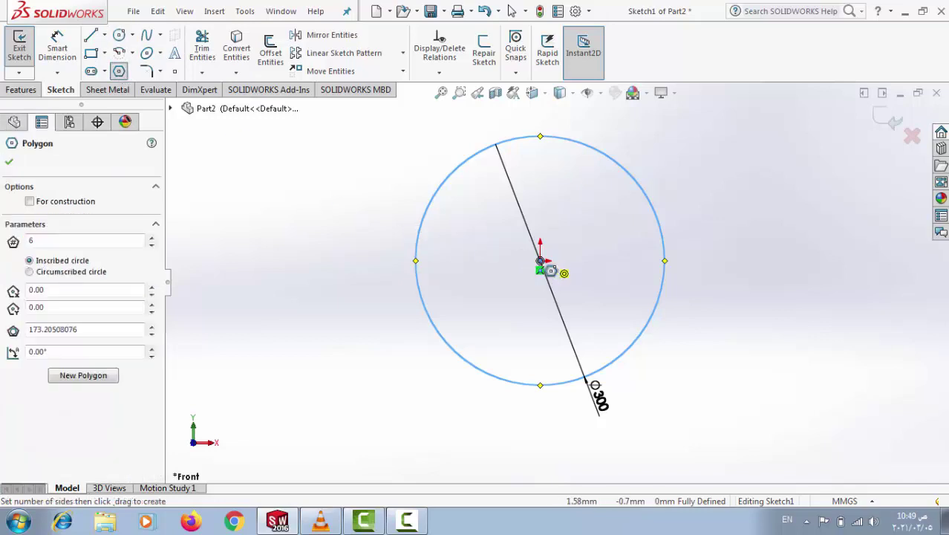
click(540, 261)
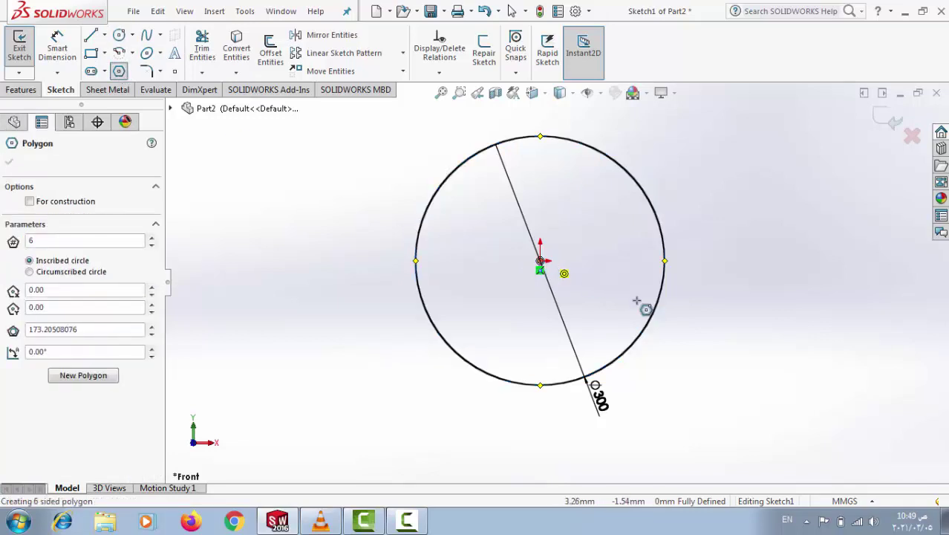
click(681, 341)
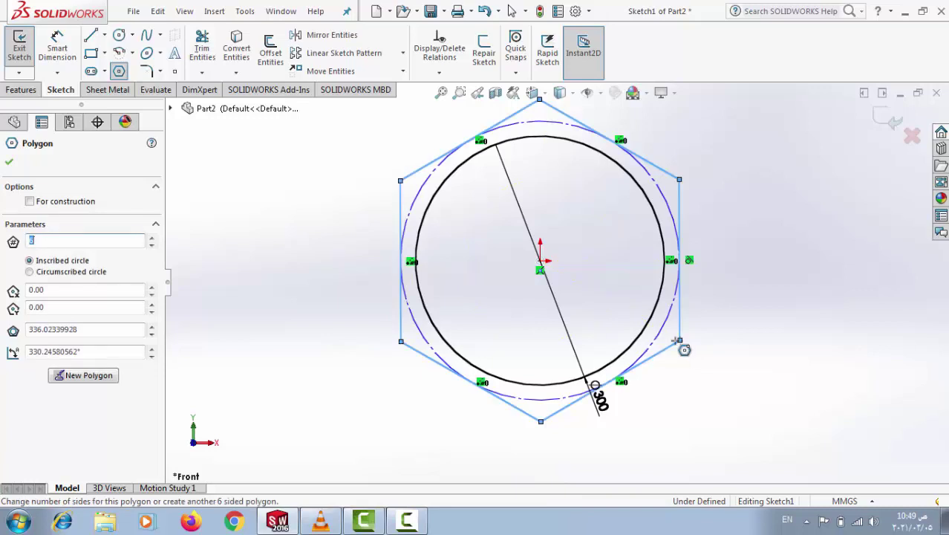
click(155, 238)
click(152, 238)
click(153, 238)
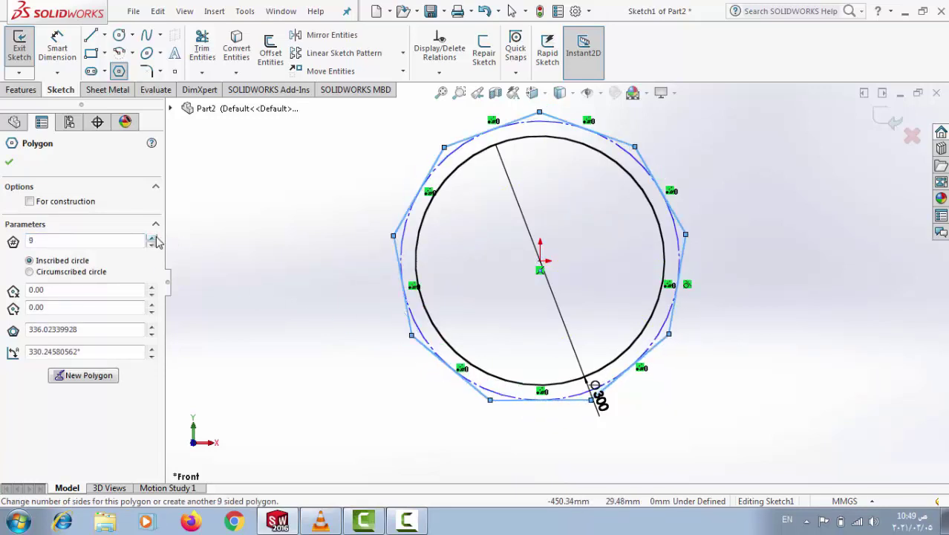
click(152, 238)
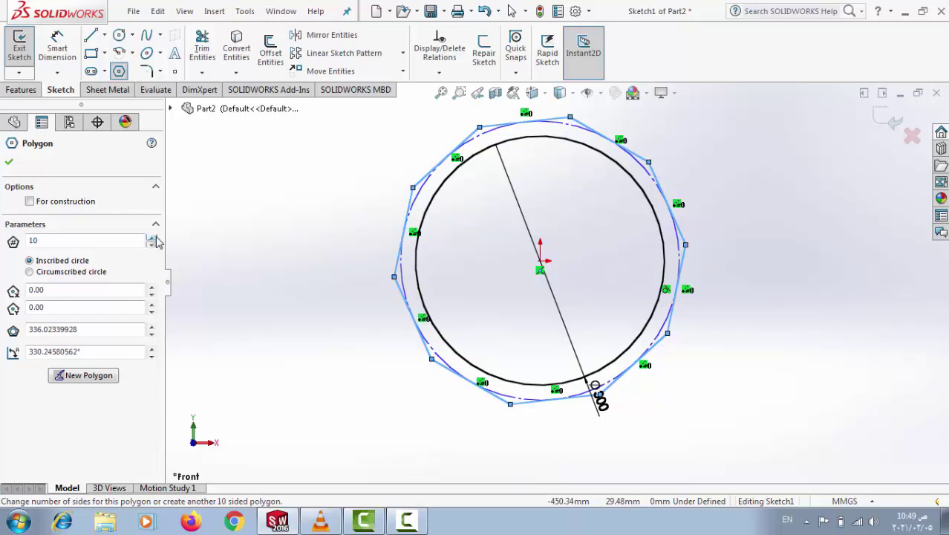
click(153, 238)
click(152, 239)
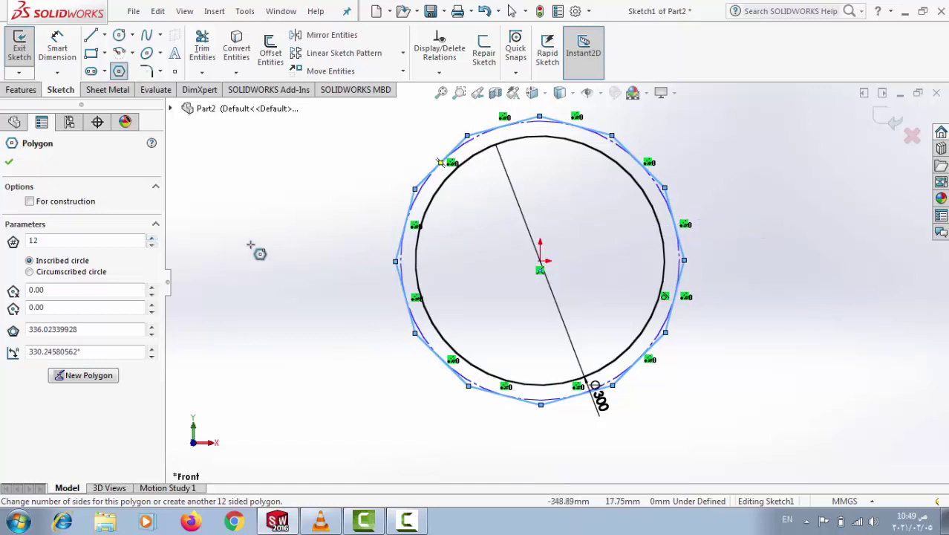
click(9, 161)
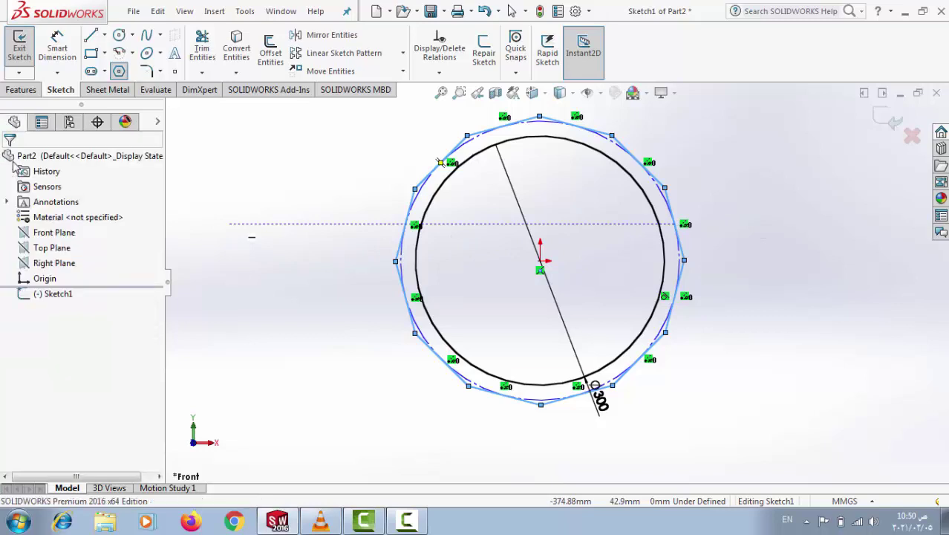
Exit the sketch and extrude the circle-polygon region to a 20.00 mm depth.
click(24, 57)
click(30, 62)
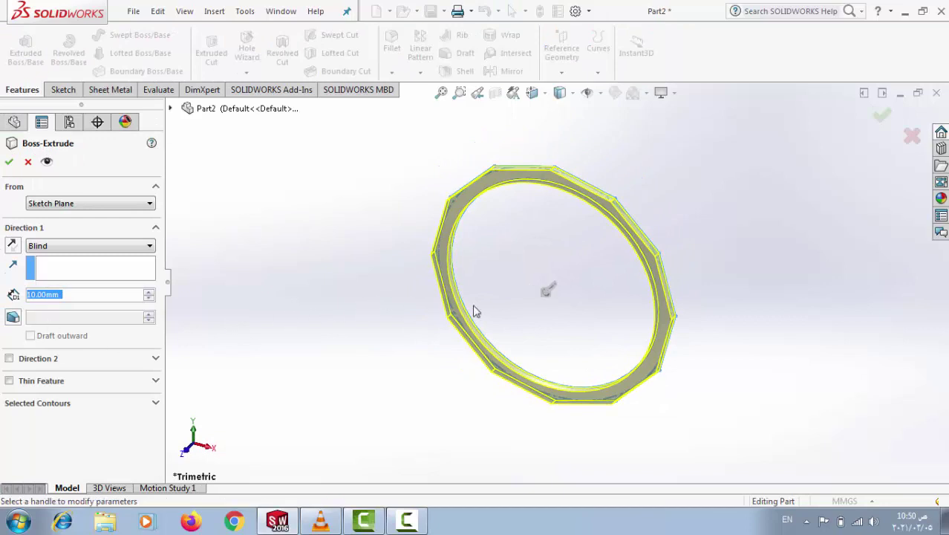
click(154, 295)
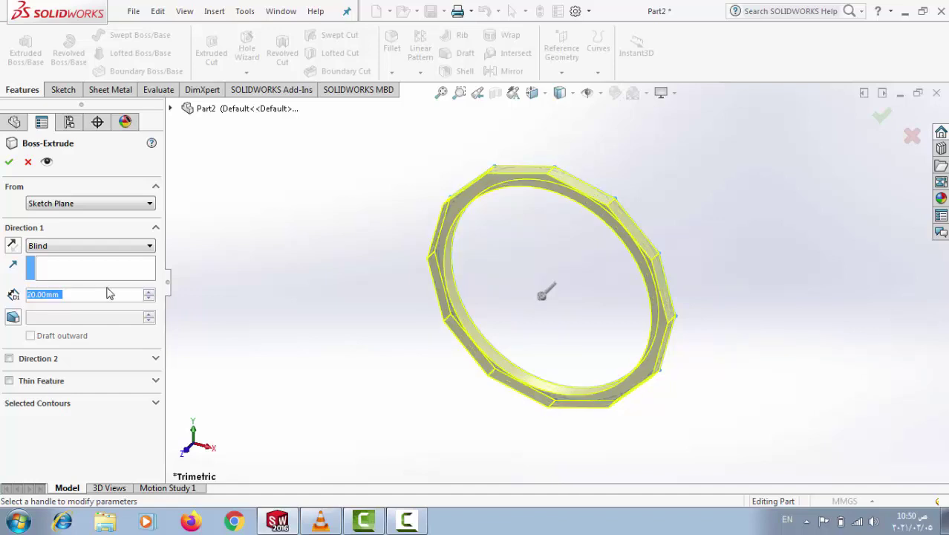
click(9, 163)
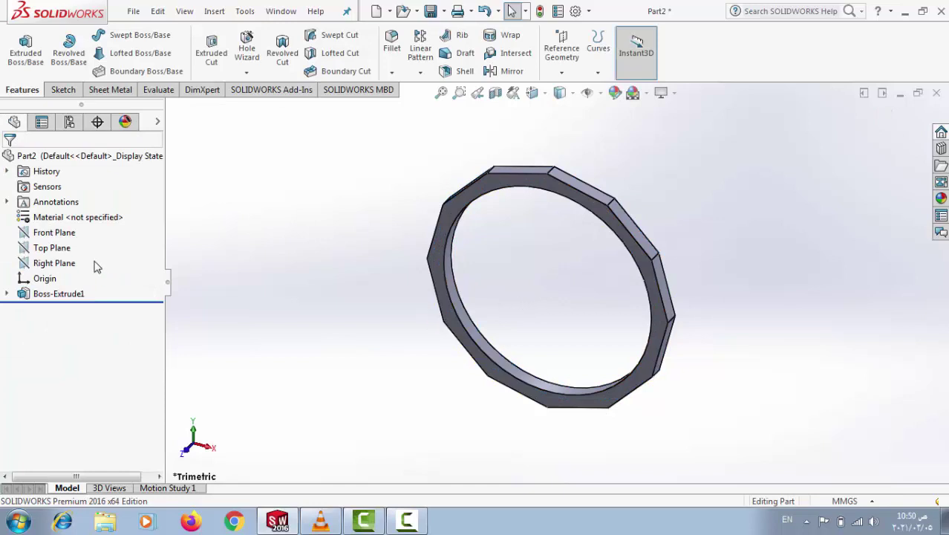
Open a face-on Front Plane sketch and convert the ring's inner circular edge into it.
click(55, 250)
click(51, 236)
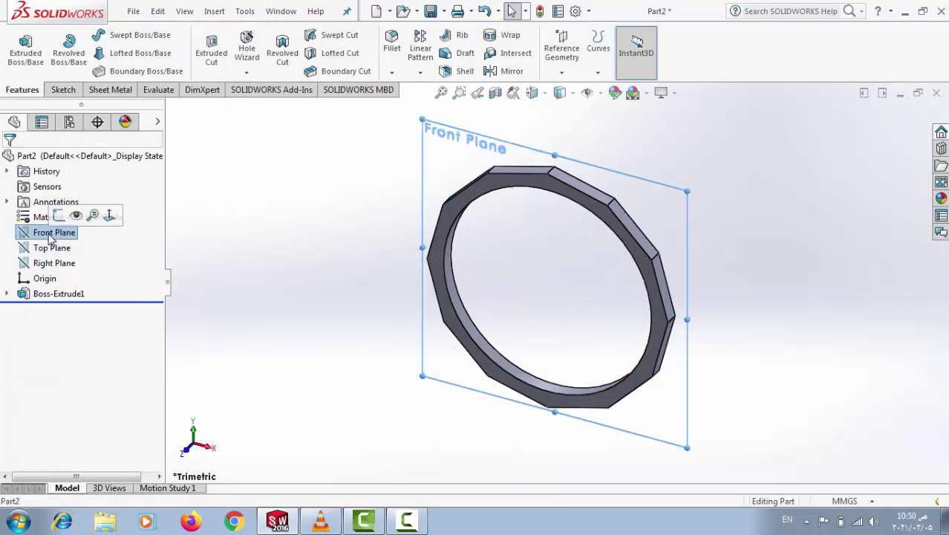
click(109, 214)
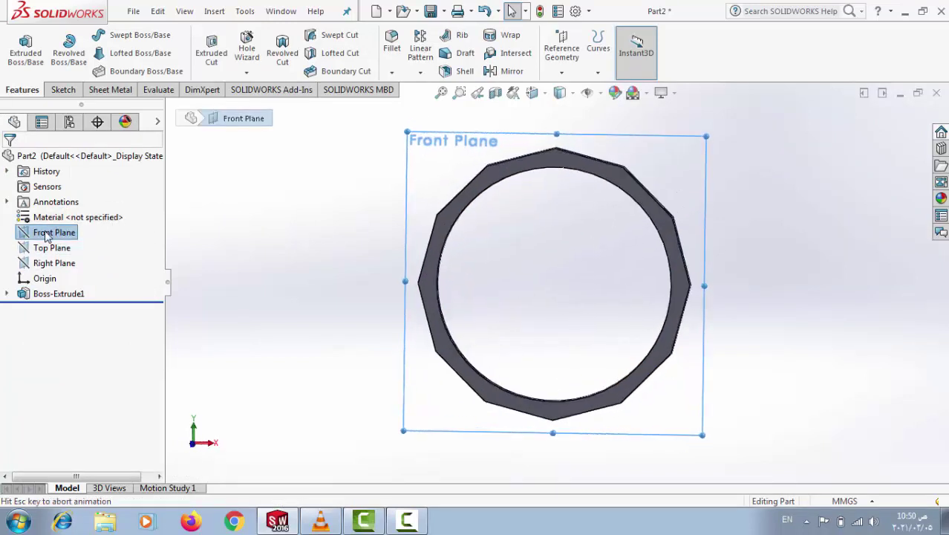
right_click(47, 236)
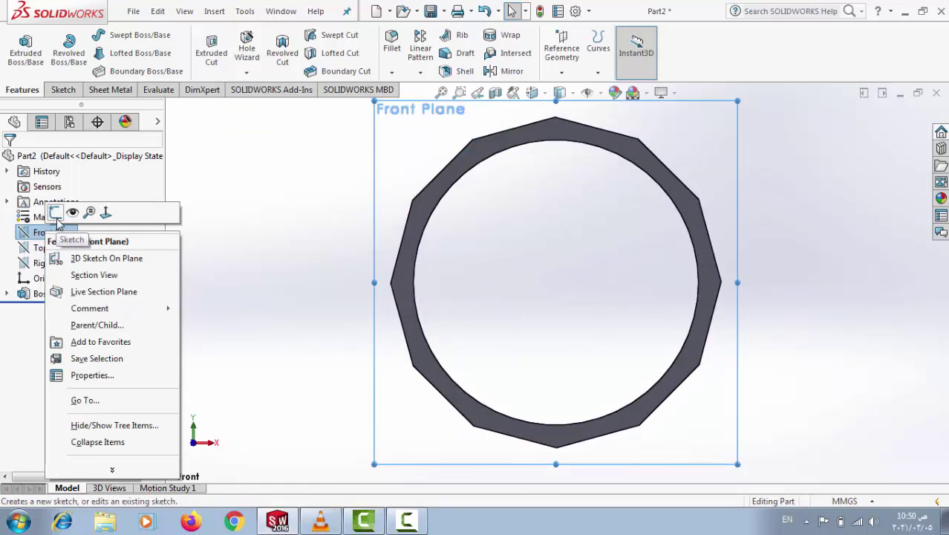
click(57, 213)
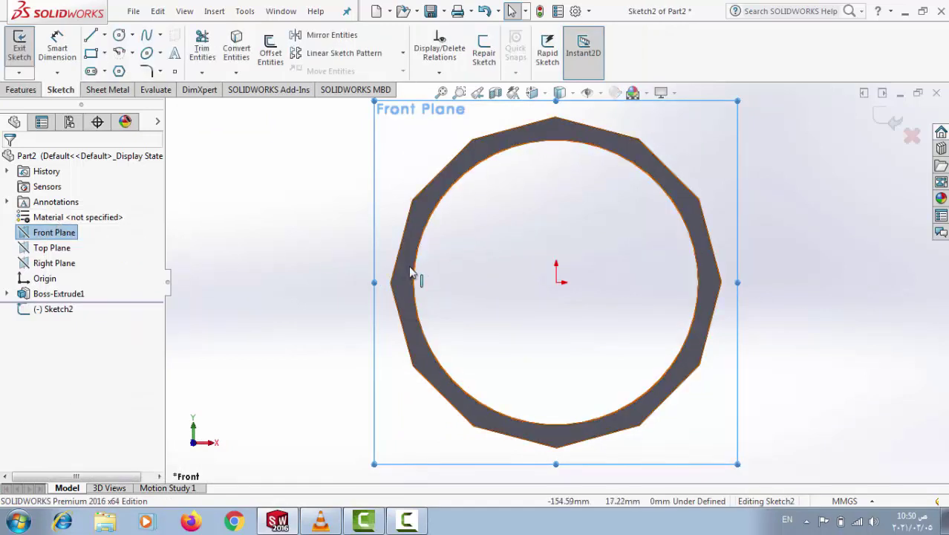
click(417, 273)
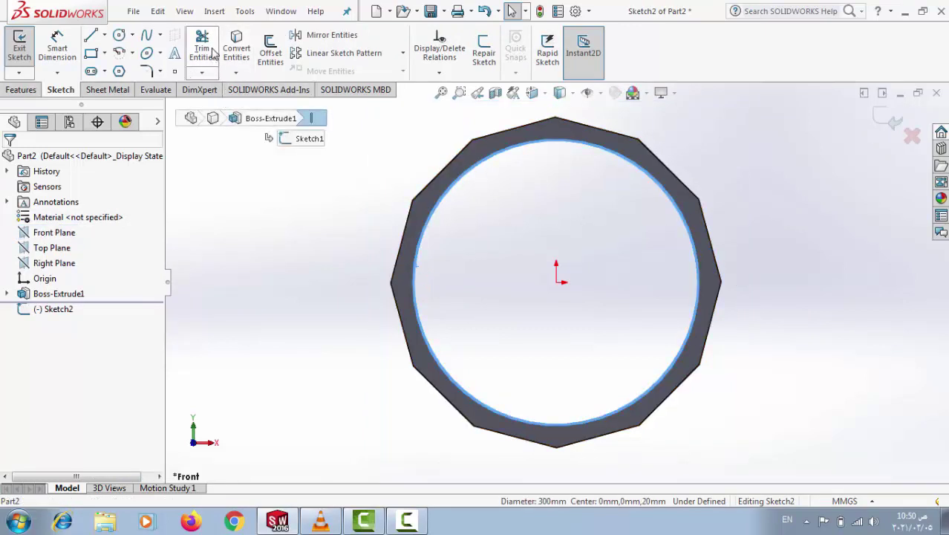
click(237, 46)
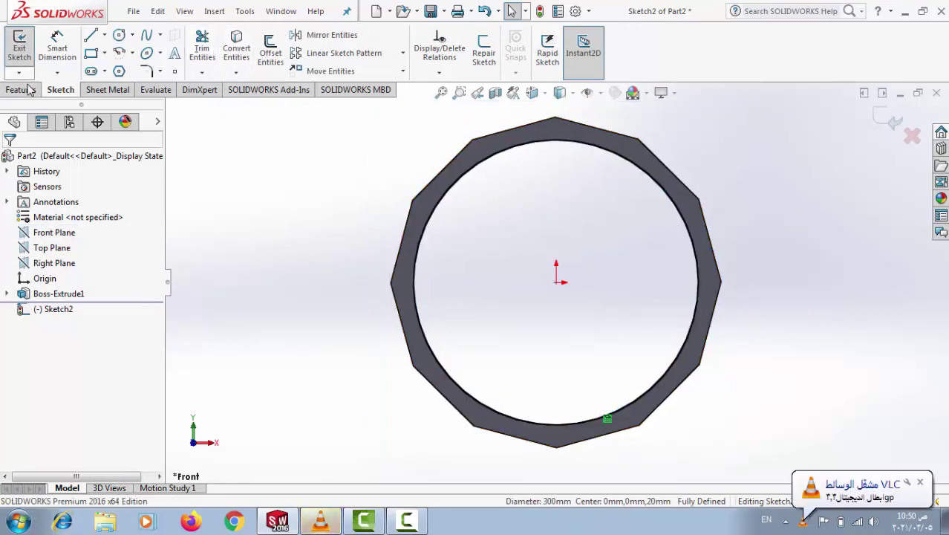
click(121, 94)
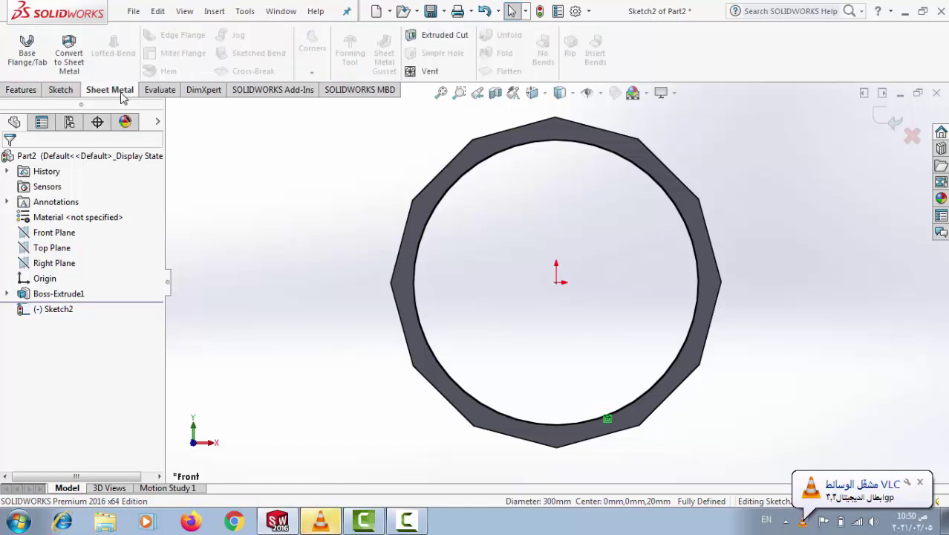
Build a sheet-metal base flange from the circle sketch and view its circular face straight on.
click(35, 60)
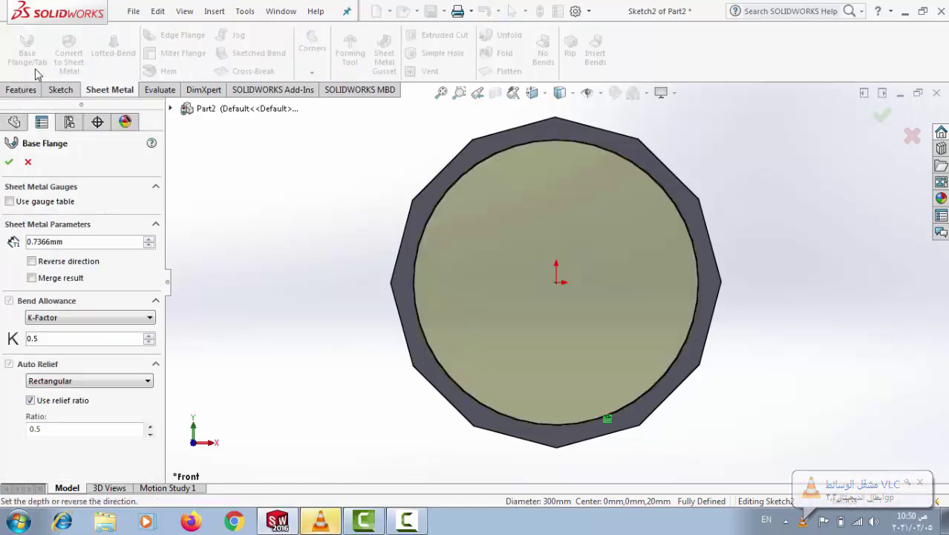
click(8, 161)
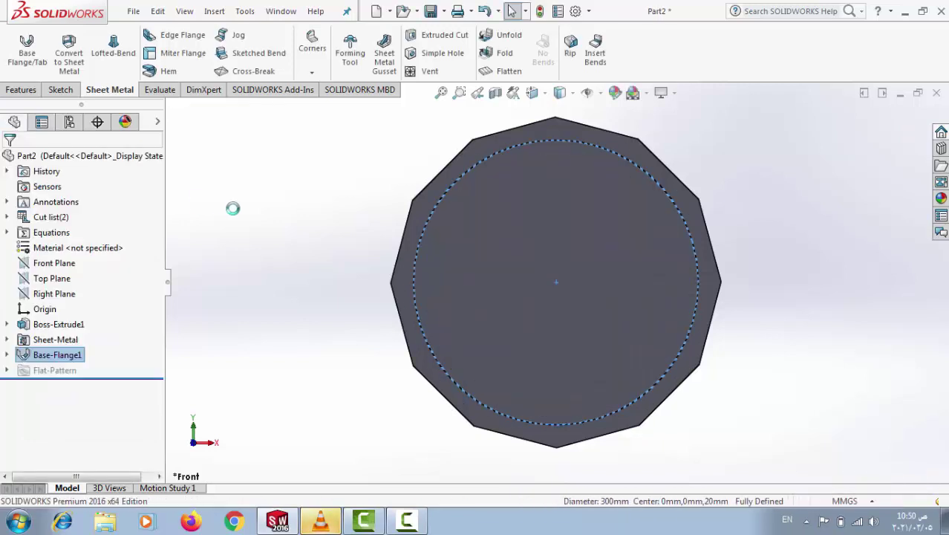
click(290, 231)
mouse_move(814, 248)
middle_down()
mouse_move(615, 254)
mouse_move(512, 192)
mouse_move(424, 206)
middle_up()
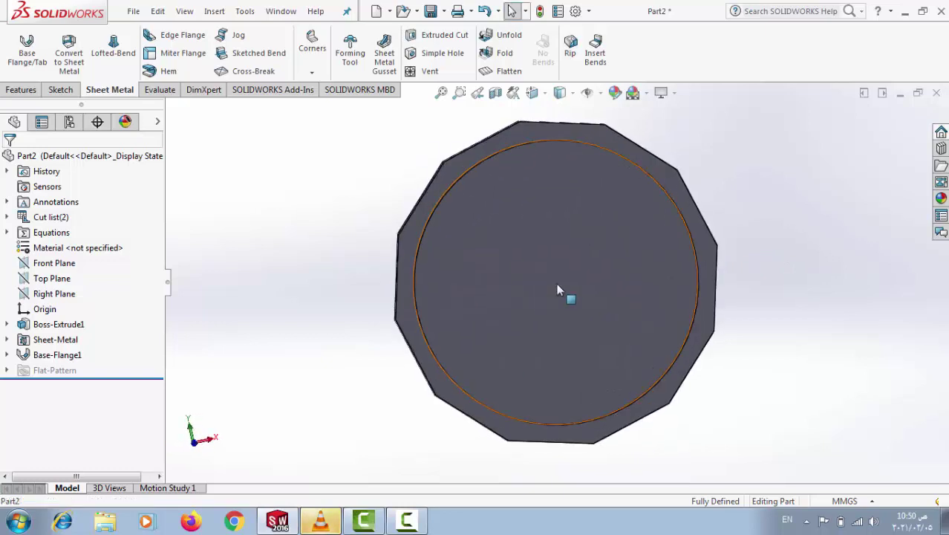
click(556, 283)
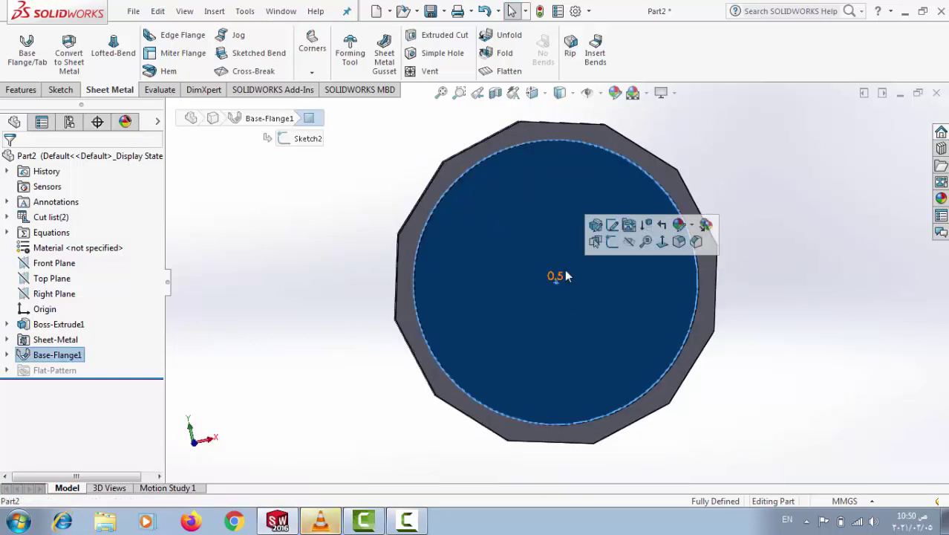
click(661, 241)
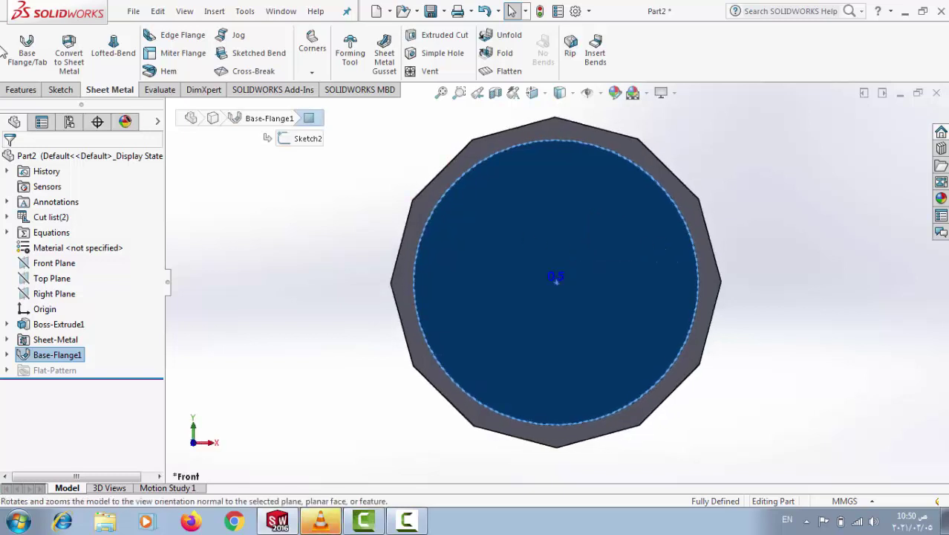
click(58, 89)
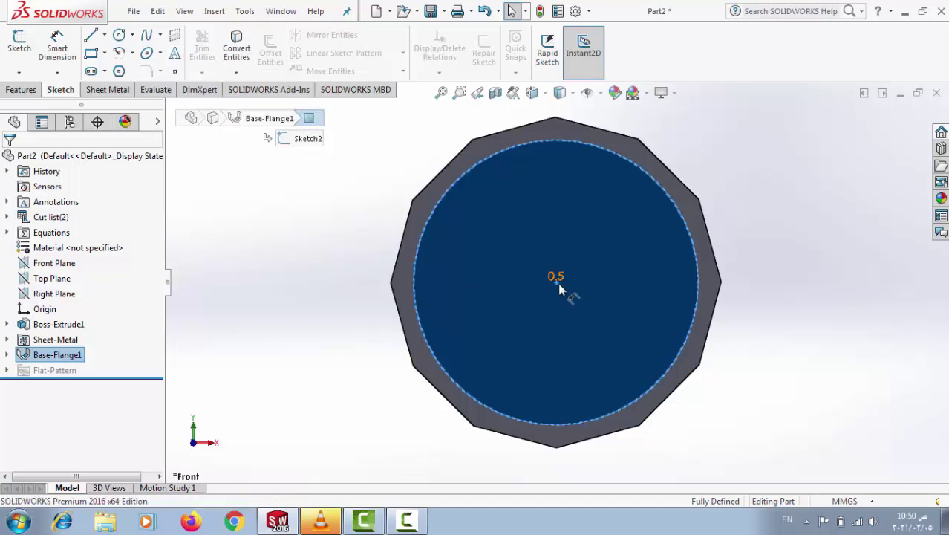
Draw a horizontal line from the plate centre toward the right rim to carry the text.
scroll(558, 283, down, 1)
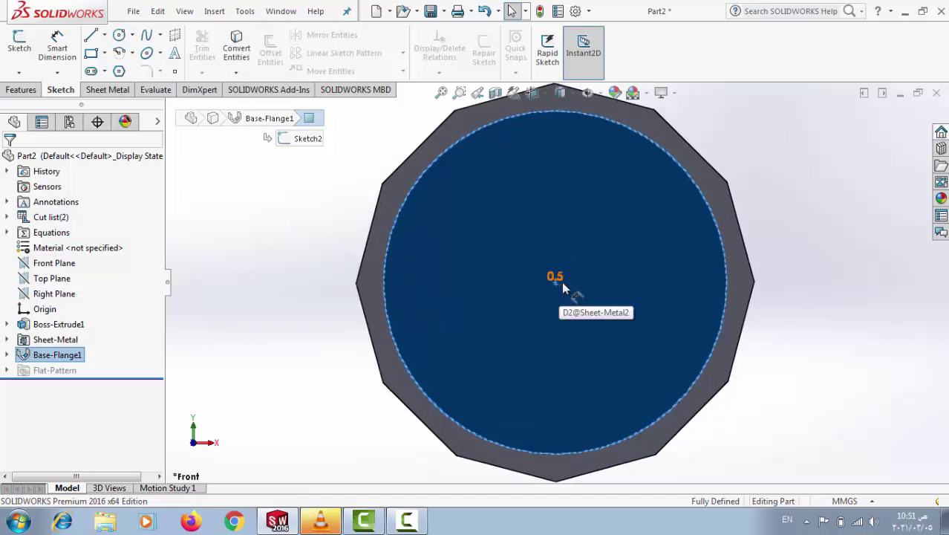
click(92, 39)
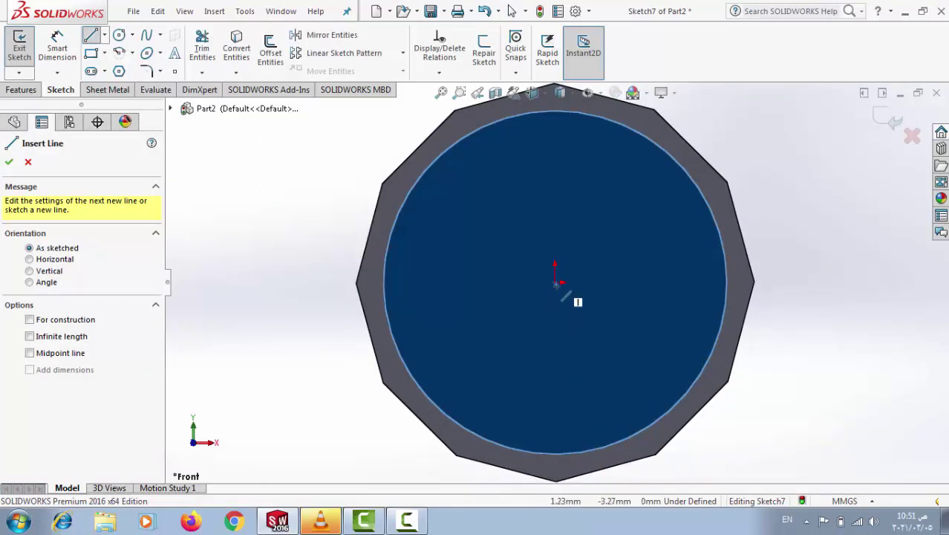
click(555, 283)
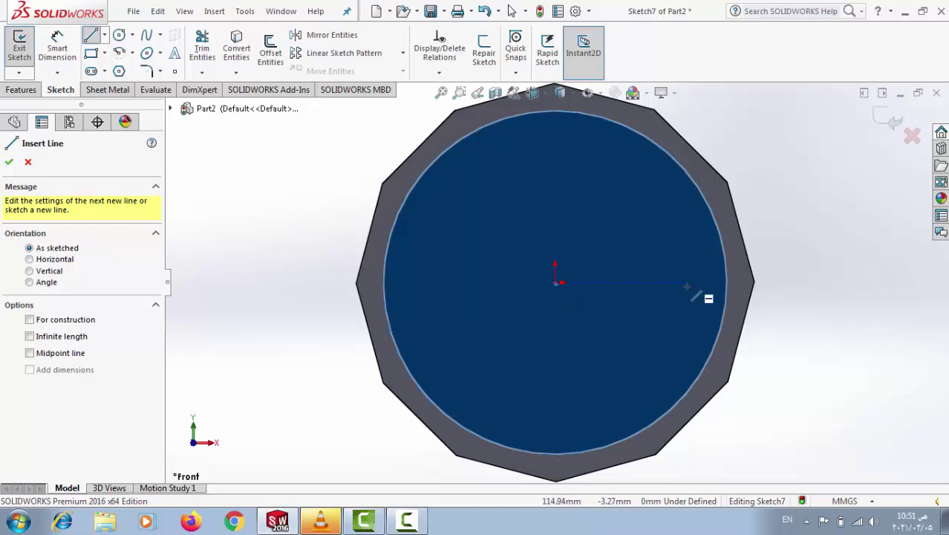
click(679, 290)
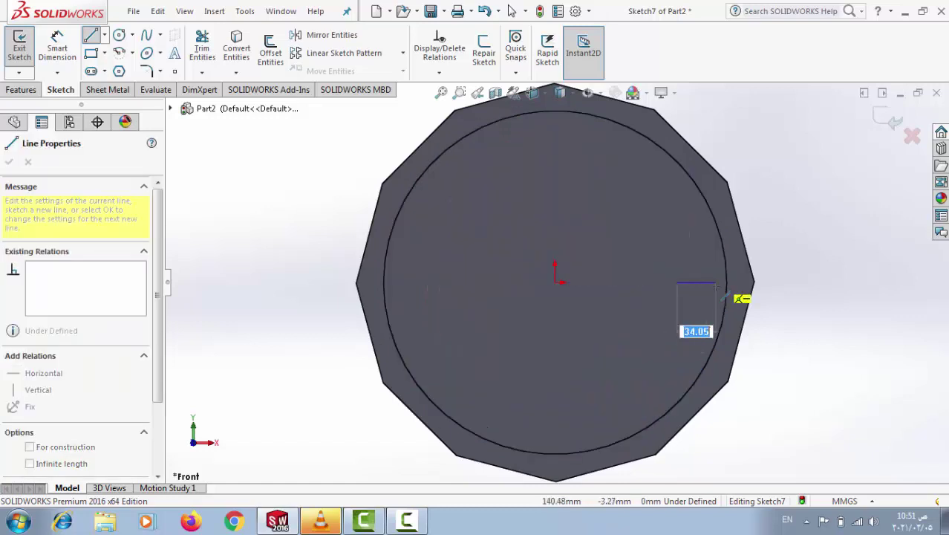
key(Escape)
click(174, 53)
text(3)
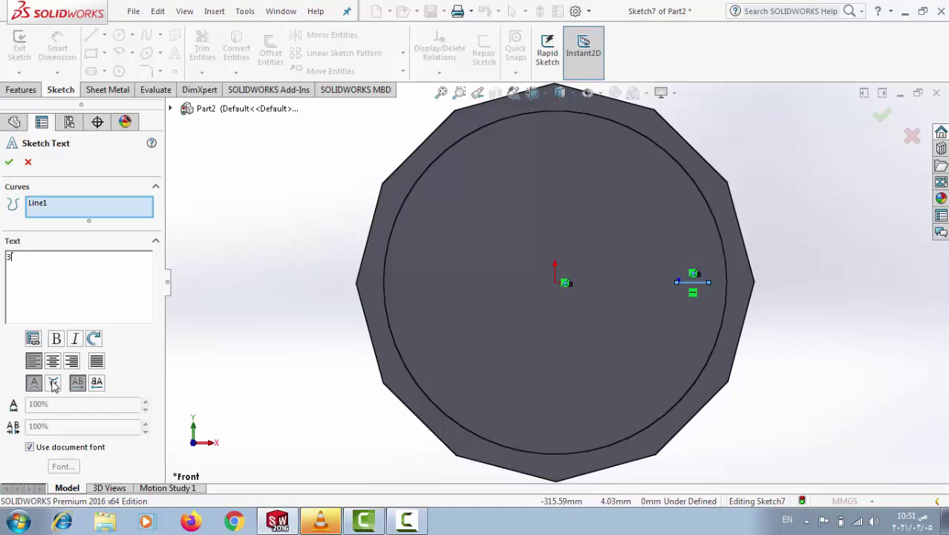
Turn off the document font for the 3, make it bold and try a 48-point size.
click(30, 448)
click(63, 466)
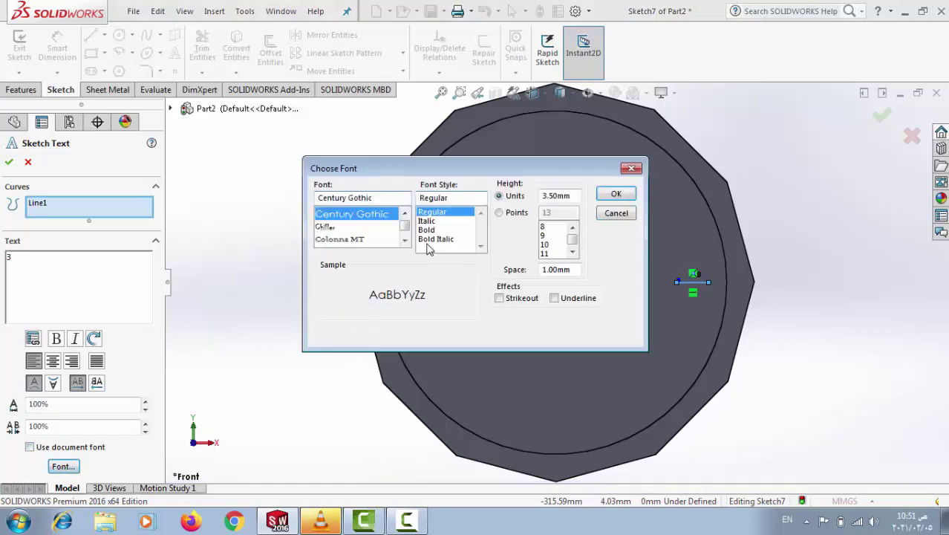
click(436, 232)
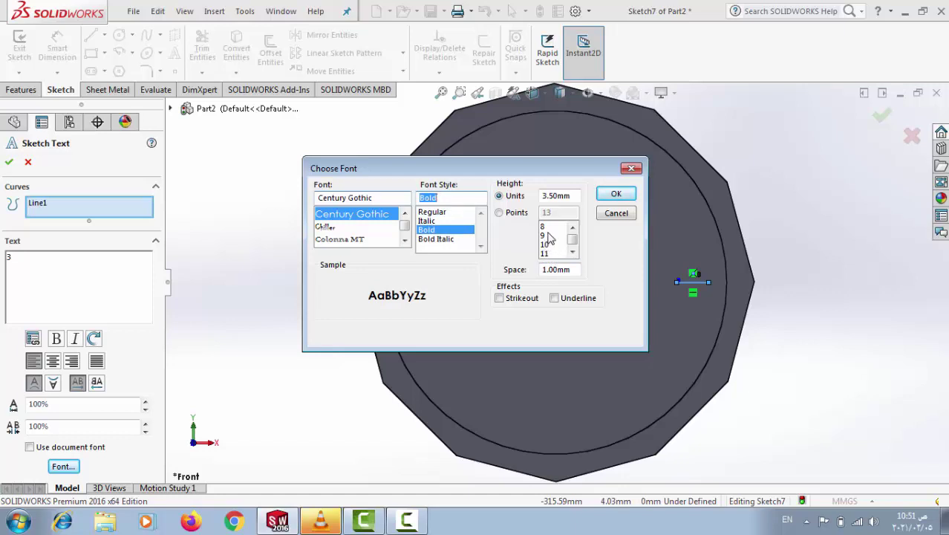
click(500, 213)
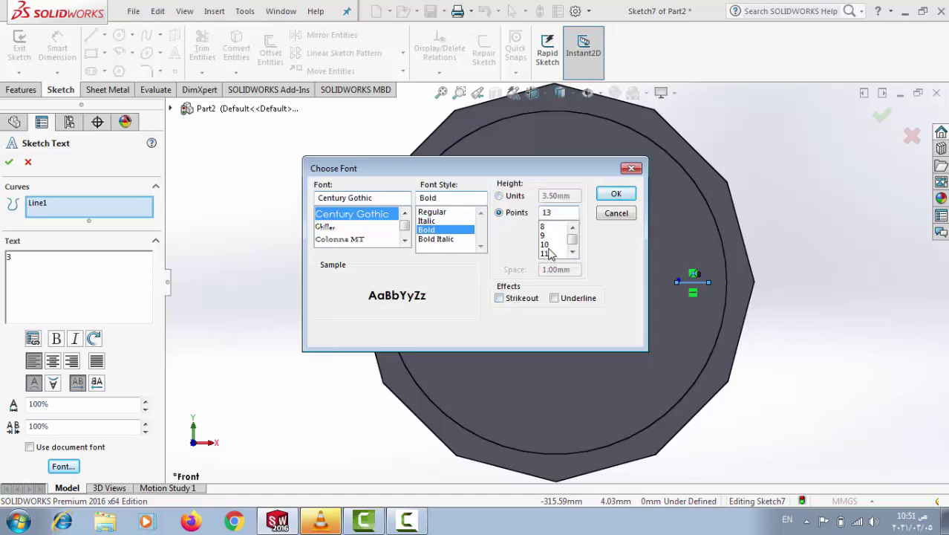
click(548, 245)
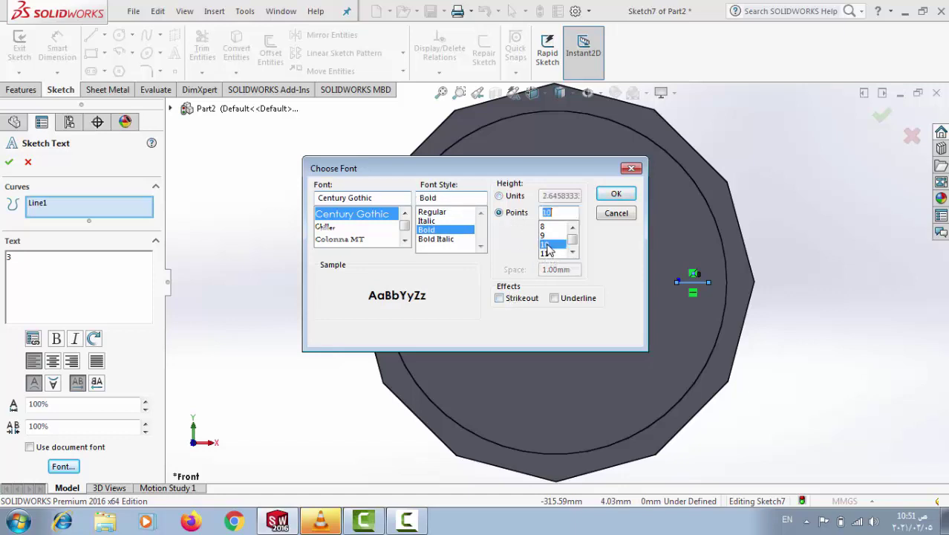
click(615, 194)
click(63, 465)
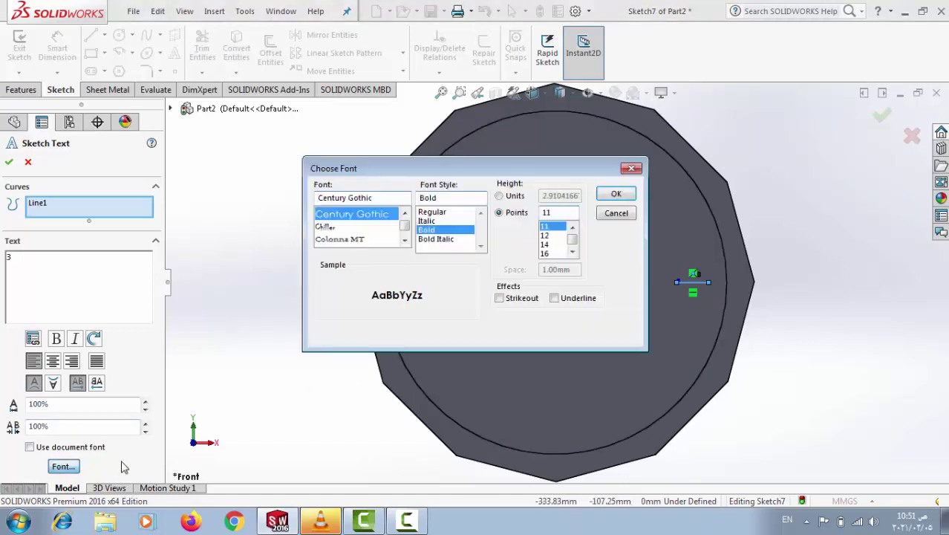
drag(569, 239, 571, 246)
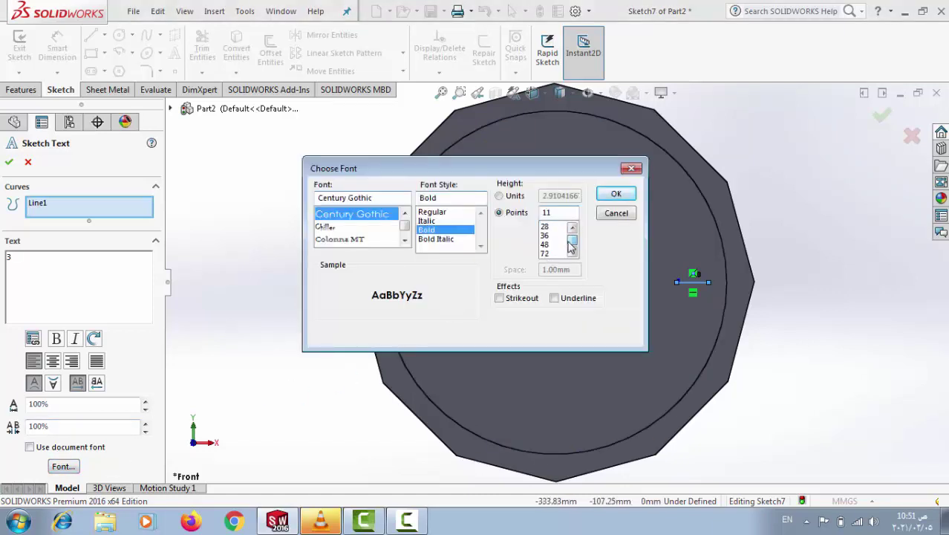
click(544, 245)
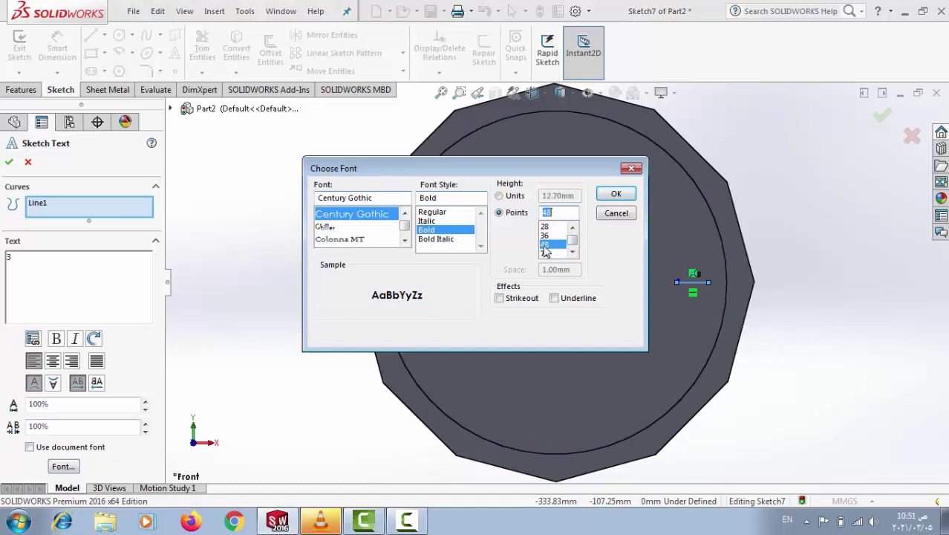
click(615, 195)
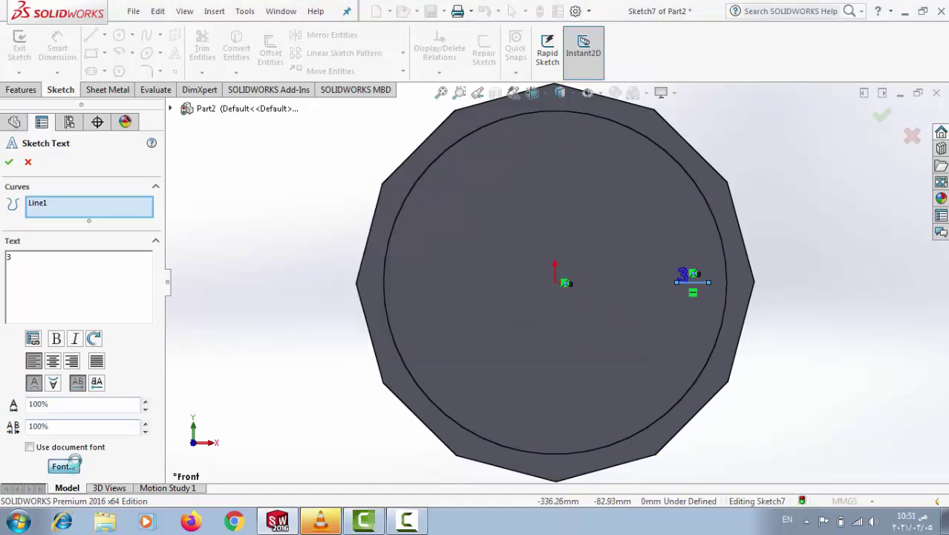
click(63, 466)
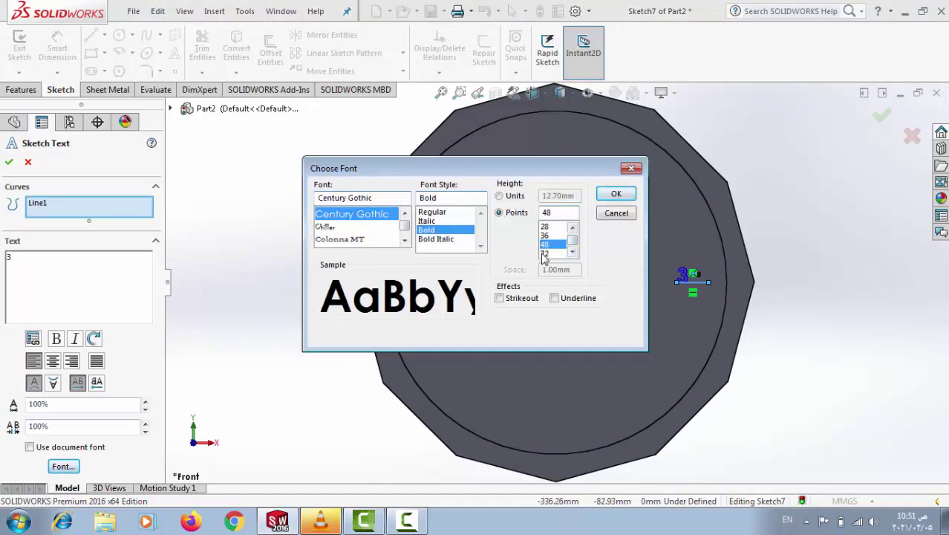
click(548, 254)
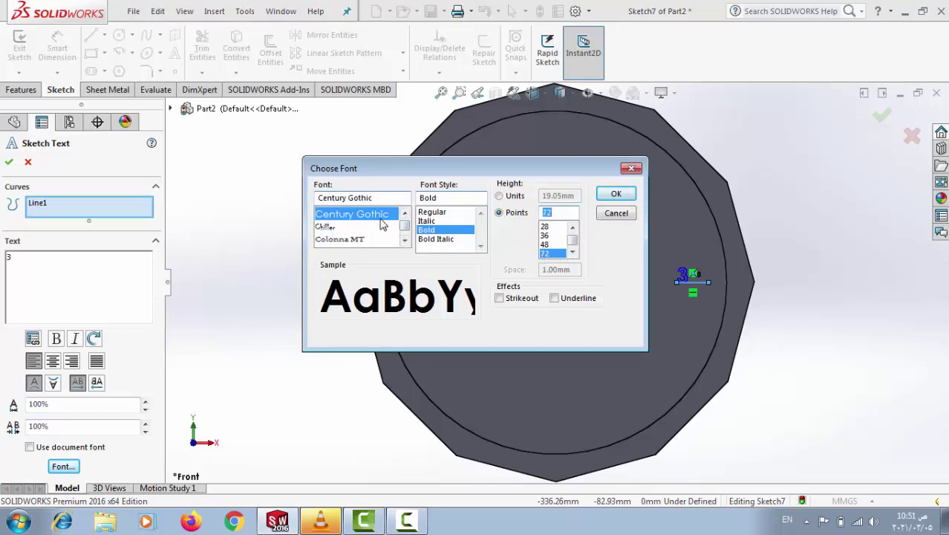
drag(404, 226, 404, 212)
click(352, 217)
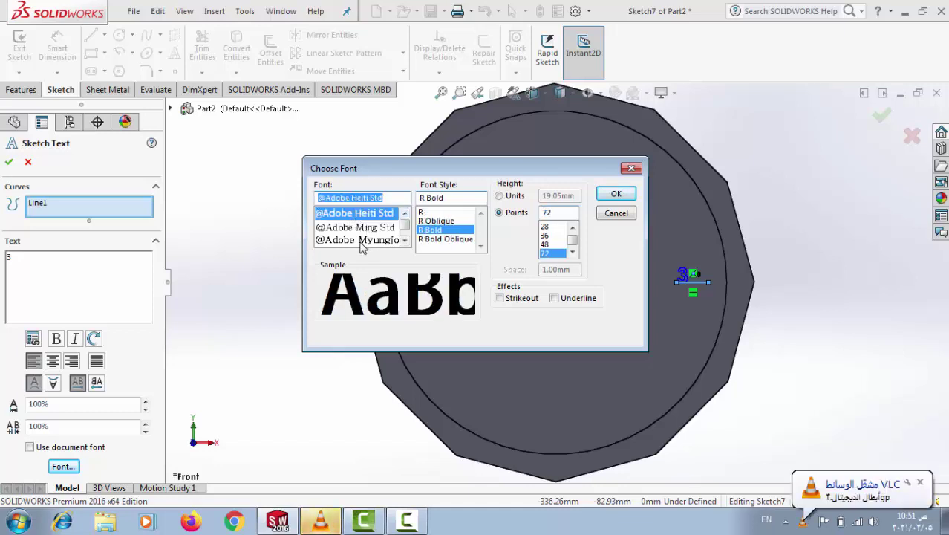
scroll(356, 241, down, 3)
scroll(350, 238, down, 2)
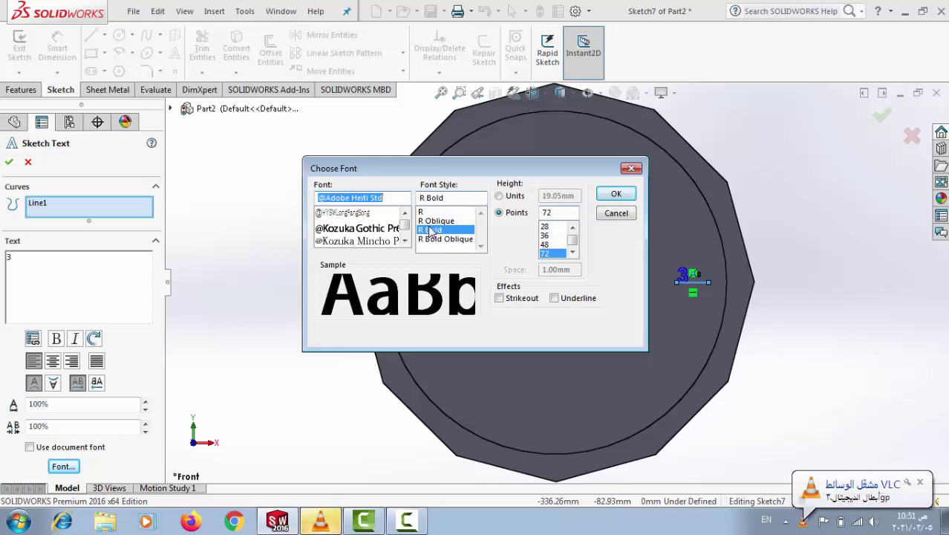
click(615, 194)
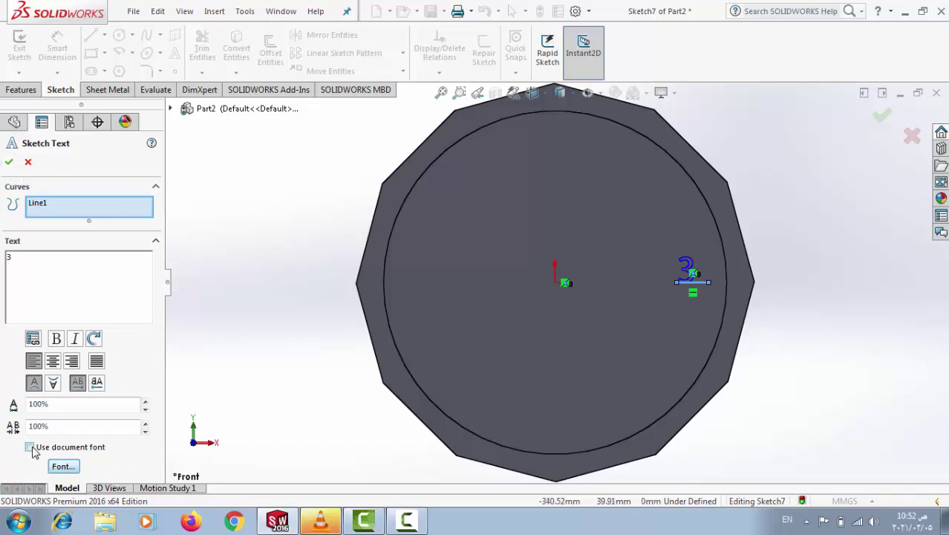
click(8, 163)
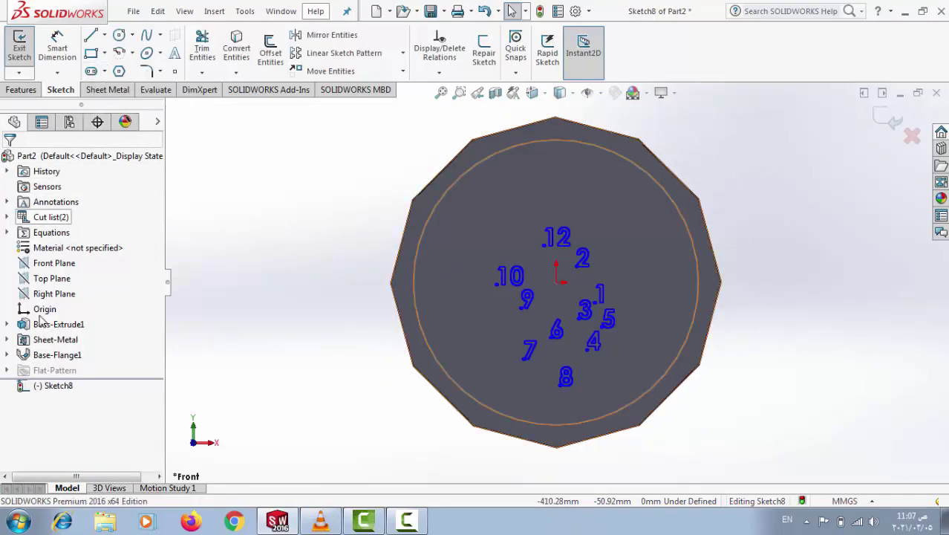
Add the numeral 11 in bold 72-point and drag it to the upper left beside 12 and 10.
click(174, 53)
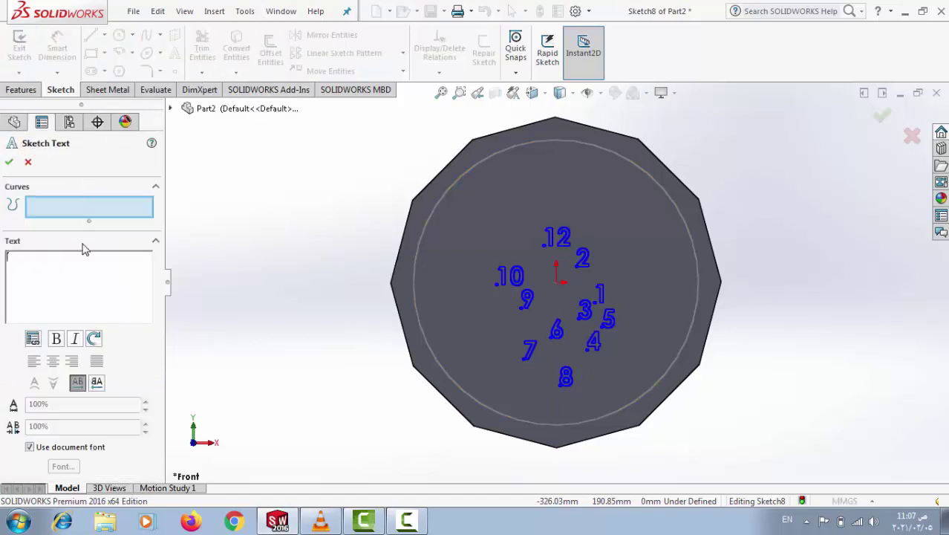
text(11)
click(30, 447)
click(63, 465)
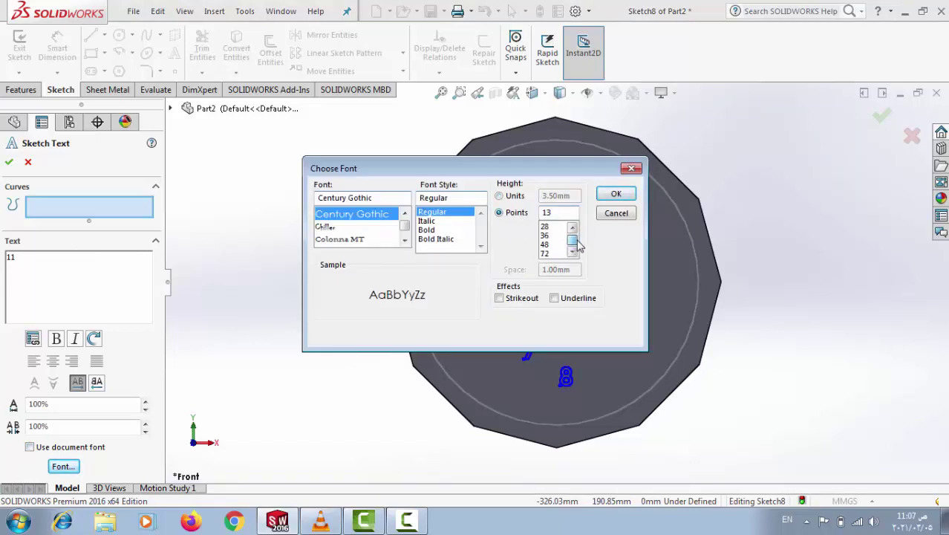
click(549, 254)
click(433, 230)
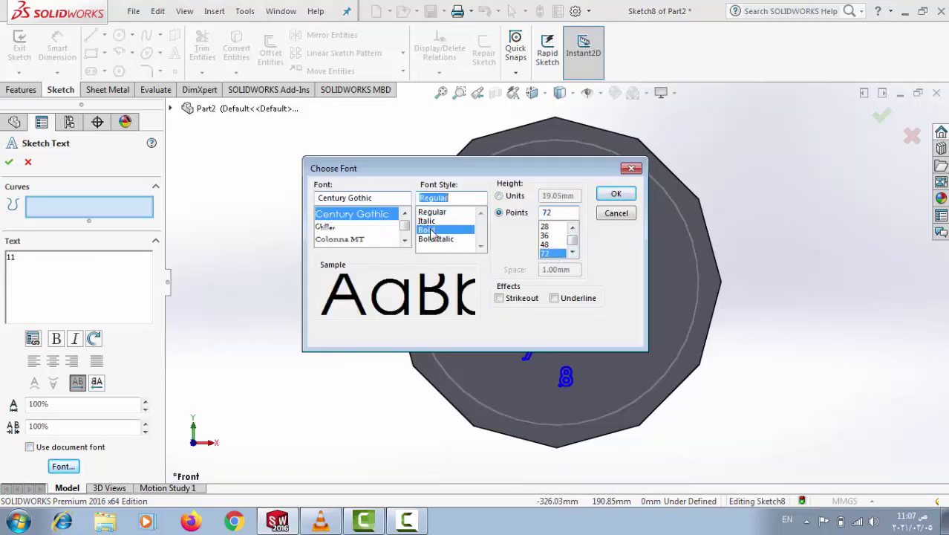
click(615, 196)
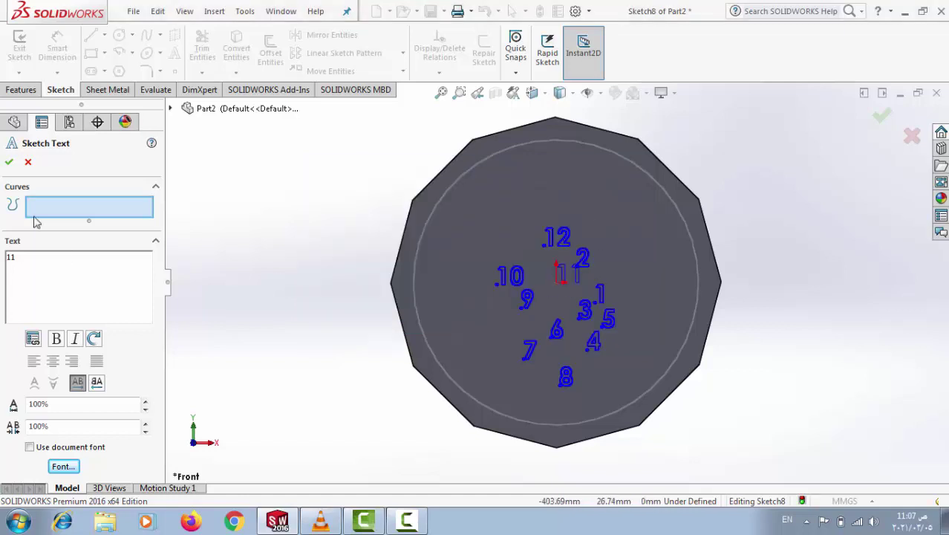
click(9, 163)
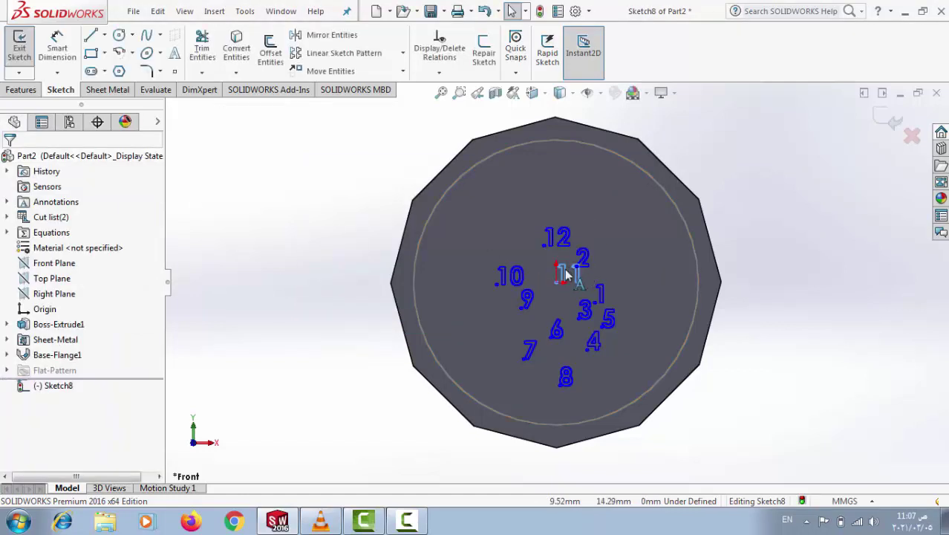
drag(518, 252, 494, 249)
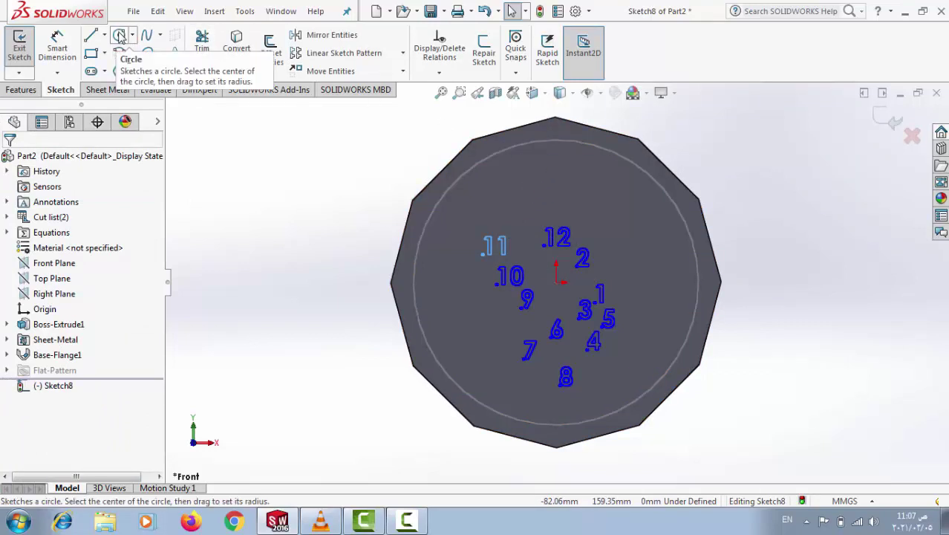
Draw a small circle directly above the plate centre near the top rim.
click(119, 36)
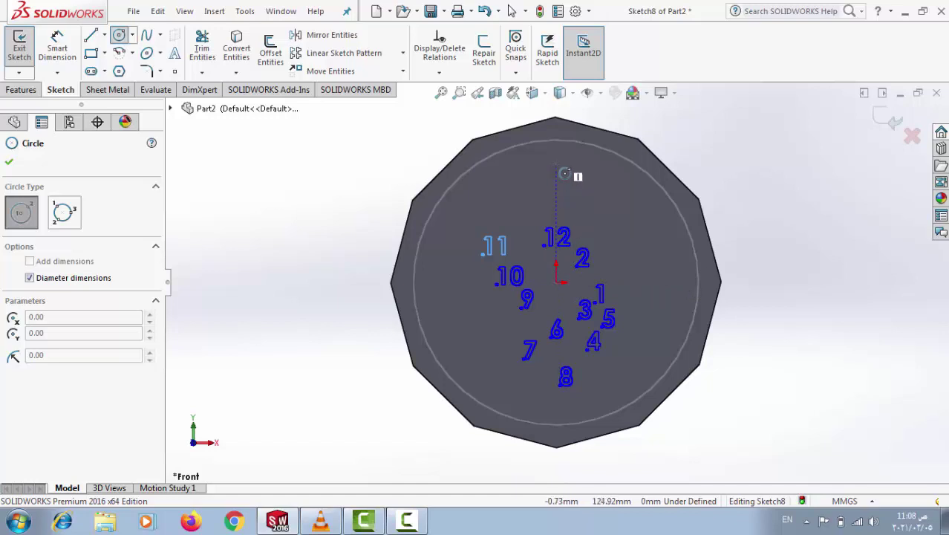
click(557, 164)
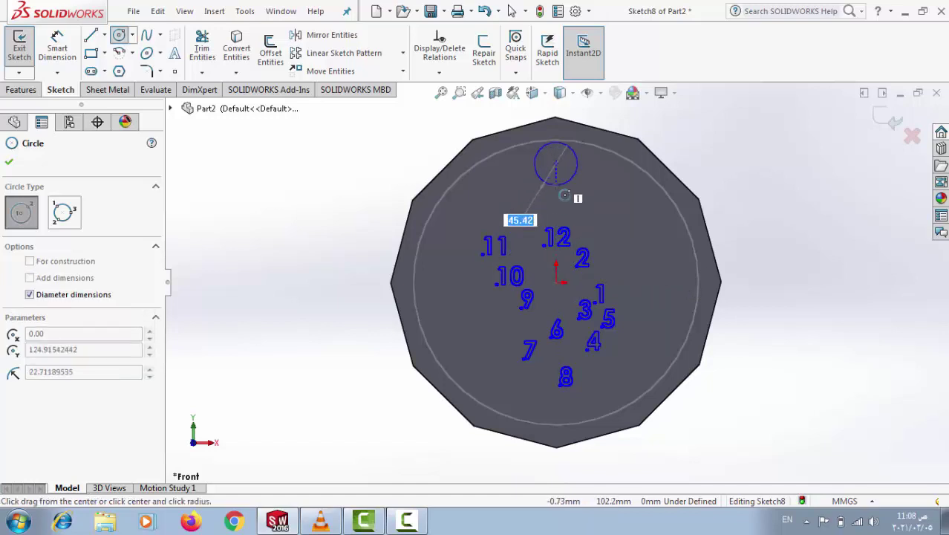
click(556, 185)
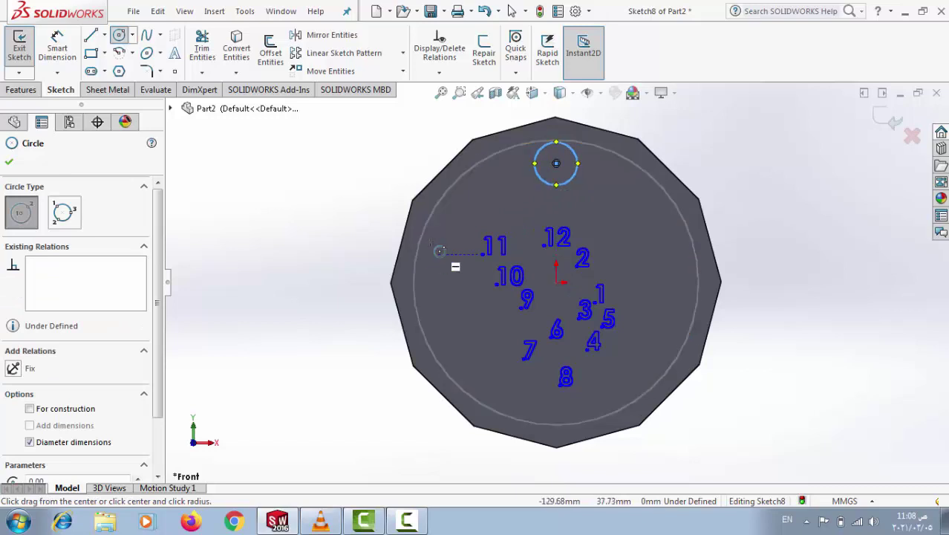
click(9, 161)
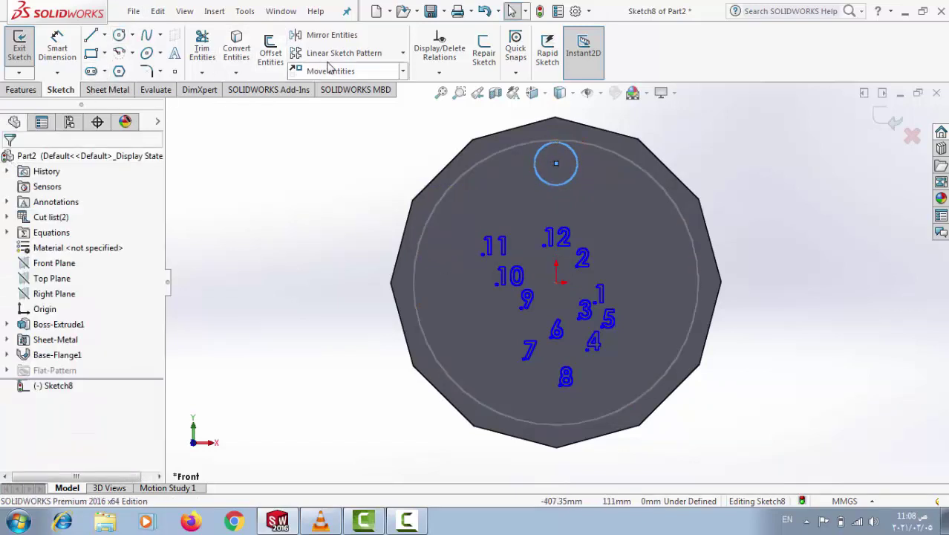
Circular-pattern the small circle into 12 instances over 360°.
click(403, 58)
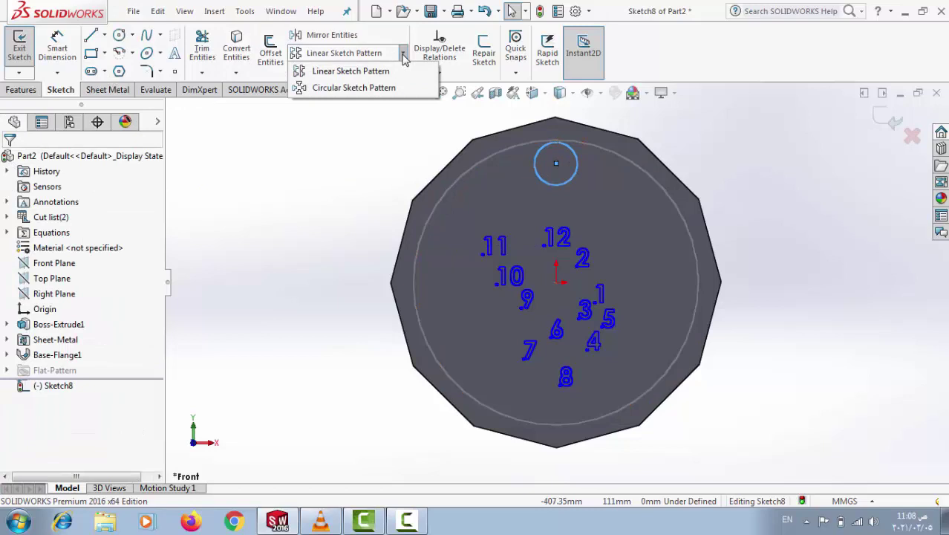
click(373, 89)
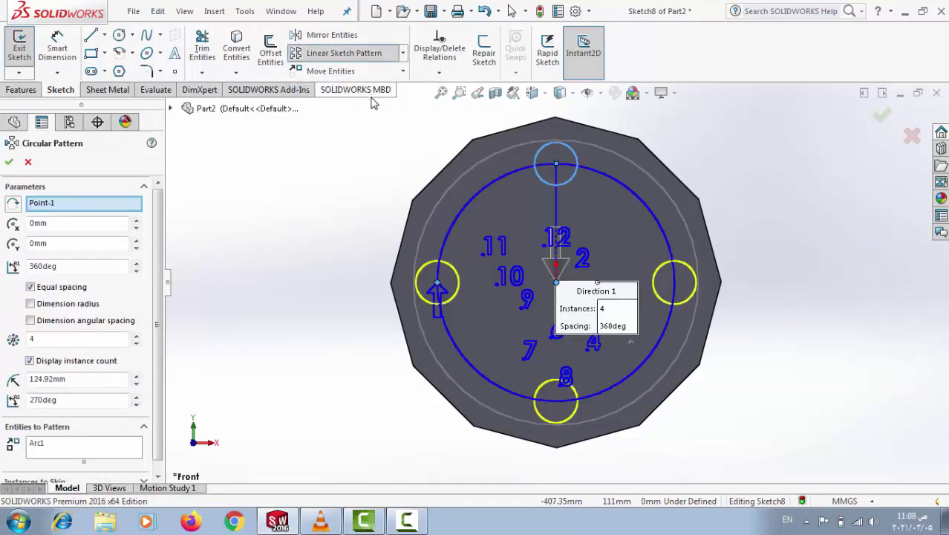
click(68, 265)
text(12)
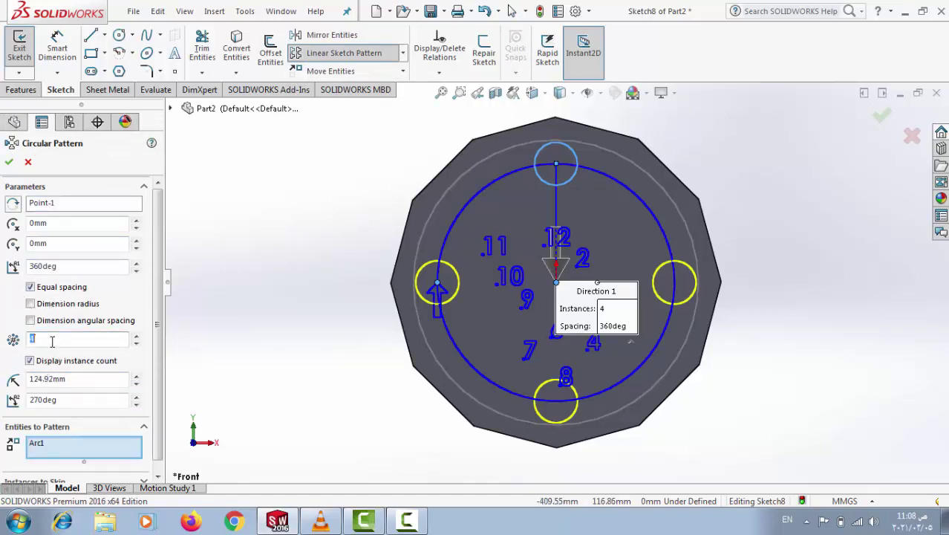
click(9, 161)
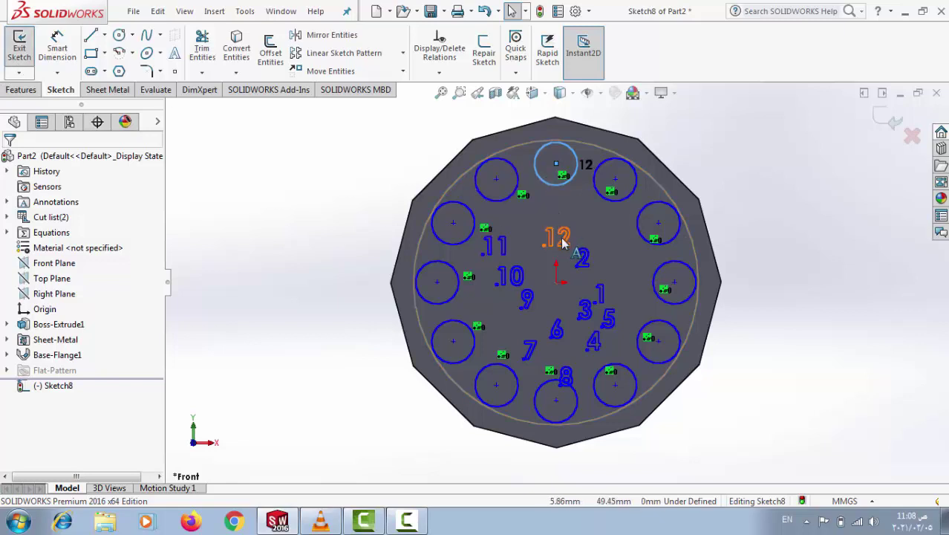
Move the 12, 6 and 3 numerals into the top, bottom and right circles.
click(563, 241)
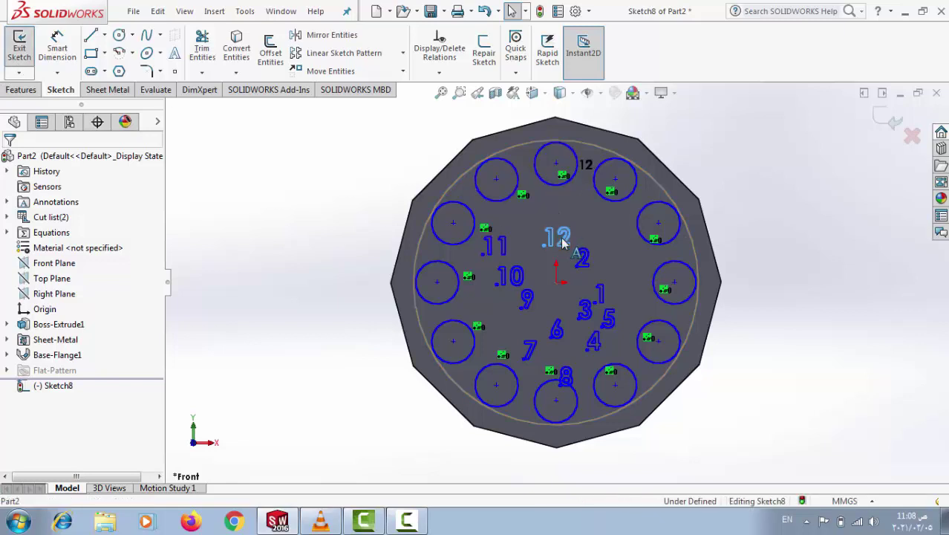
click(562, 177)
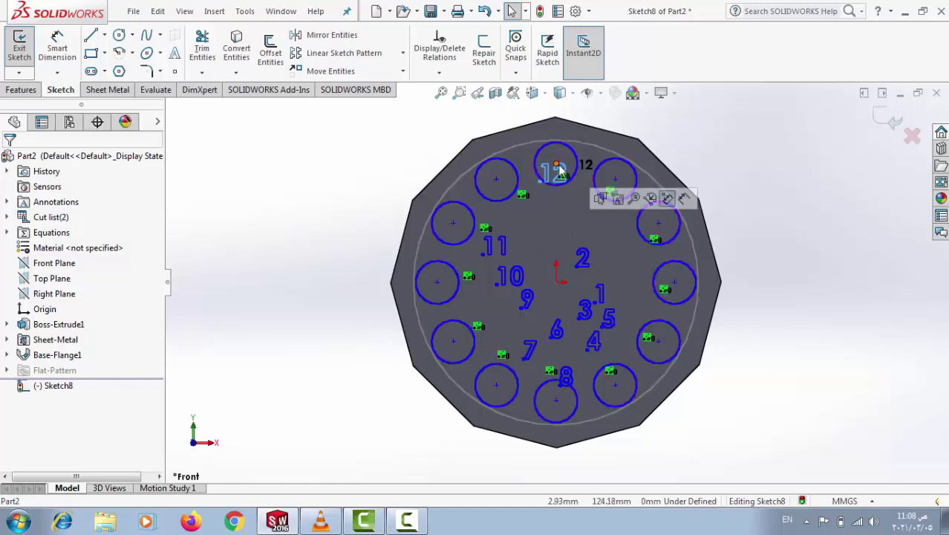
drag(564, 159, 562, 159)
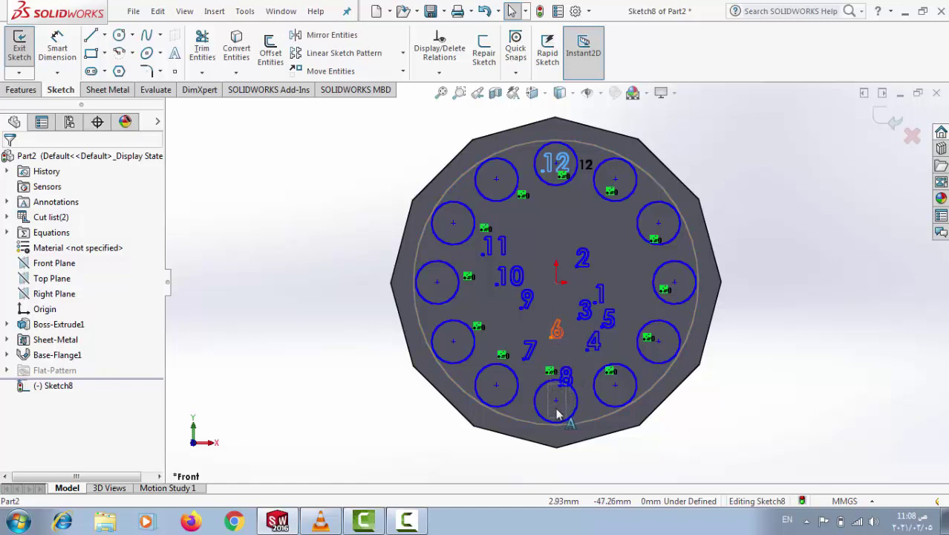
drag(557, 414, 555, 411)
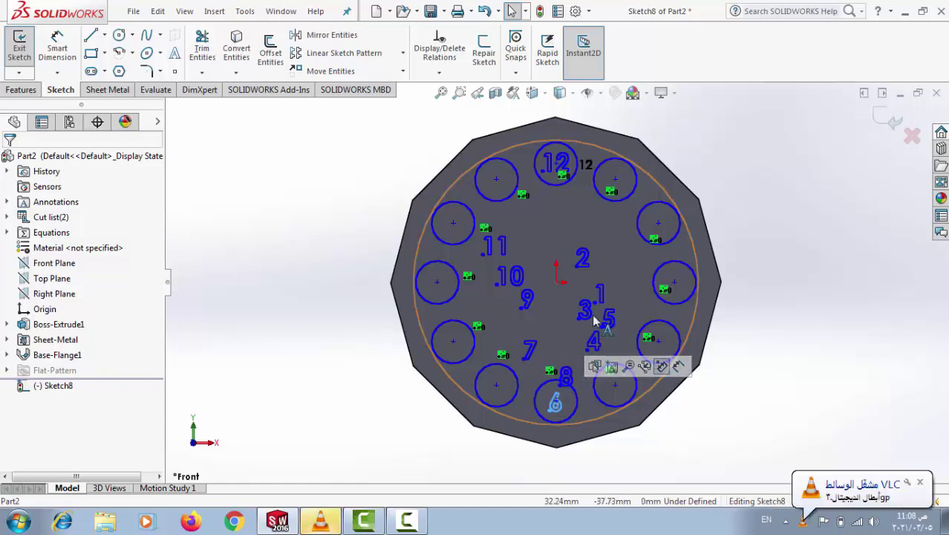
drag(677, 295, 676, 294)
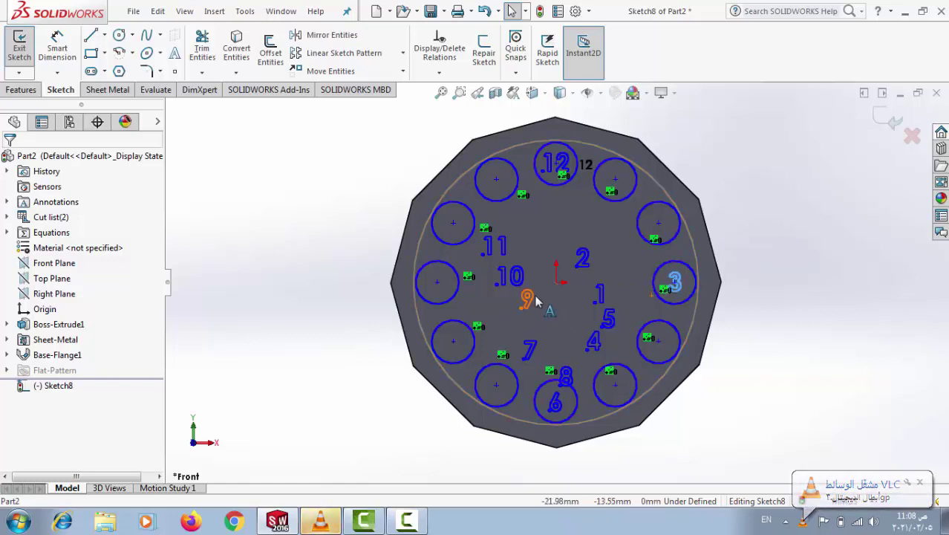
Move the 9 into the left circle, nudging the pattern point to align the ring.
drag(526, 298, 440, 288)
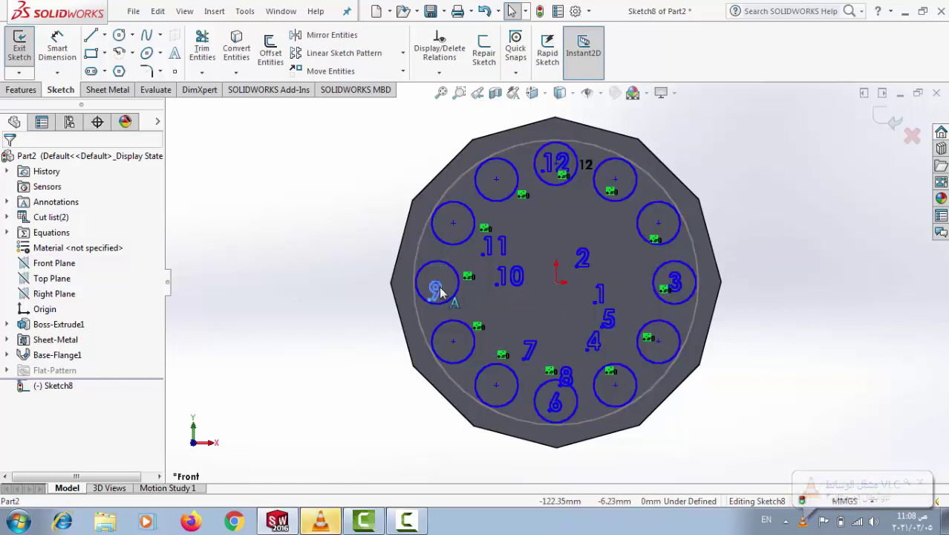
click(438, 285)
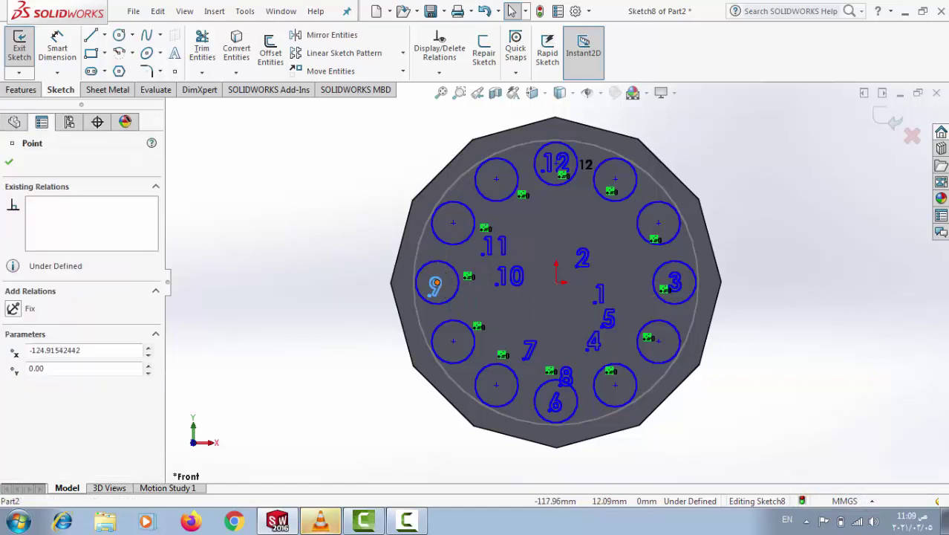
drag(435, 283, 439, 292)
key(Escape)
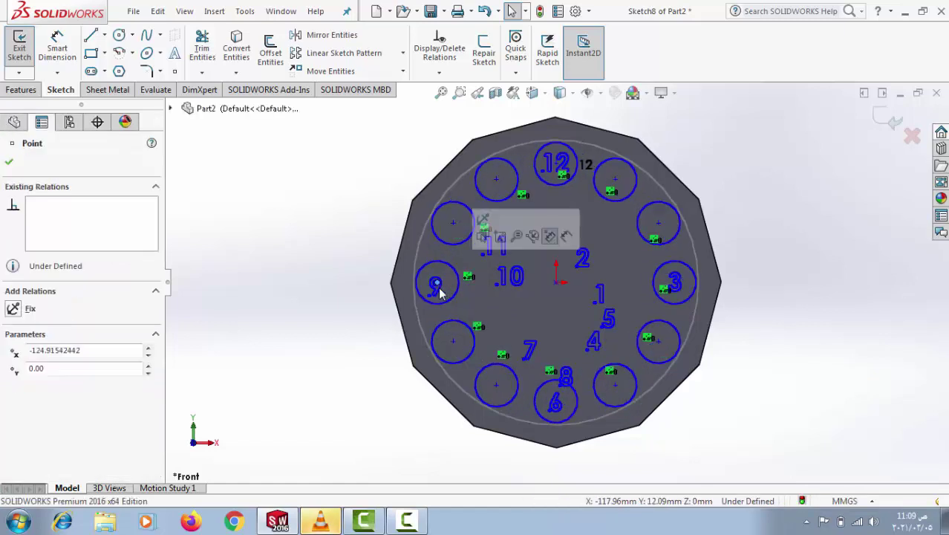
key(Escape)
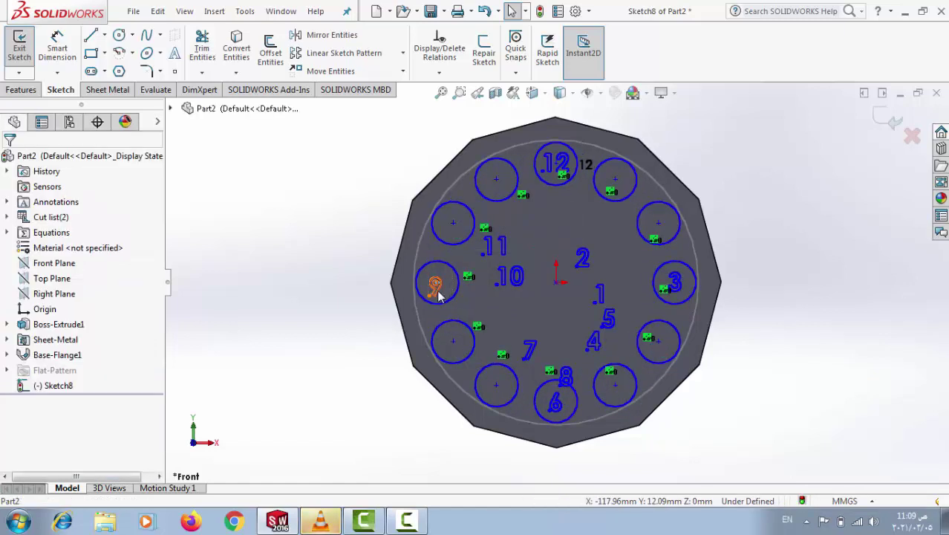
click(439, 295)
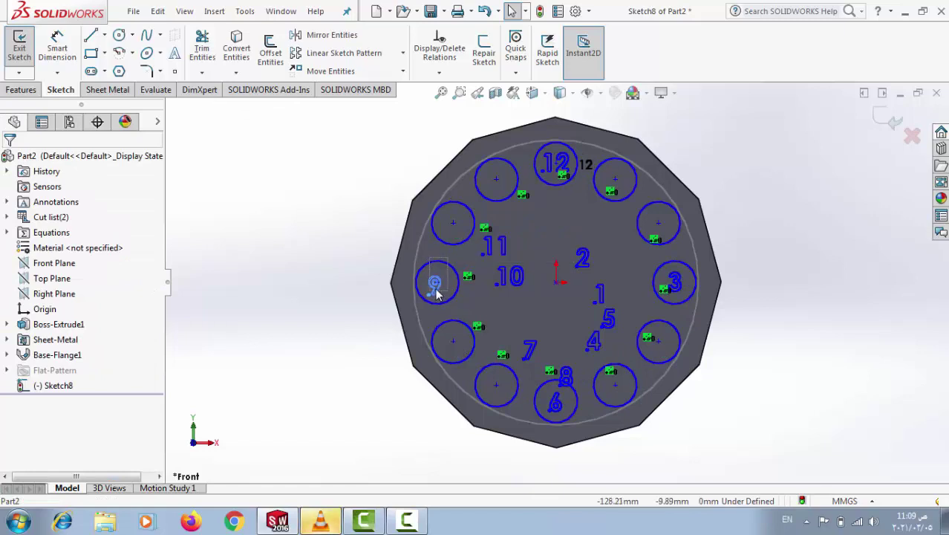
click(436, 294)
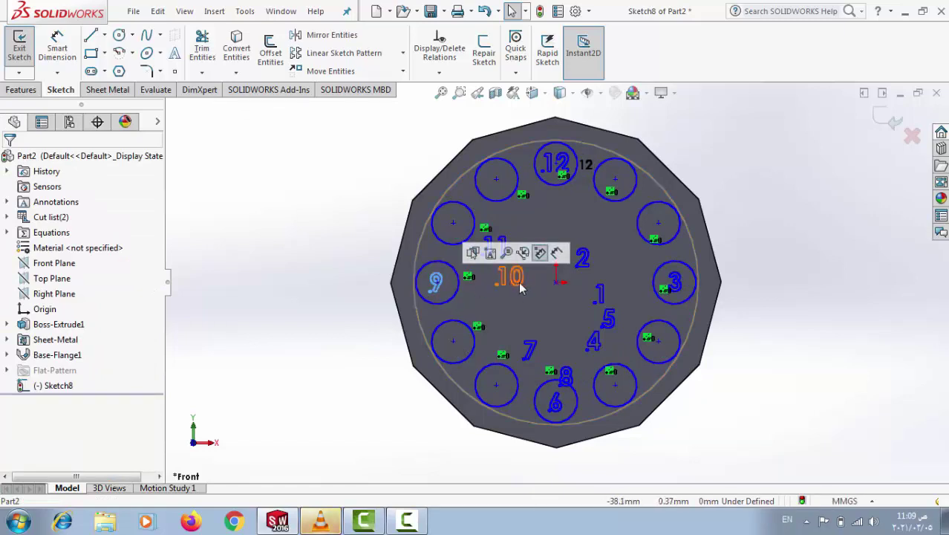
Move the 10, 11 and 2 numerals into their upper-left, top-left and right circles.
drag(456, 237, 462, 237)
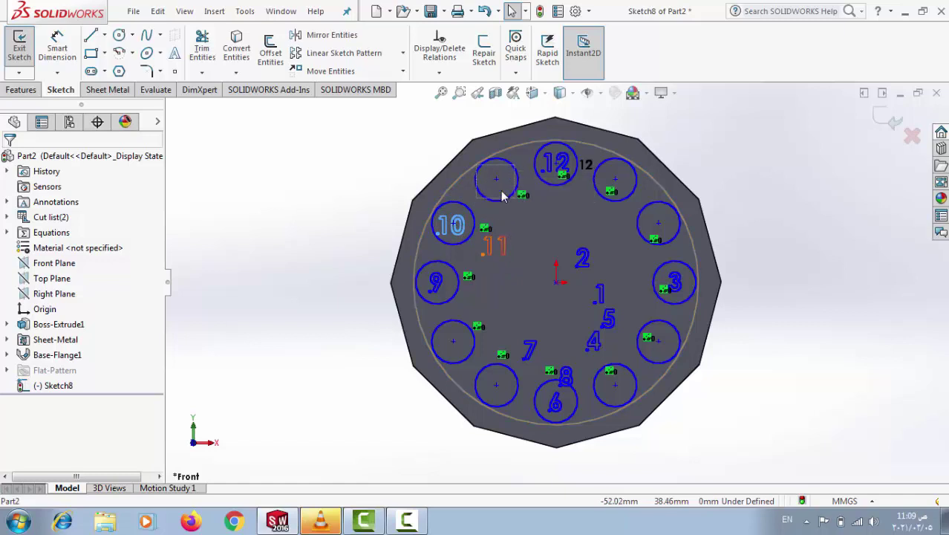
drag(503, 195, 504, 190)
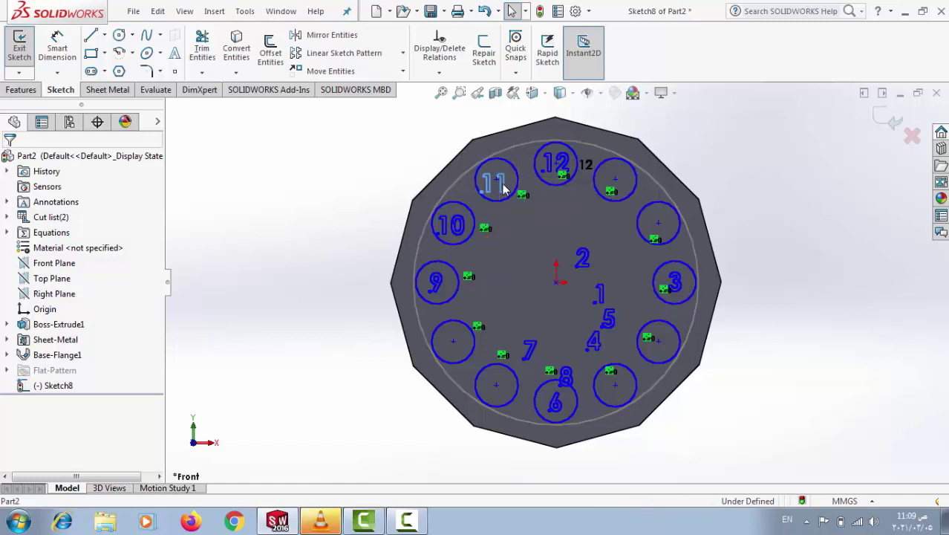
click(505, 185)
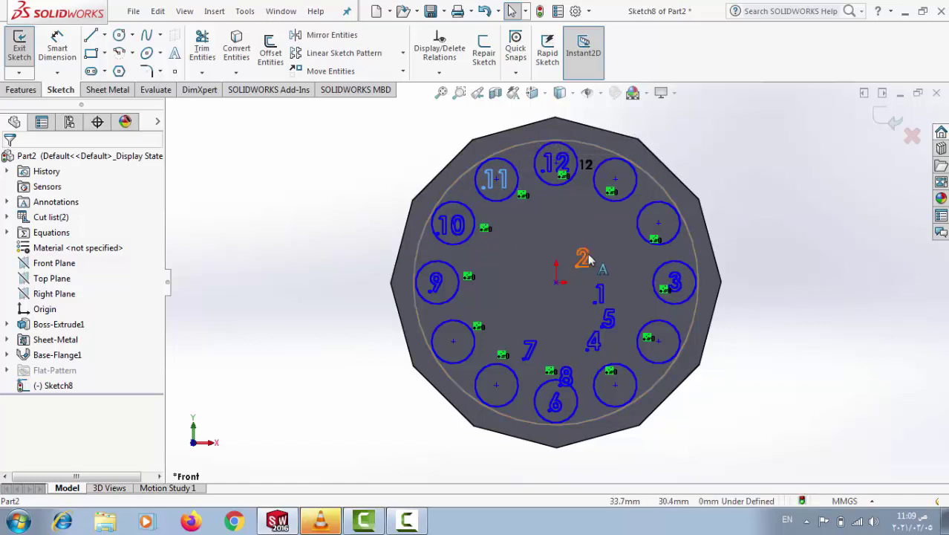
drag(666, 231, 666, 232)
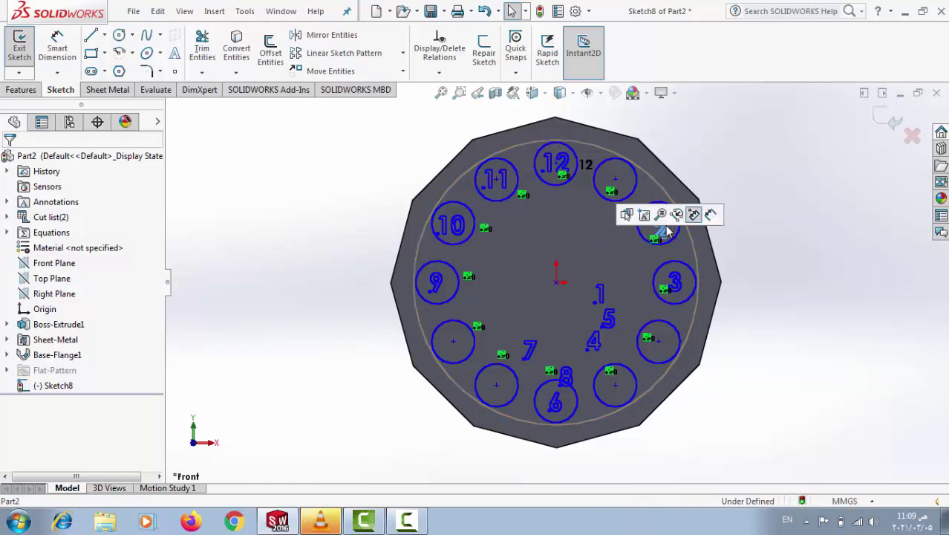
click(661, 214)
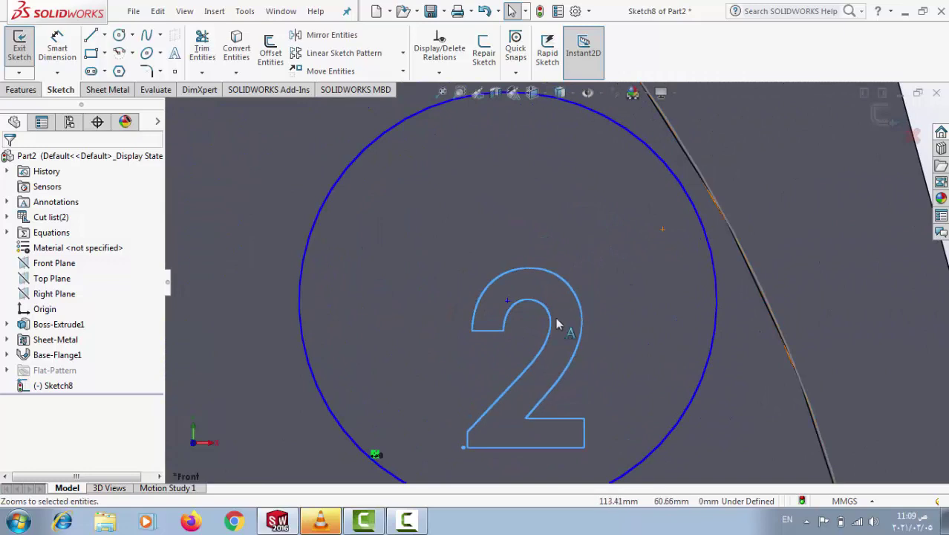
Nudge the 2 upward and settle the 1 into its circle after 12.
mouse_move(559, 325)
mouse_down()
mouse_move(540, 286)
mouse_move(543, 307)
mouse_up()
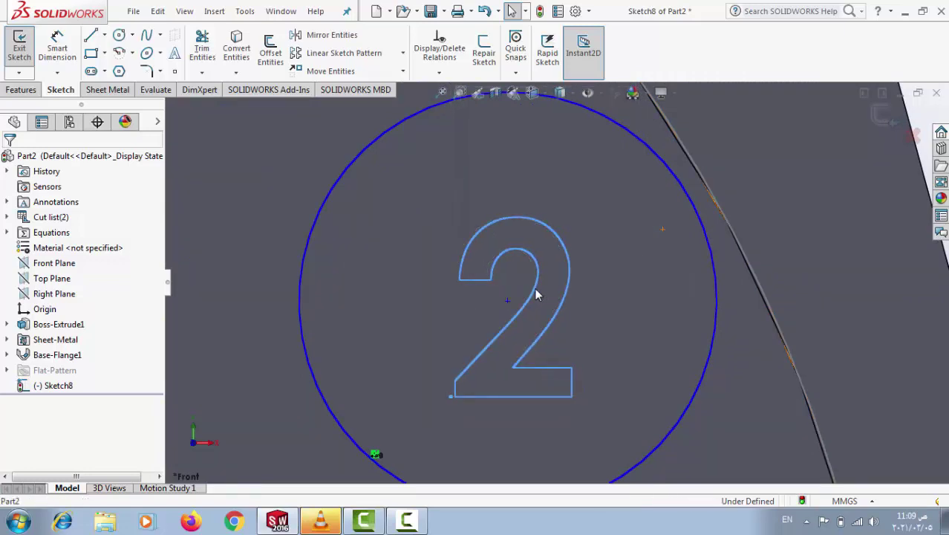
scroll(542, 300, down, 2)
scroll(541, 301, up, 2)
scroll(542, 301, up, 3)
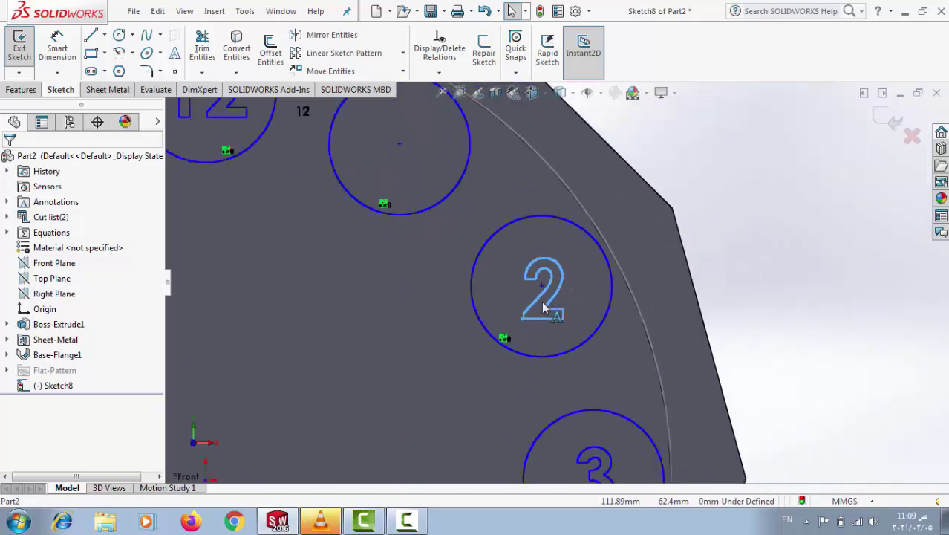
scroll(543, 308, up, 2)
scroll(543, 308, up, 3)
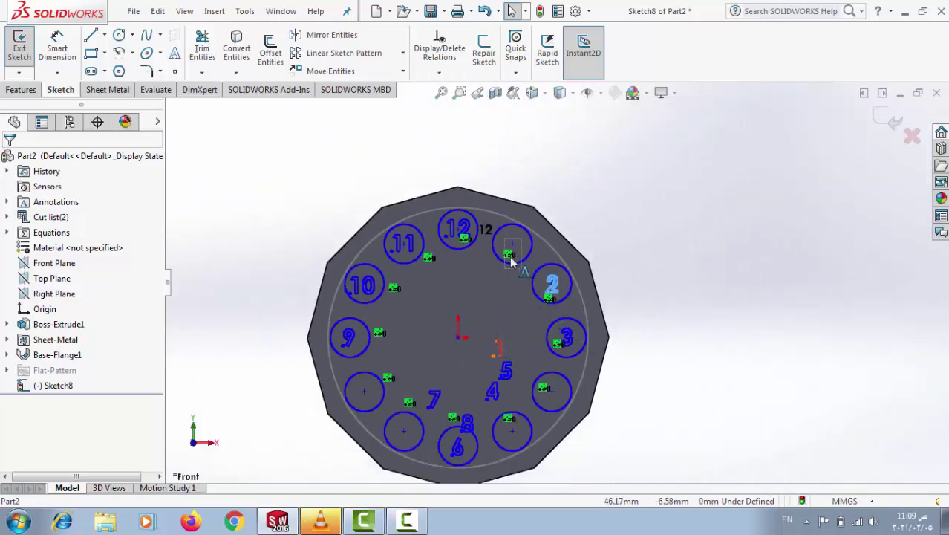
drag(511, 249, 513, 251)
scroll(512, 253, down, 2)
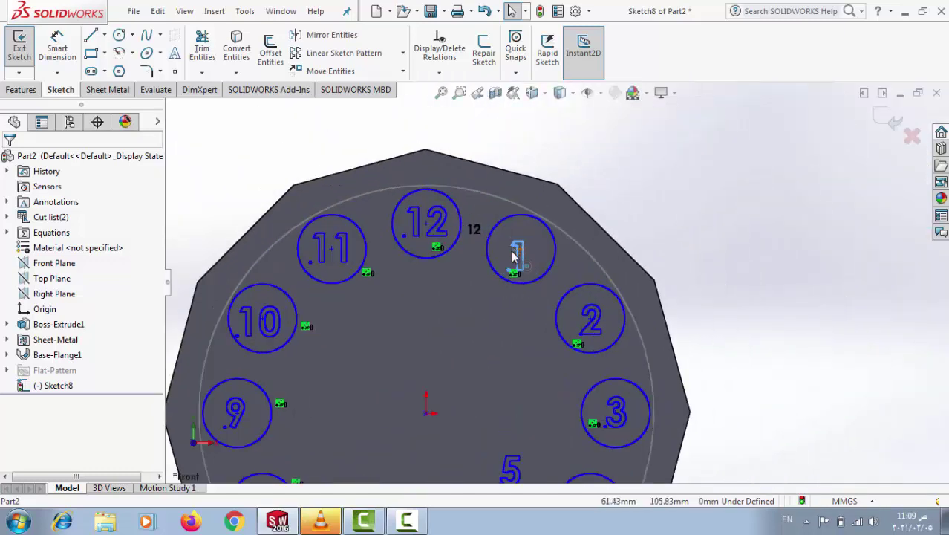
scroll(512, 253, down, 2)
drag(549, 279, 548, 275)
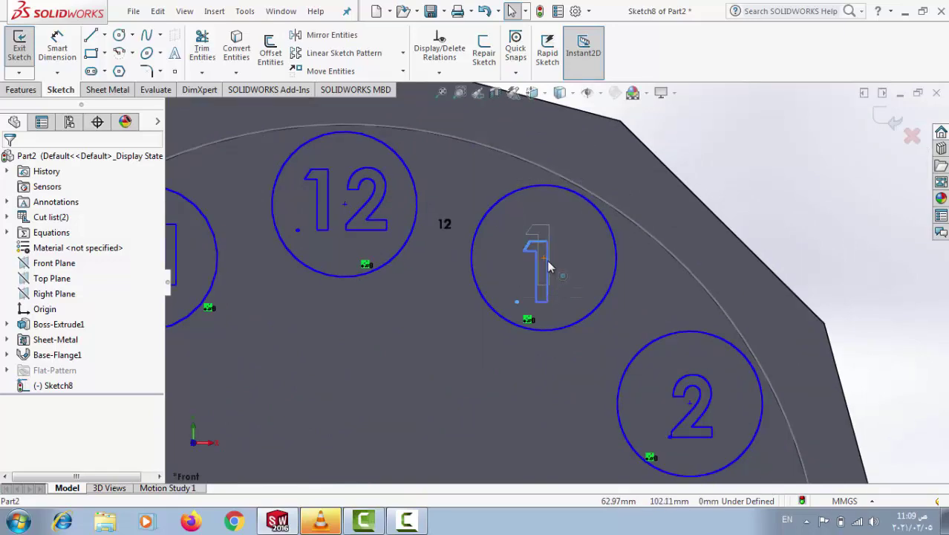
Move the 4 and 5 into their right-hand and lower-right circles.
scroll(475, 316, up, 1)
scroll(450, 348, down, 3)
scroll(450, 348, up, 2)
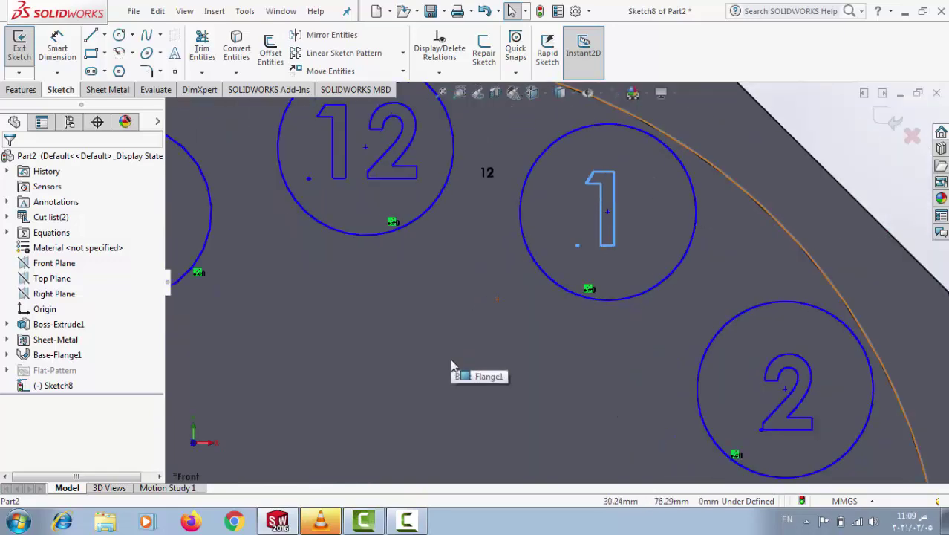
scroll(452, 360, up, 3)
scroll(476, 394, up, 2)
scroll(547, 442, up, 2)
scroll(529, 349, down, 2)
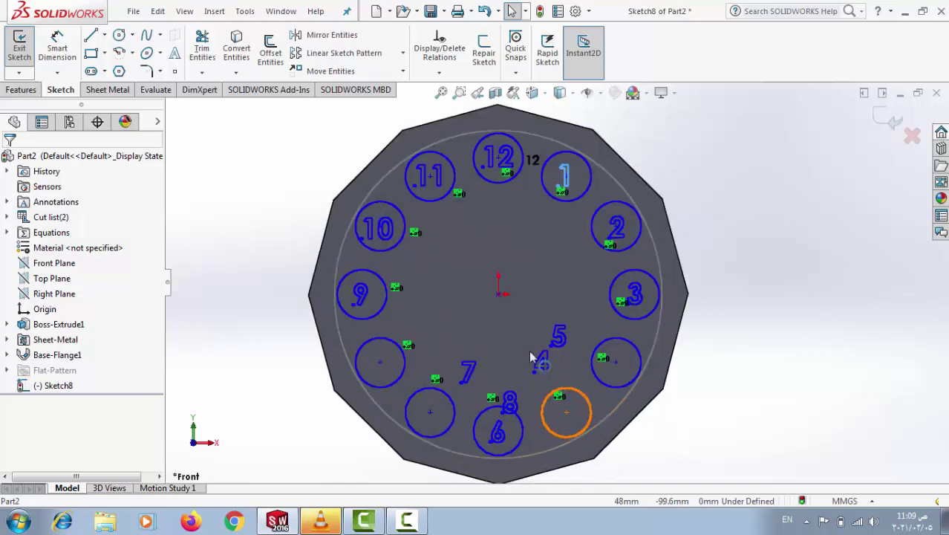
scroll(532, 297, down, 4)
drag(572, 350, 774, 367)
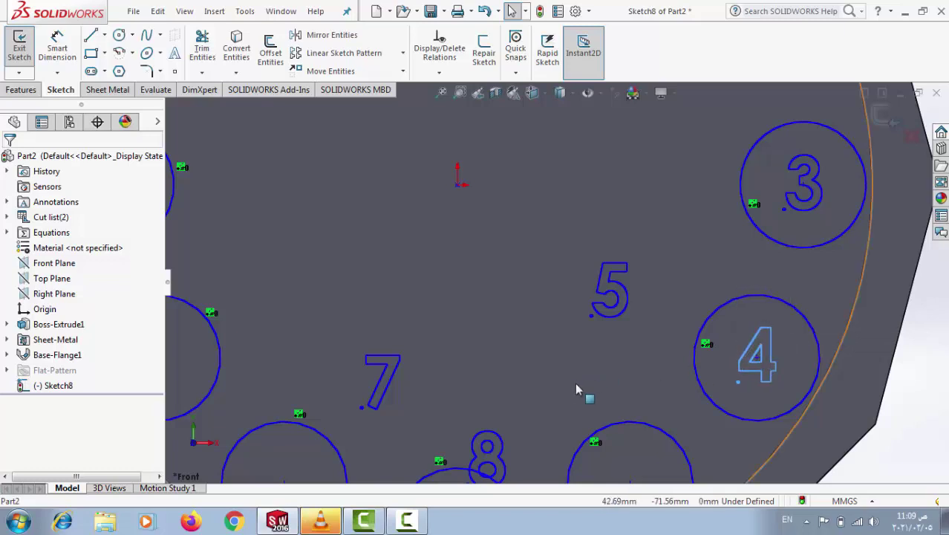
scroll(576, 387, up, 2)
scroll(576, 386, down, 2)
scroll(576, 357, up, 2)
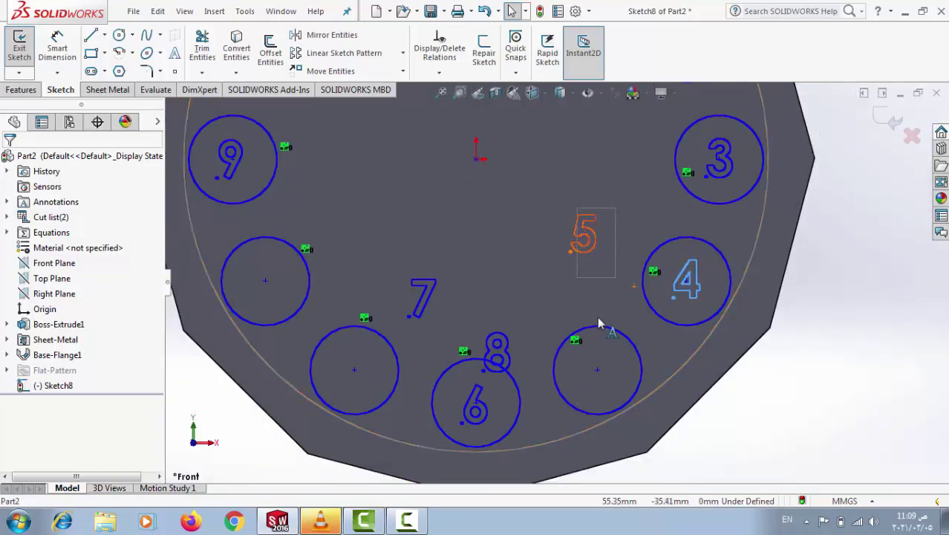
drag(600, 324, 600, 379)
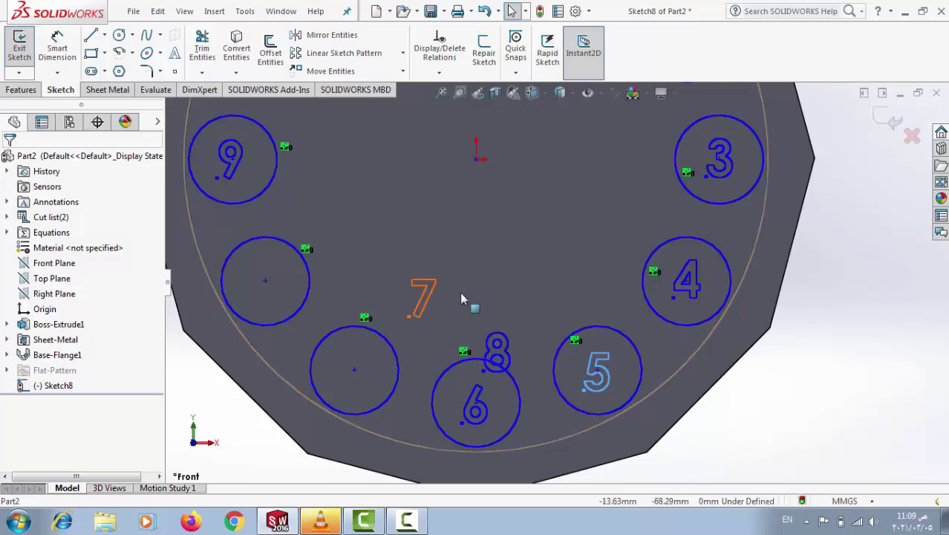
Drag the 7 and 8 into the empty lower-left and left circles, centring them.
drag(429, 296, 356, 394)
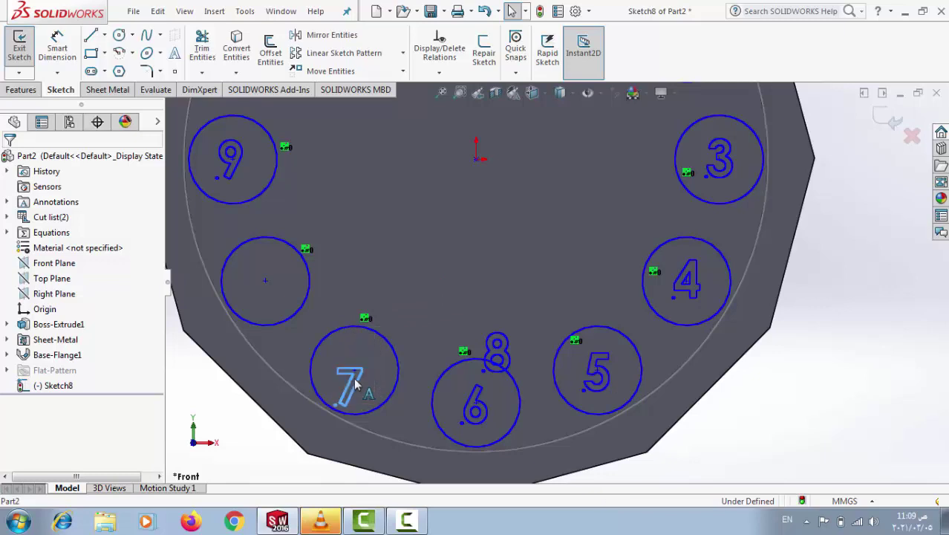
drag(355, 394, 356, 384)
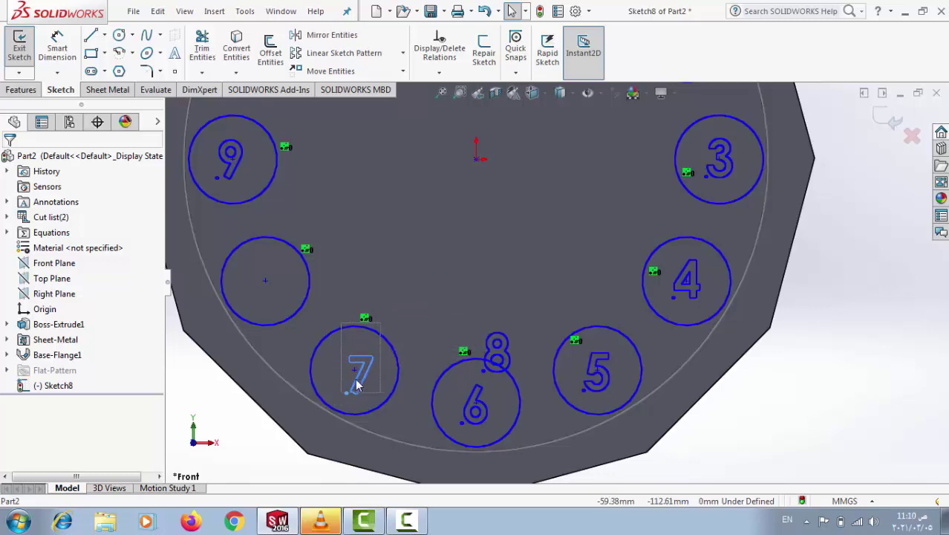
click(506, 360)
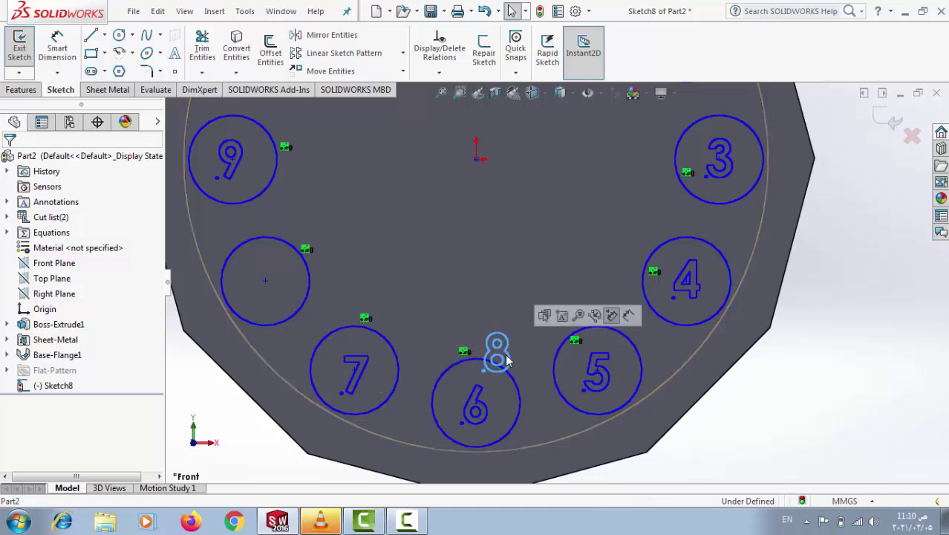
drag(506, 360, 273, 301)
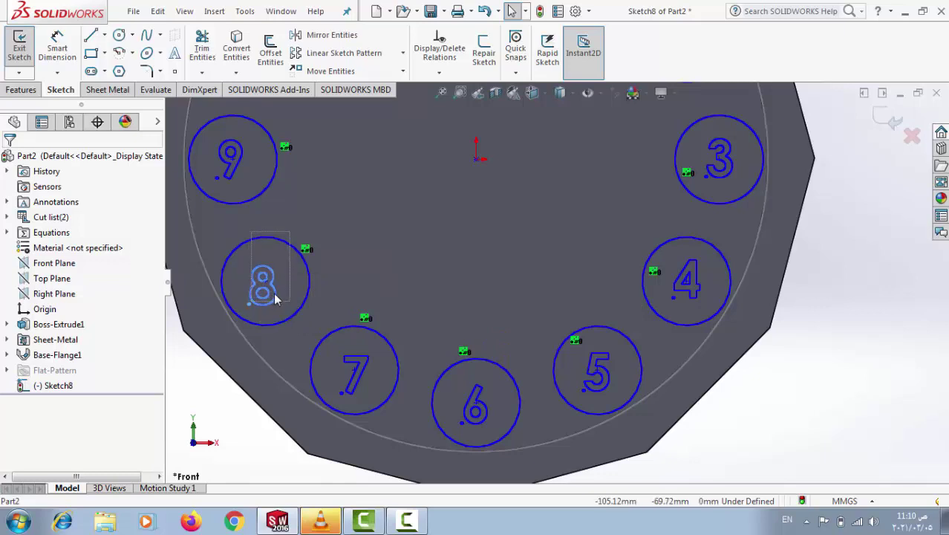
scroll(349, 286, down, 2)
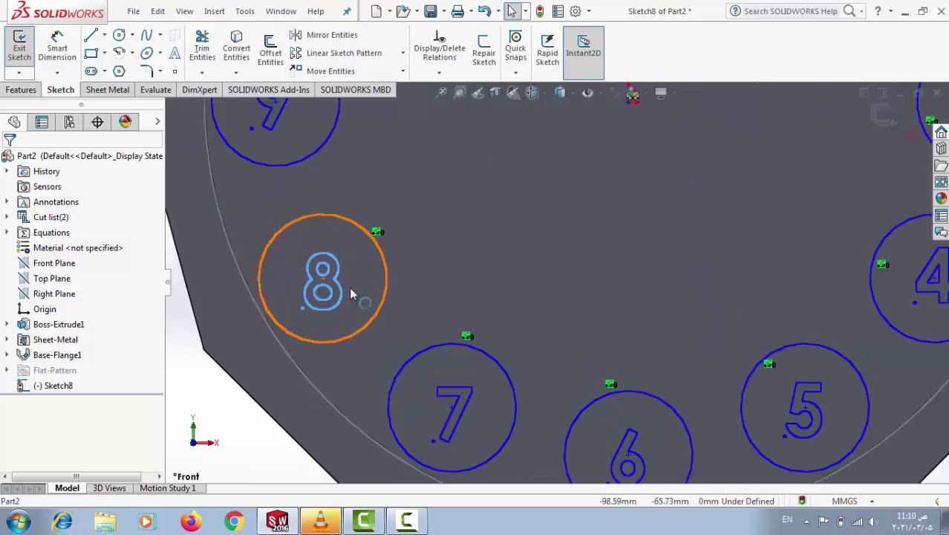
click(333, 288)
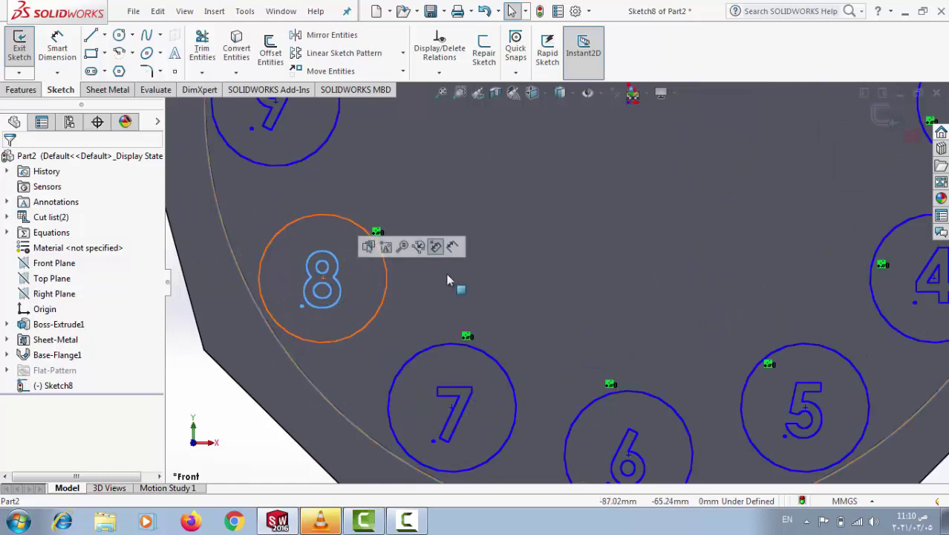
click(591, 302)
scroll(583, 302, up, 2)
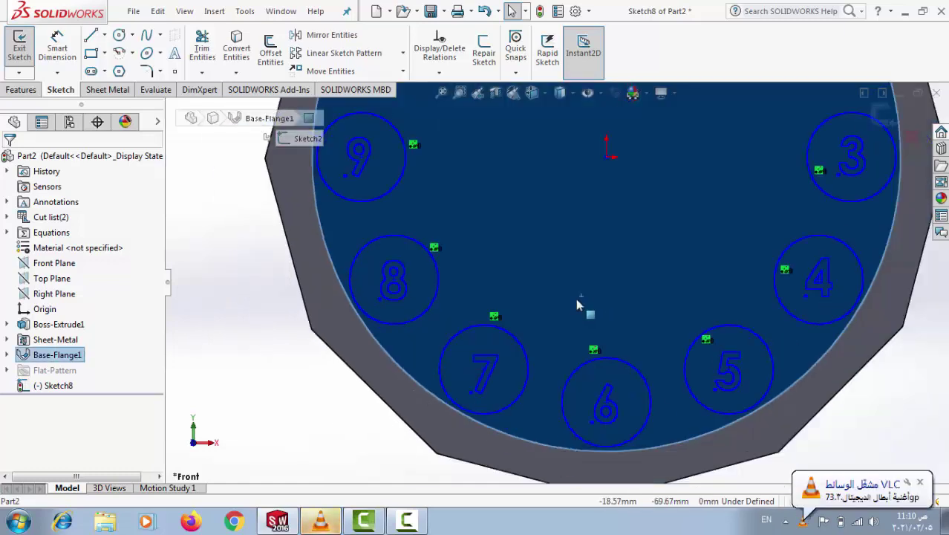
scroll(758, 248, up, 2)
scroll(731, 159, up, 1)
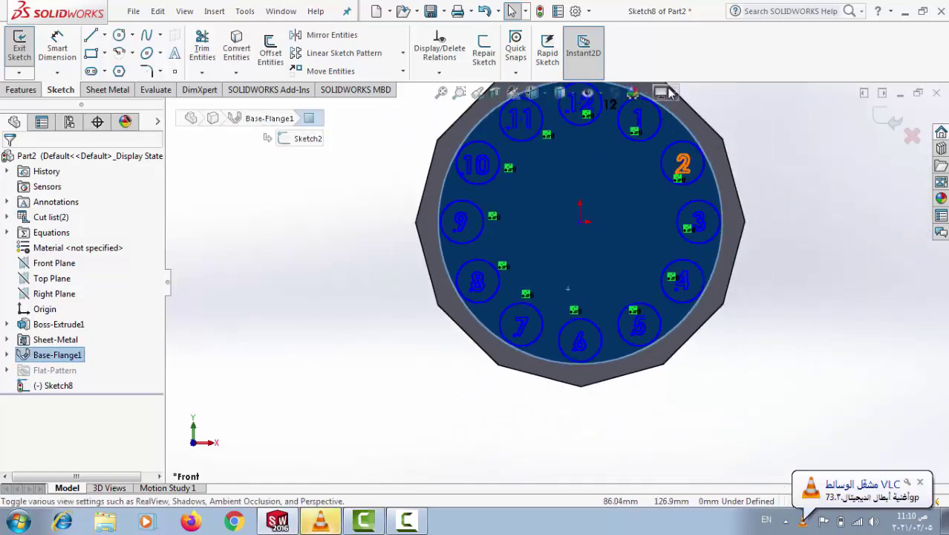
Fit the clock plate in view, then exit and reopen Sketch8 for editing.
key(f)
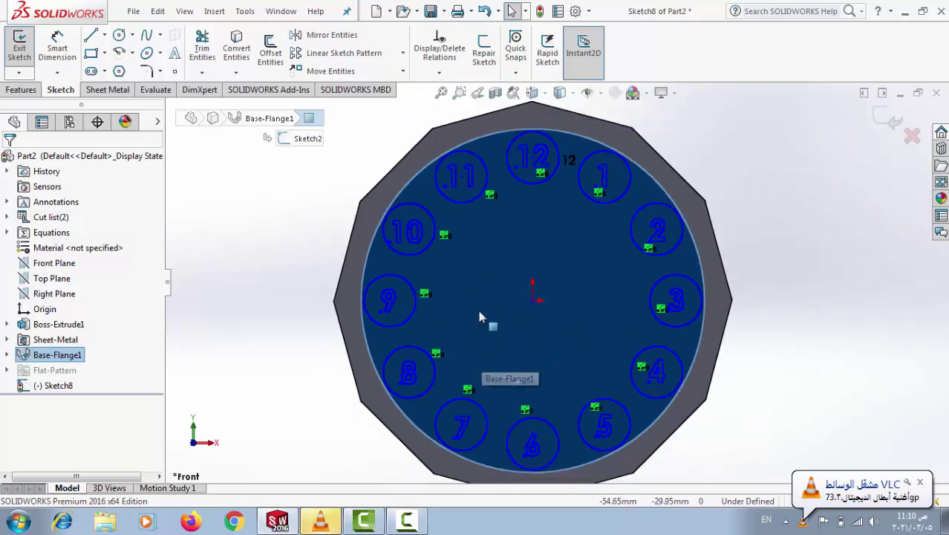
click(271, 293)
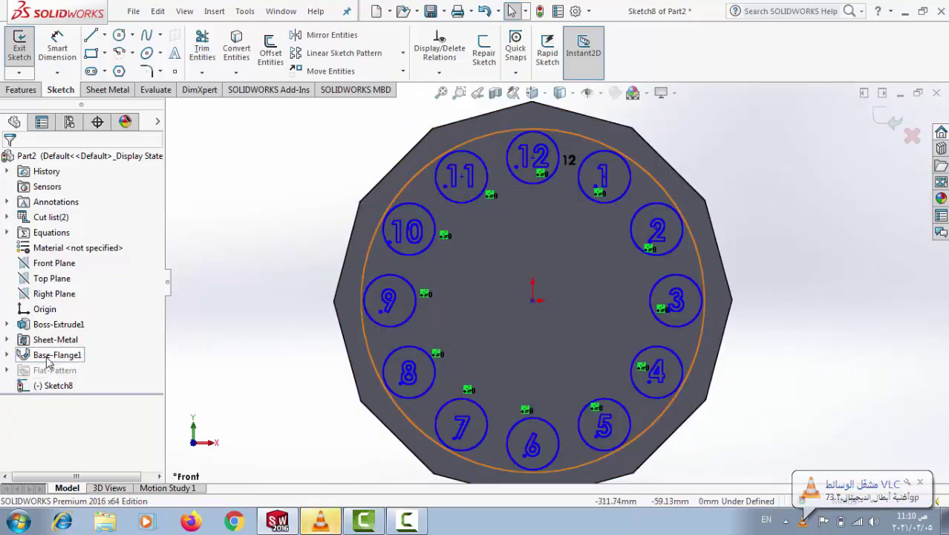
click(49, 388)
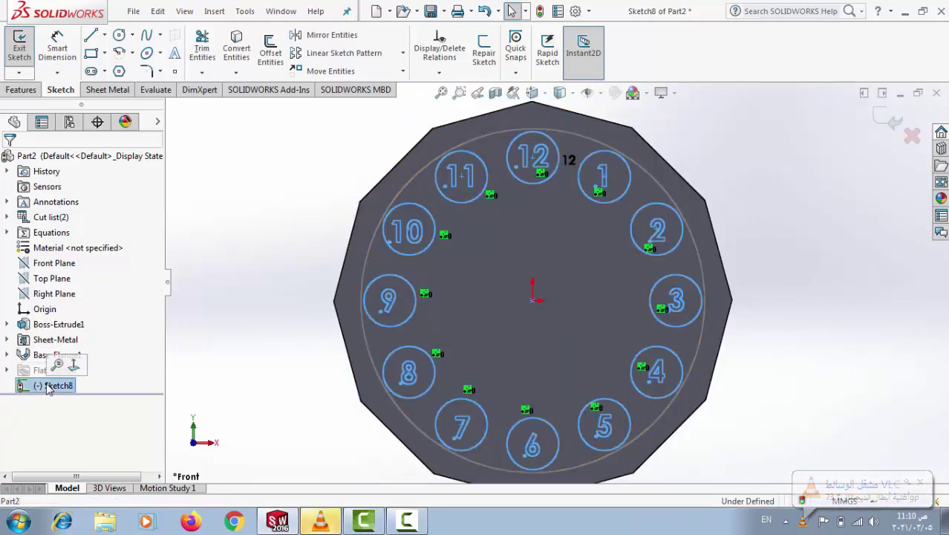
right_click(29, 390)
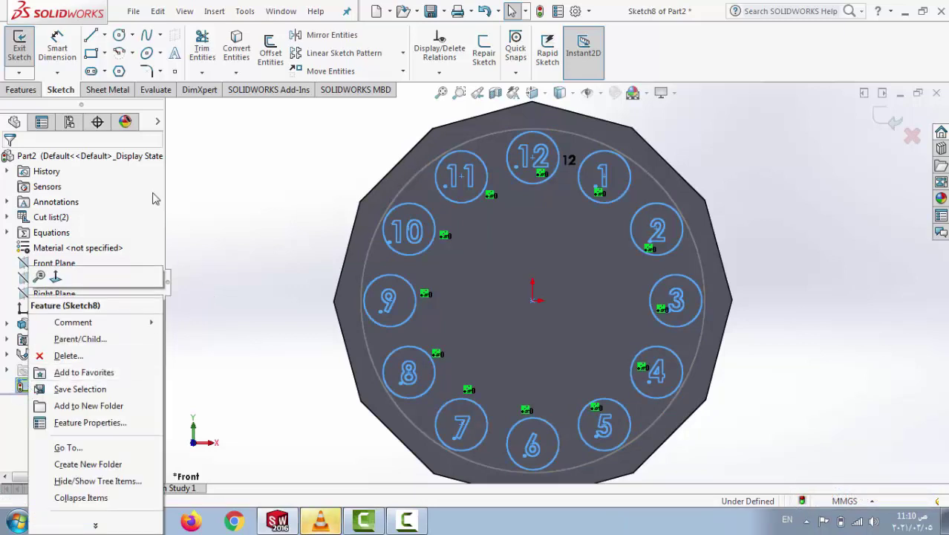
click(12, 53)
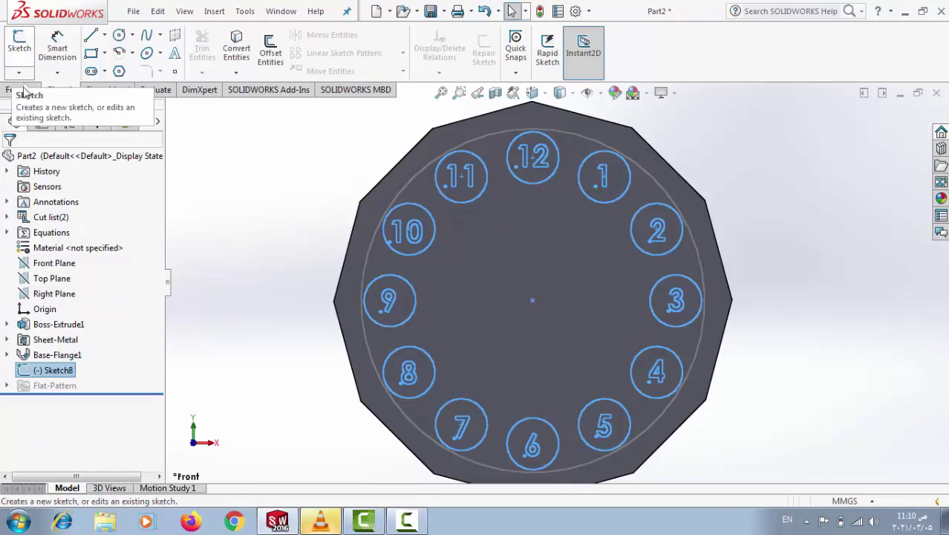
click(19, 46)
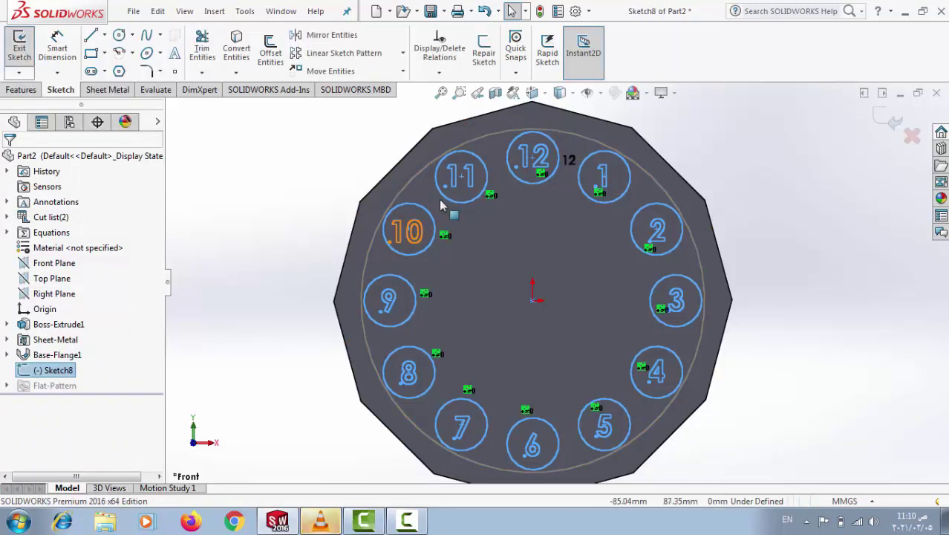
Power-trim away the circles around 11, 12, 2, 3, 4, 6 and 7.
click(201, 46)
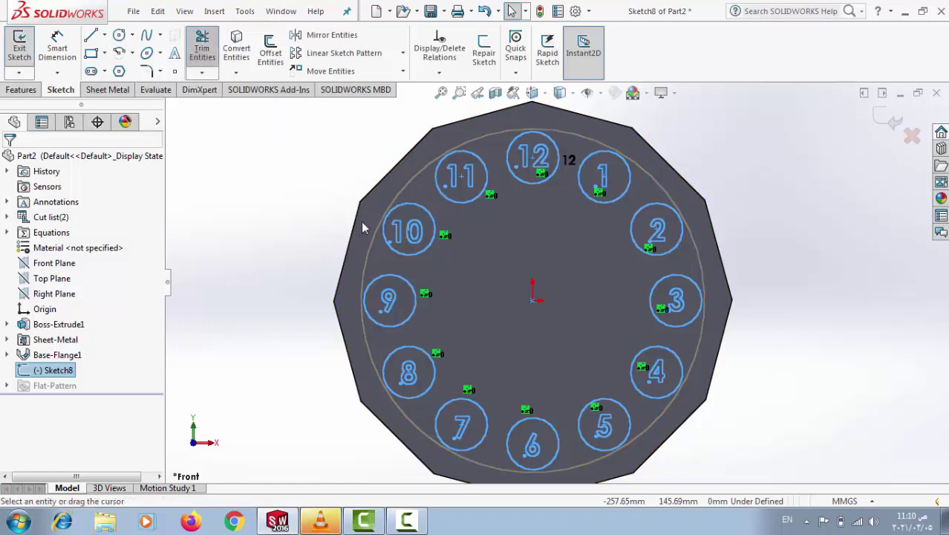
mouse_move(482, 211)
mouse_down()
mouse_move(470, 199)
mouse_move(424, 224)
mouse_up()
drag(538, 208, 529, 183)
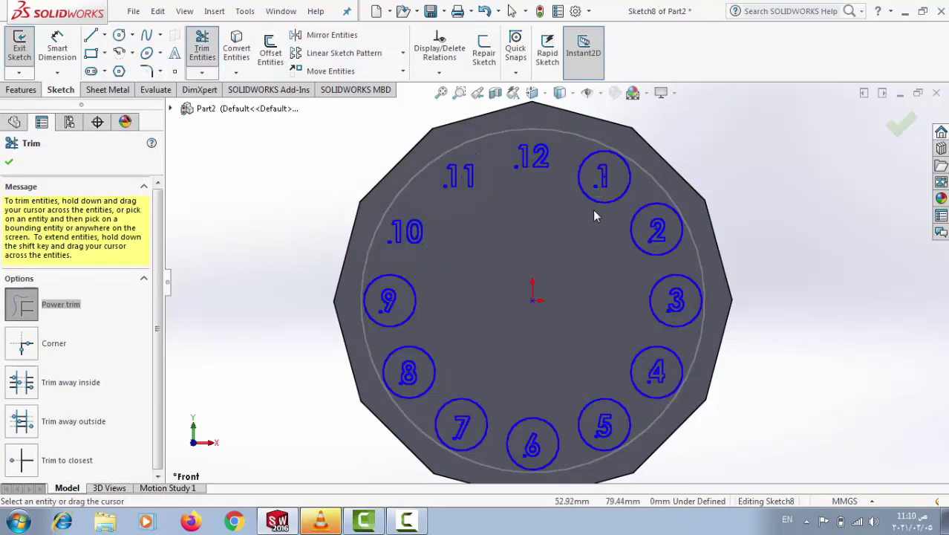
drag(630, 230, 654, 317)
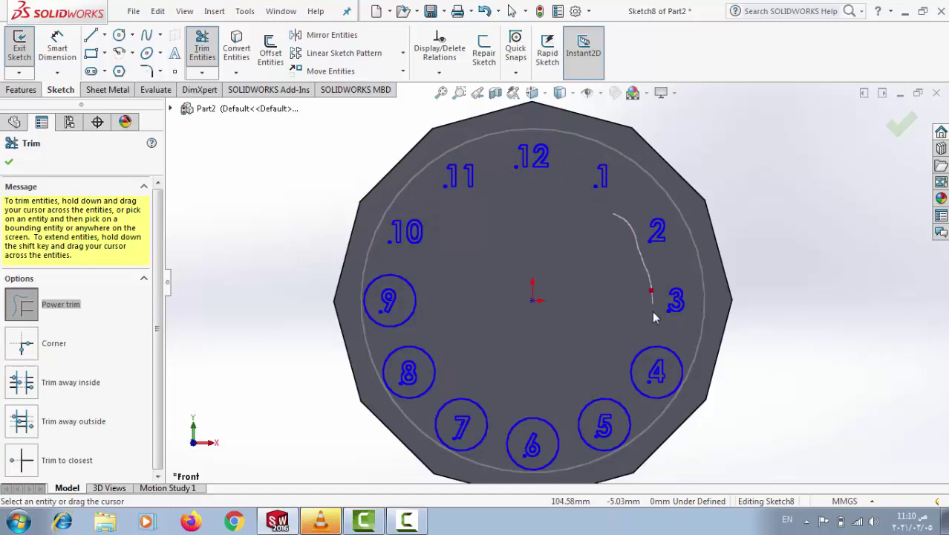
drag(635, 359, 630, 388)
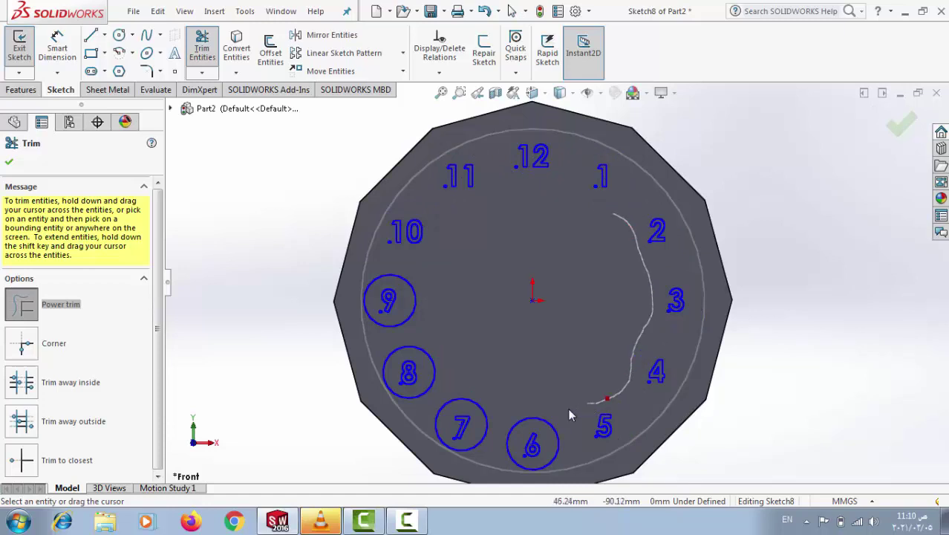
mouse_move(569, 410)
mouse_down()
mouse_move(527, 423)
mouse_move(430, 417)
mouse_move(416, 310)
mouse_up()
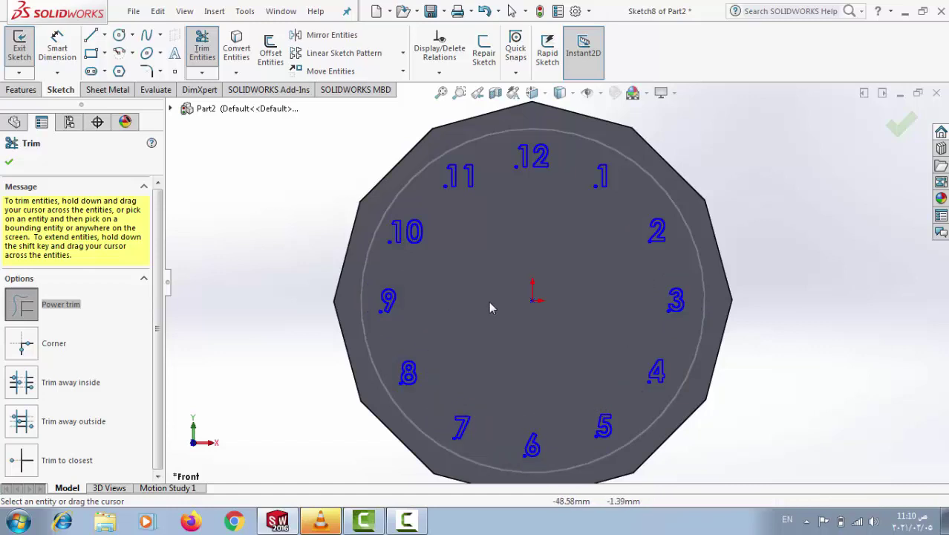
click(6, 161)
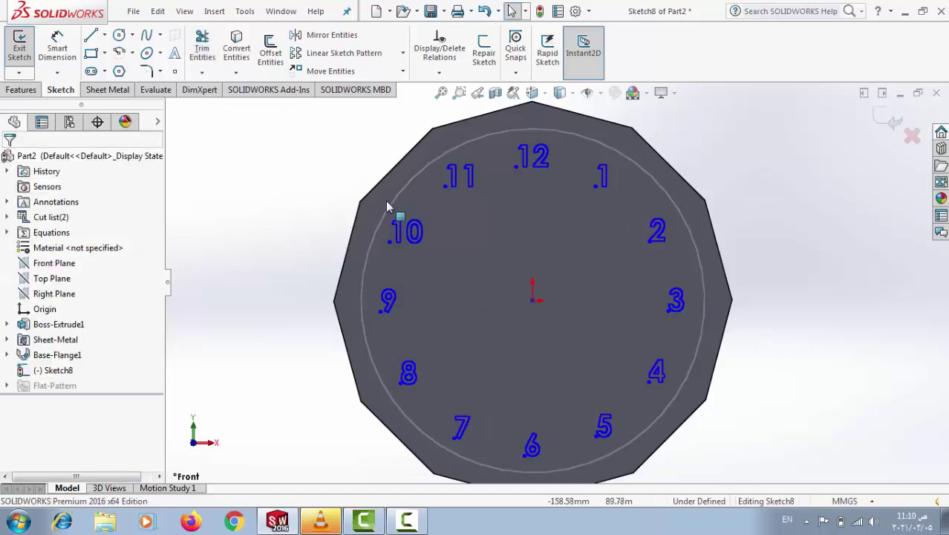
Try deleting the leftover points near 11 and 12, dismissing the cannot-delete warnings.
click(445, 189)
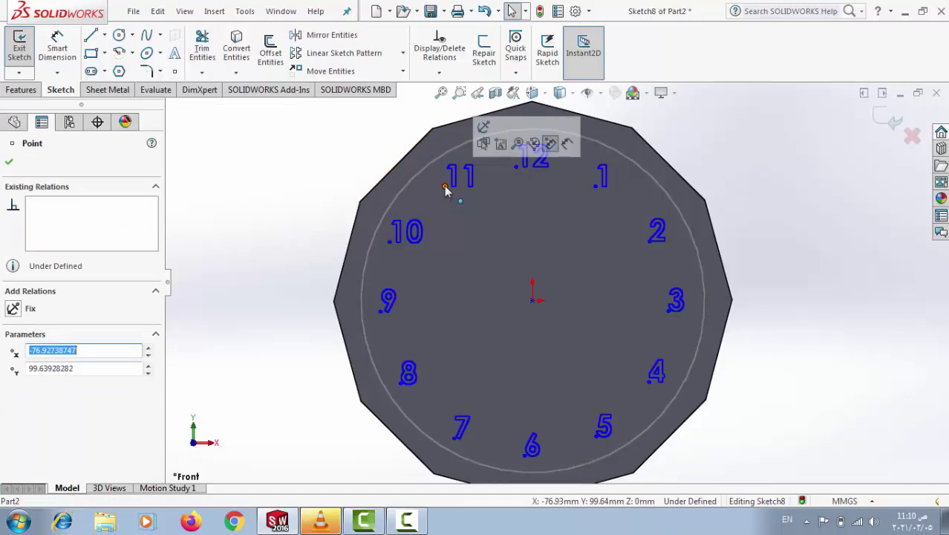
key(Delete)
click(570, 267)
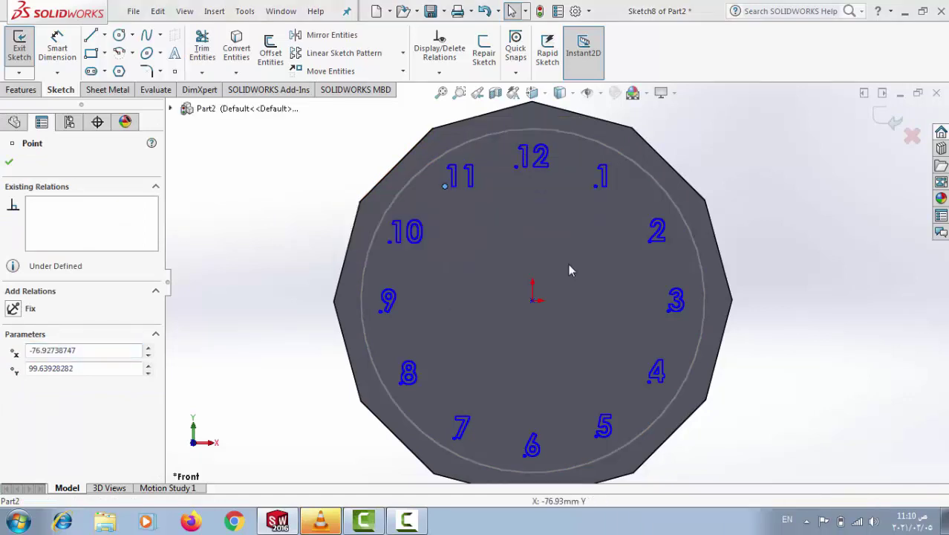
click(516, 168)
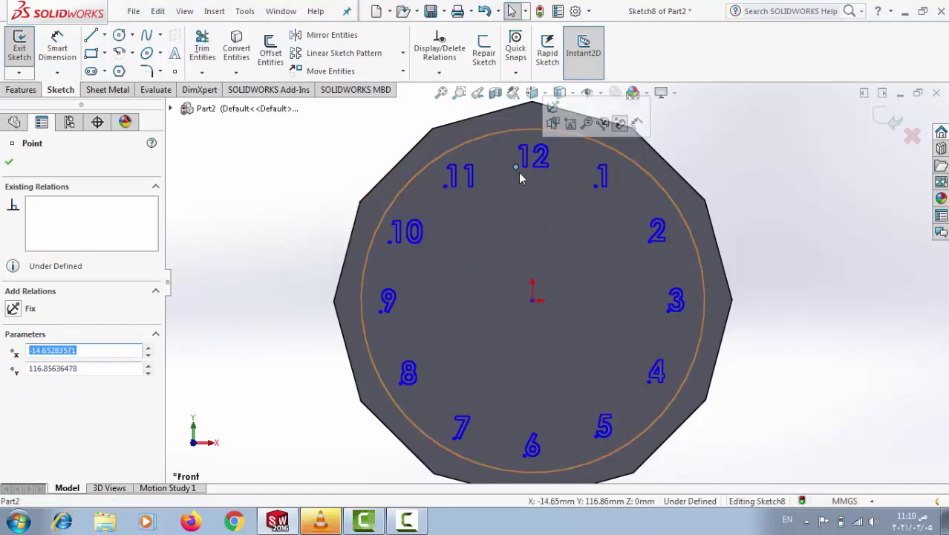
key(Delete)
click(553, 263)
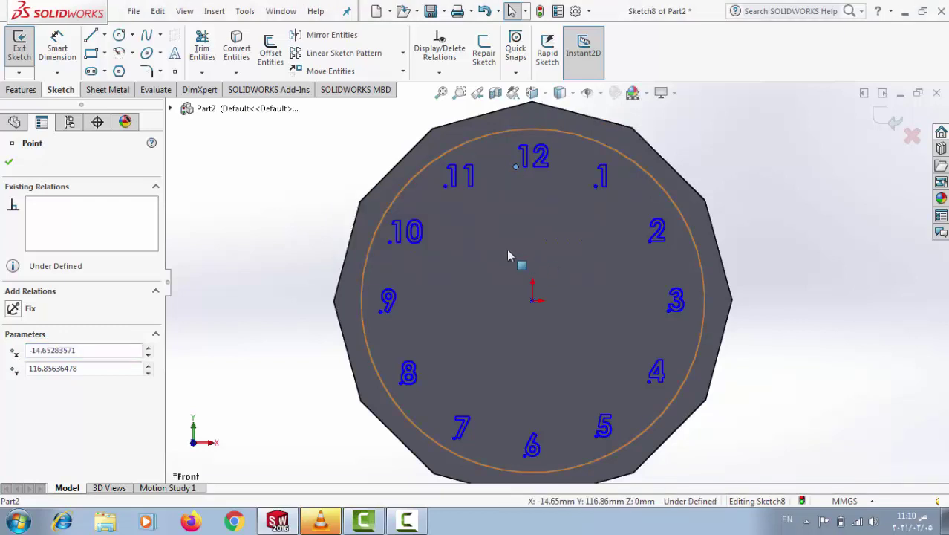
click(490, 253)
Extrude the Sketch8 numerals 5.00 mm blind as separate bodies, unmerged with the plate.
click(20, 52)
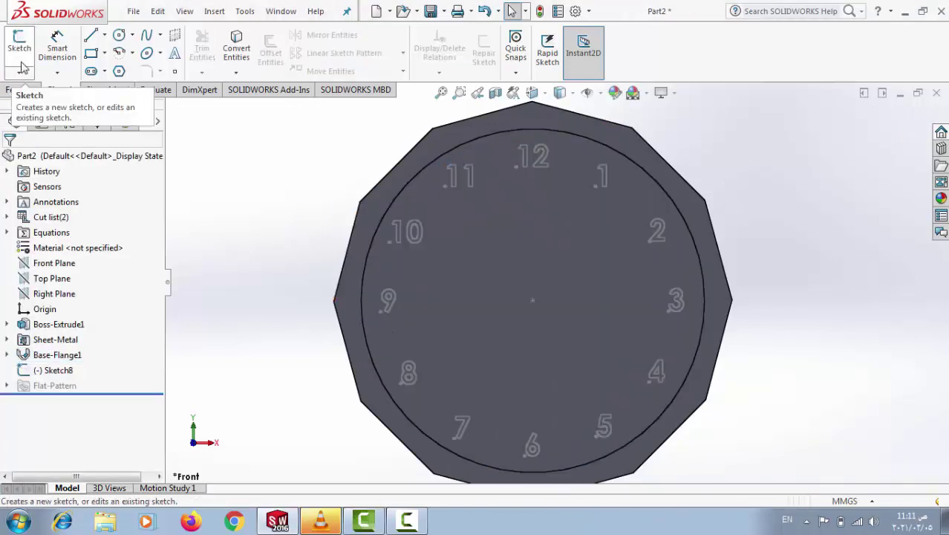
click(18, 90)
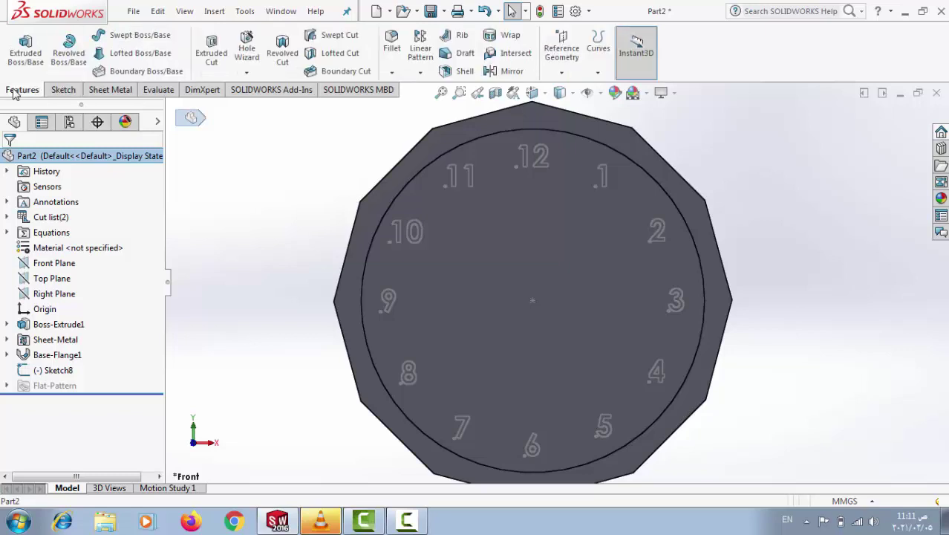
click(21, 68)
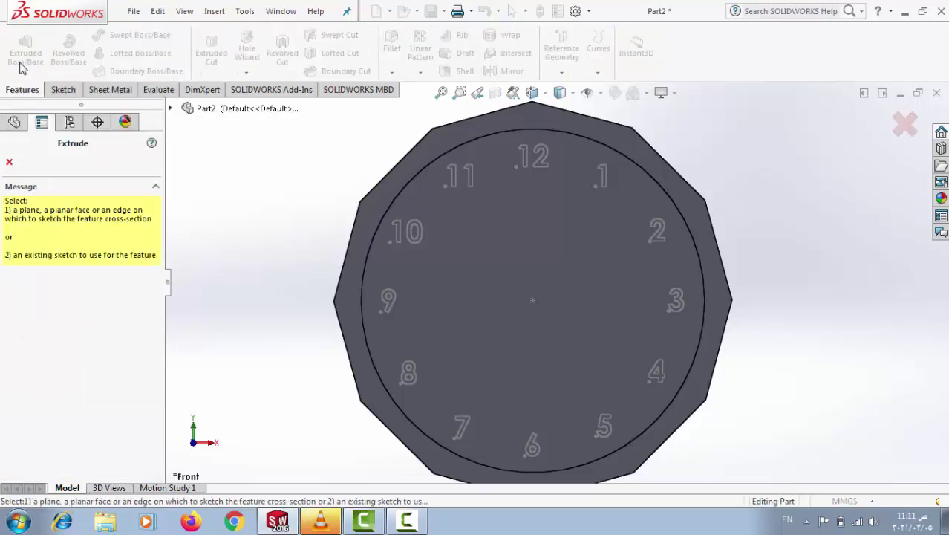
click(171, 108)
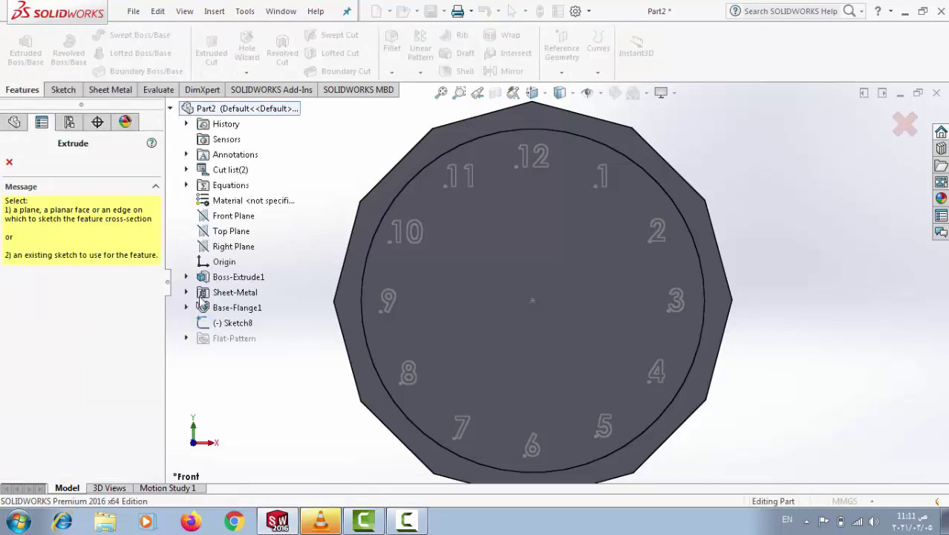
click(210, 326)
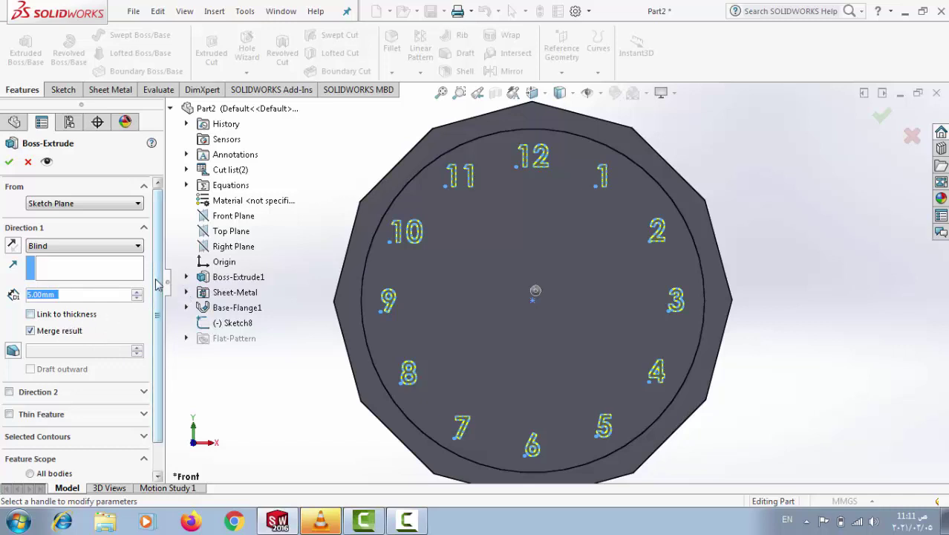
click(30, 330)
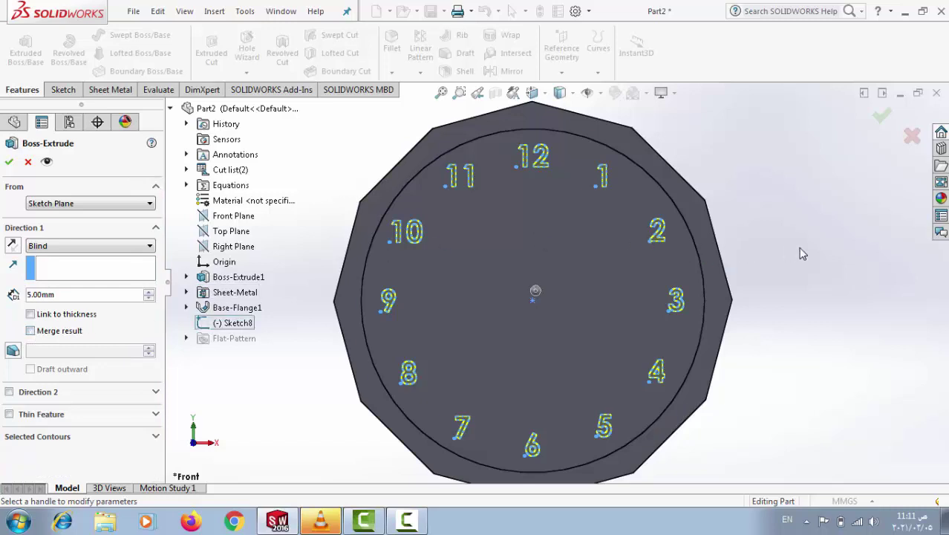
click(9, 164)
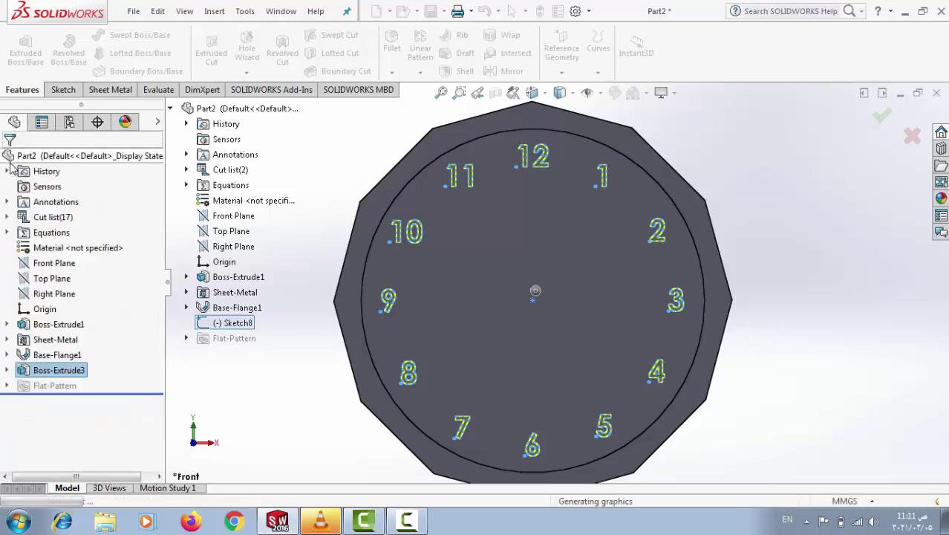
right_click(38, 375)
click(97, 209)
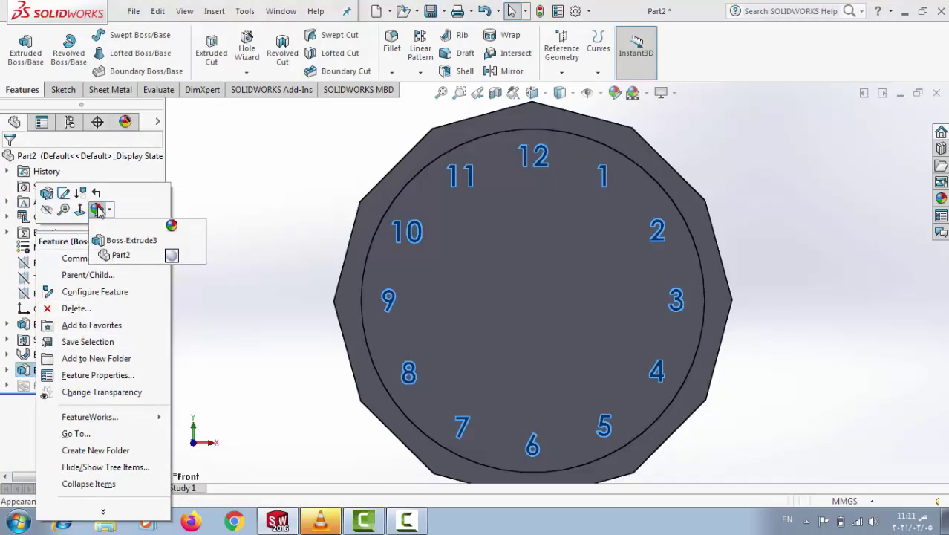
click(121, 254)
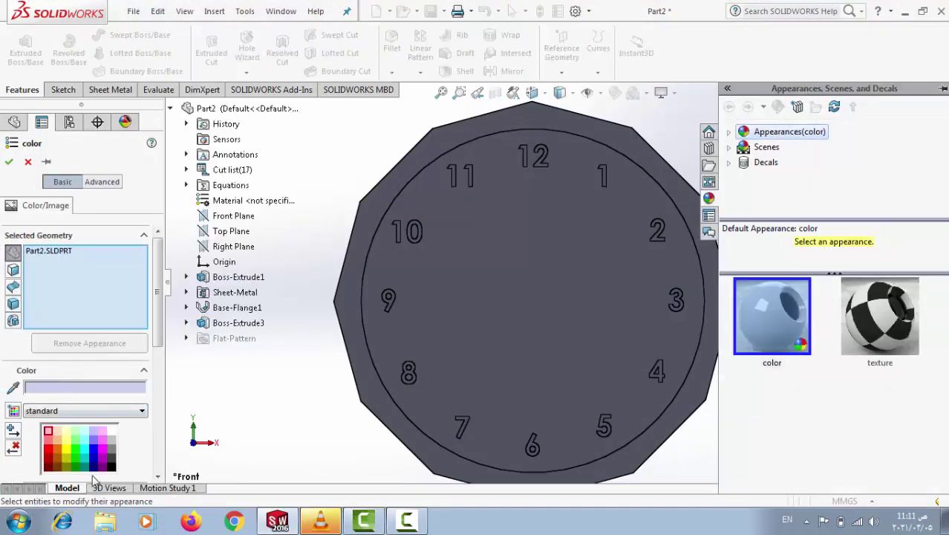
click(112, 467)
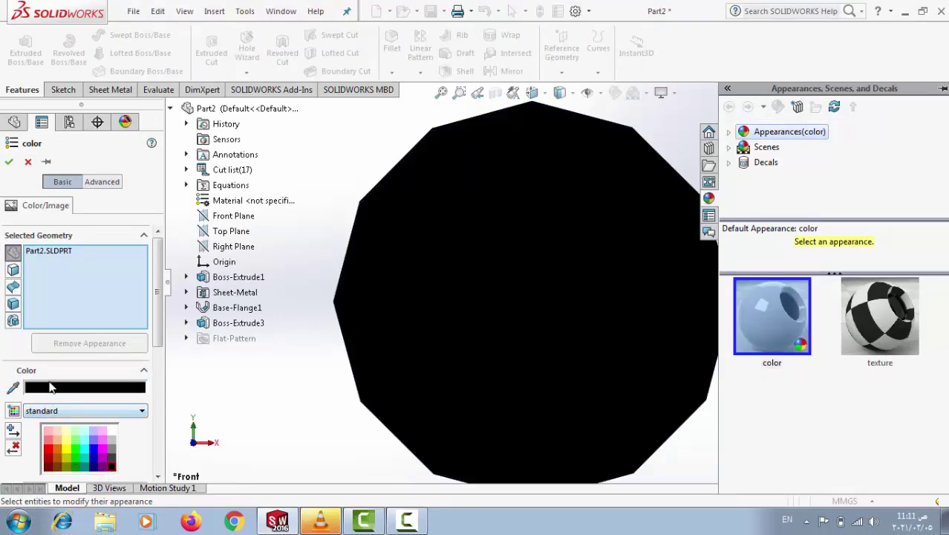
click(55, 437)
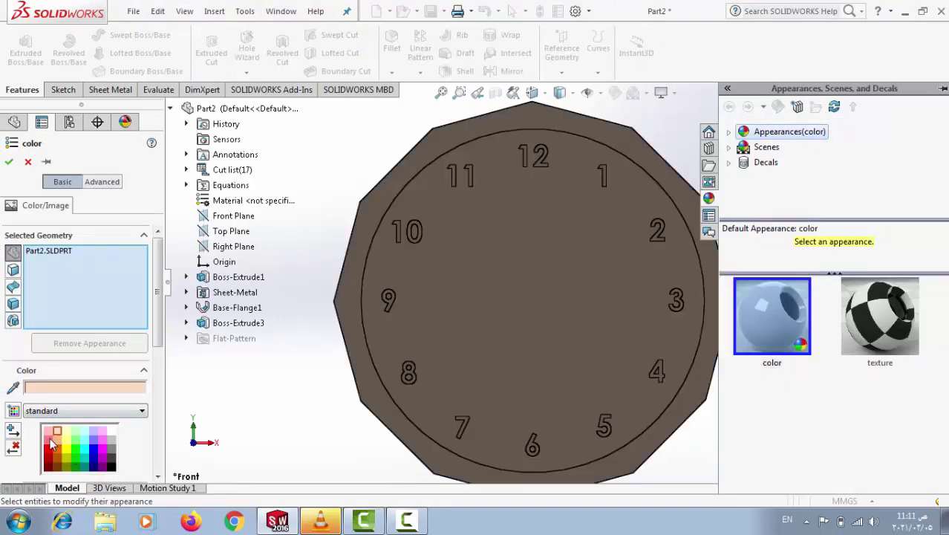
click(27, 161)
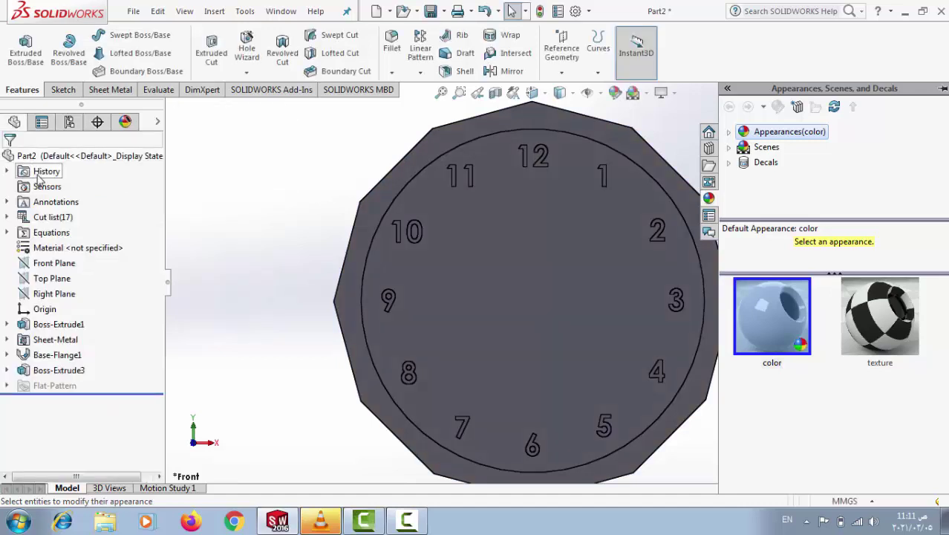
click(45, 370)
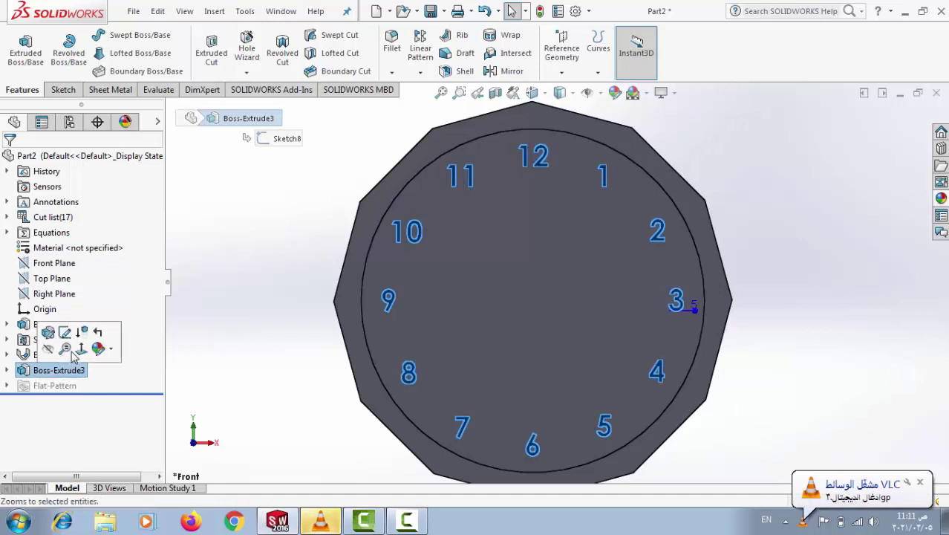
Give the Boss-Extrude3 numerals a yellow appearance after trying several swatches.
click(98, 348)
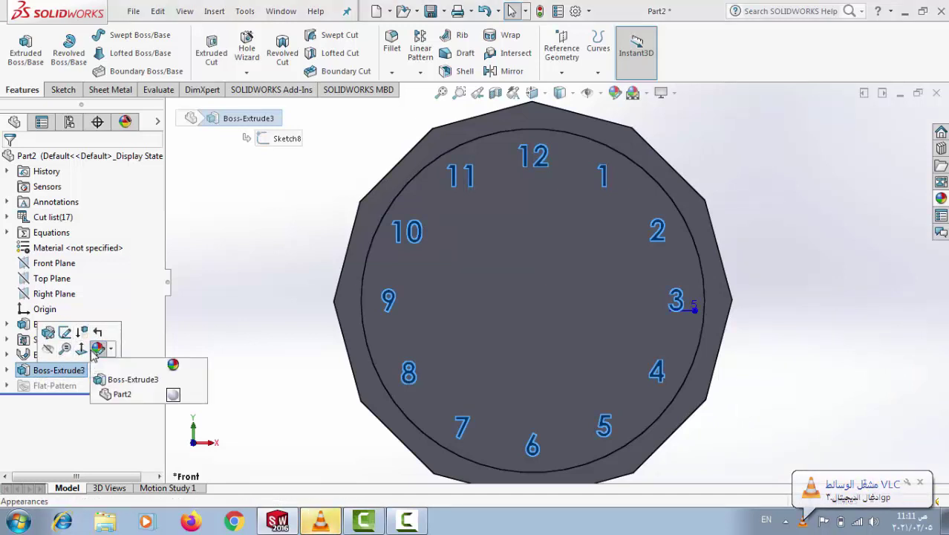
click(107, 379)
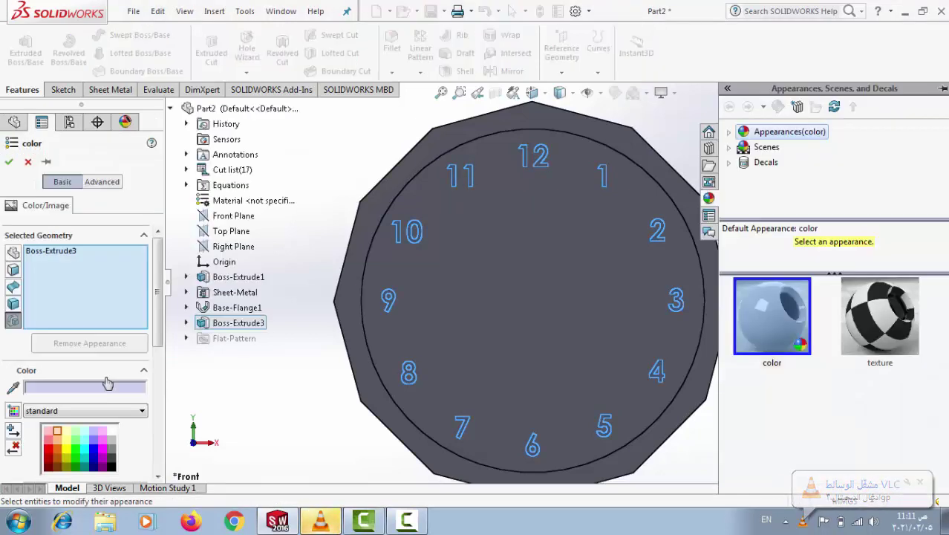
click(55, 439)
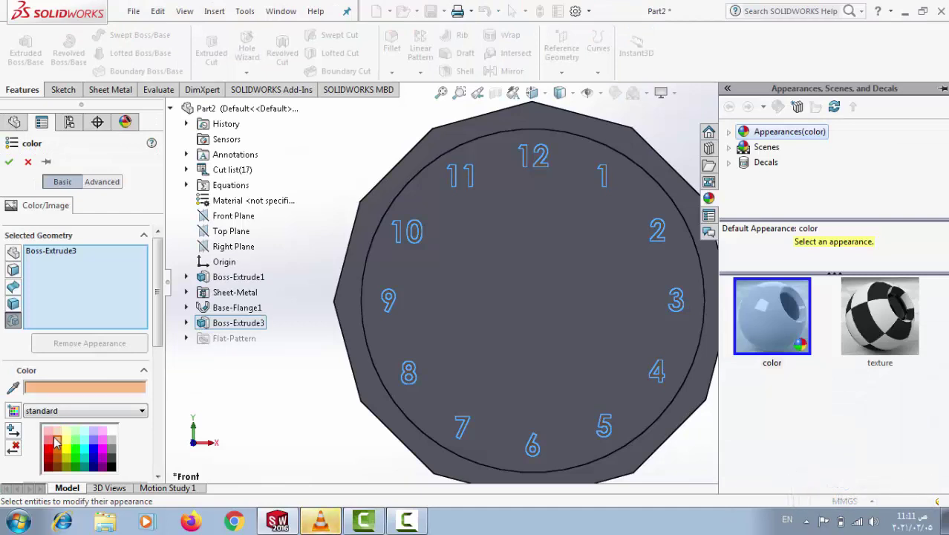
click(112, 466)
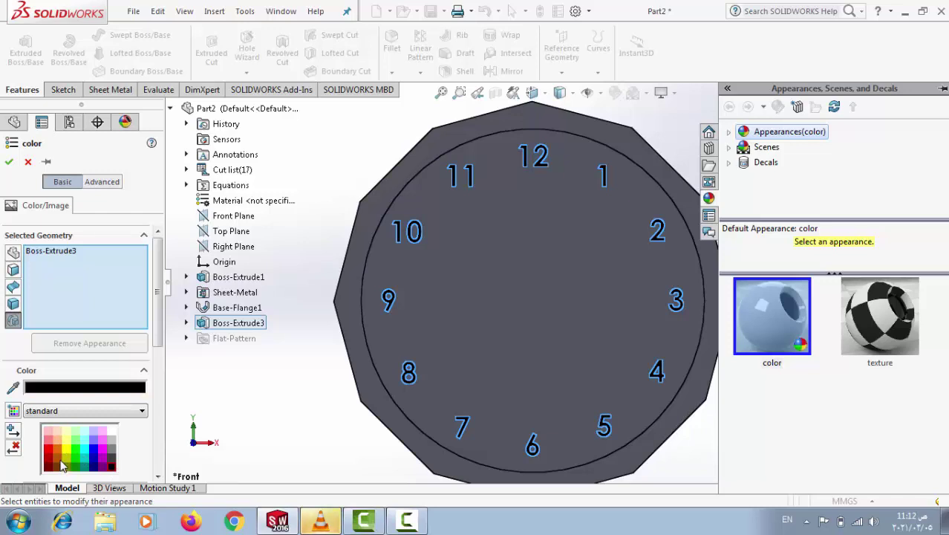
click(59, 458)
click(74, 458)
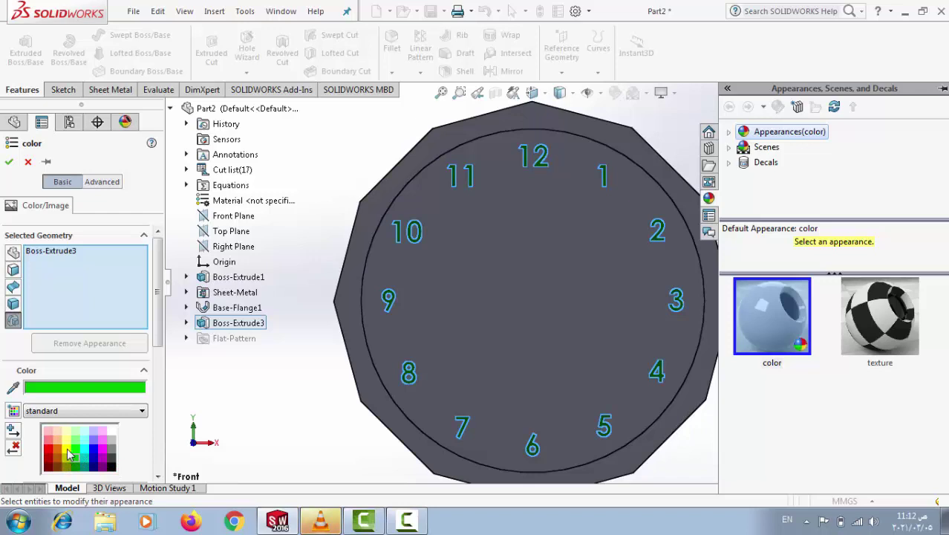
click(67, 451)
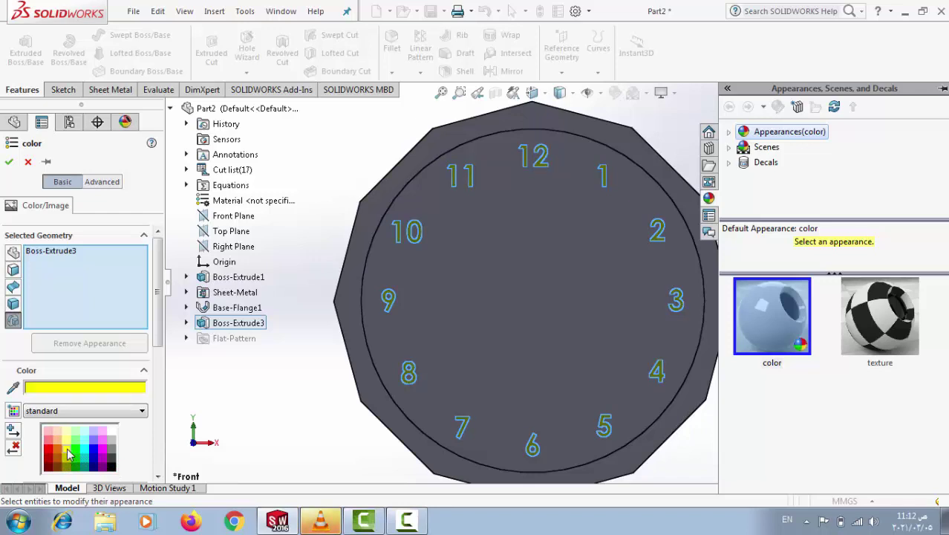
click(9, 161)
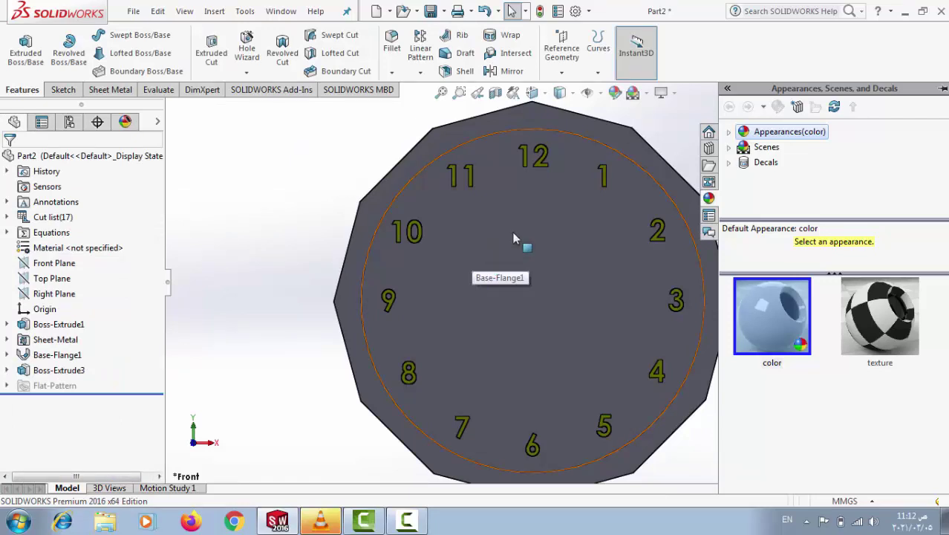
Give the Base-Flange1 clock face a white appearance.
click(521, 302)
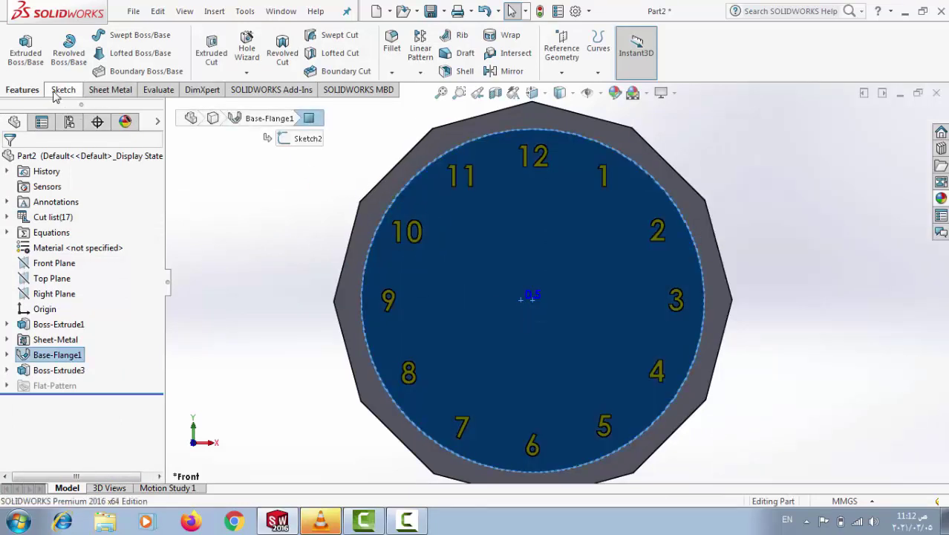
click(468, 239)
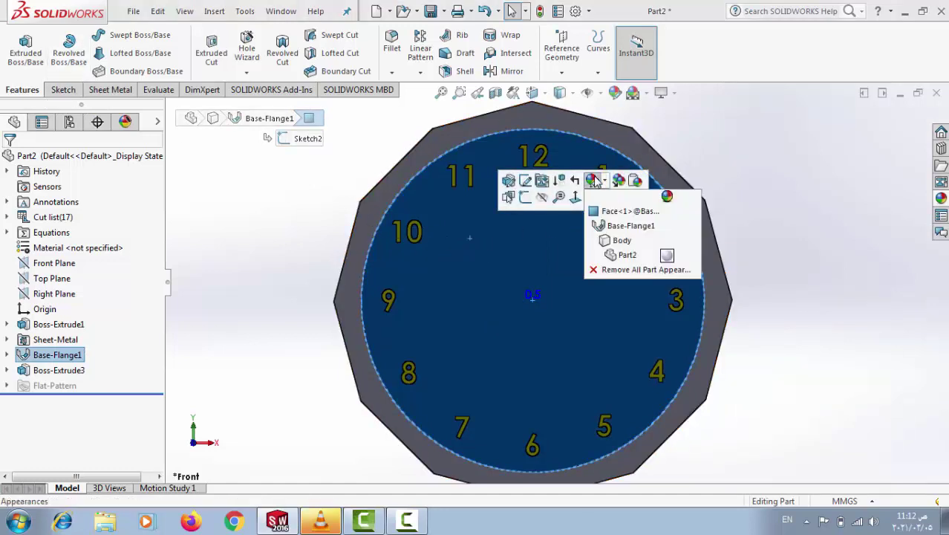
click(595, 183)
click(626, 228)
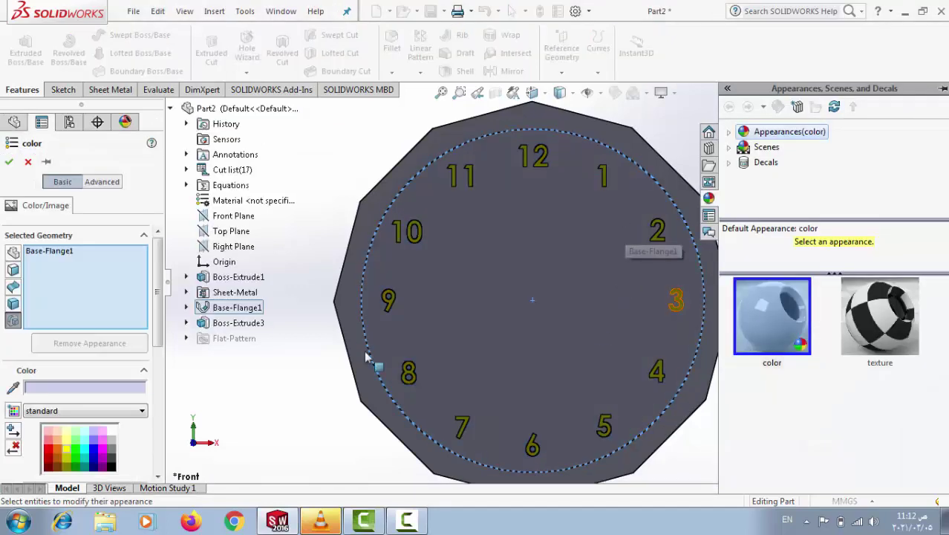
click(112, 433)
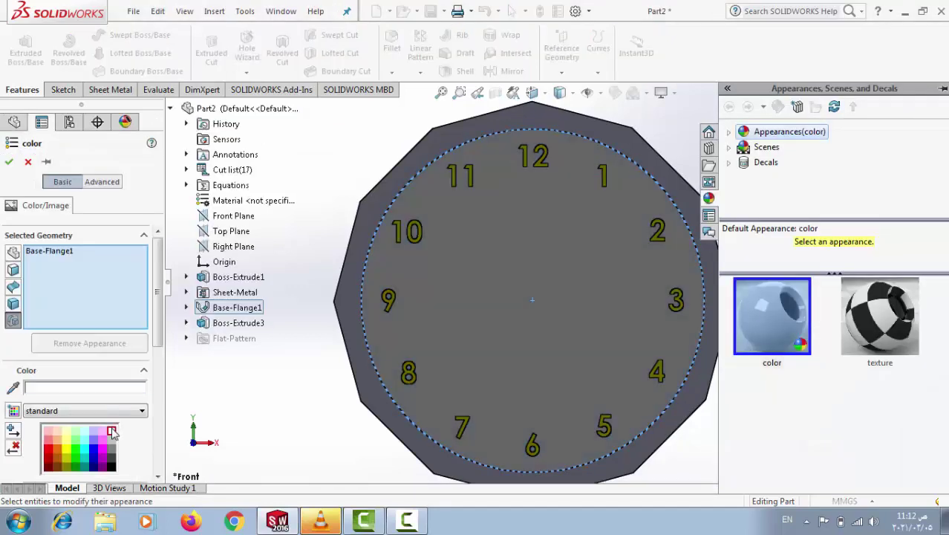
click(8, 161)
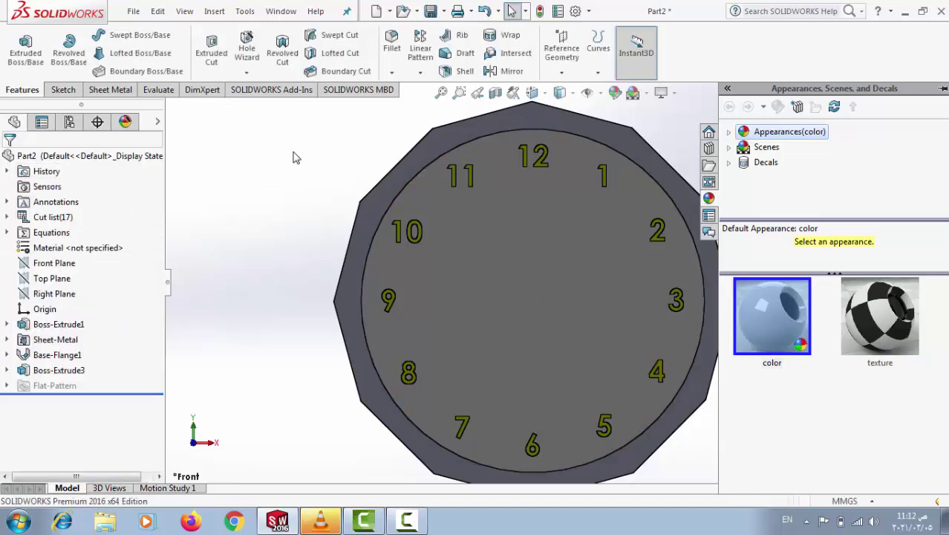
Re-edit the Base-Flange1 colour, keeping white and confirming RGB 255, 255, 255.
click(497, 266)
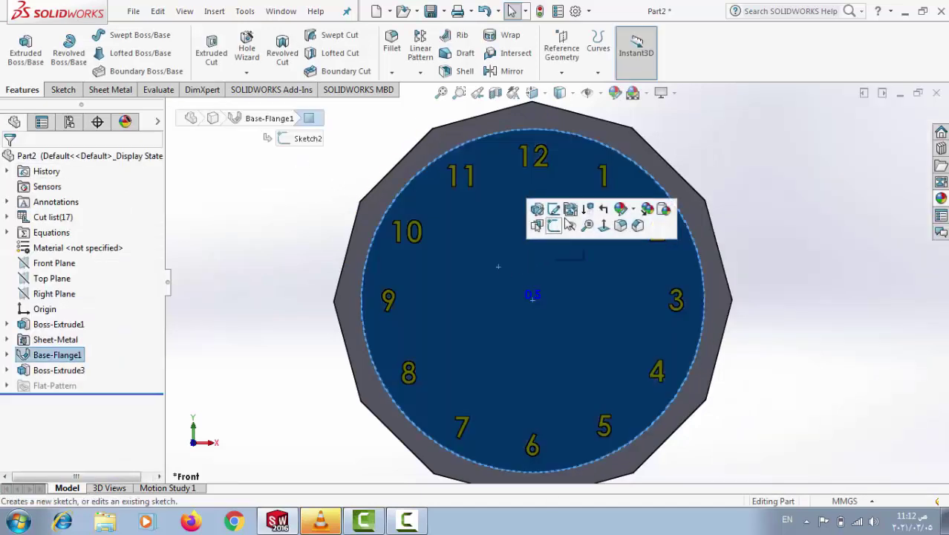
click(620, 210)
click(657, 254)
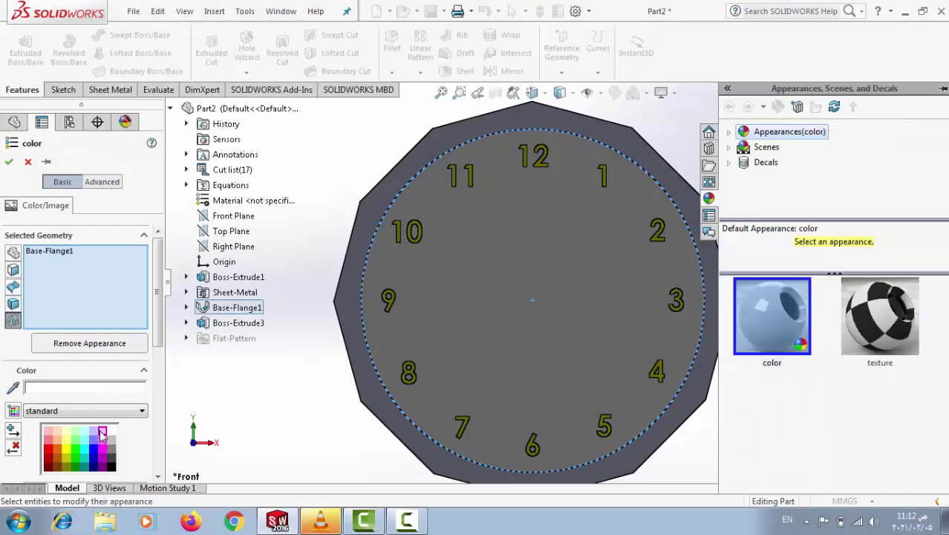
click(101, 431)
click(58, 431)
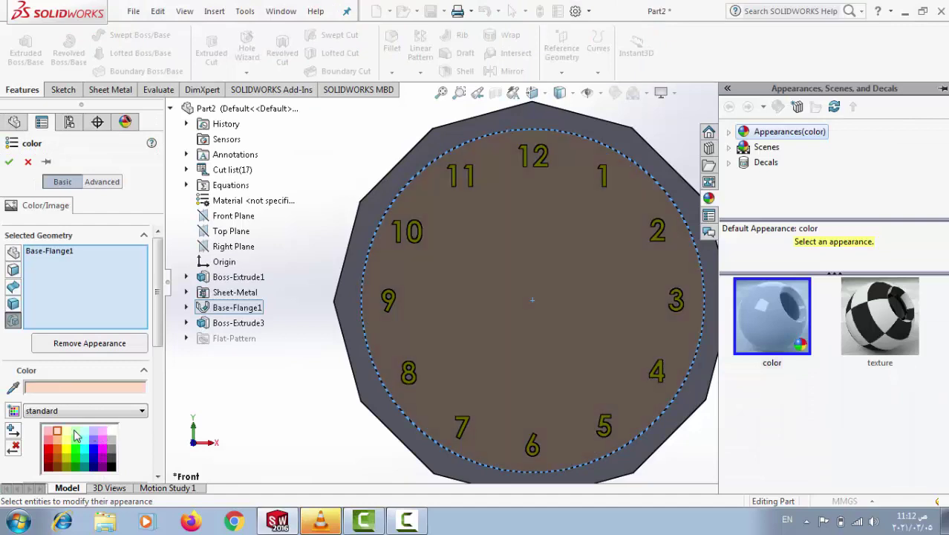
click(112, 431)
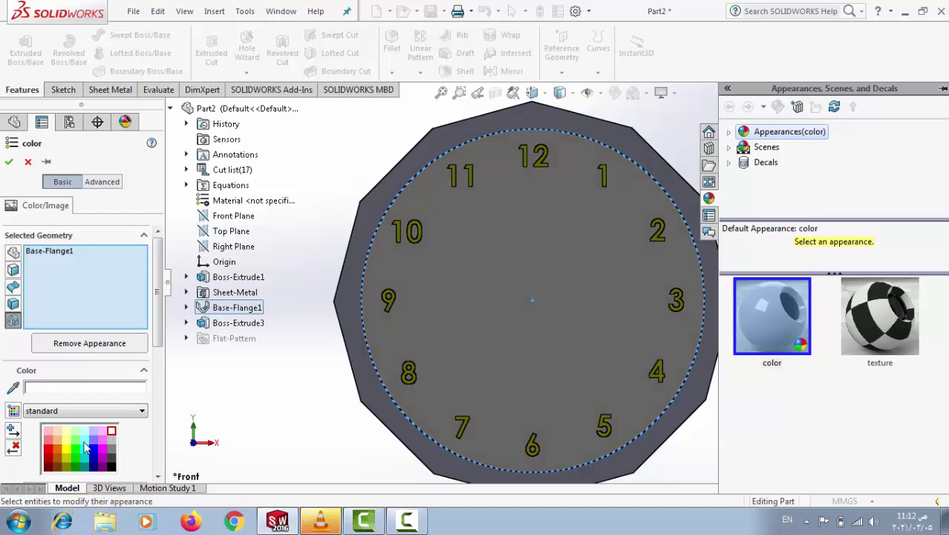
scroll(85, 447, down, 3)
scroll(81, 386, down, 3)
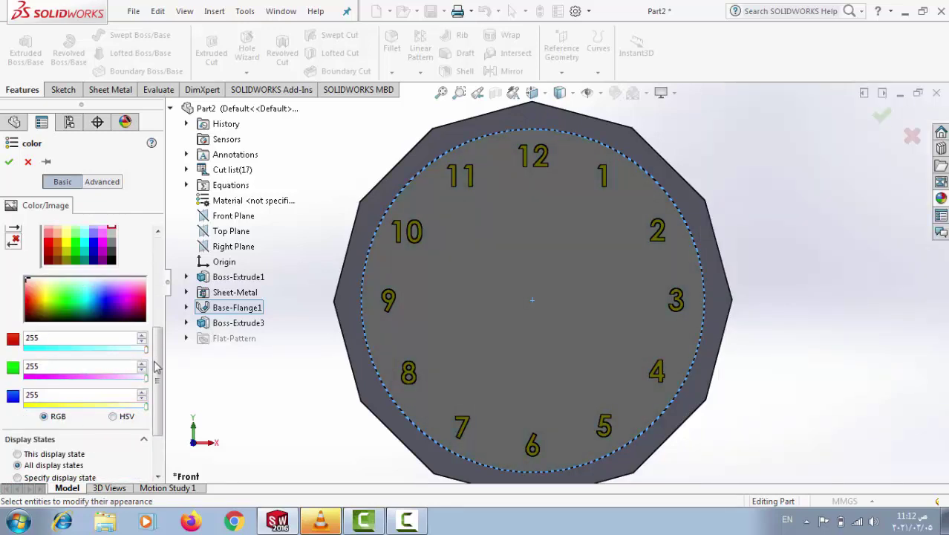
key(Tab)
key(Tab)
key(Tab)
key(Home)
key(shift+End)
drag(156, 386, 156, 338)
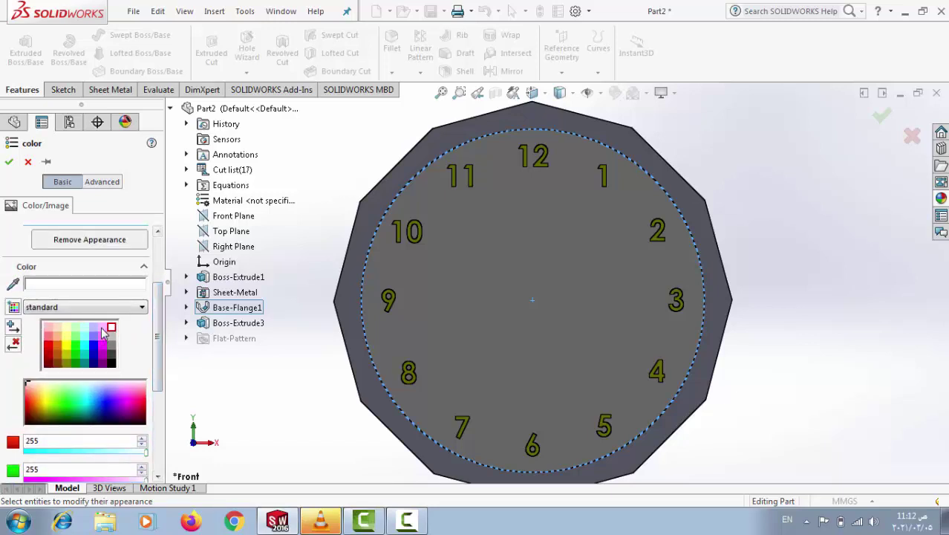
click(9, 161)
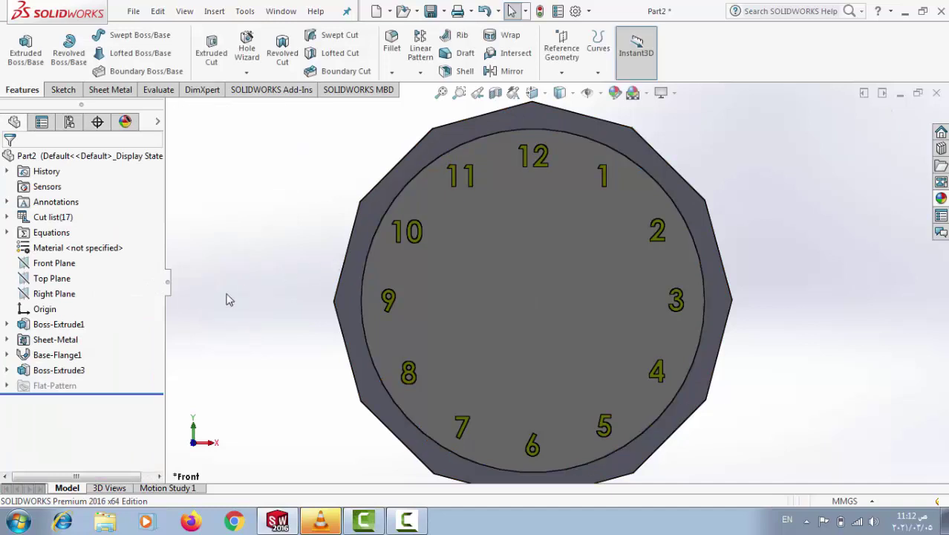
Colour the Boss-Extrude1 rim pale olive-yellow after comparing several yellow swatches.
click(387, 214)
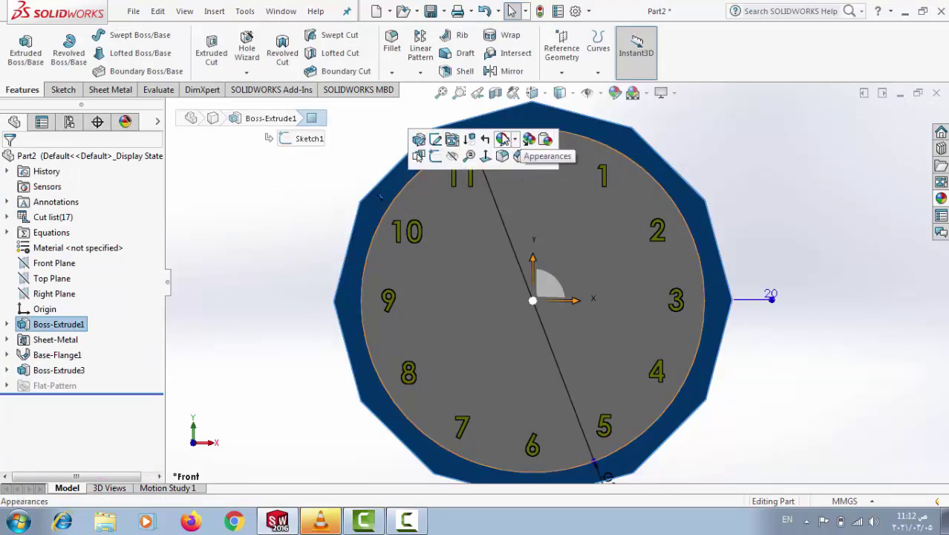
click(504, 140)
click(530, 185)
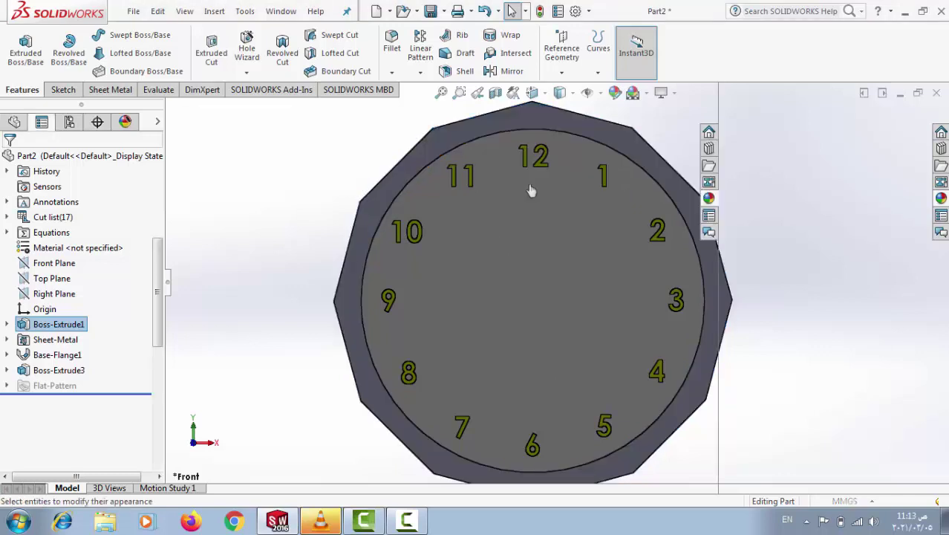
click(66, 451)
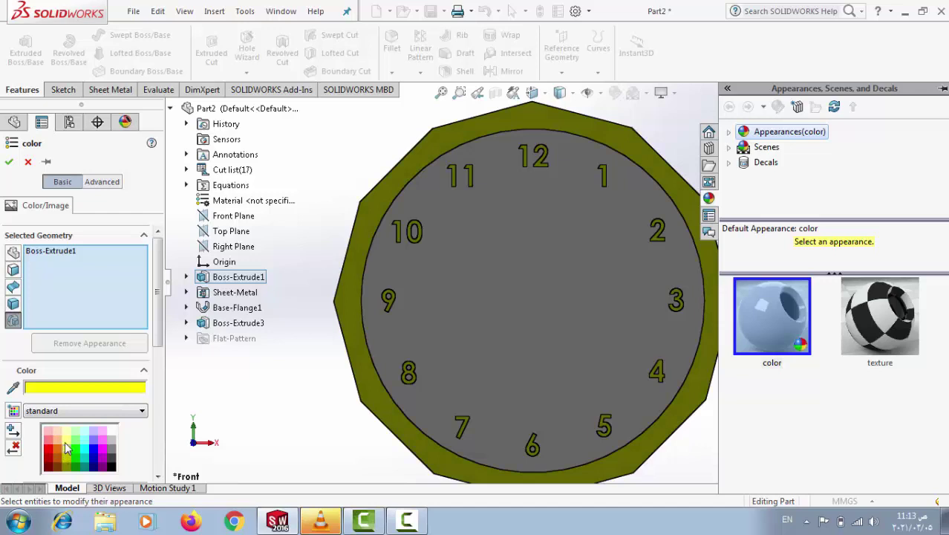
click(65, 444)
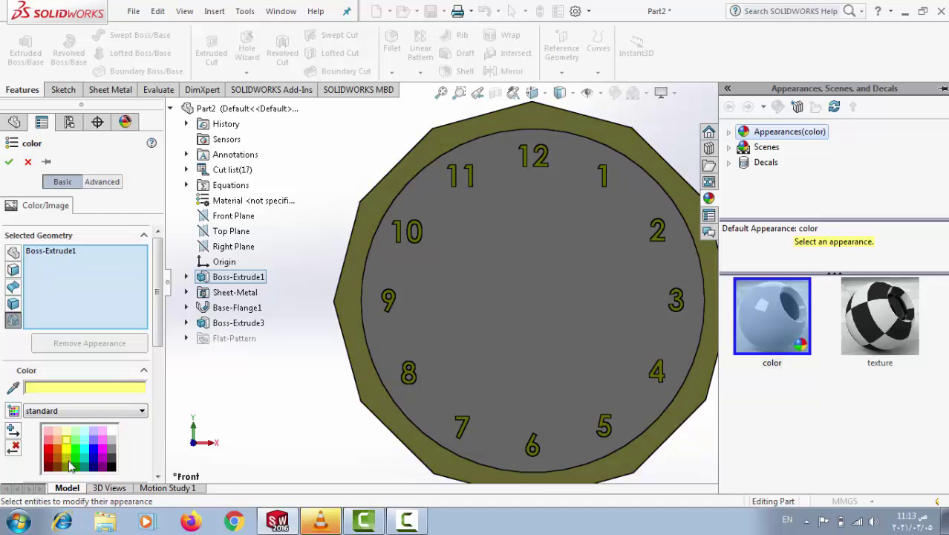
click(67, 461)
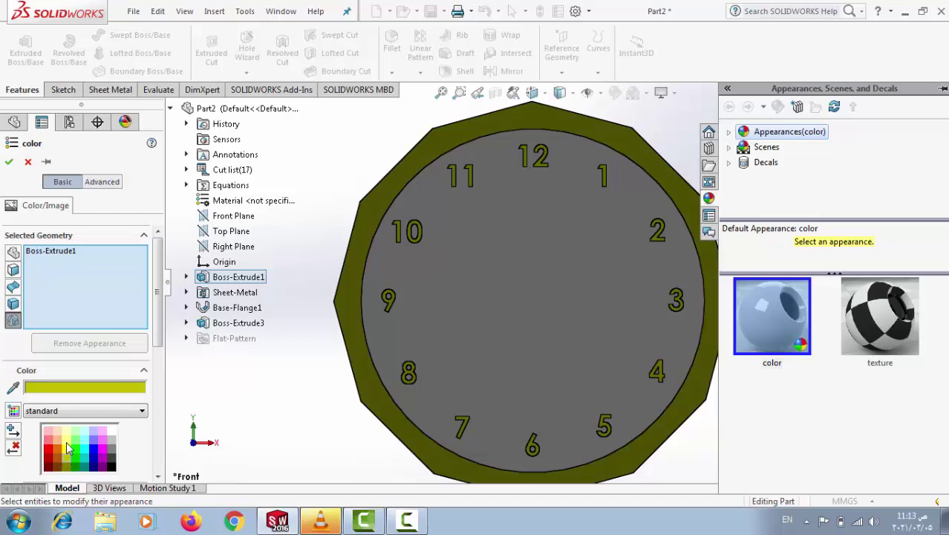
click(67, 447)
click(66, 453)
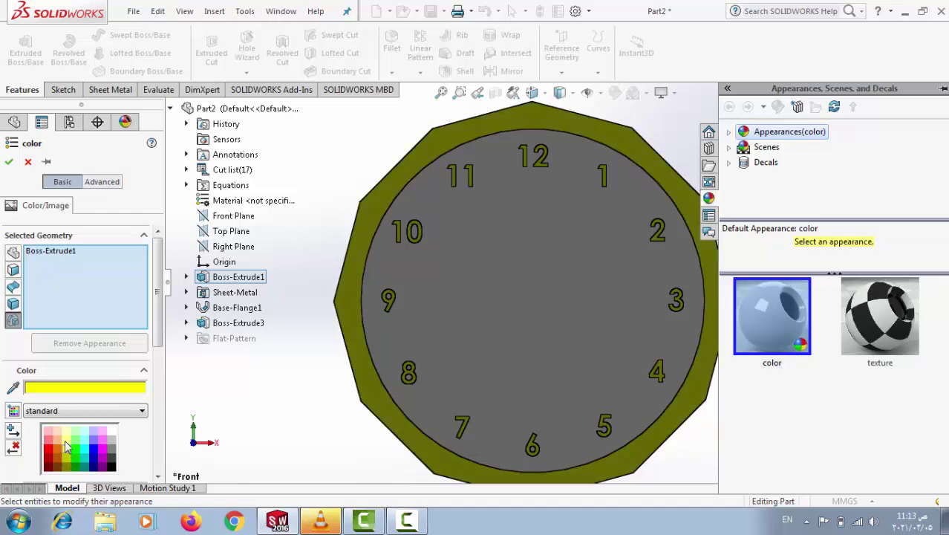
click(66, 445)
Browse the pastels and greyscale palettes, return to standard, and accept the rim colour.
click(82, 413)
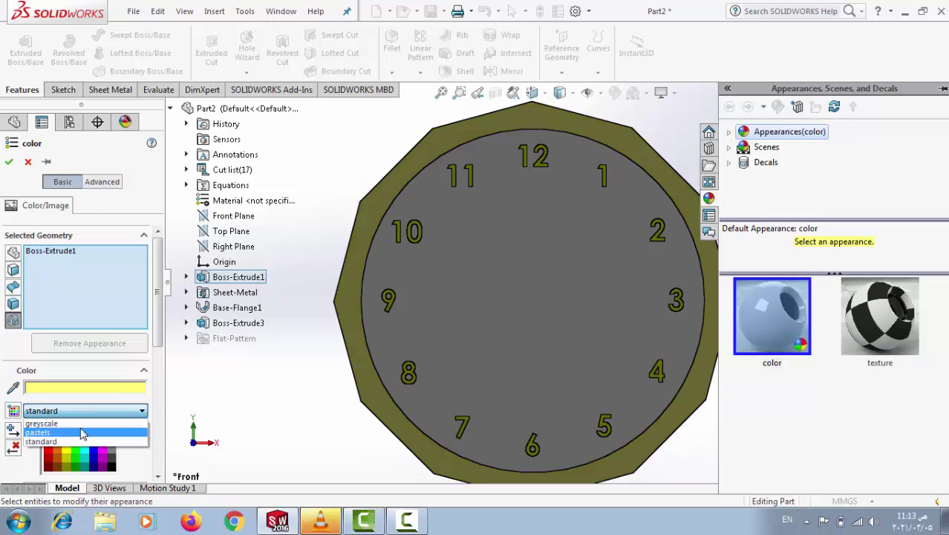
click(81, 433)
click(86, 413)
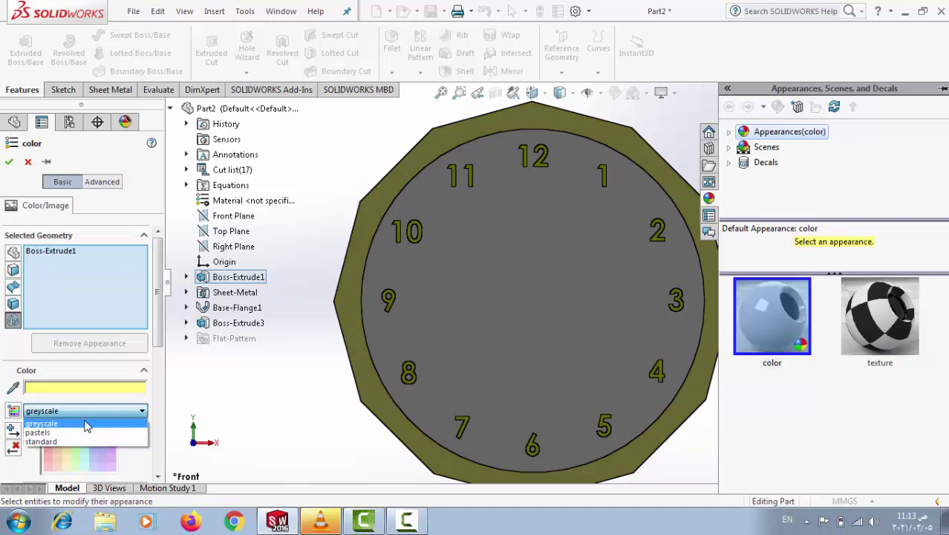
click(84, 424)
click(85, 413)
click(81, 440)
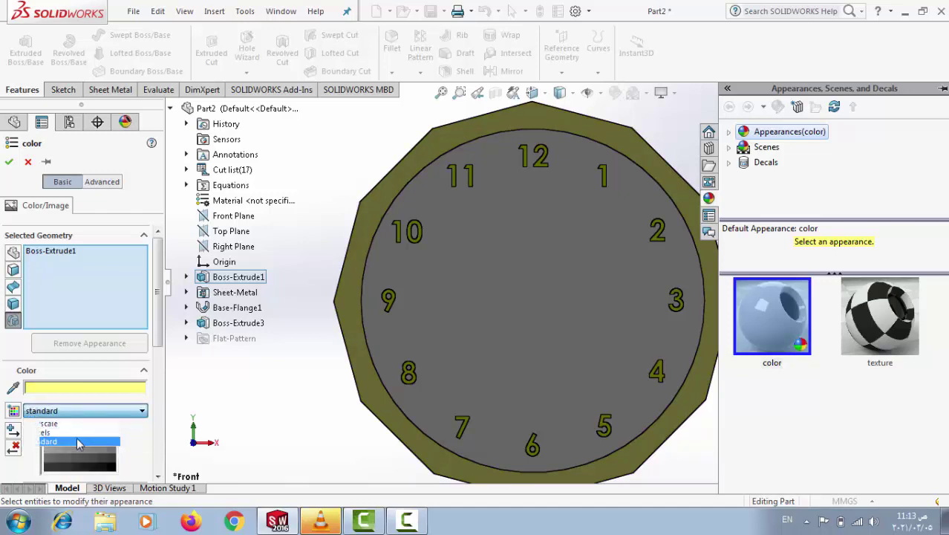
click(9, 161)
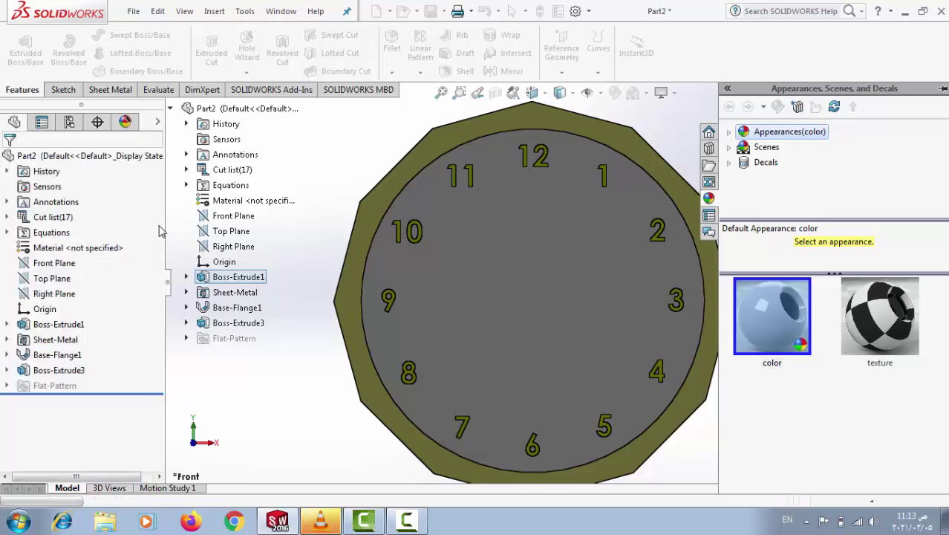
Re-edit the rim's appearance and apply a brighter yellow swatch.
click(363, 249)
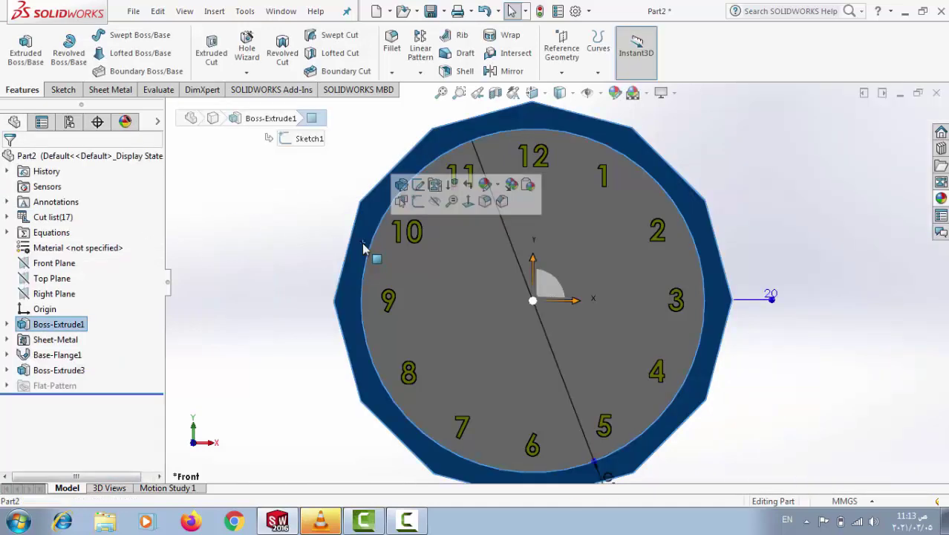
click(46, 324)
click(109, 305)
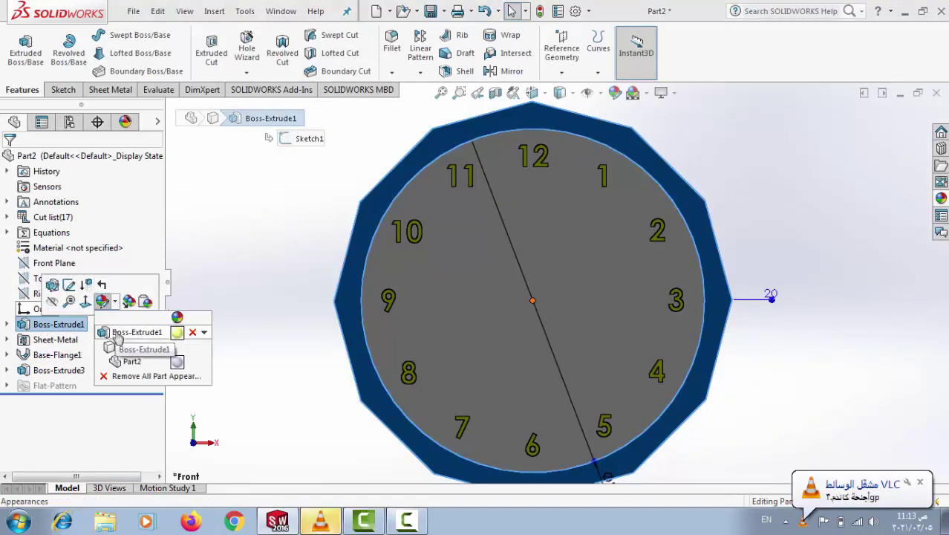
click(121, 333)
click(186, 340)
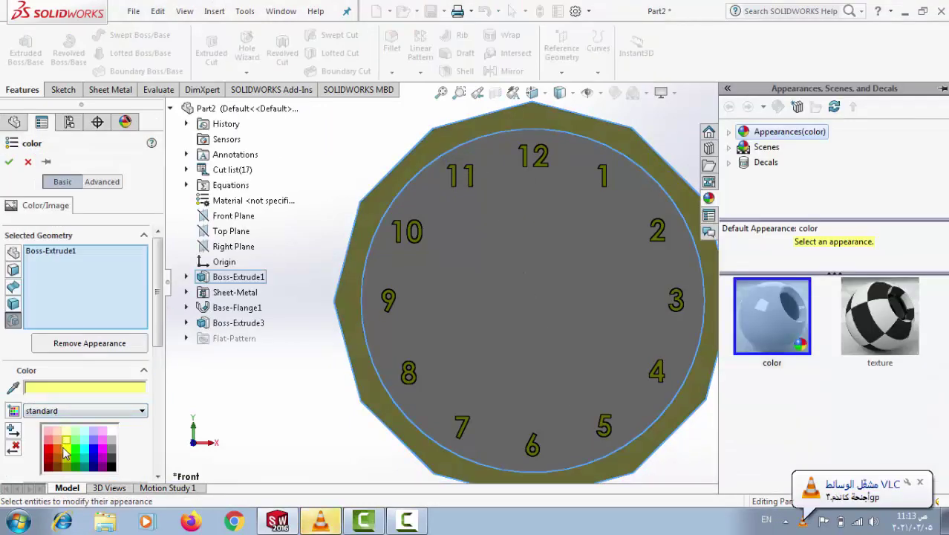
click(66, 448)
click(9, 162)
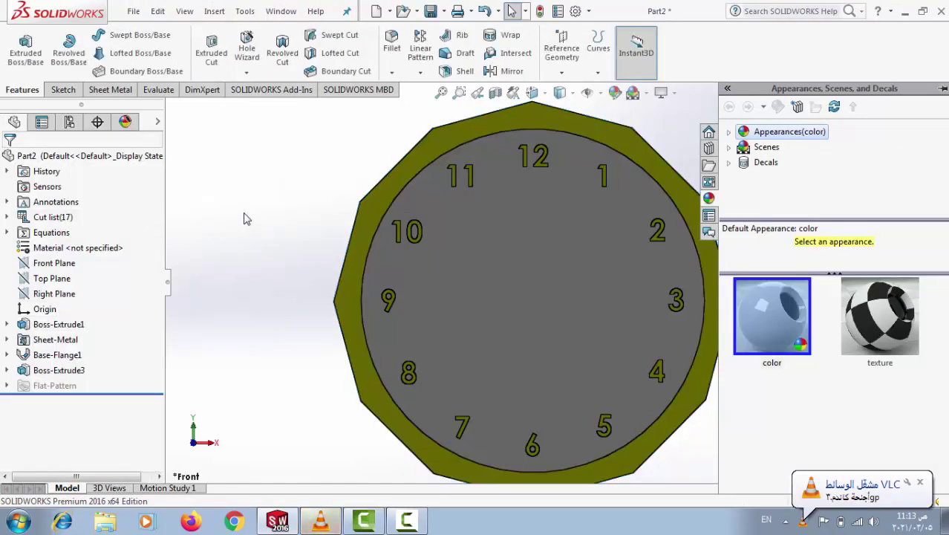
click(562, 260)
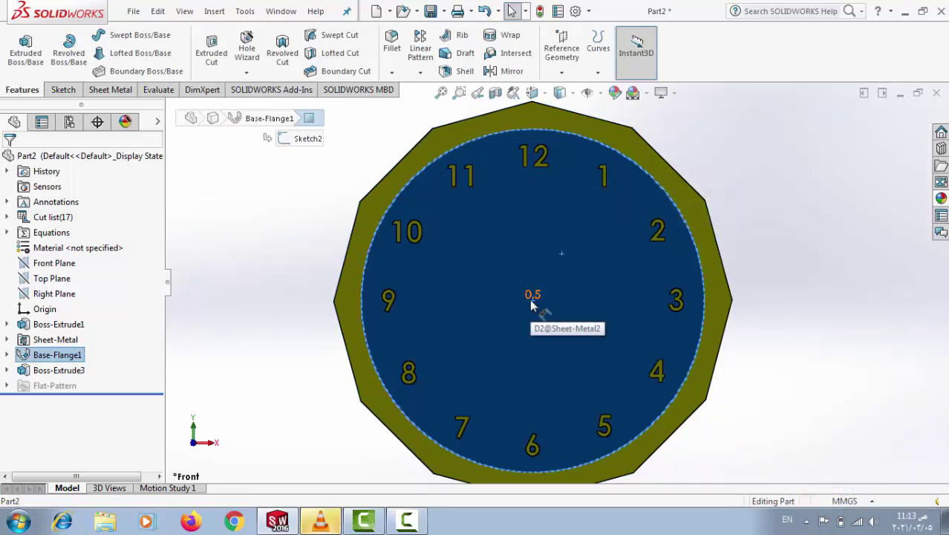
click(531, 304)
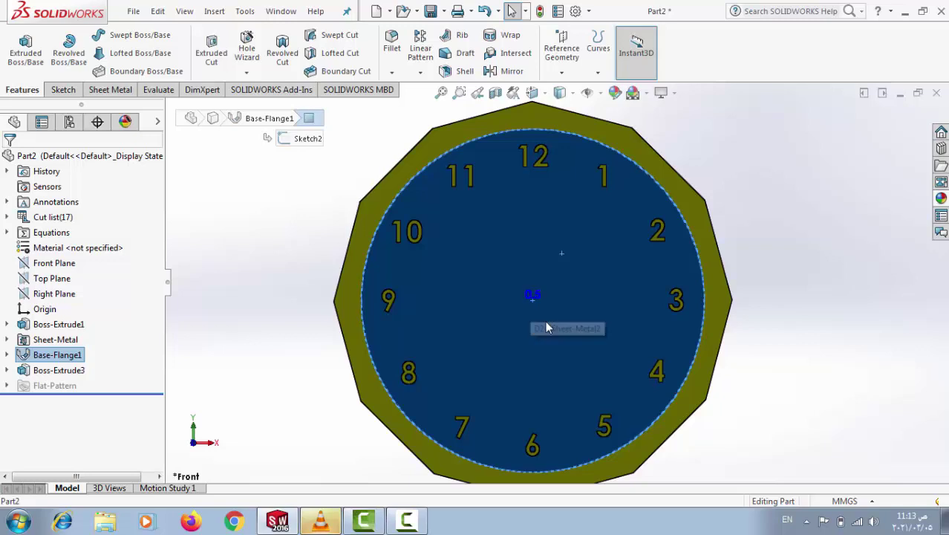
click(307, 234)
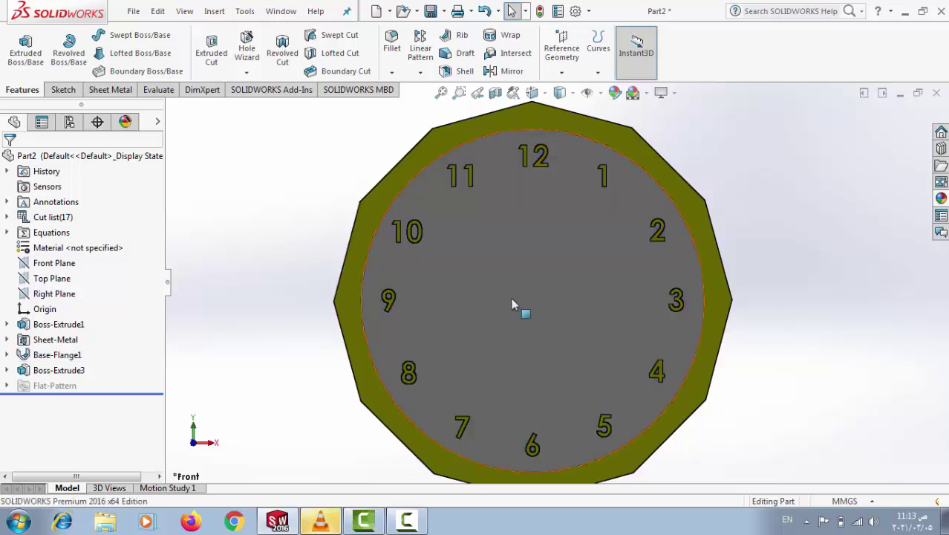
mouse_move(271, 218)
middle_down()
mouse_move(357, 247)
mouse_move(302, 233)
mouse_move(791, 271)
middle_up()
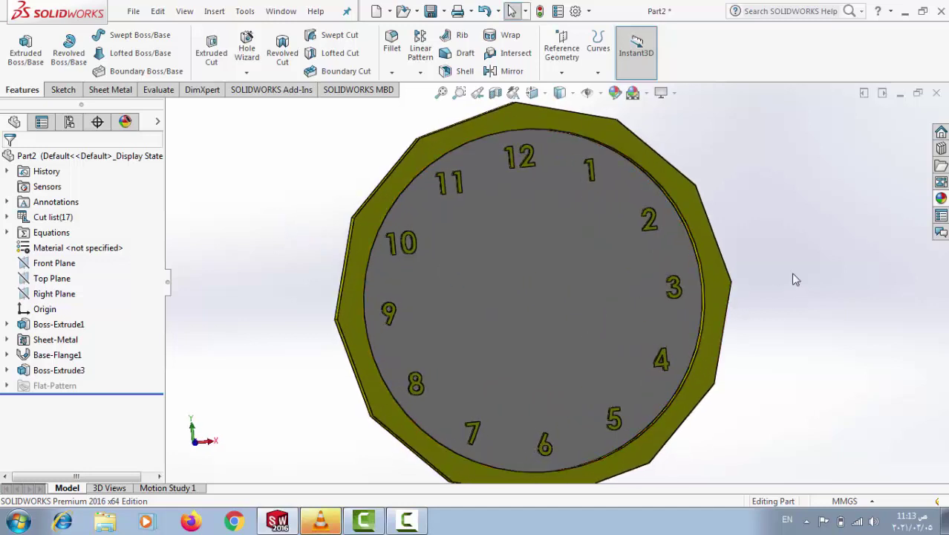
right_drag(791, 272, 880, 187)
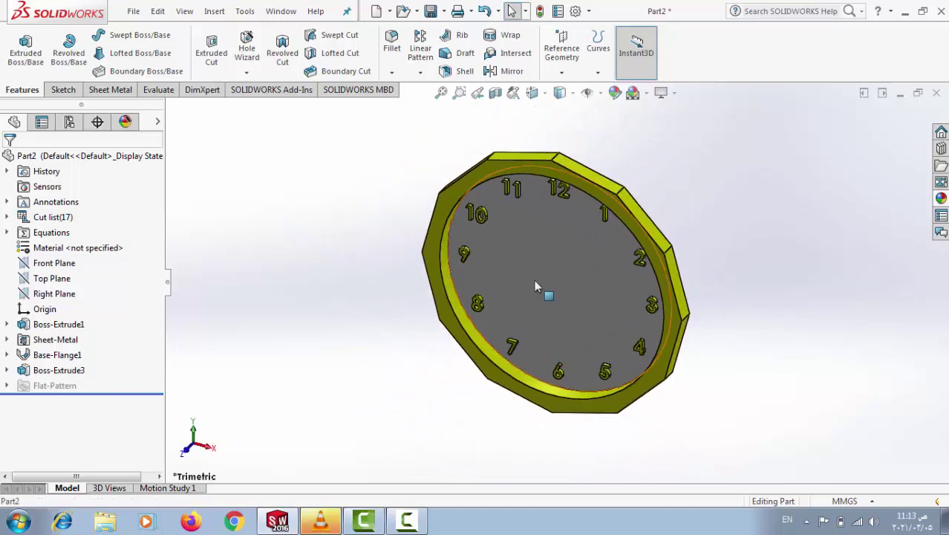
click(534, 279)
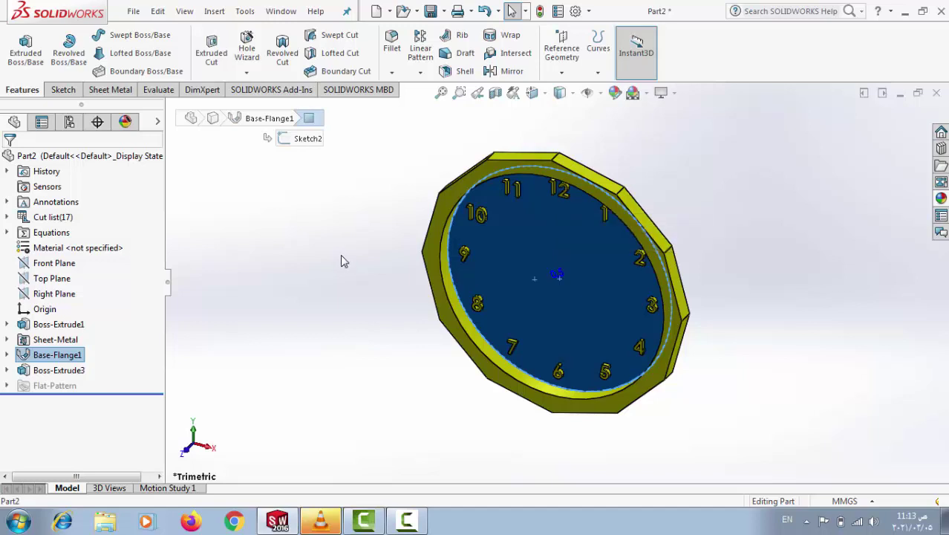
key(Escape)
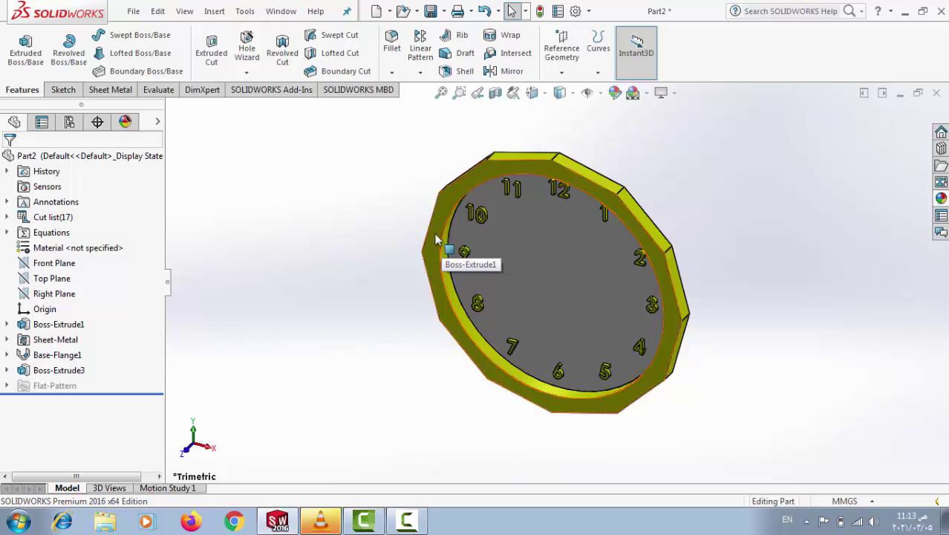
click(442, 241)
click(540, 192)
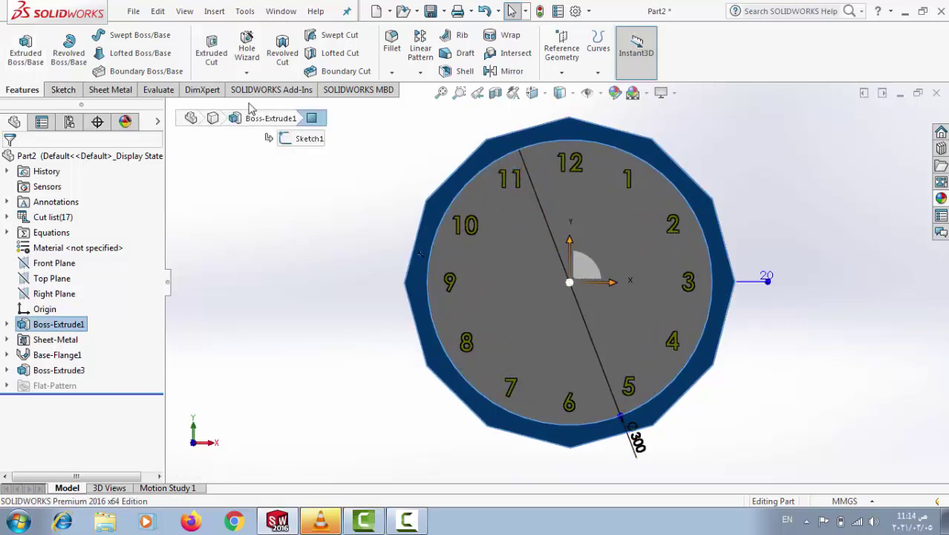
Sketch a 300 mm circle on the clock face by converting its inner circular edge.
click(61, 89)
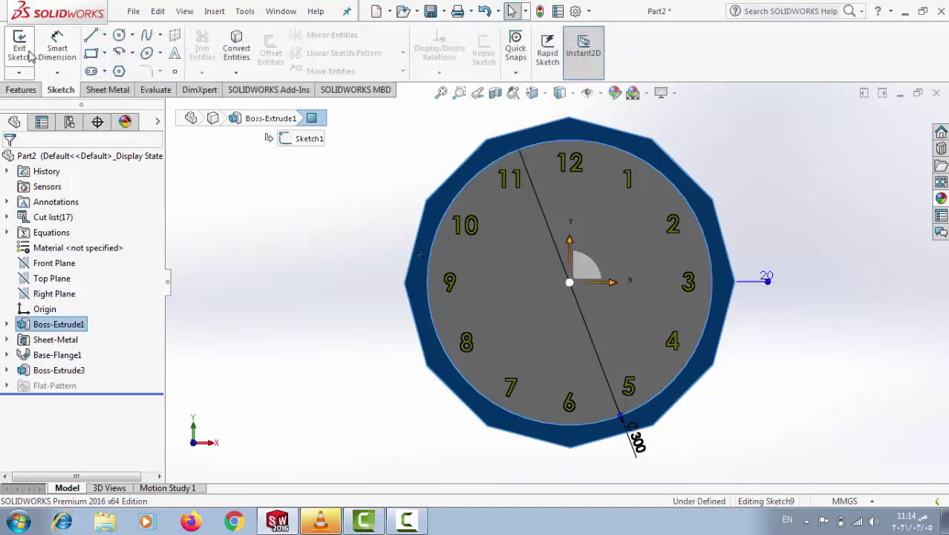
click(19, 41)
click(487, 175)
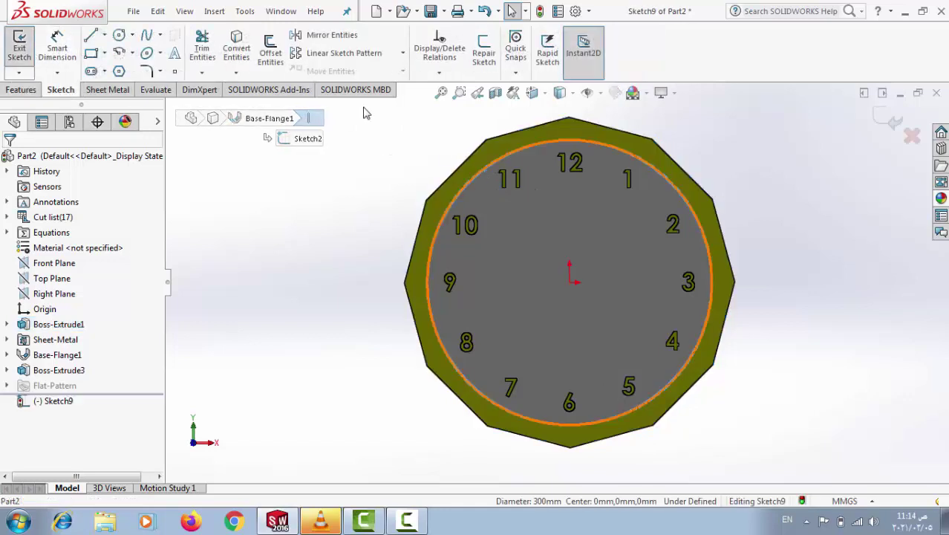
click(236, 48)
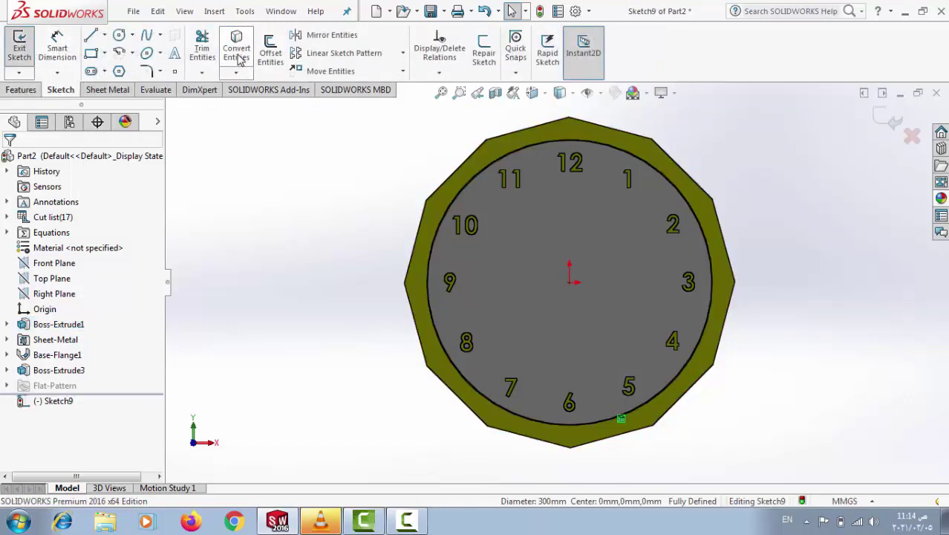
click(20, 45)
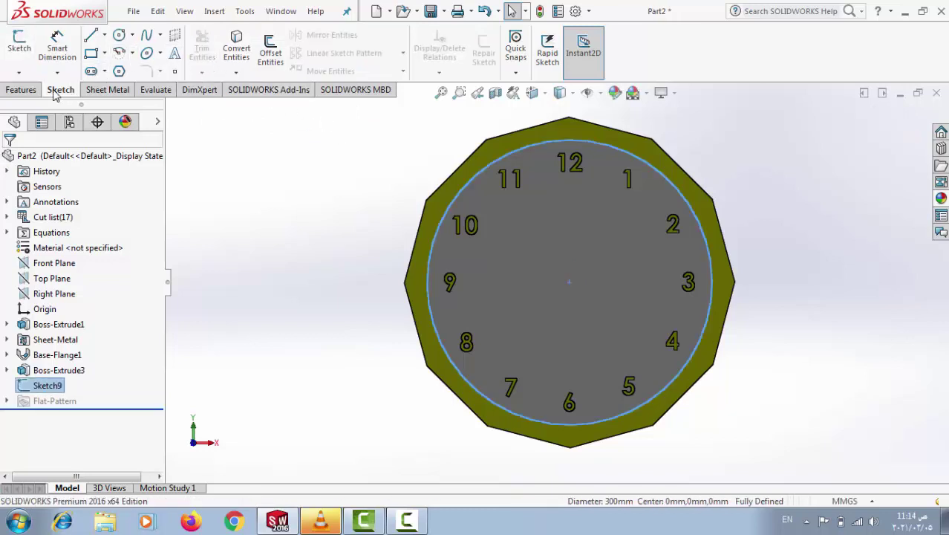
click(21, 90)
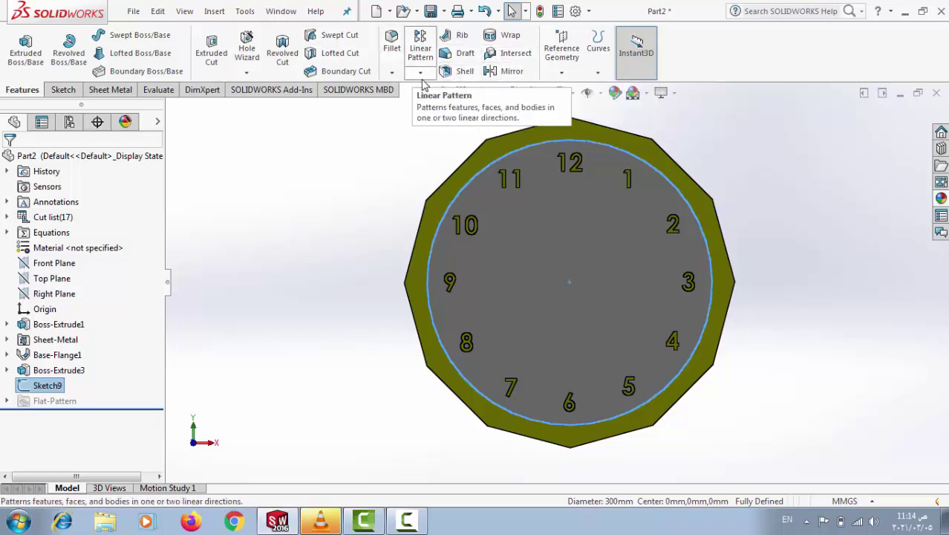
Start a Dome from the Insert menu, cancel it, and turn the clock back to front.
click(246, 11)
mouse_move(304, 45)
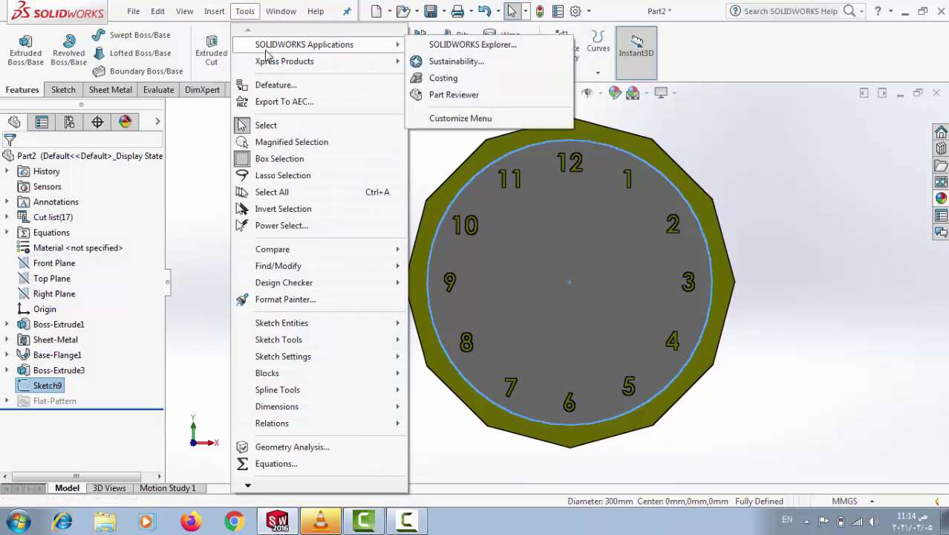
click(214, 10)
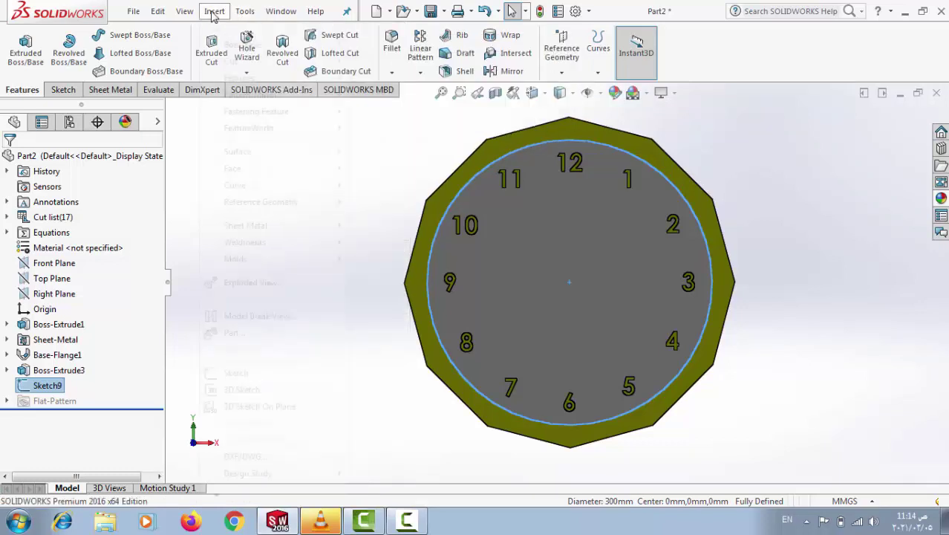
click(214, 10)
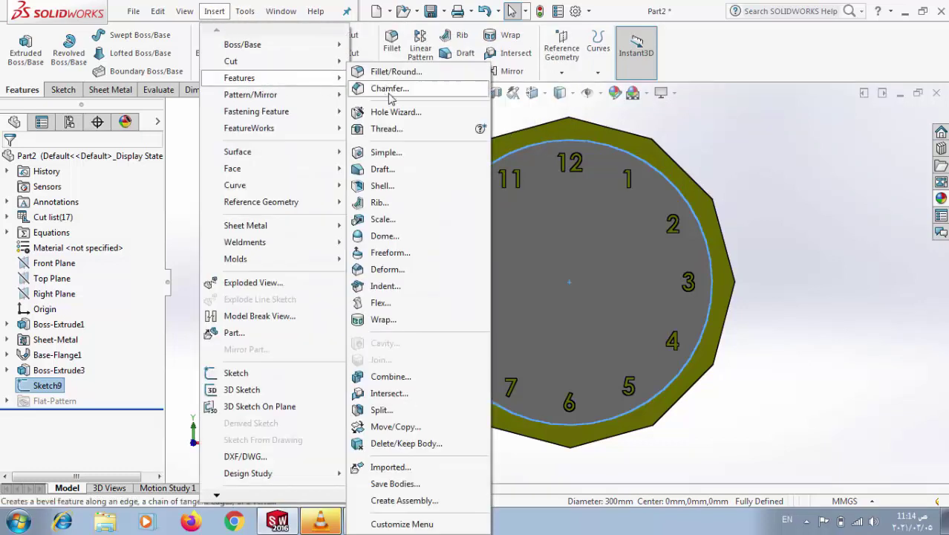
click(383, 235)
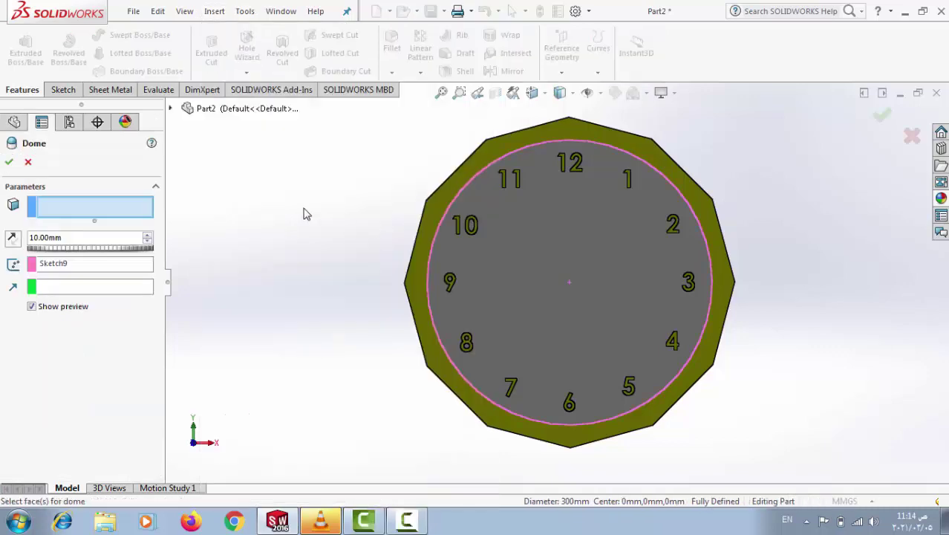
mouse_move(303, 213)
middle_down()
mouse_move(386, 227)
mouse_move(326, 221)
middle_up()
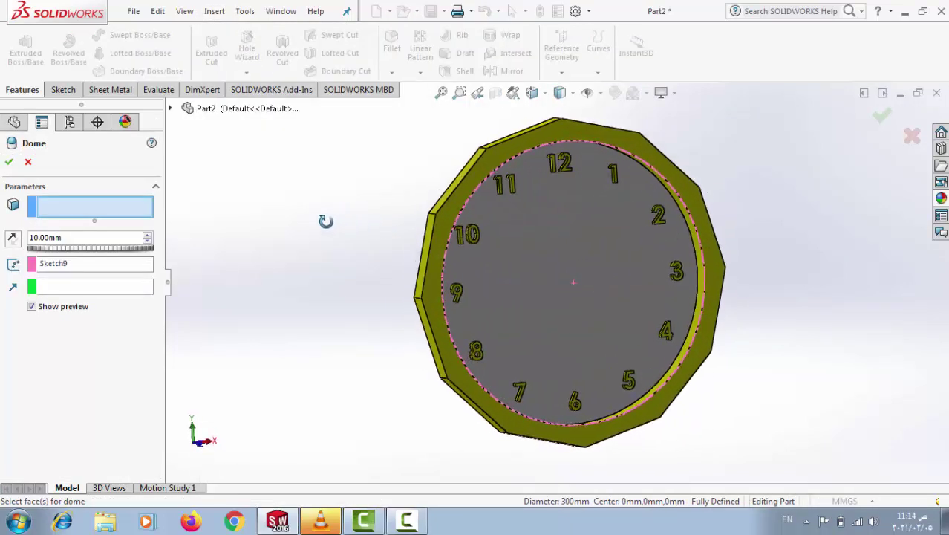
click(465, 208)
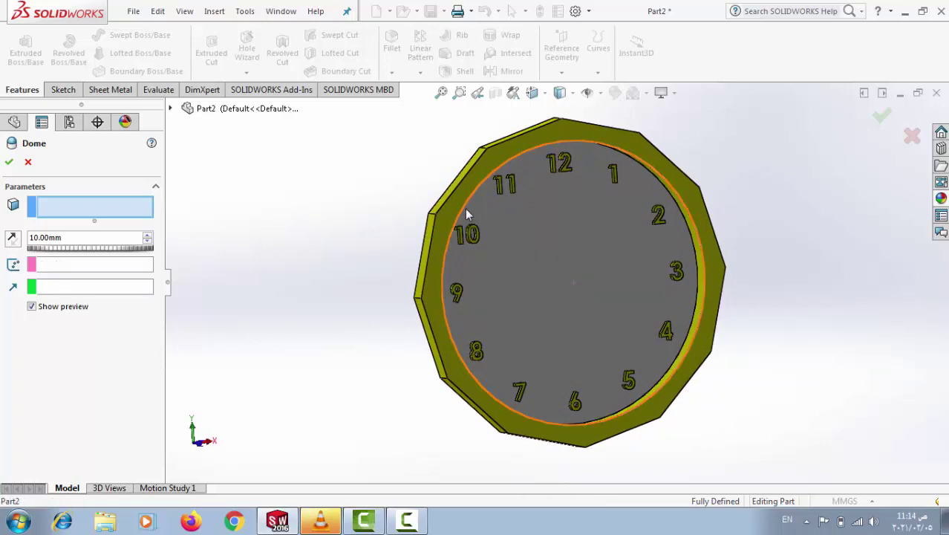
middle_drag(765, 187, 688, 238)
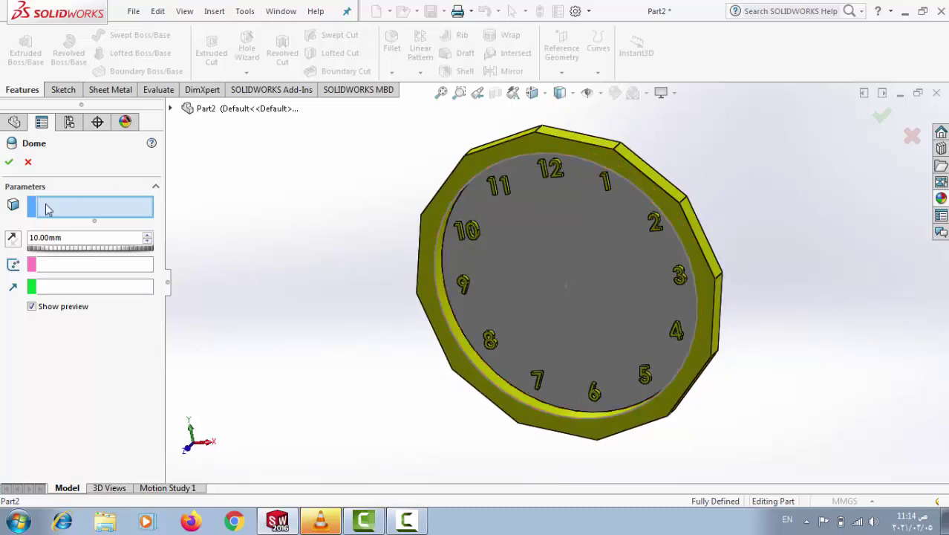
click(169, 110)
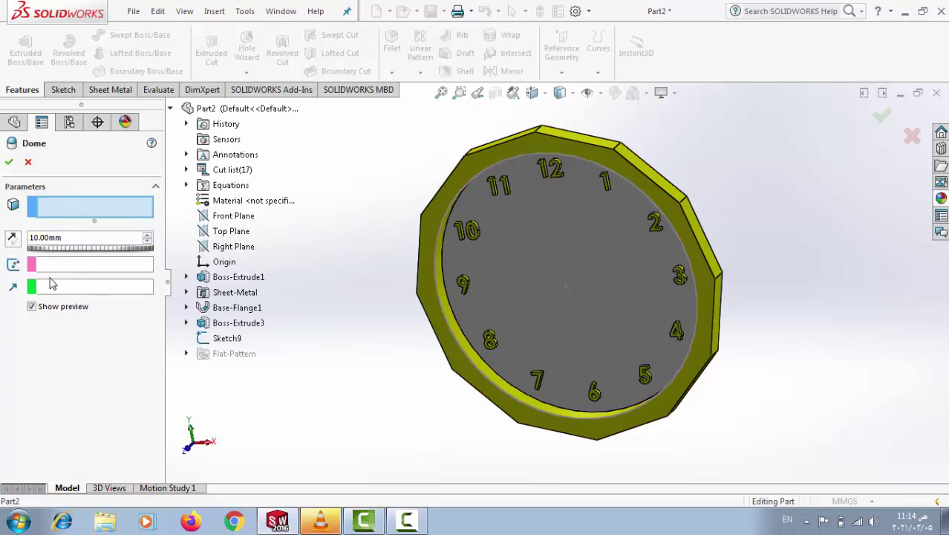
click(72, 291)
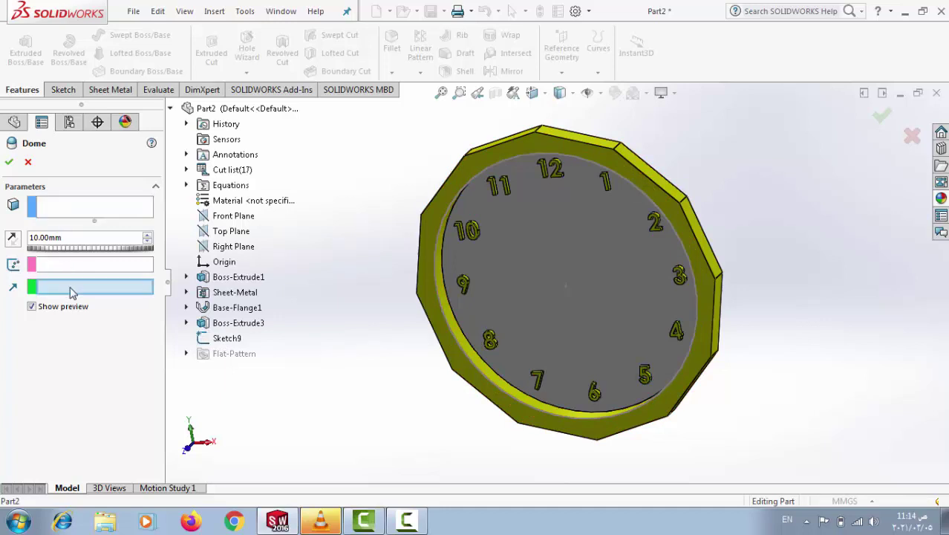
click(28, 162)
mouse_move(375, 212)
middle_down()
mouse_move(435, 208)
mouse_move(378, 173)
mouse_move(409, 157)
middle_up()
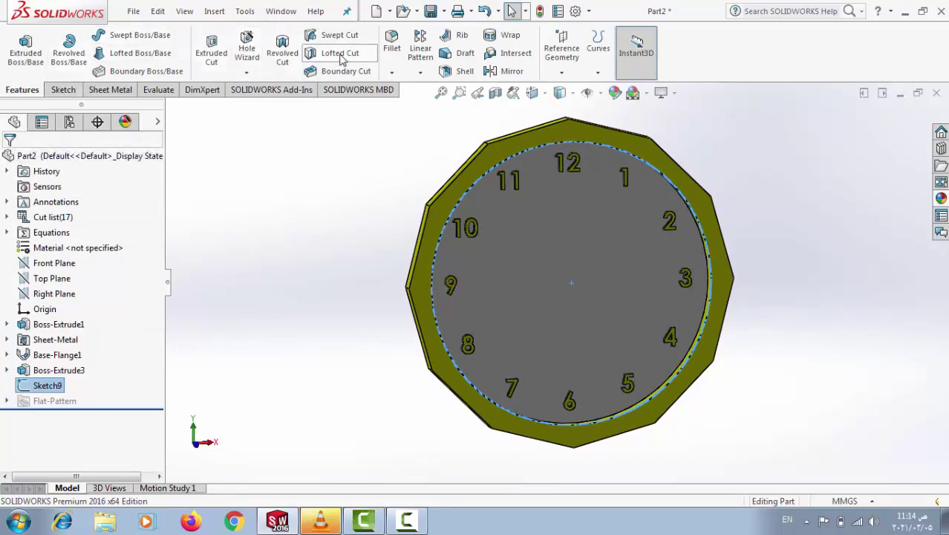
Create sheet-metal Base-Flange2 from the Sketch9 circle using Base Flange/Tab.
click(109, 90)
click(40, 50)
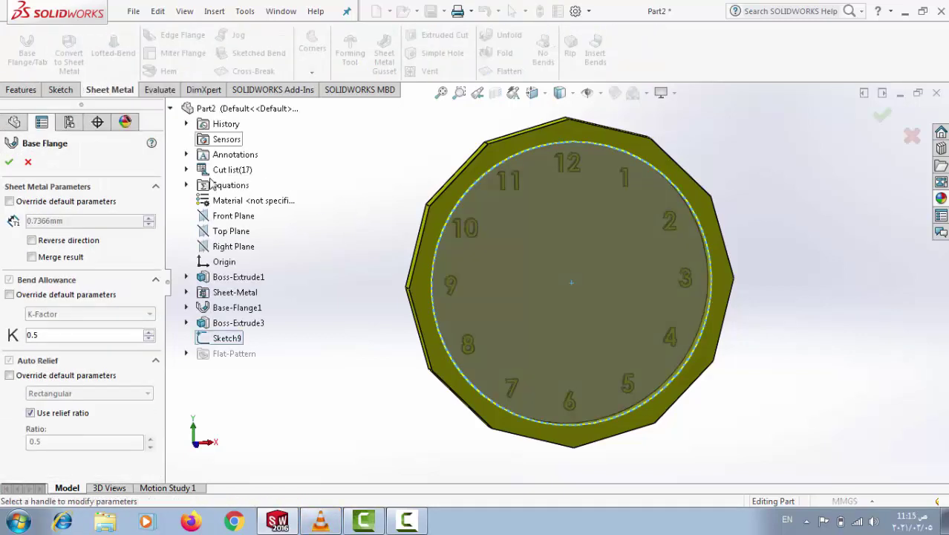
click(9, 163)
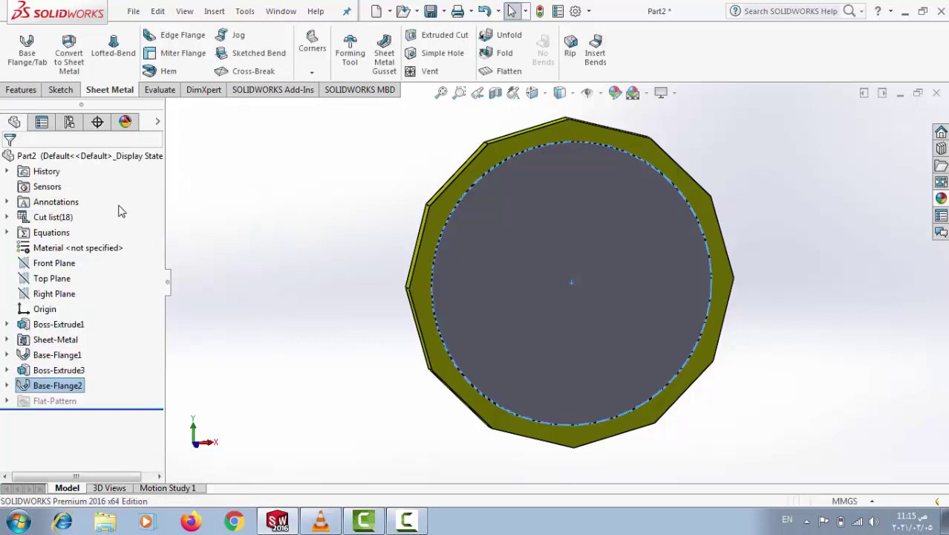
click(216, 11)
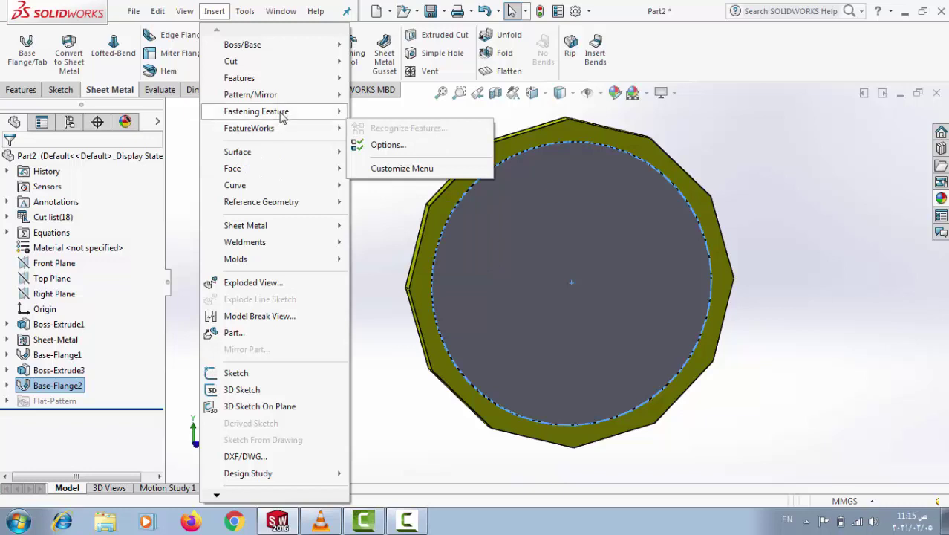
mouse_move(239, 78)
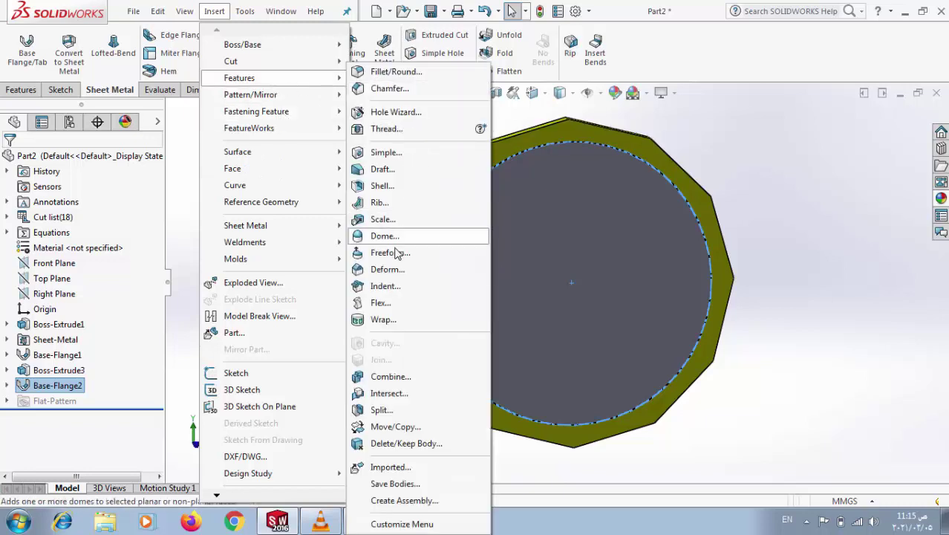
Add Dome1, a 20 mm elliptical dome on the circular Base-Flange2 face.
click(394, 235)
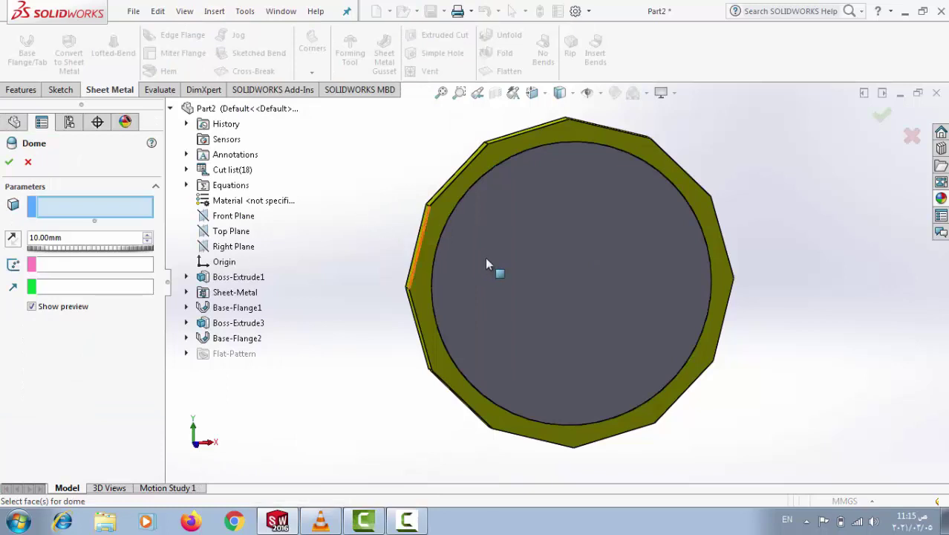
click(539, 262)
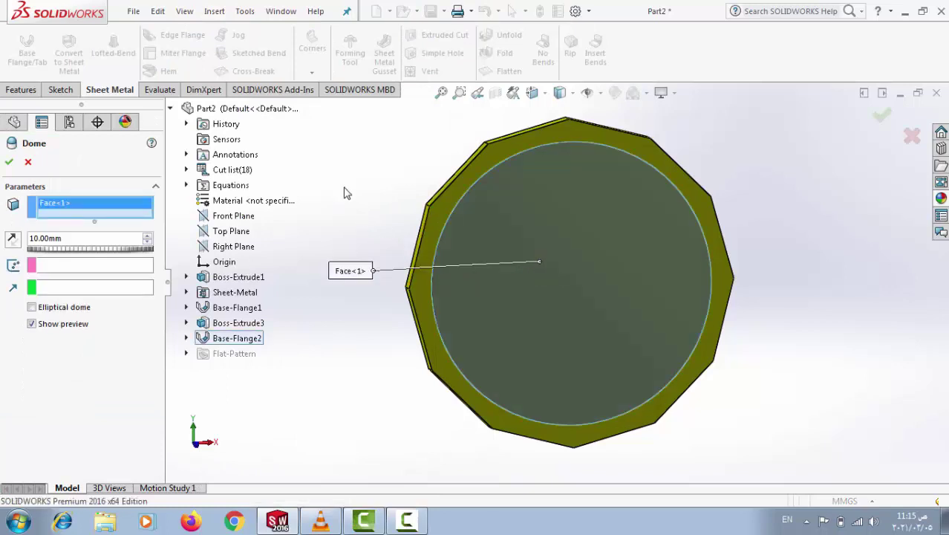
mouse_move(344, 193)
middle_down()
mouse_move(413, 205)
mouse_move(415, 227)
mouse_move(405, 232)
mouse_move(428, 257)
mouse_move(407, 251)
mouse_move(403, 223)
mouse_move(395, 281)
middle_up()
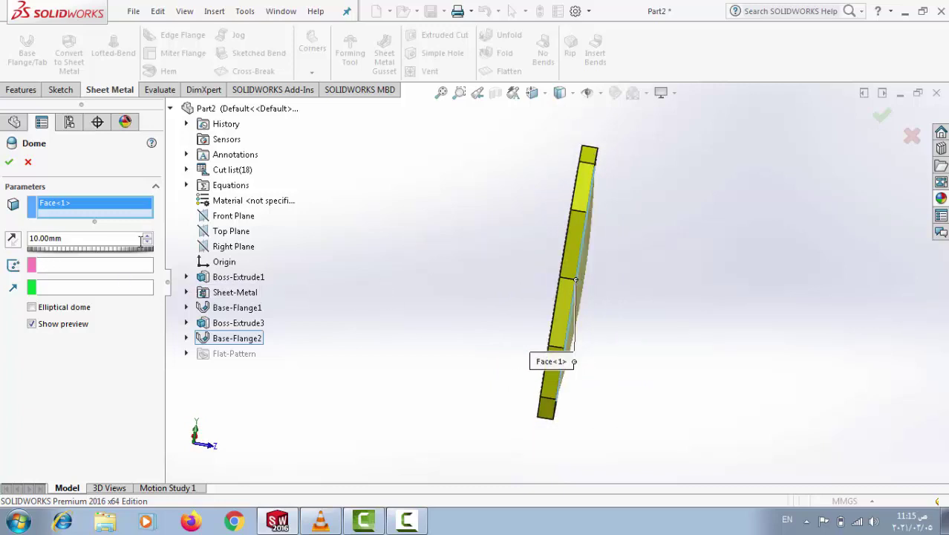
click(149, 238)
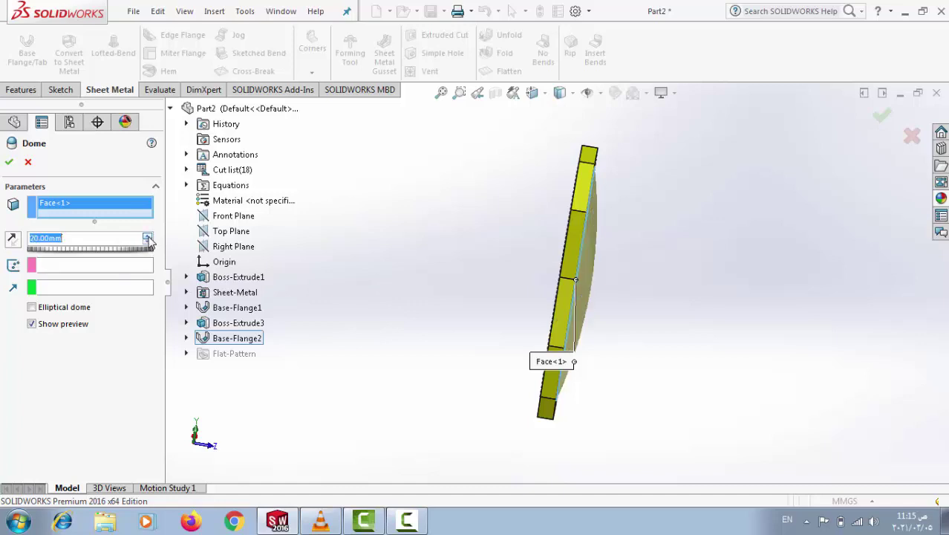
click(32, 308)
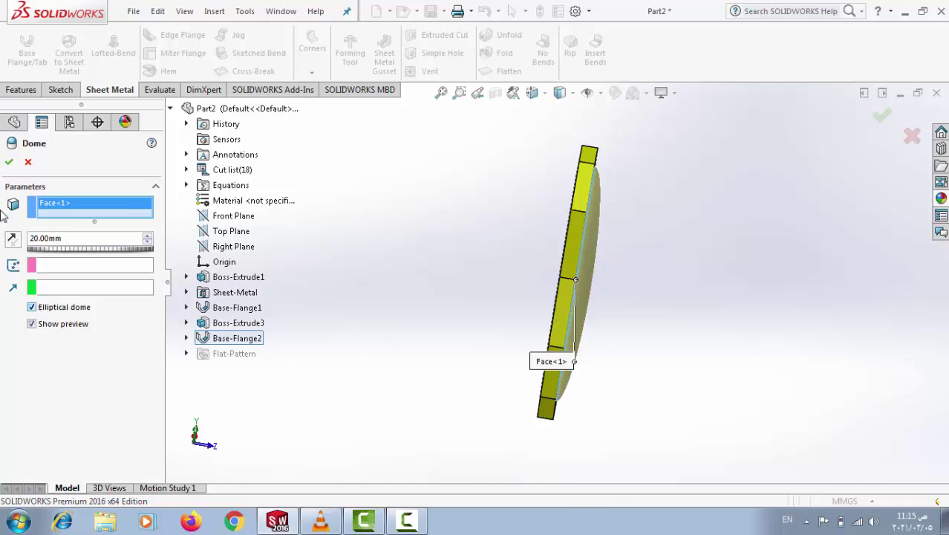
click(9, 163)
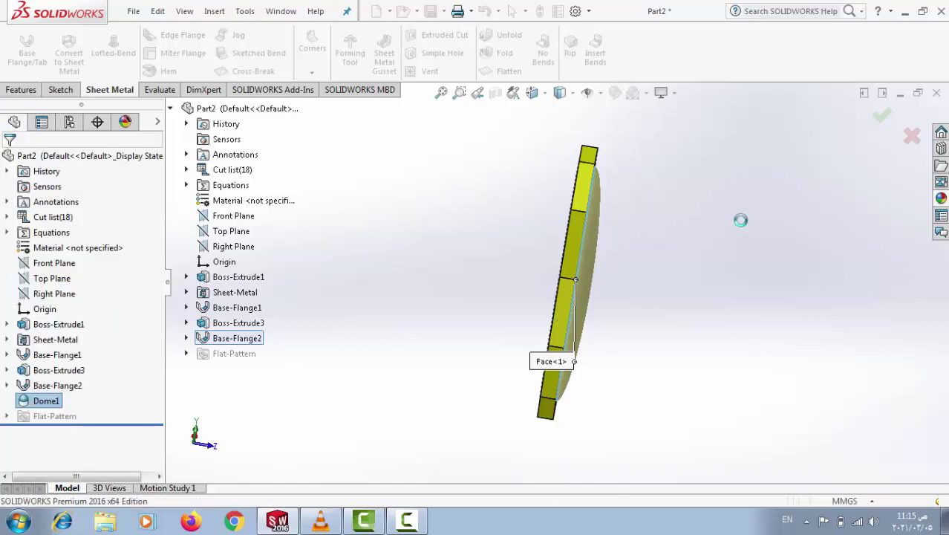
Select the dome face and choose to edit the appearance of the whole Dome1 feature.
mouse_move(750, 286)
middle_down()
mouse_move(678, 284)
mouse_move(672, 179)
middle_up()
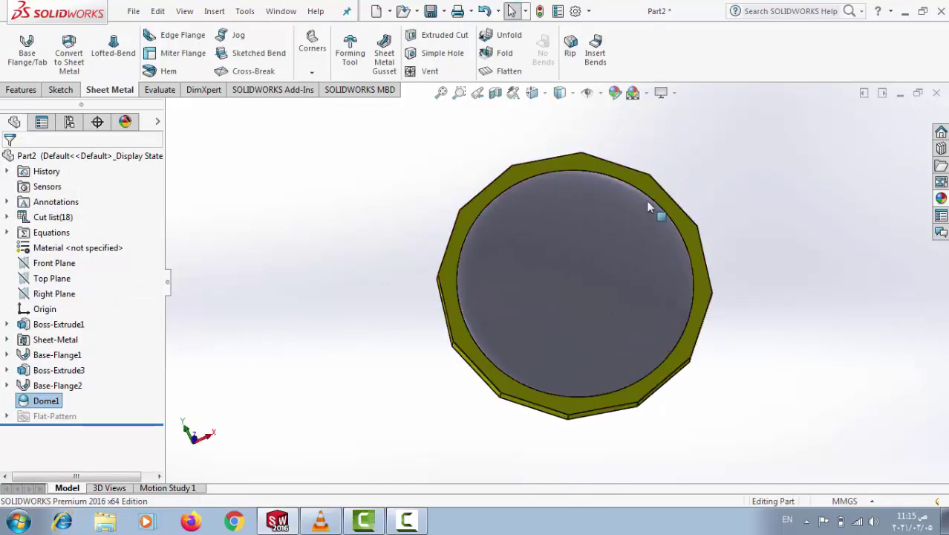
click(620, 249)
middle_drag(823, 181, 805, 216)
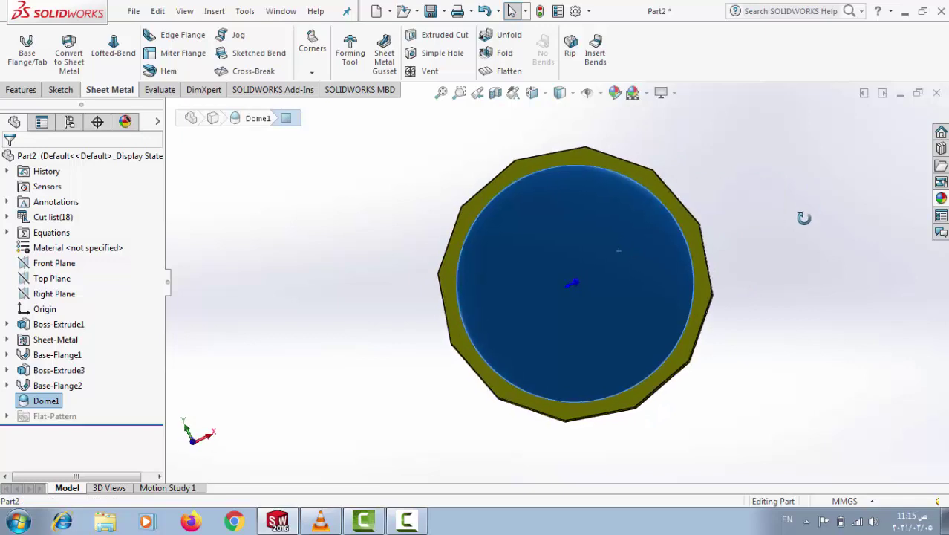
click(673, 256)
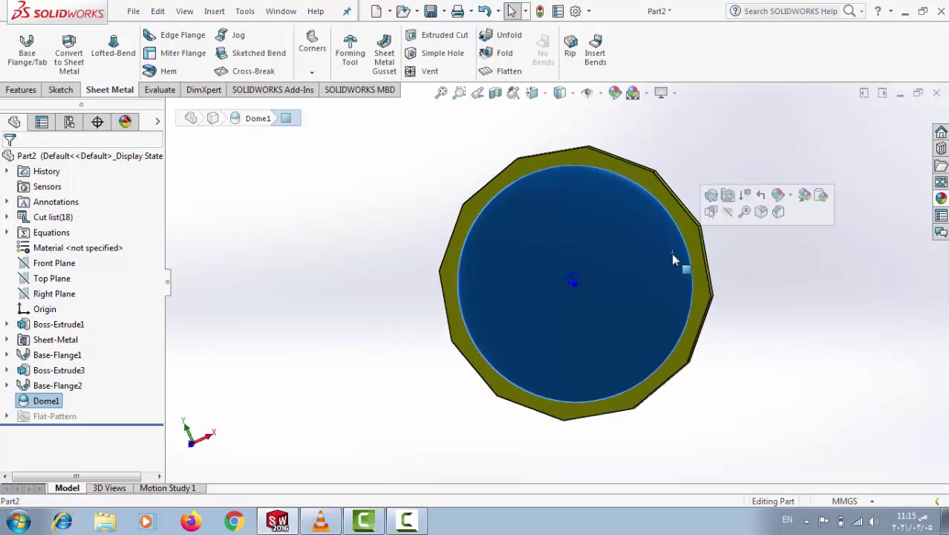
click(791, 196)
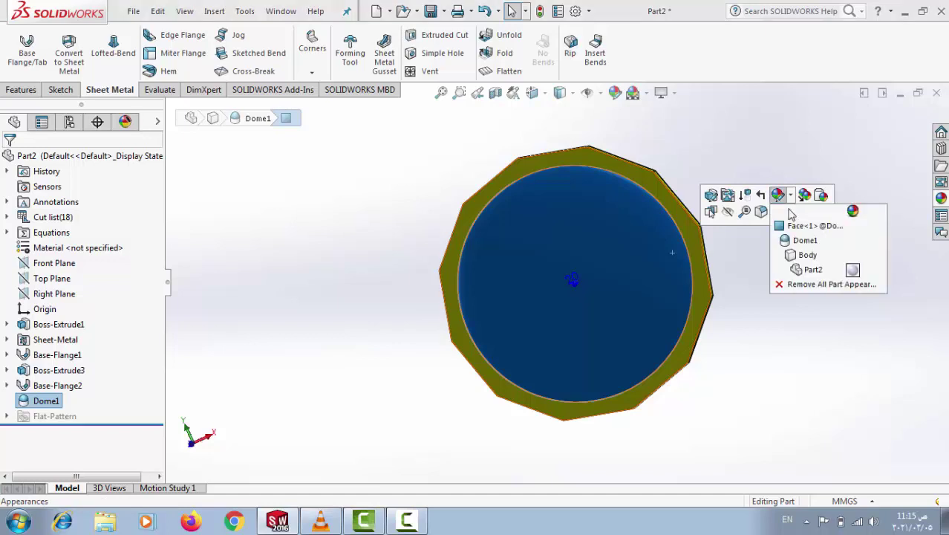
click(830, 244)
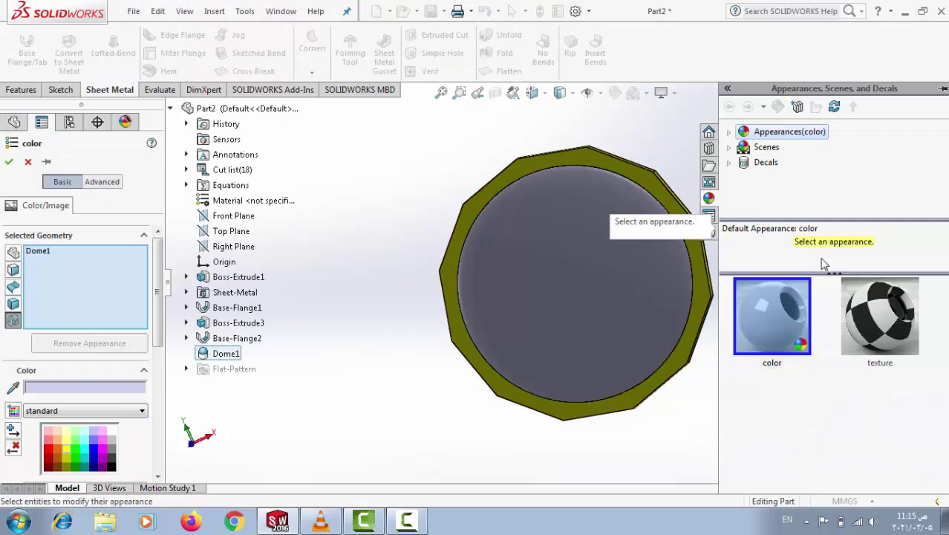
Pick the Glass > Gloss > clear glass appearance from the appearance library.
click(732, 148)
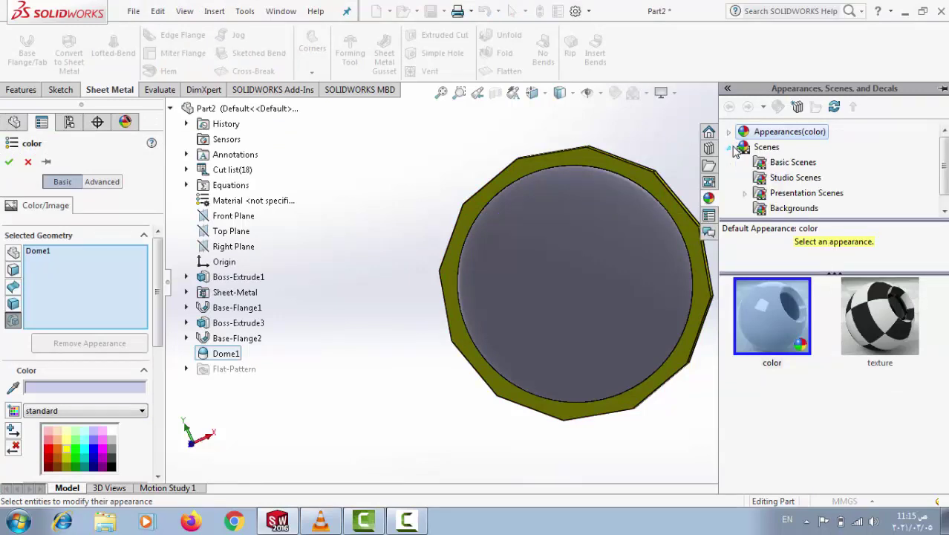
scroll(783, 188, down, 1)
scroll(772, 171, up, 1)
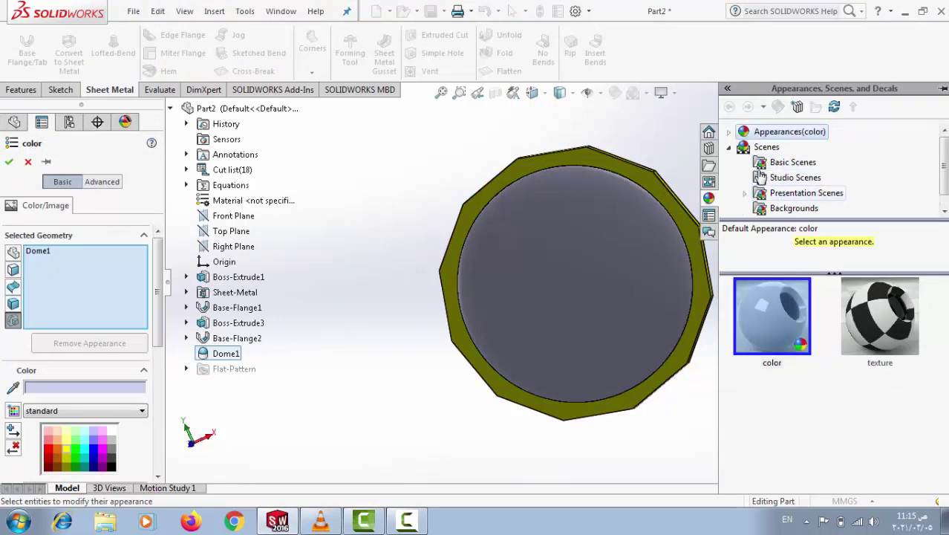
click(729, 133)
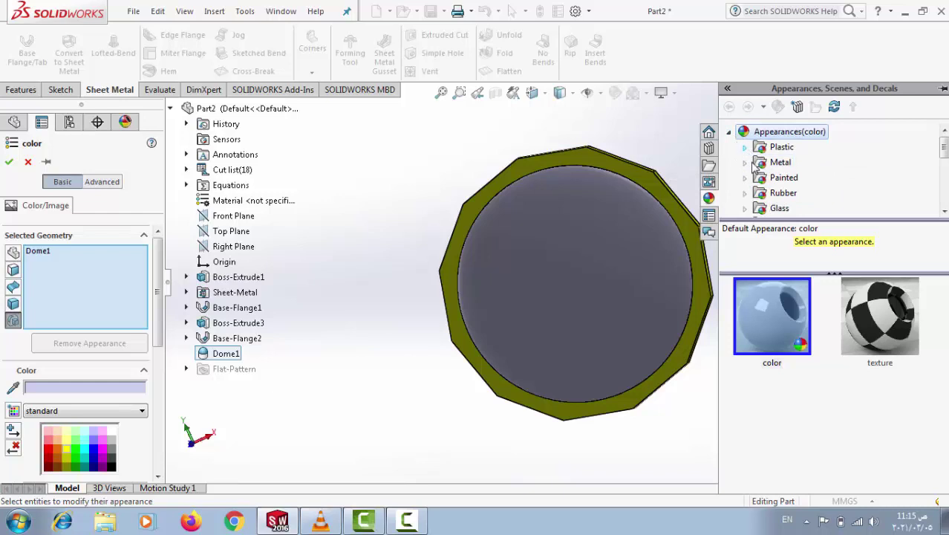
click(745, 208)
scroll(772, 193, down, 1)
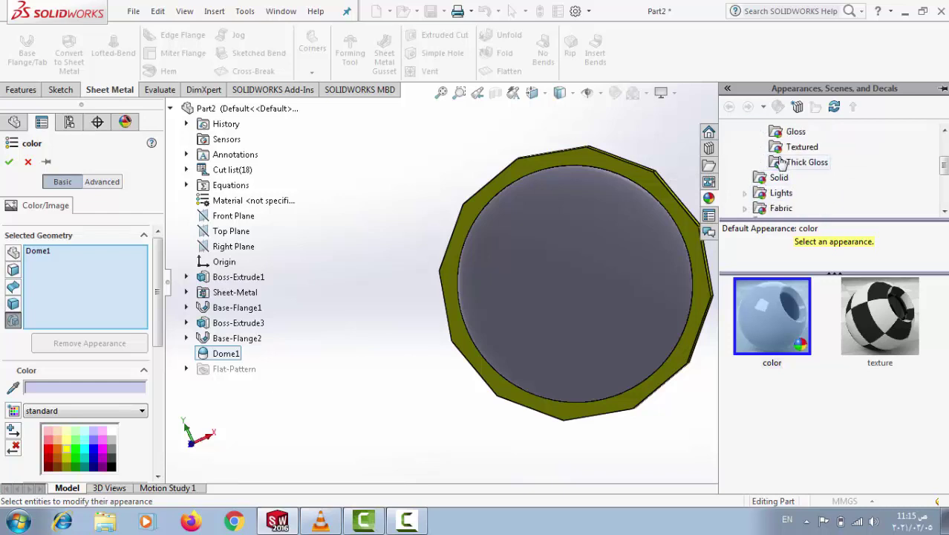
scroll(782, 160, up, 2)
scroll(780, 164, down, 1)
scroll(781, 167, down, 1)
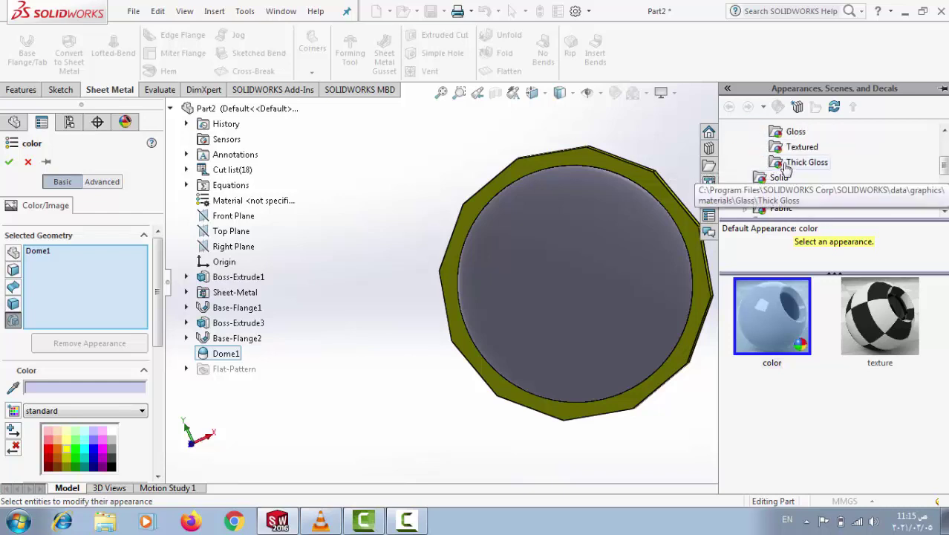
scroll(785, 180, up, 1)
click(791, 179)
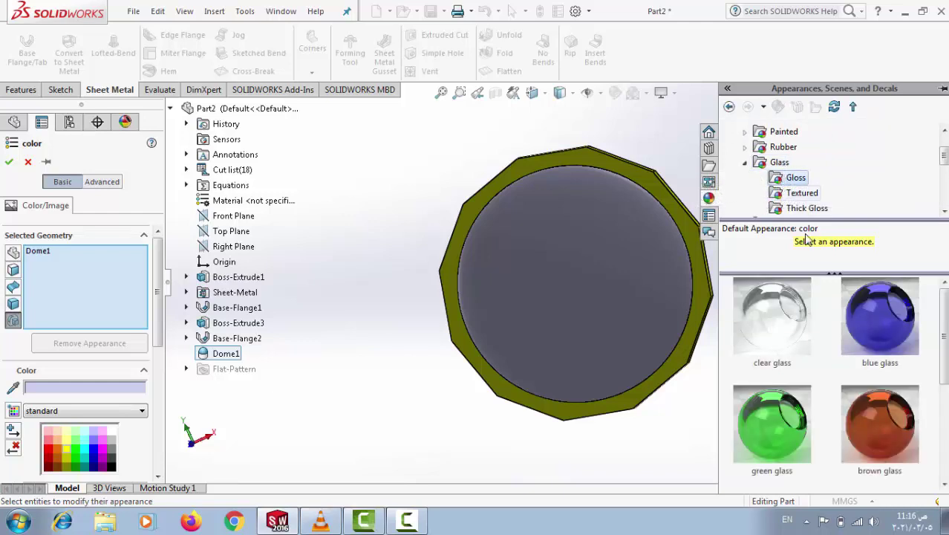
click(773, 311)
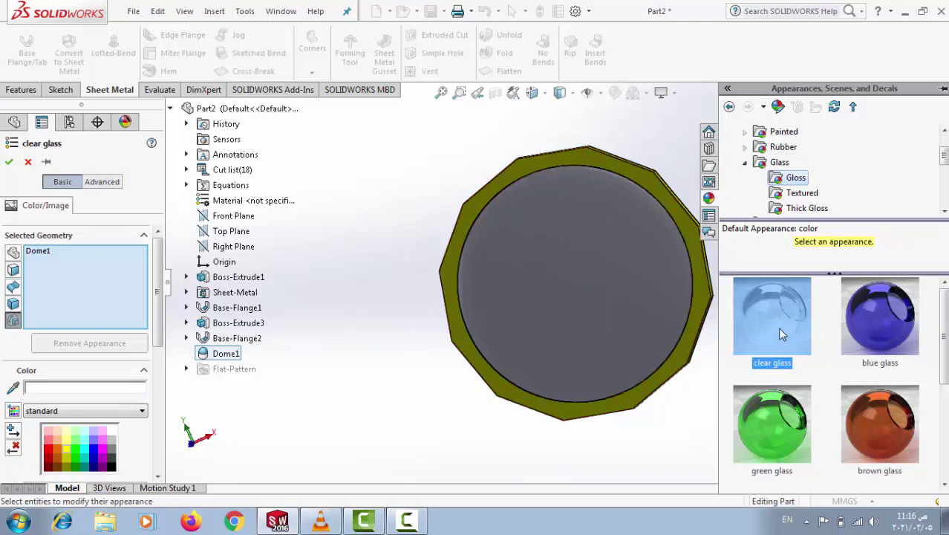
Drag clear glass onto Dome1, clear the selection and close the appearance settings.
click(602, 292)
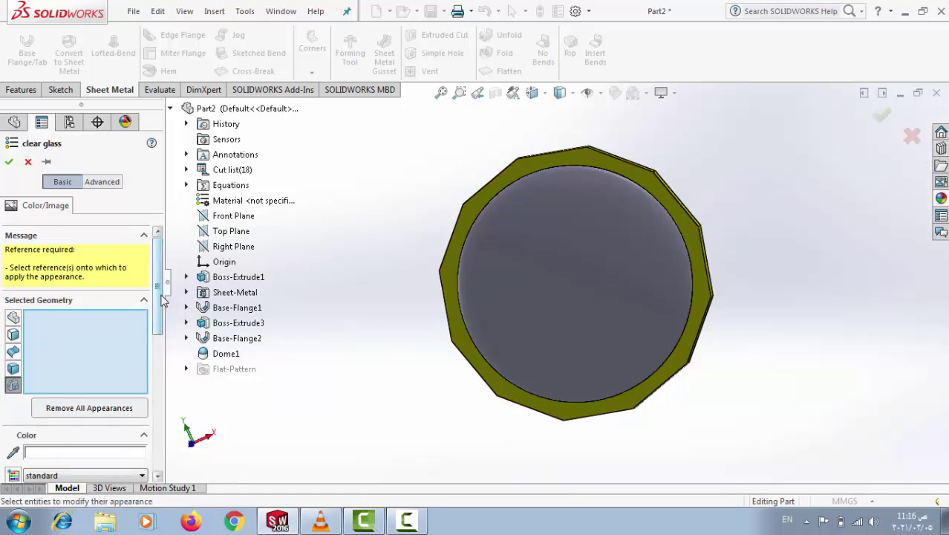
scroll(159, 299, down, 5)
mouse_move(795, 257)
middle_down()
mouse_move(755, 281)
mouse_move(687, 299)
mouse_move(842, 281)
mouse_move(797, 295)
middle_up()
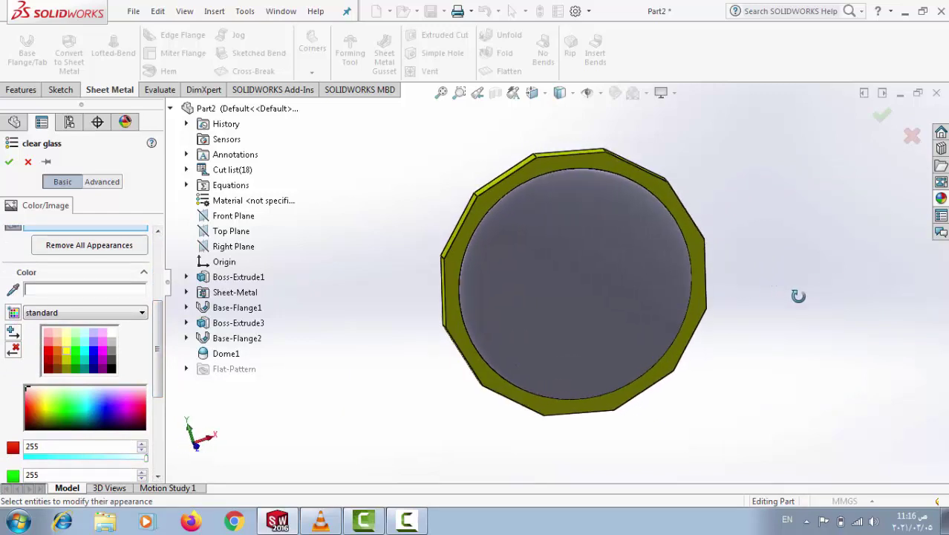
click(656, 271)
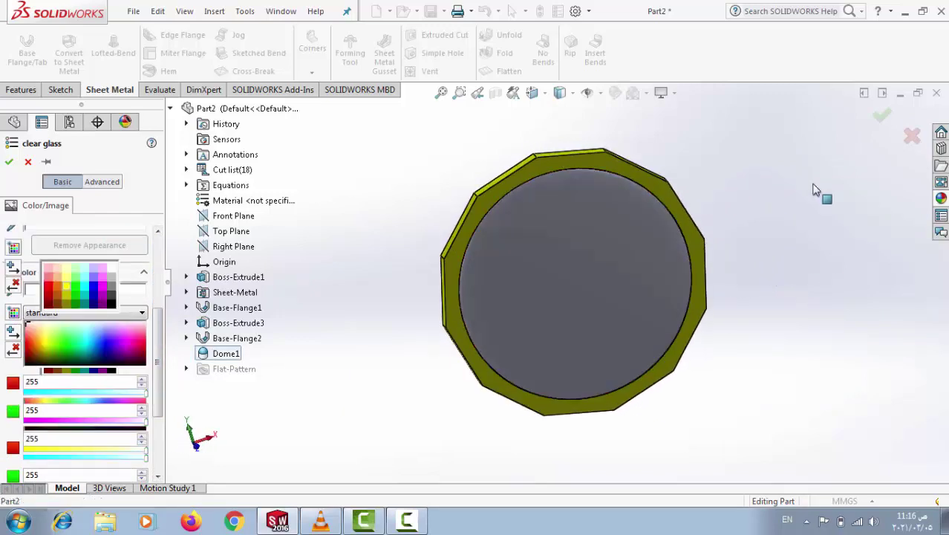
click(941, 199)
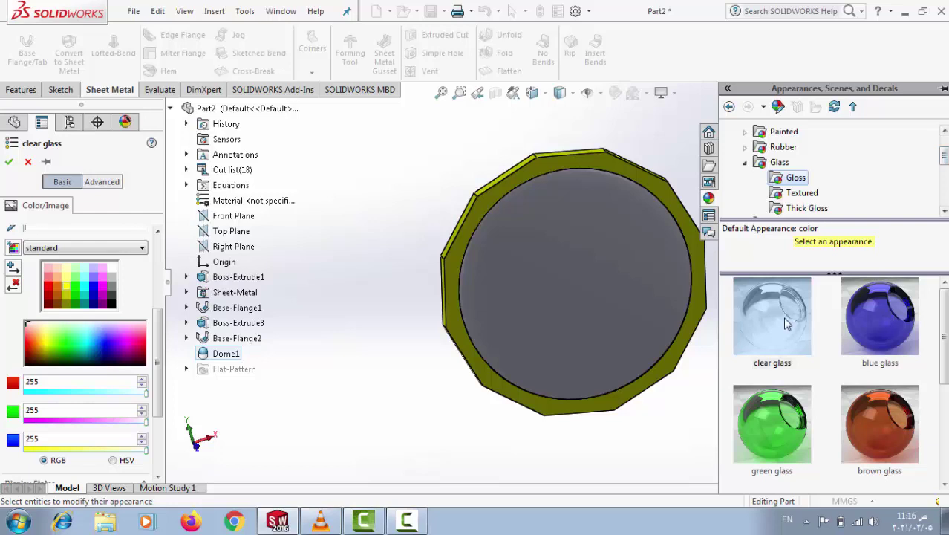
drag(760, 307, 553, 261)
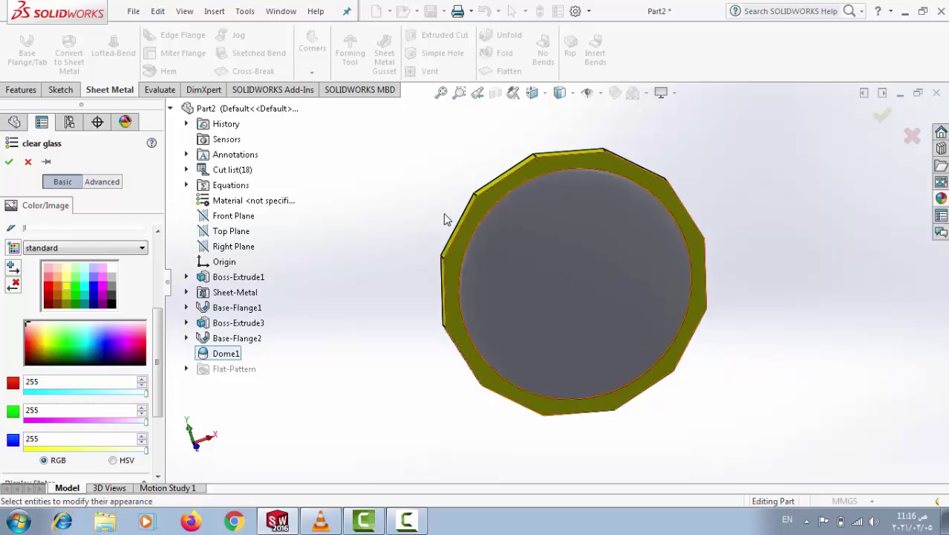
click(213, 340)
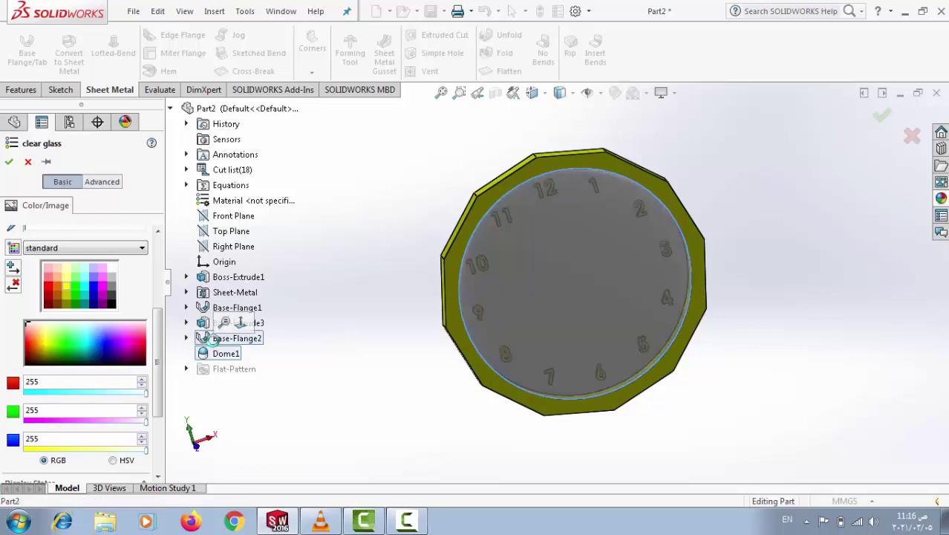
key(Escape)
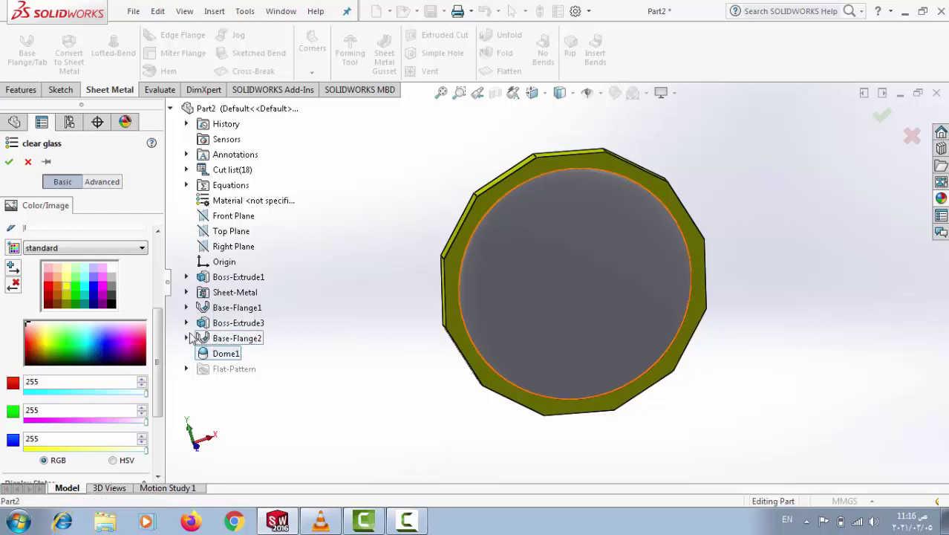
click(9, 163)
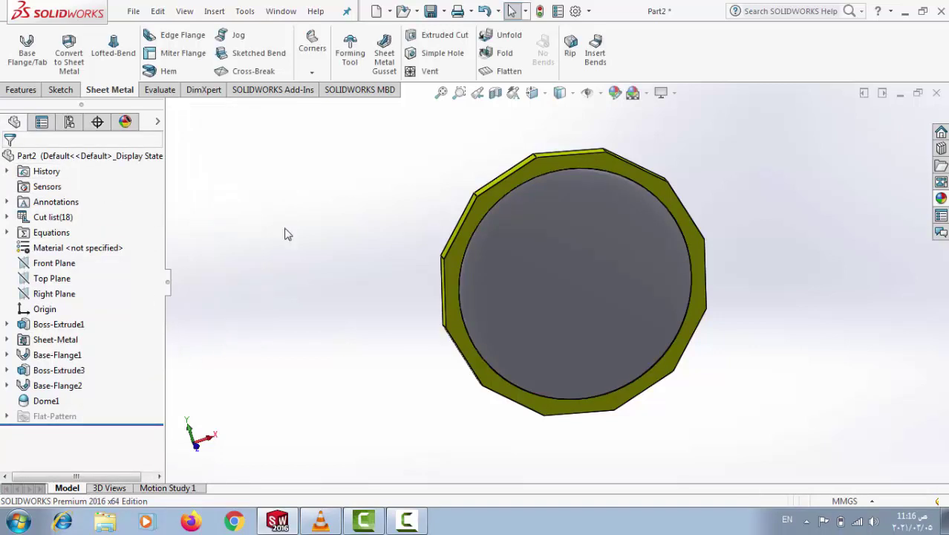
Apply the Glass > Gloss > clear glass appearance to Base-Flange2 and confirm it.
click(614, 236)
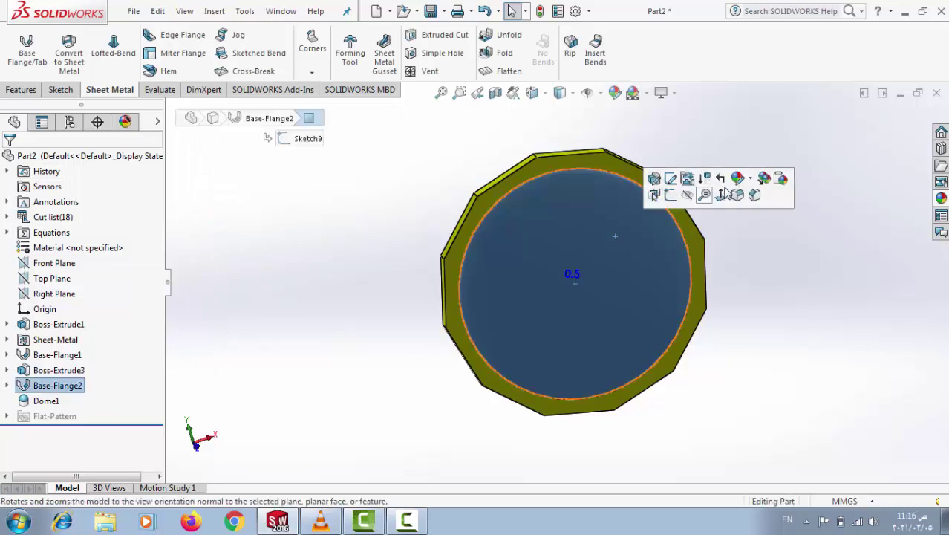
click(754, 188)
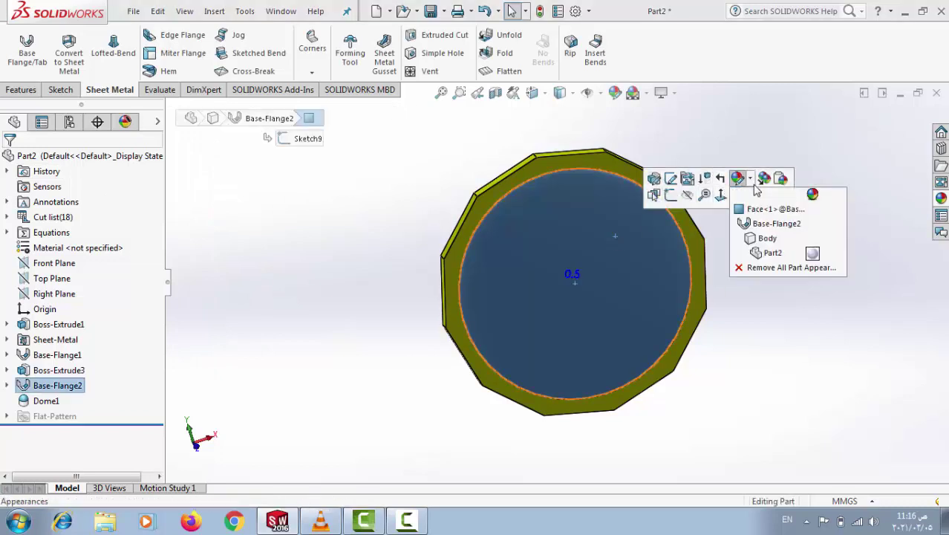
click(765, 223)
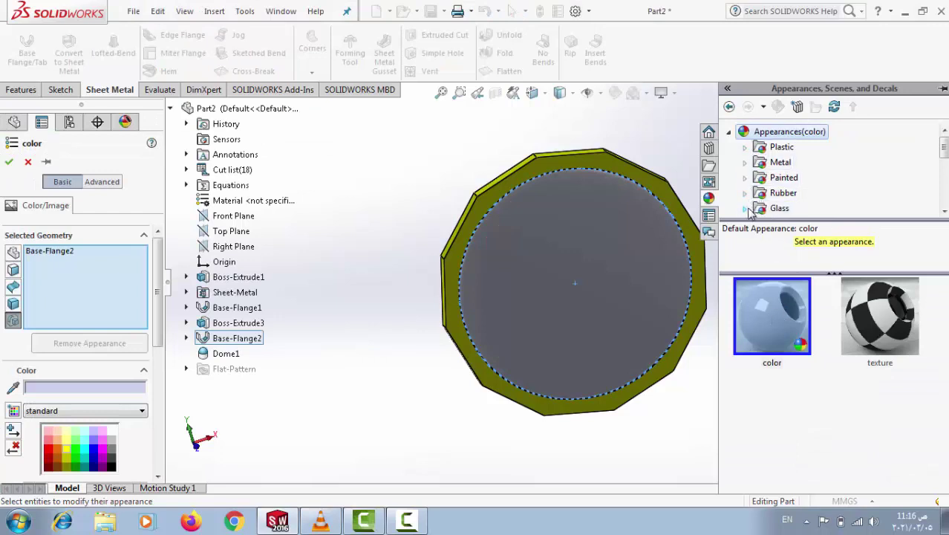
click(747, 208)
click(796, 179)
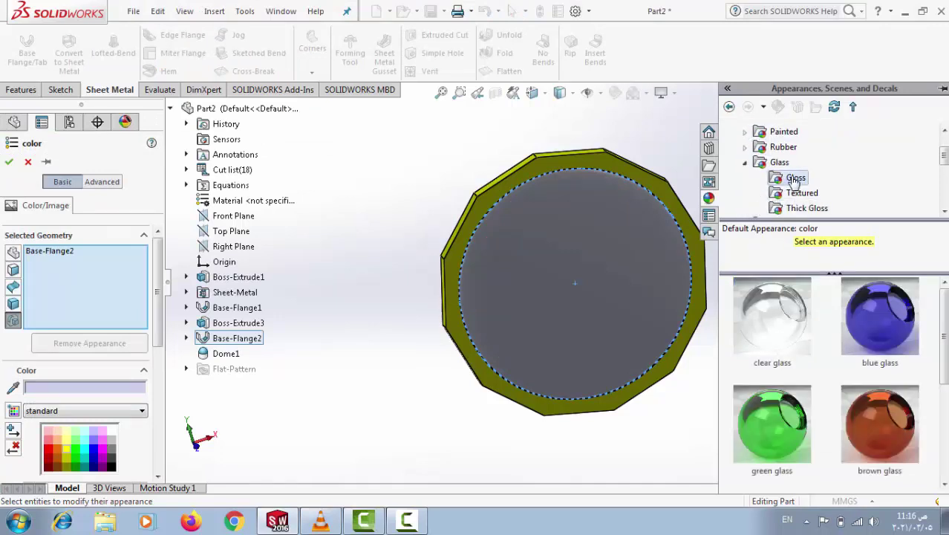
click(778, 315)
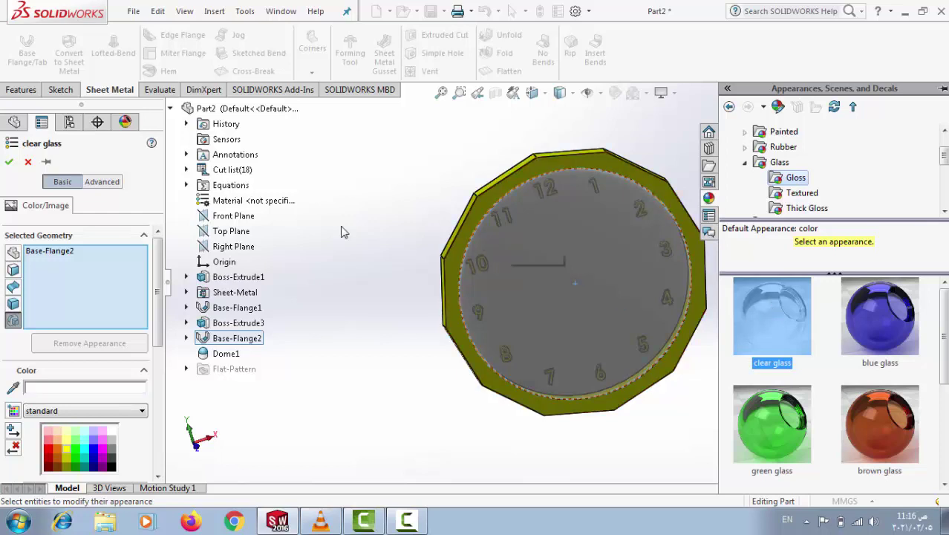
scroll(832, 346, down, 2)
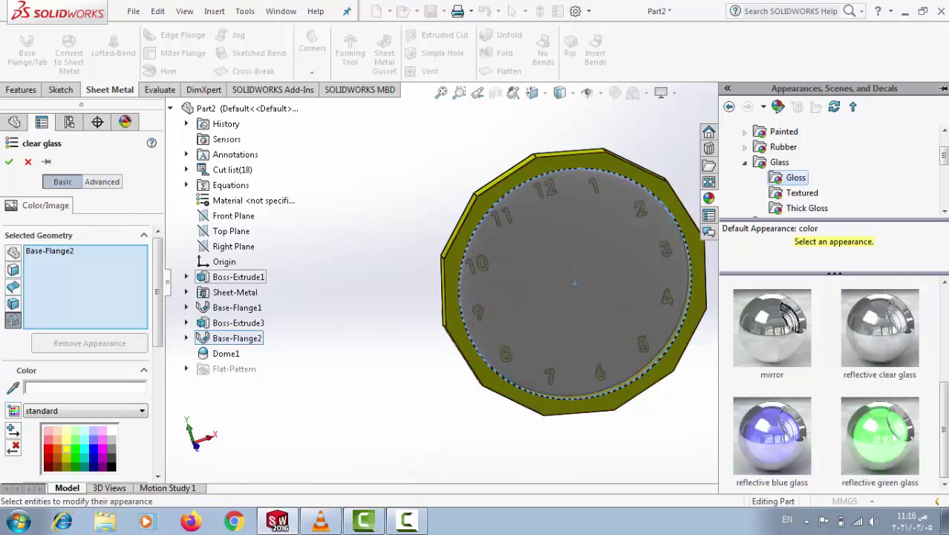
click(8, 162)
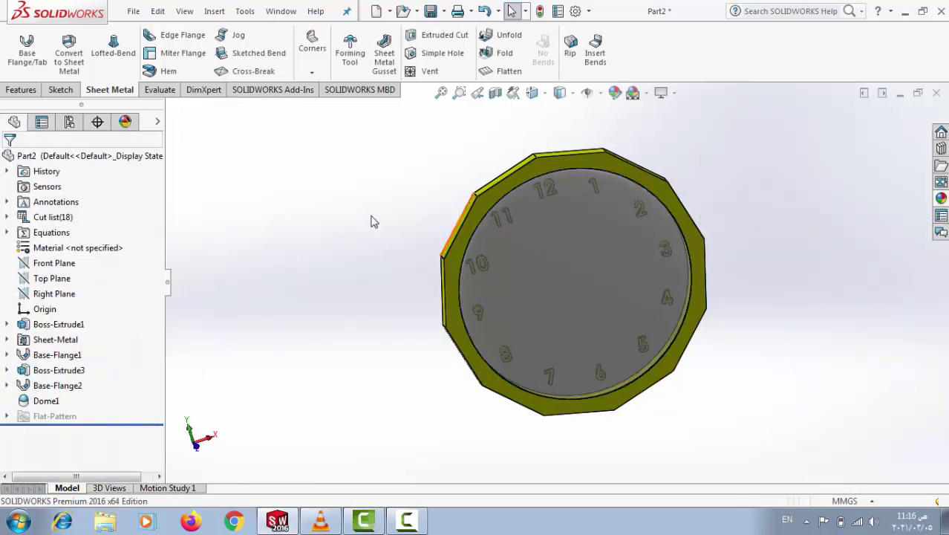
Orbit the clock, inspect the Base-Flange2 and Dome1 features, and switch to trimetric view.
mouse_move(358, 272)
middle_down()
mouse_move(360, 222)
mouse_move(428, 267)
mouse_move(337, 256)
mouse_move(256, 206)
mouse_move(272, 236)
middle_up()
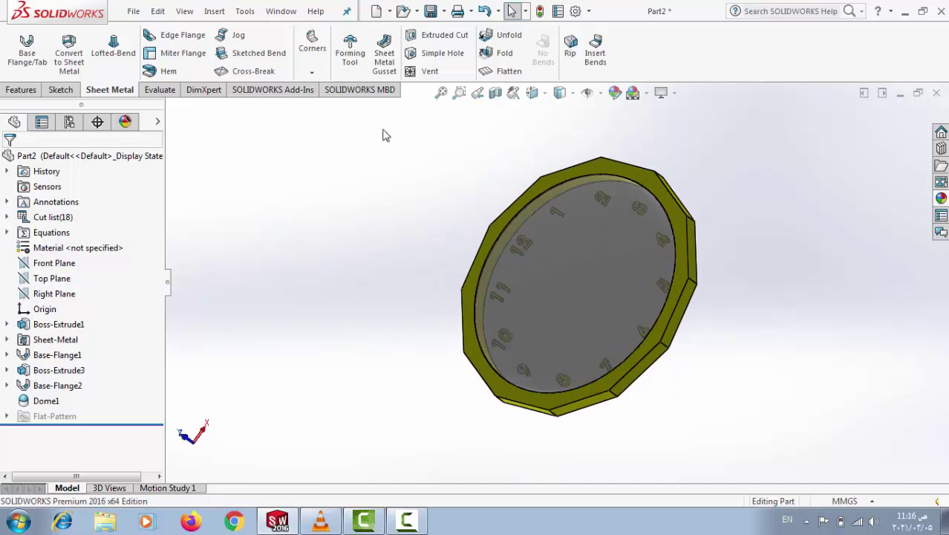
middle_drag(385, 135, 434, 191)
click(522, 274)
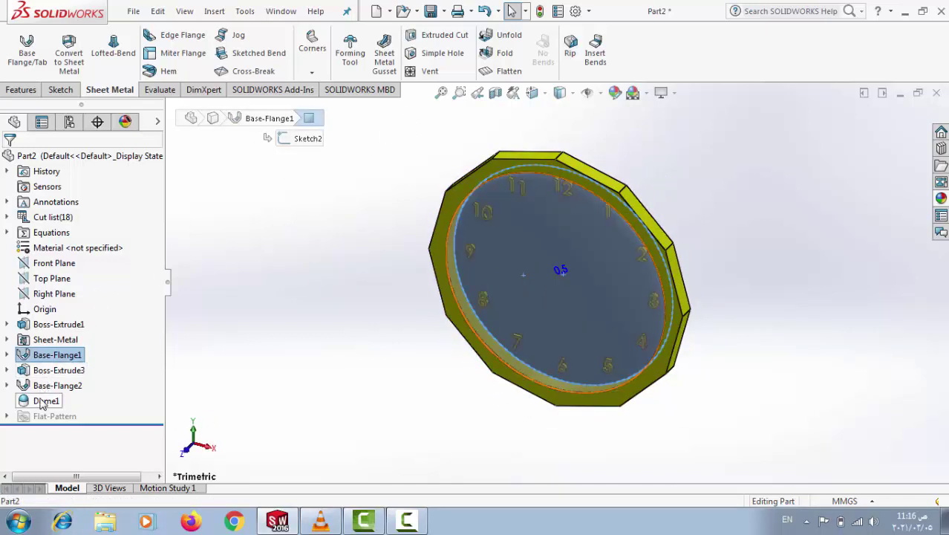
click(39, 390)
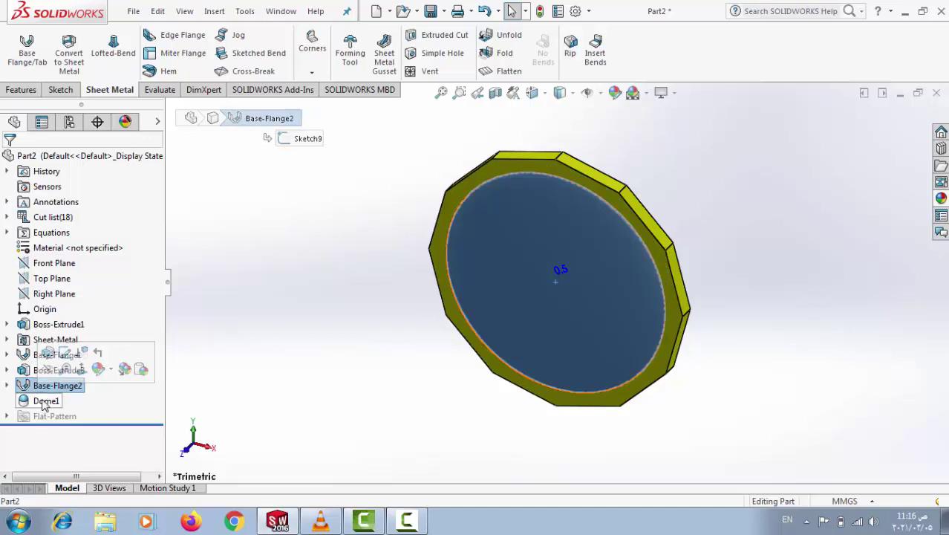
click(43, 400)
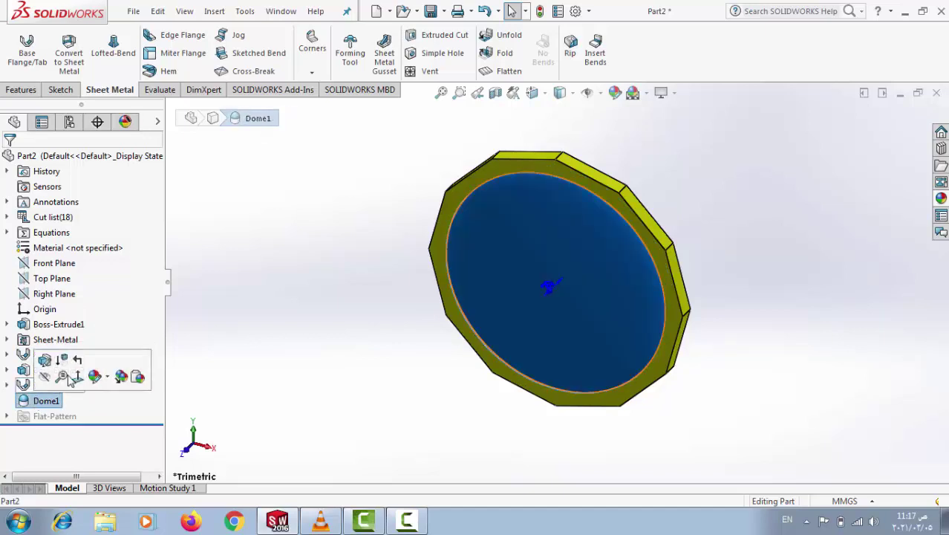
click(324, 281)
mouse_move(337, 248)
middle_down()
mouse_move(370, 131)
mouse_move(358, 162)
mouse_move(307, 184)
mouse_move(356, 195)
middle_up()
key(ctrl+7)
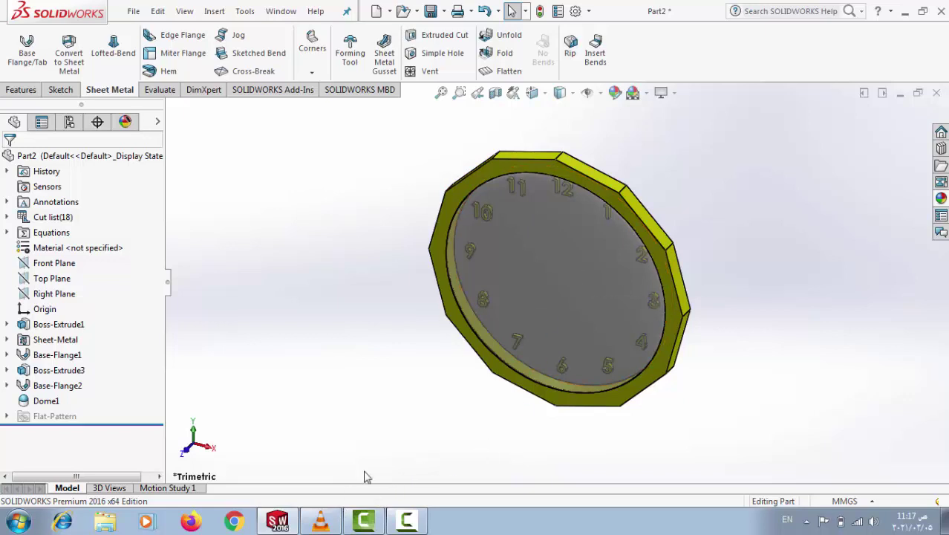
Hide the Dome1 body from the feature tree.
click(580, 283)
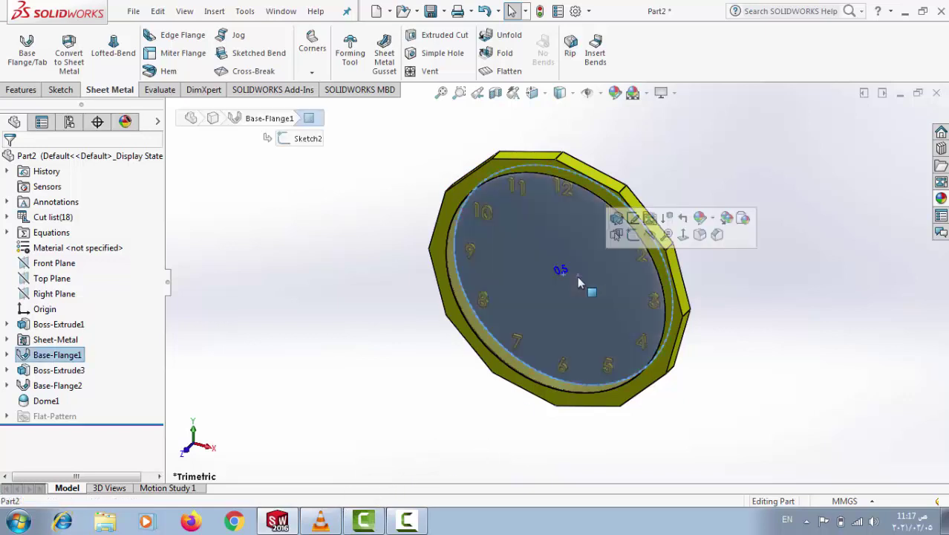
click(69, 357)
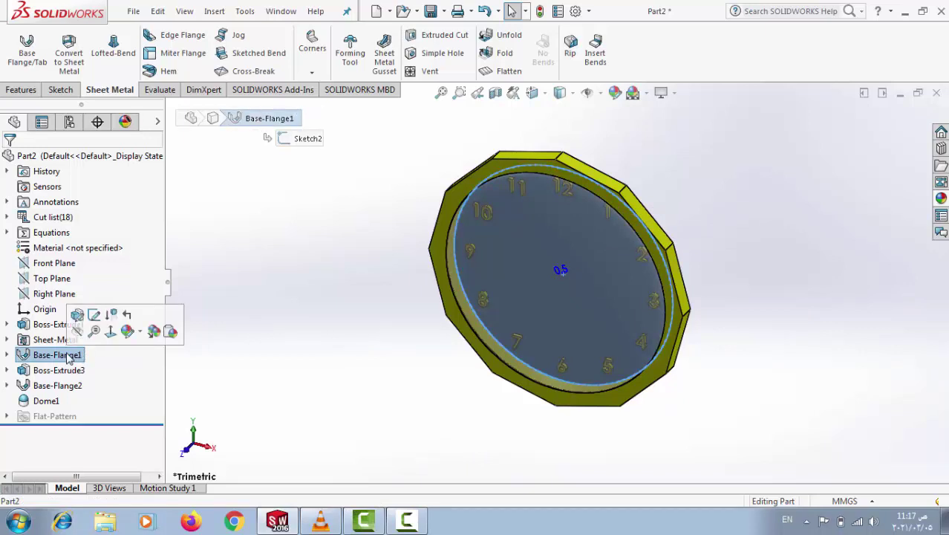
click(52, 385)
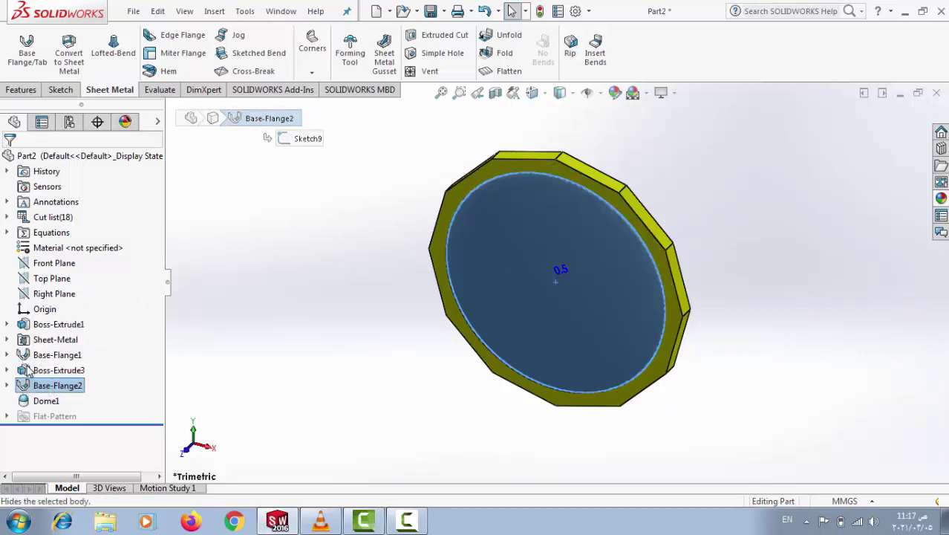
click(45, 400)
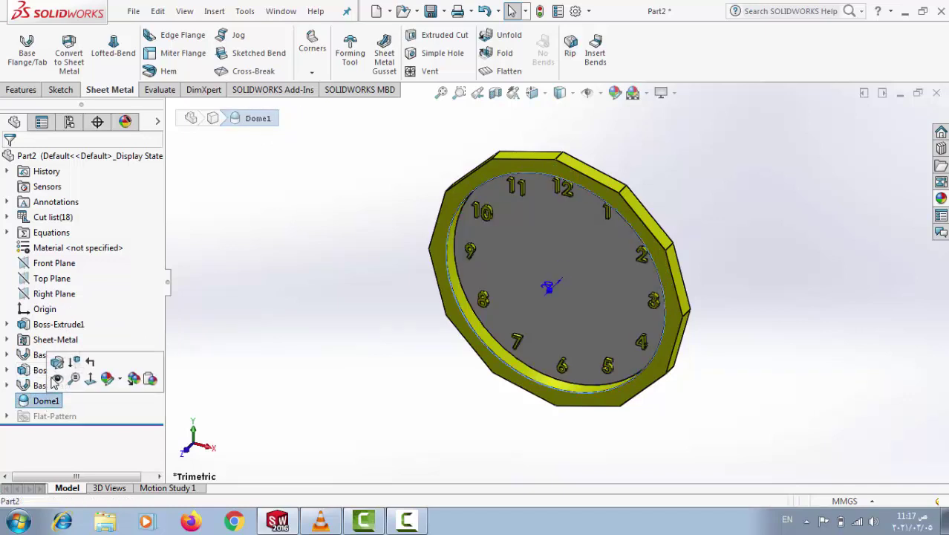
click(56, 379)
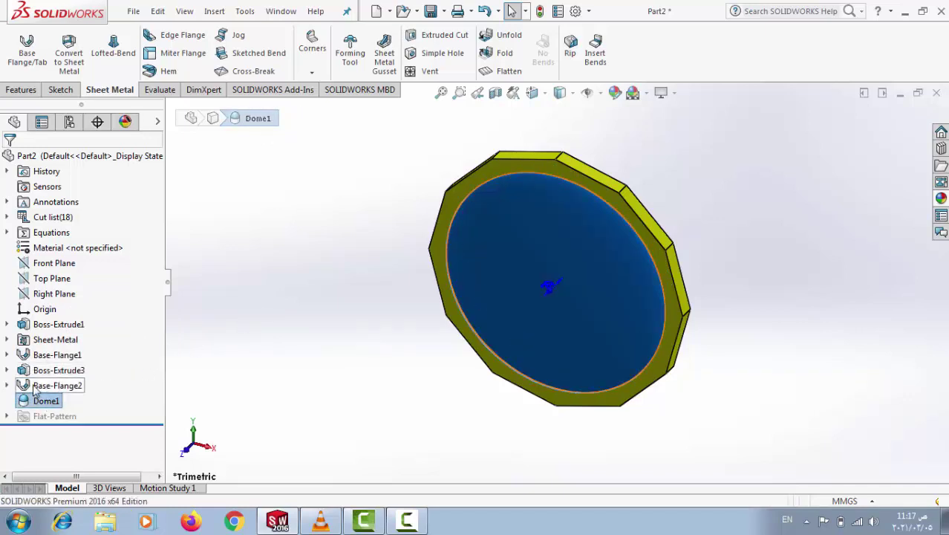
click(43, 401)
click(55, 379)
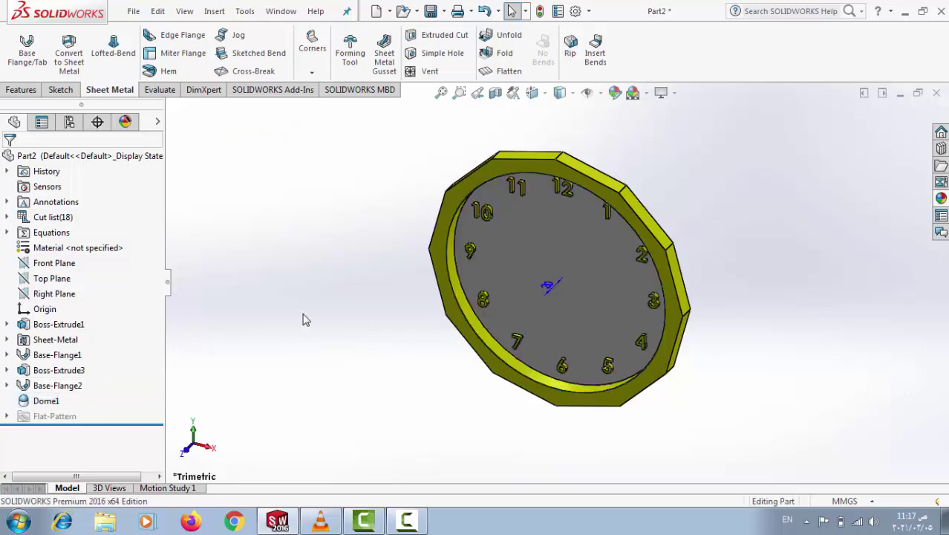
Turn the view normal to the clock face and bring up the Features tools.
mouse_move(303, 319)
middle_down()
mouse_move(445, 293)
mouse_move(478, 309)
mouse_move(348, 315)
mouse_move(389, 318)
middle_up()
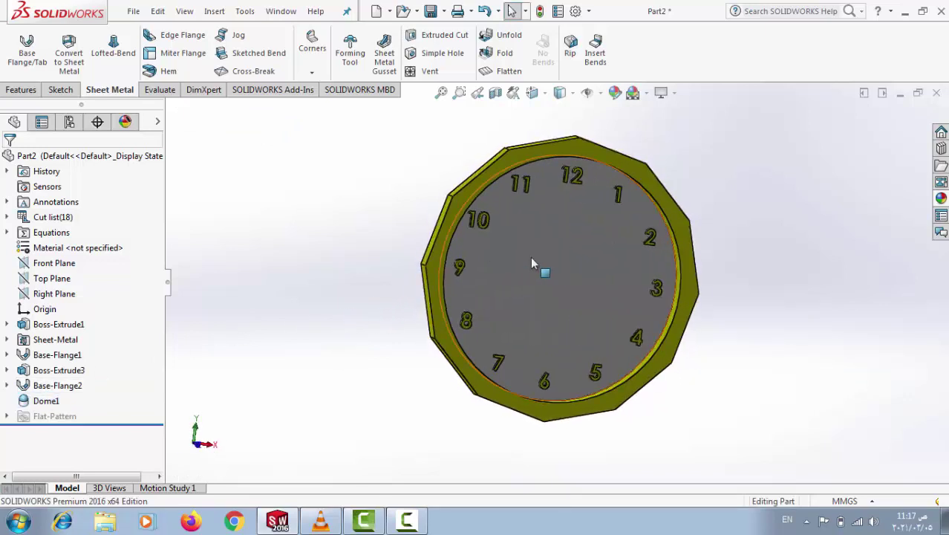
click(531, 262)
click(636, 214)
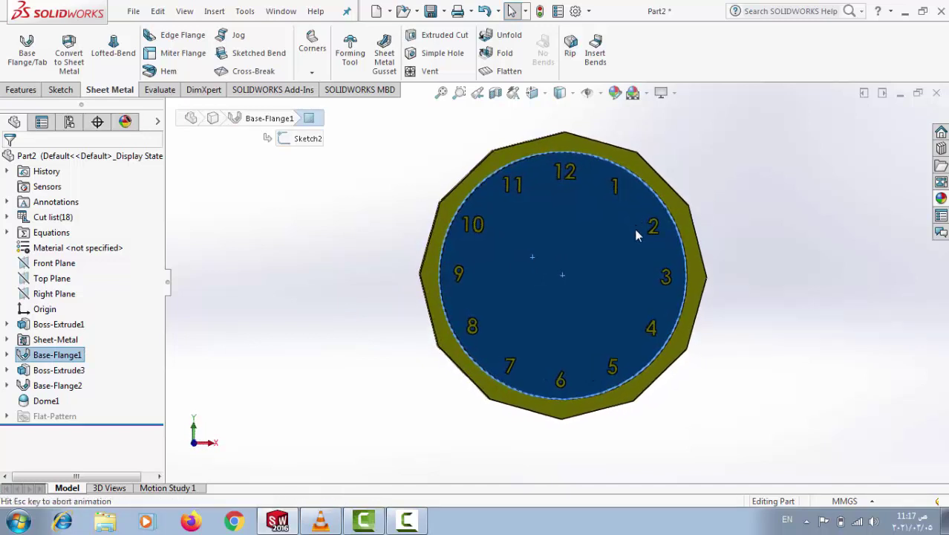
click(520, 270)
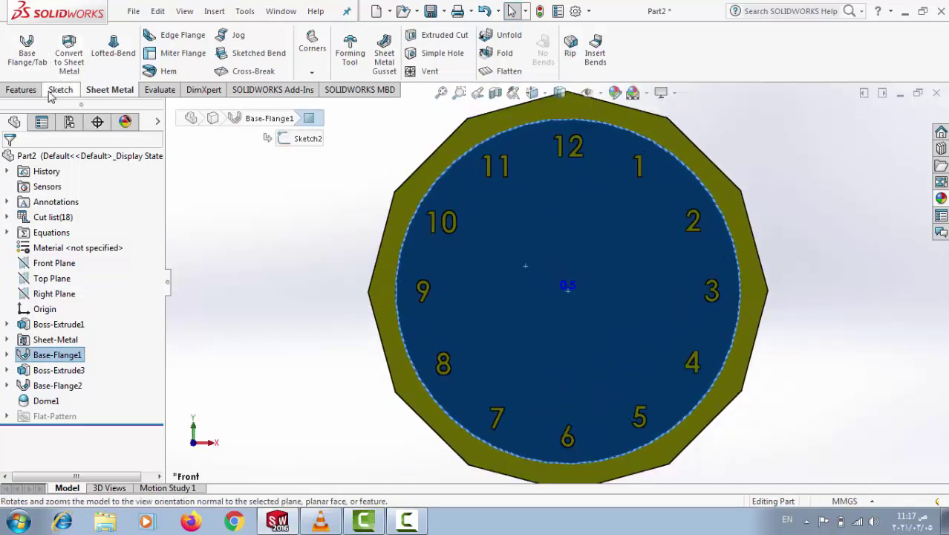
click(22, 89)
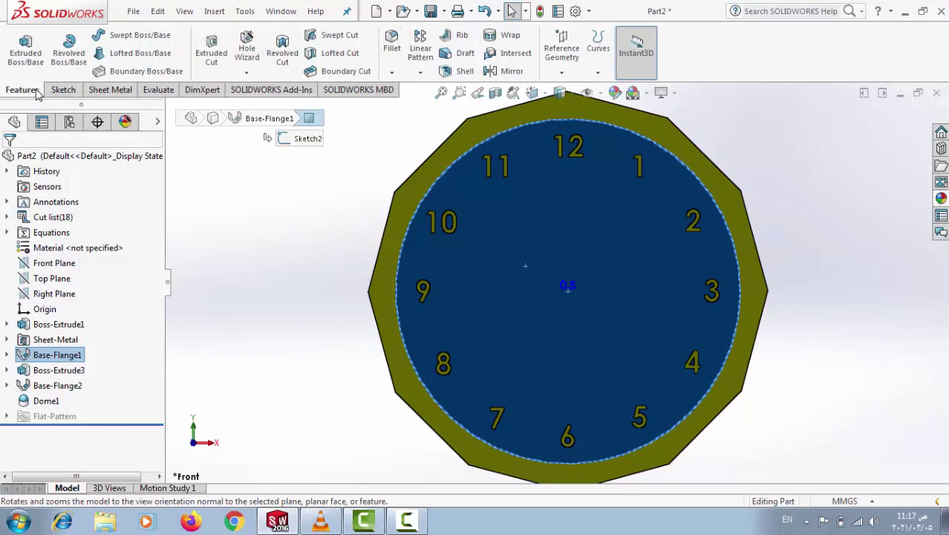
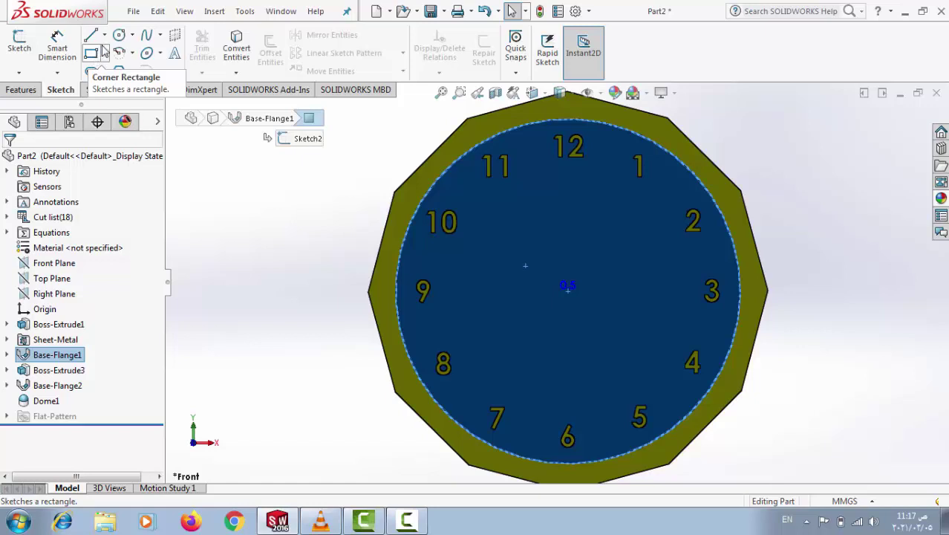
Draw a 14.18 diameter circle centred on the clock face as the hand pivot.
click(119, 35)
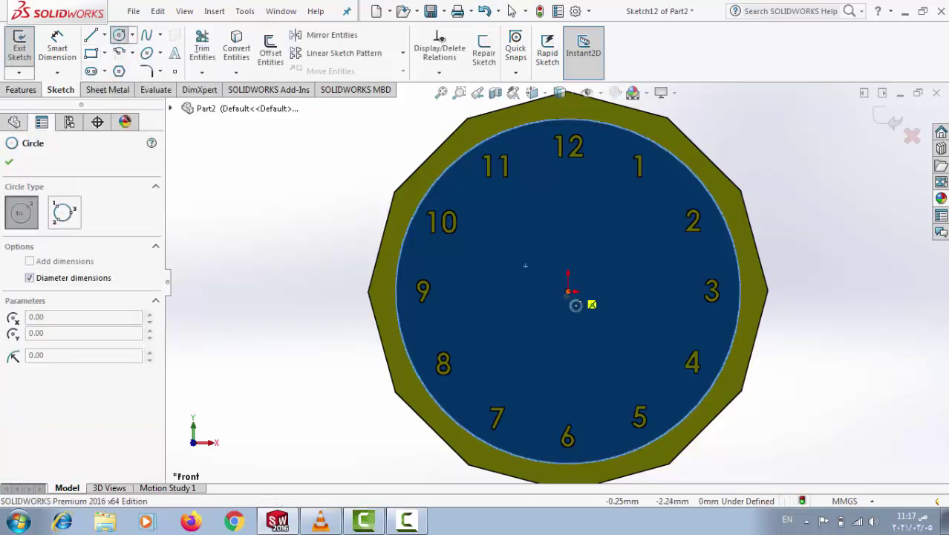
click(575, 305)
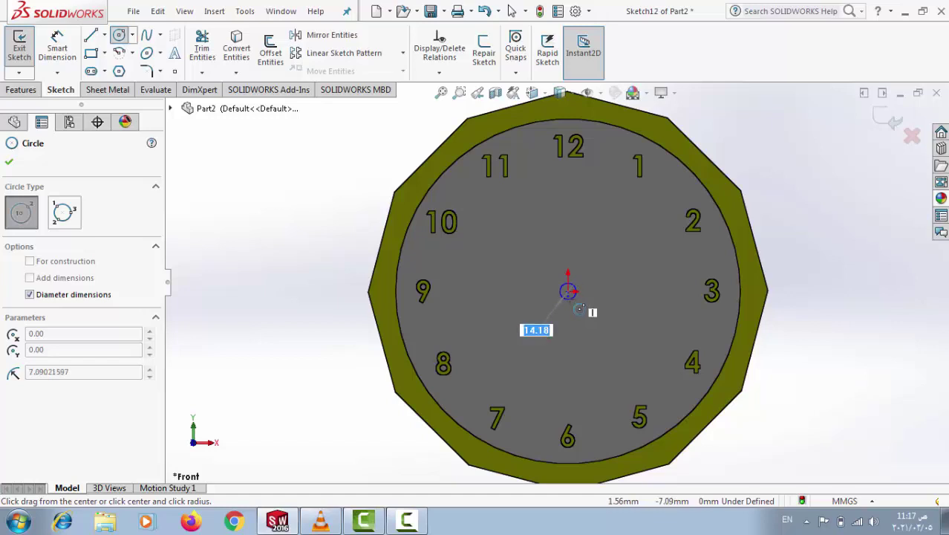
click(579, 308)
key(Escape)
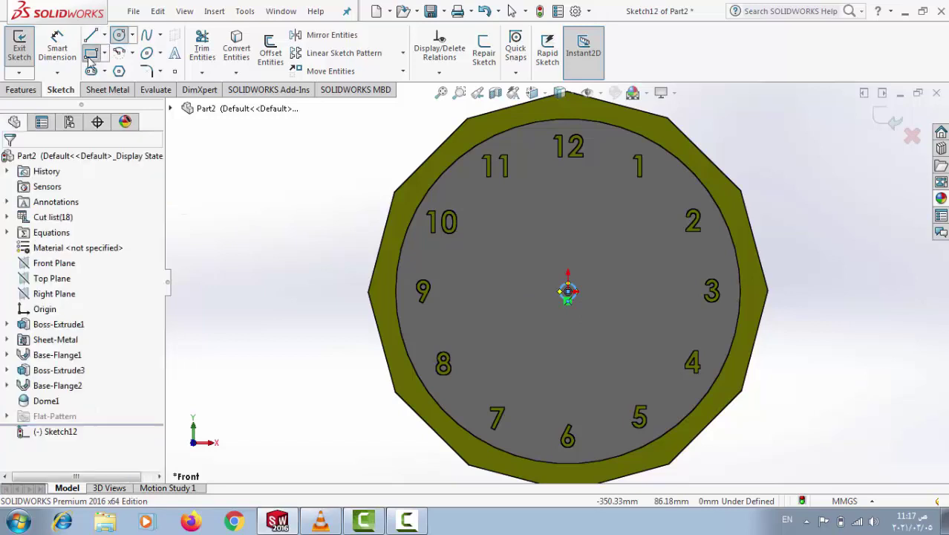
Compare the rectangle types and settle on Corner Rectangle.
click(90, 55)
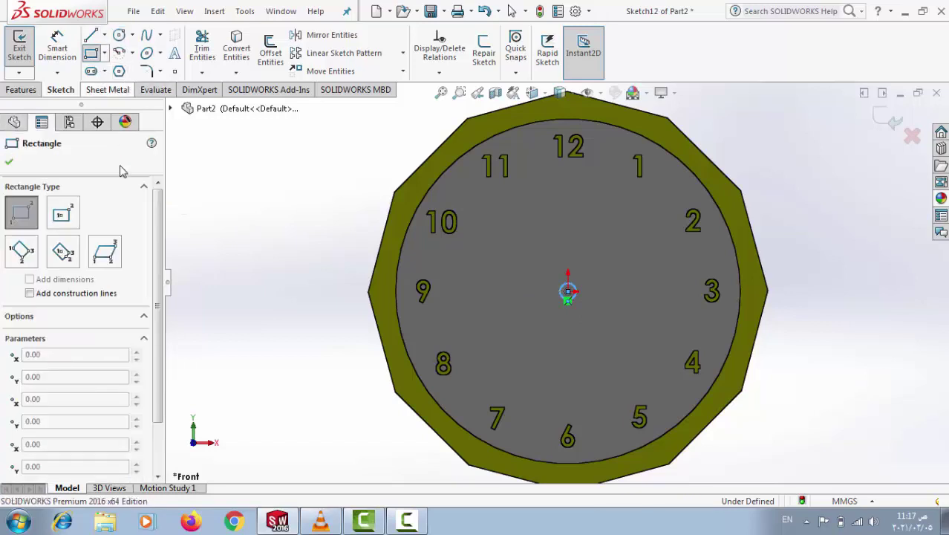
click(65, 216)
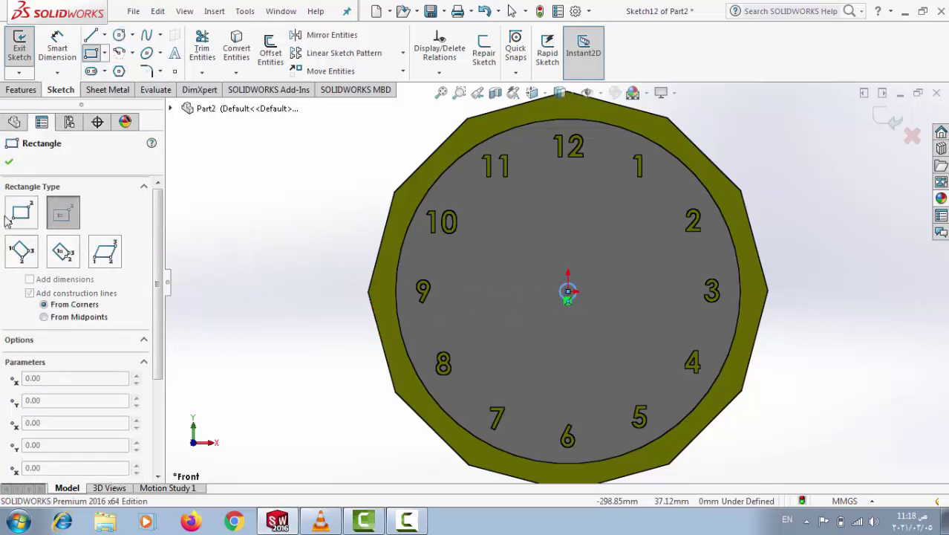
click(62, 251)
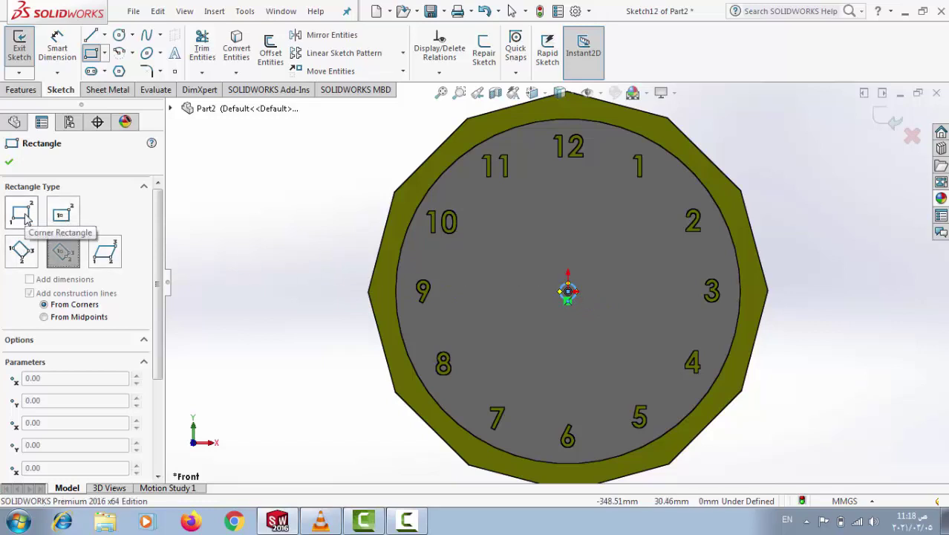
click(22, 213)
scroll(567, 291, up, 2)
scroll(549, 291, down, 3)
scroll(540, 290, down, 2)
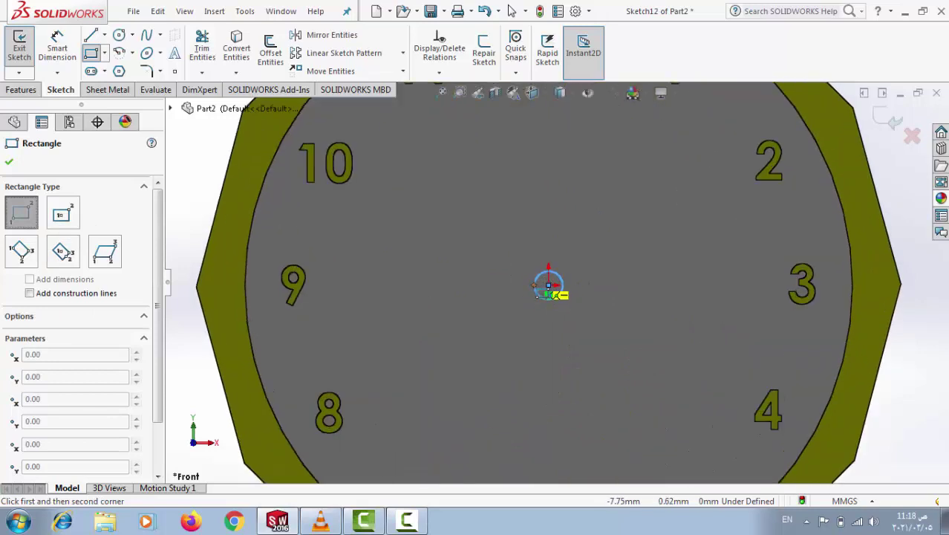
Draw a narrow rectangle from the pivot circle's left edge up to about 95 mm, below the 12.
click(549, 286)
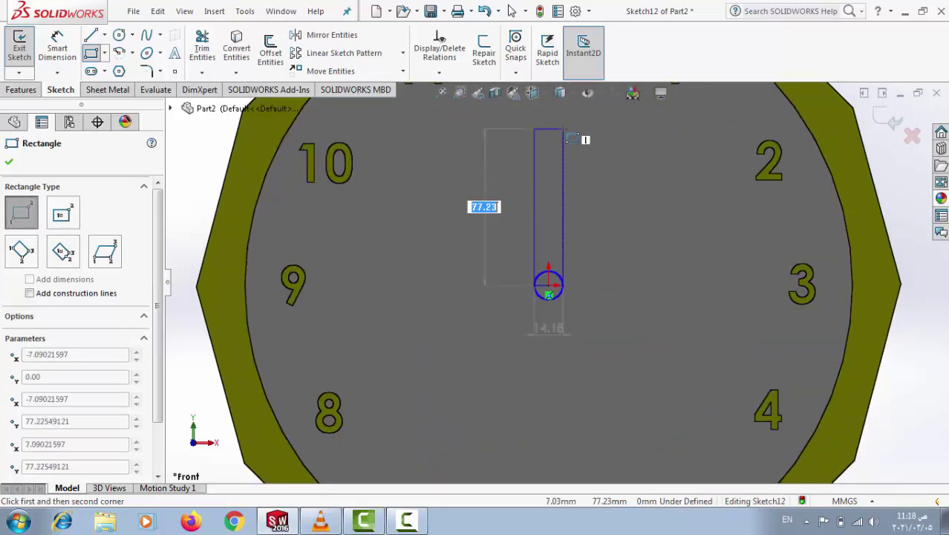
scroll(571, 113, down, 2)
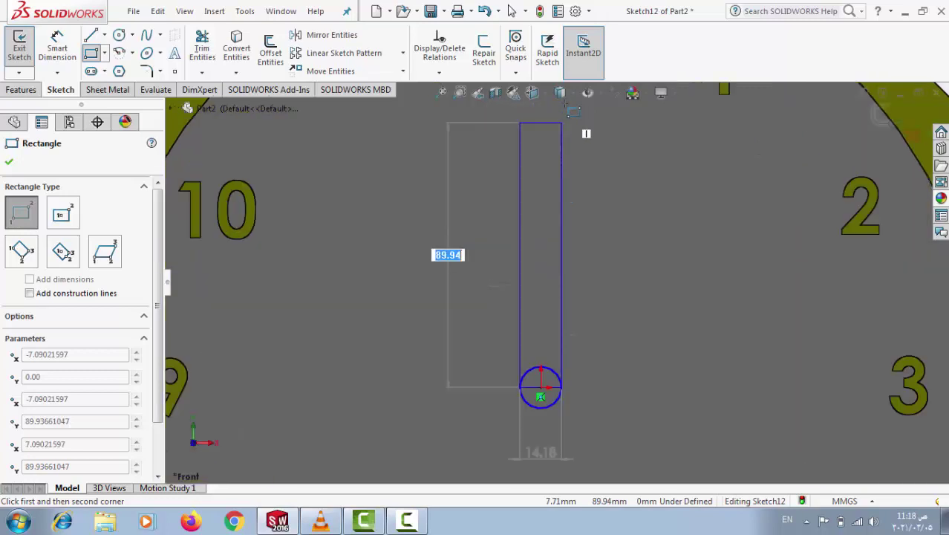
key(z)
key(z)
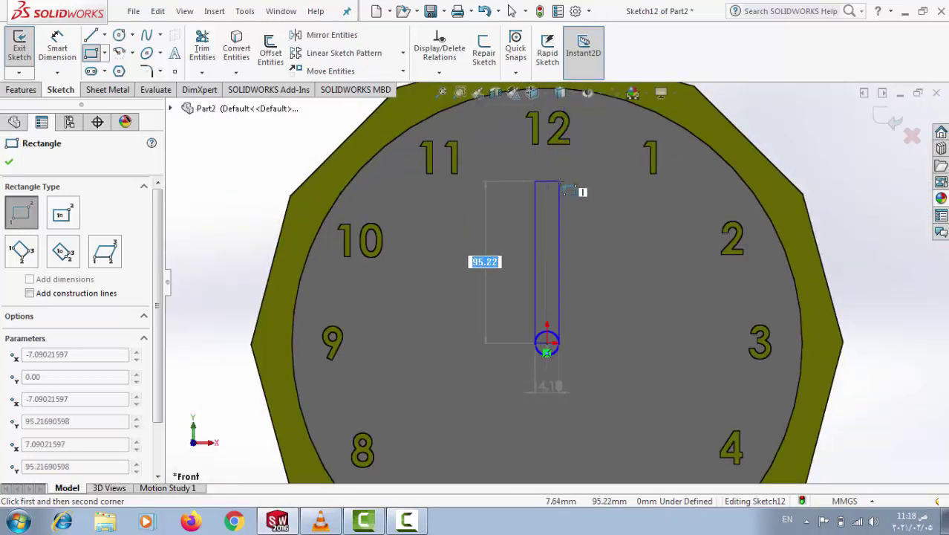
click(561, 185)
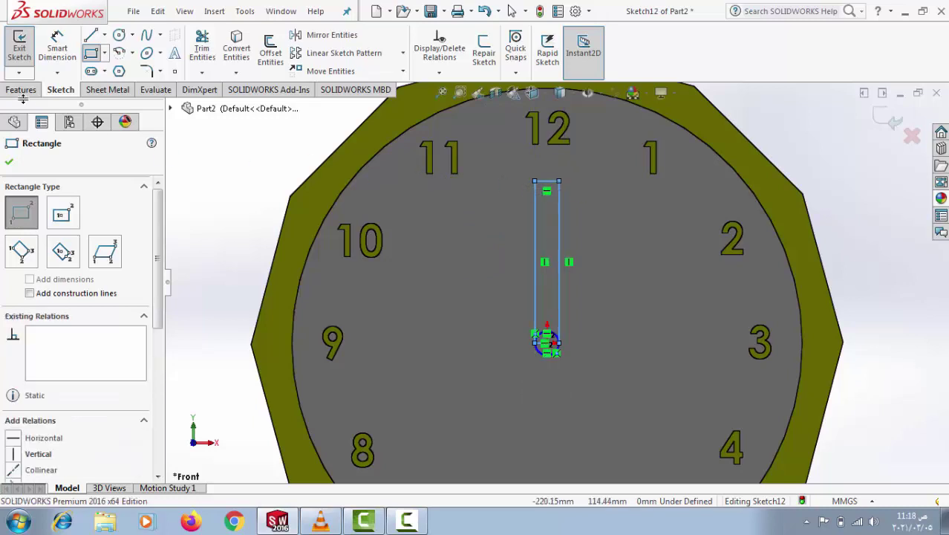
Add two lines meeting at an apex above the rectangle to form the hand's pointed tip.
click(90, 35)
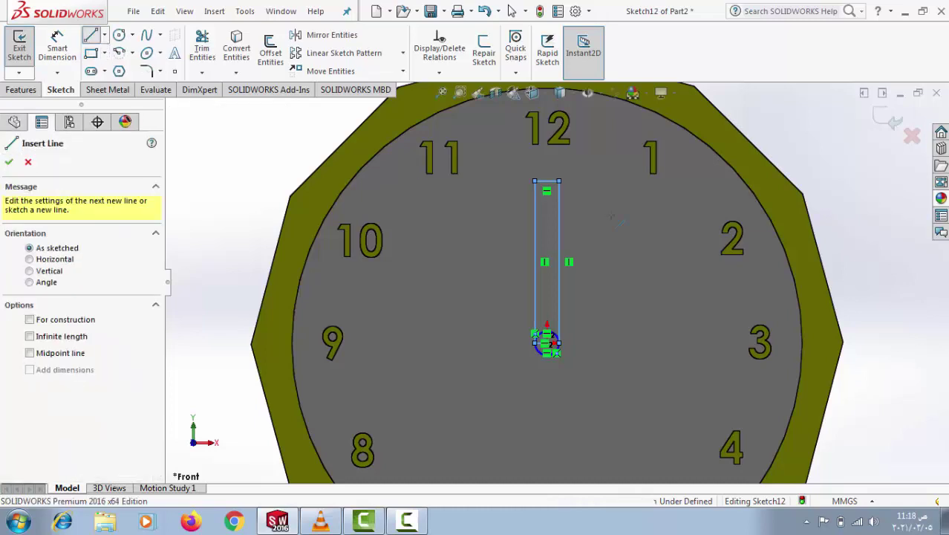
click(546, 181)
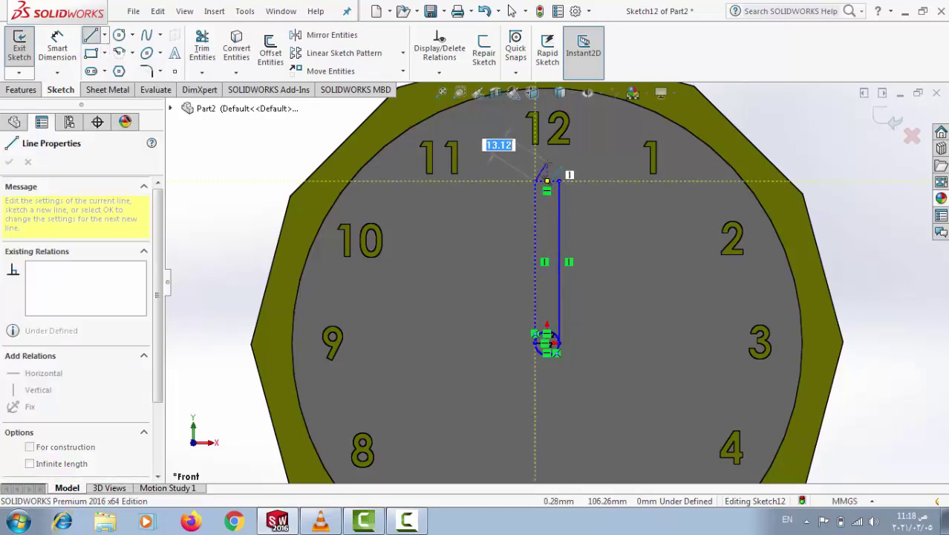
click(547, 162)
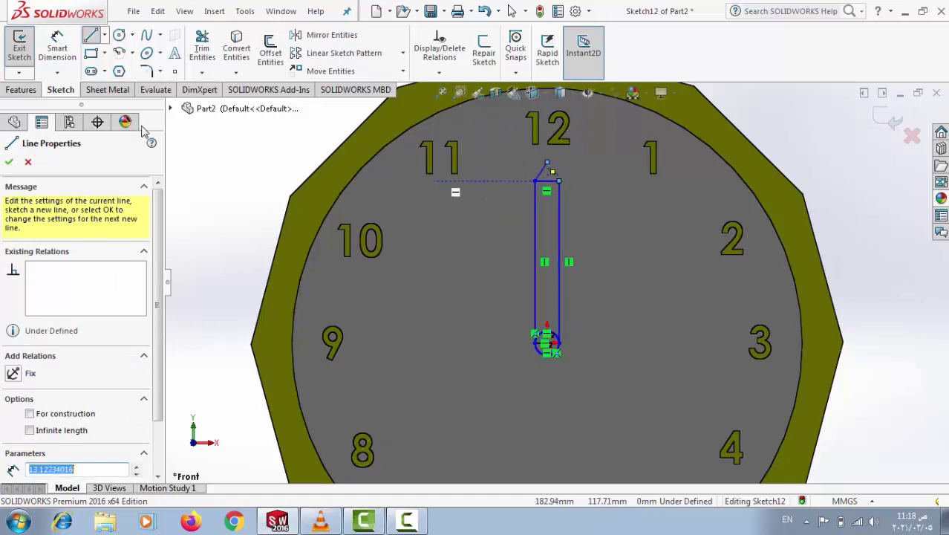
click(9, 162)
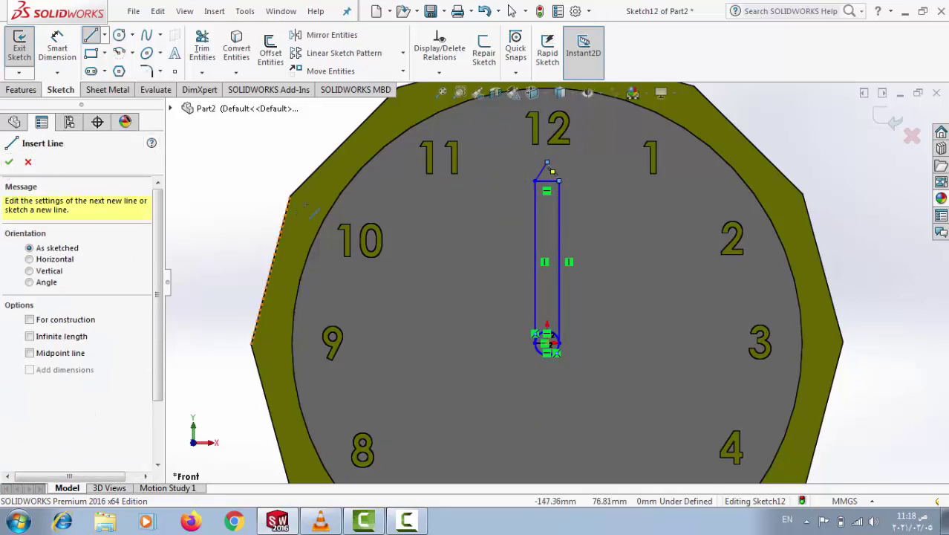
click(202, 46)
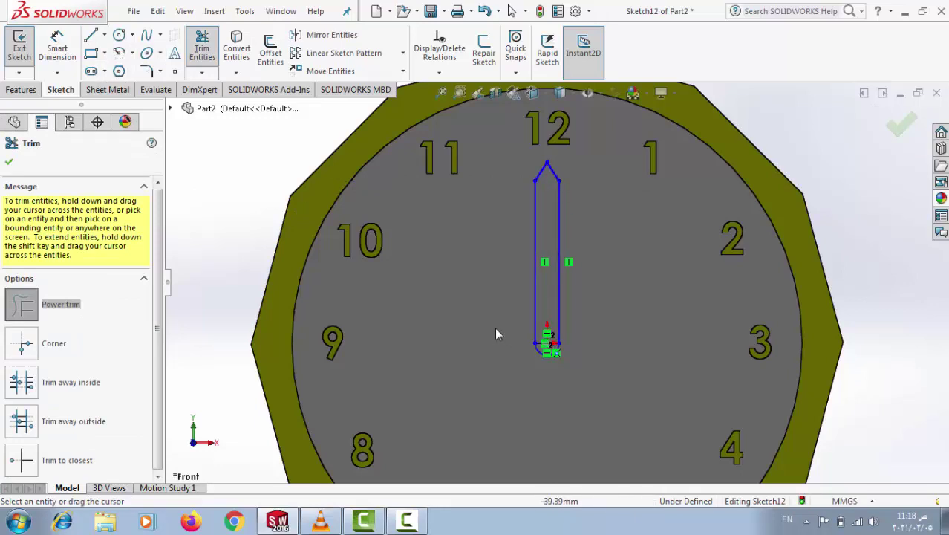
Trim the rectangle's top edge and the circle's upper half into one clean hand outline.
scroll(497, 333, down, 2)
scroll(574, 338, down, 2)
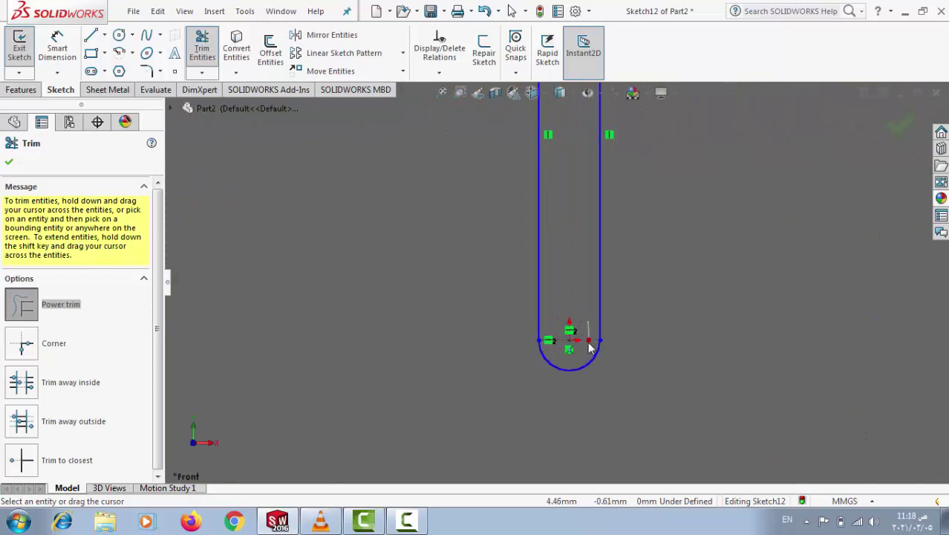
scroll(476, 310, up, 1)
scroll(478, 310, up, 3)
scroll(480, 302, up, 1)
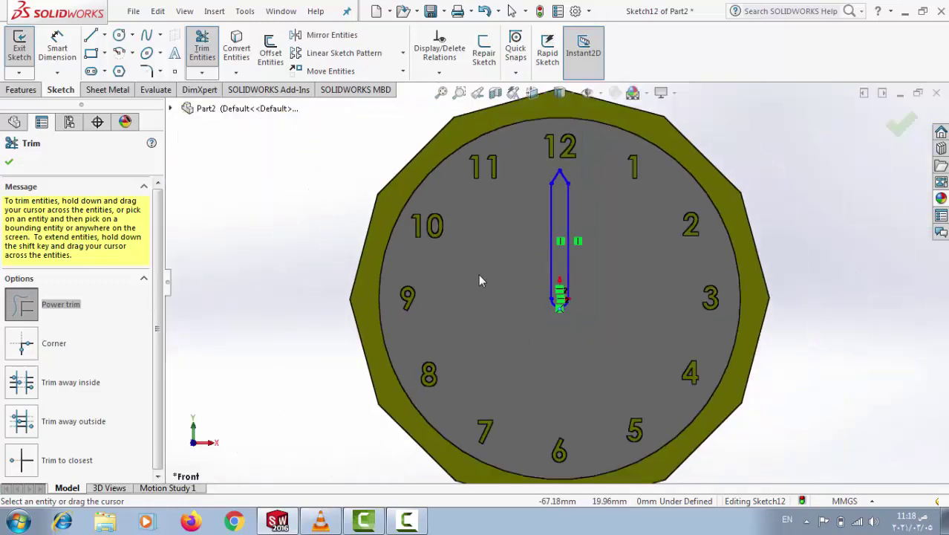
click(10, 162)
click(26, 90)
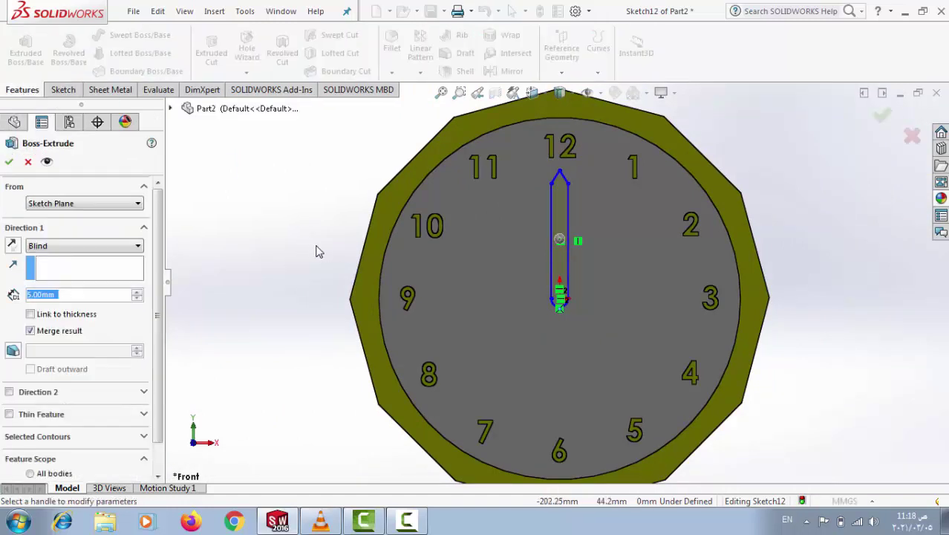
Extrude the hand outline 5.00 mm Blind with Merge result off as Boss-Extrude4.
middle_drag(317, 250, 371, 258)
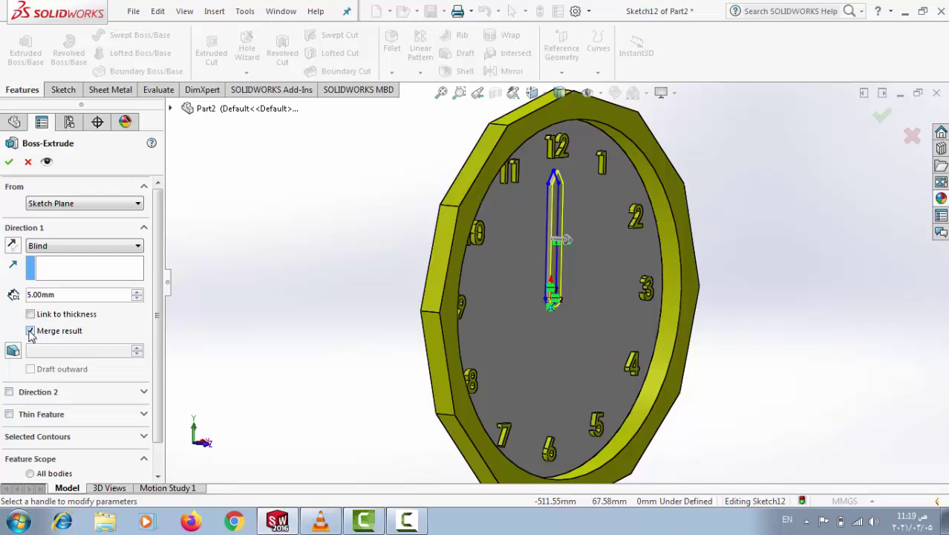
click(30, 332)
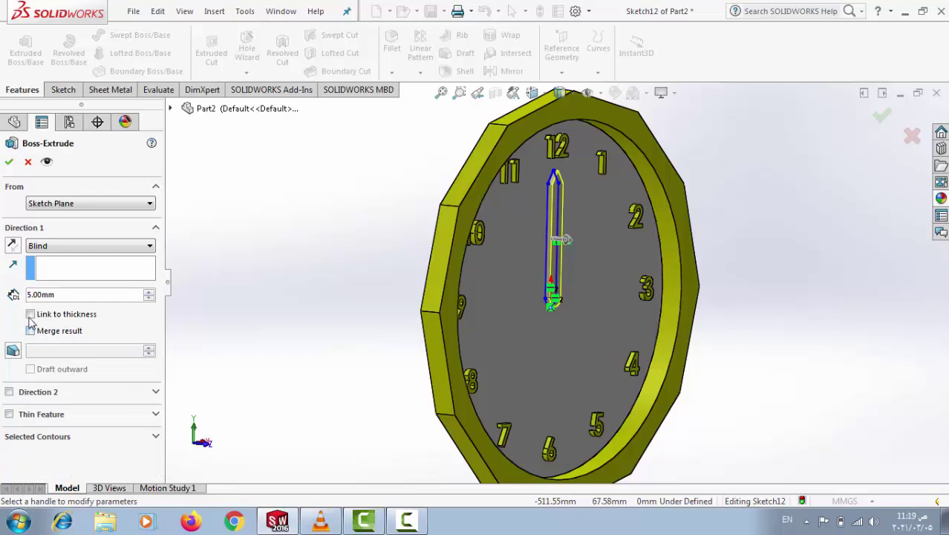
click(10, 162)
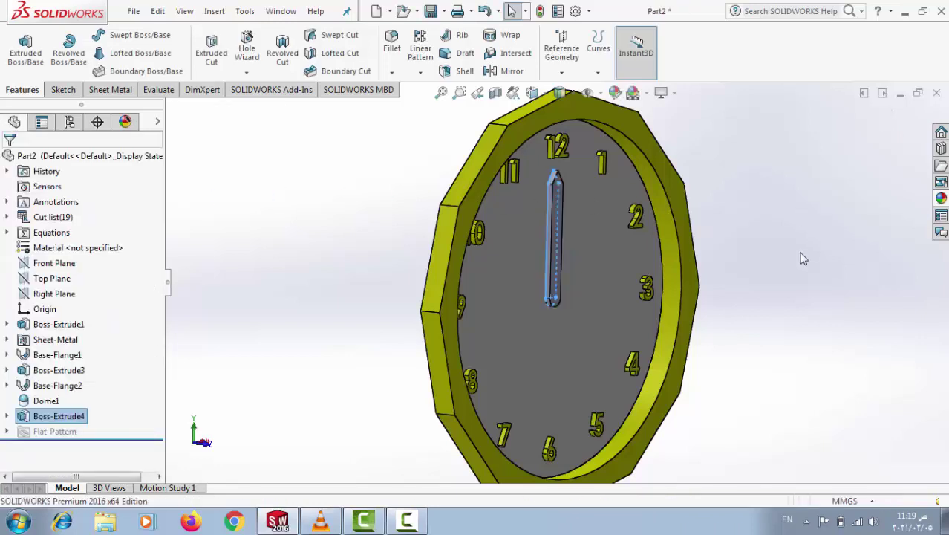
middle_drag(801, 256, 750, 260)
Give the Boss-Extrude4 hand feature a black colour appearance.
click(559, 253)
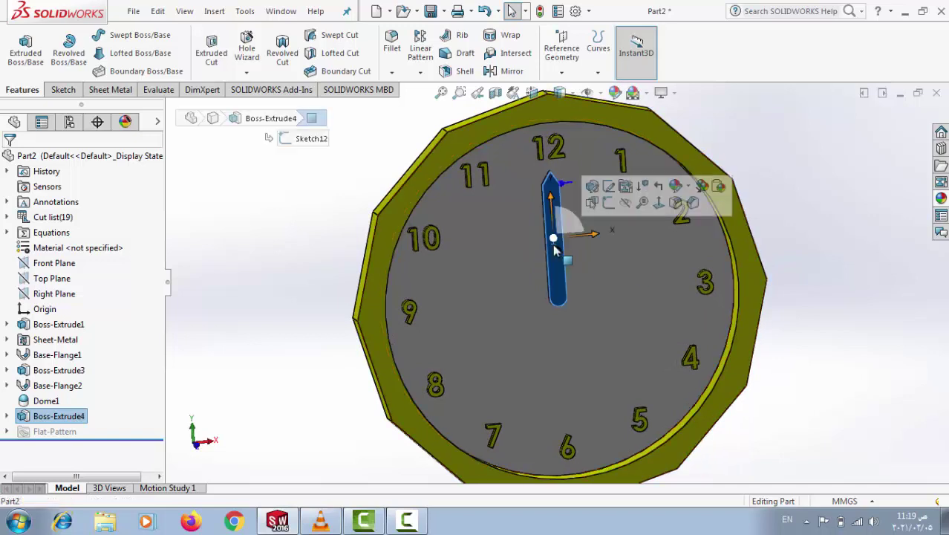
click(675, 186)
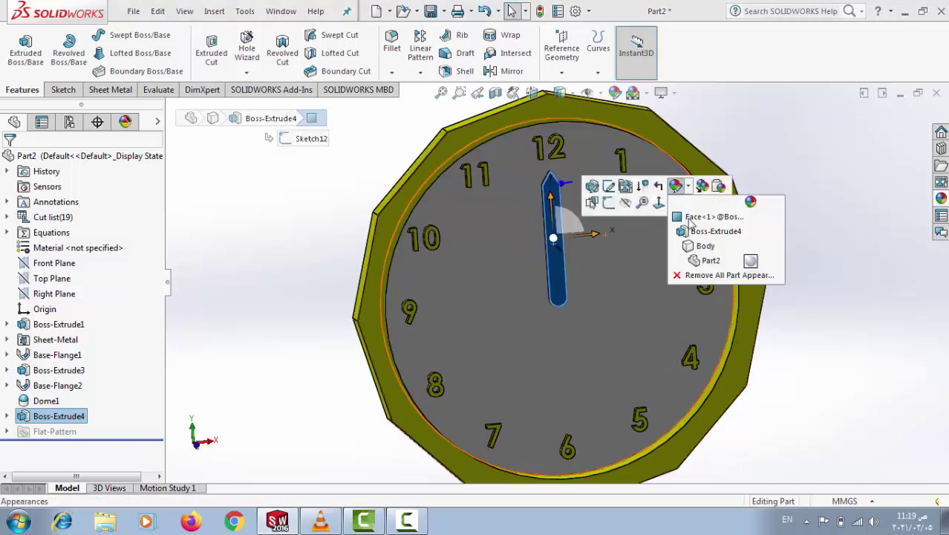
click(714, 231)
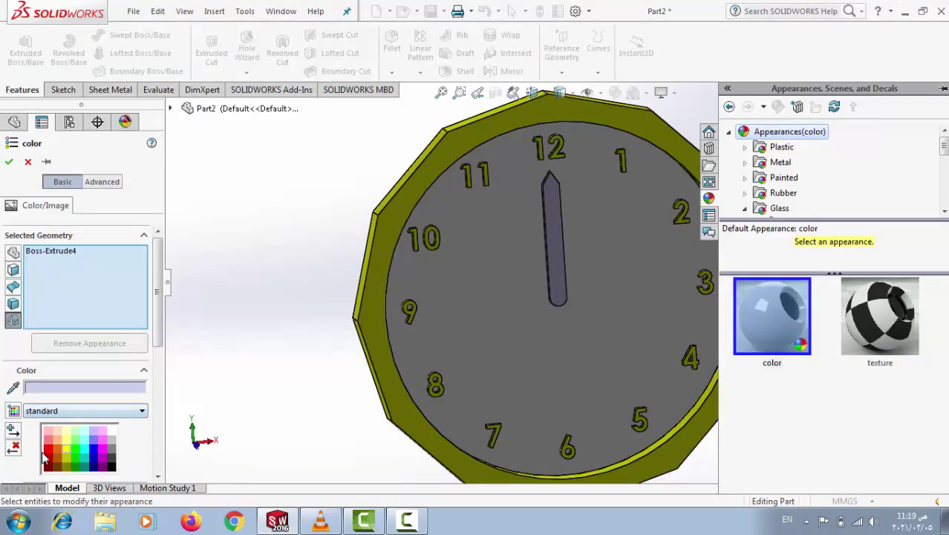
click(48, 450)
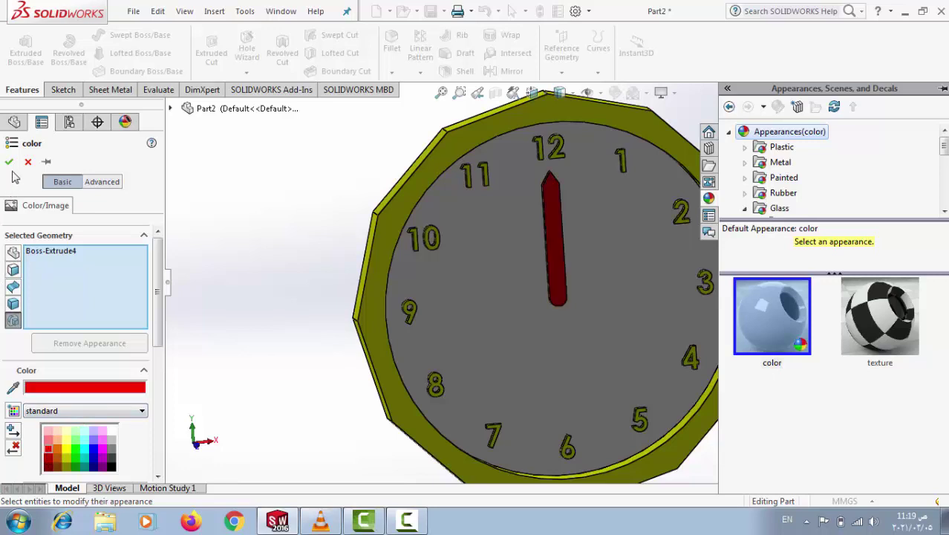
click(112, 468)
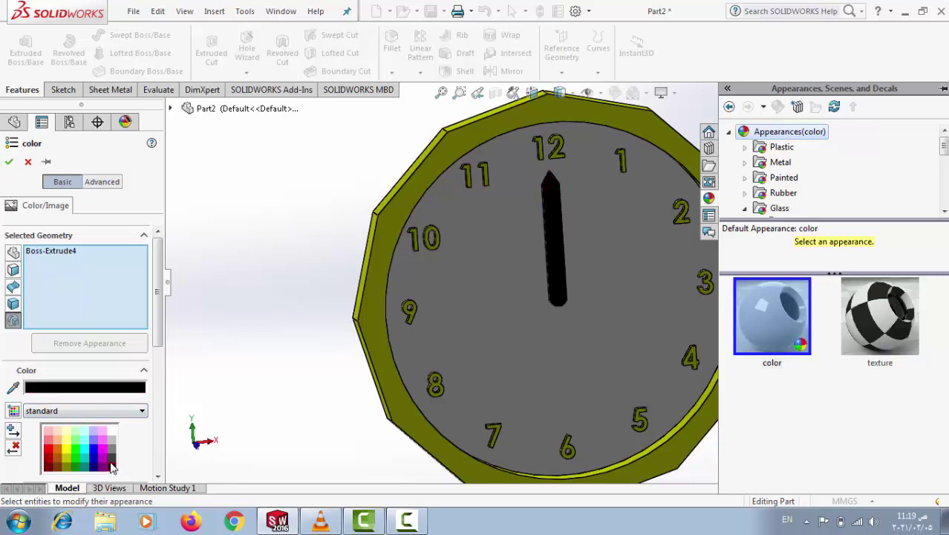
click(9, 162)
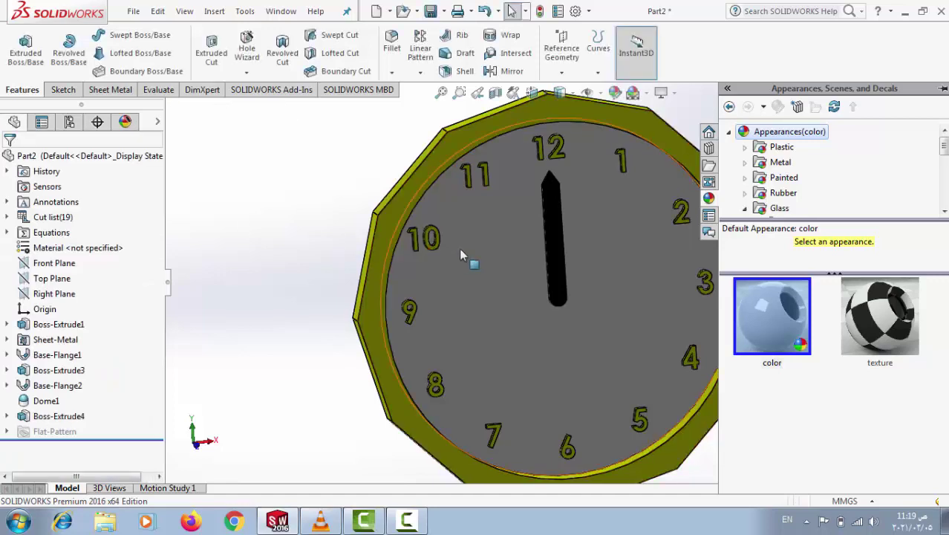
click(562, 223)
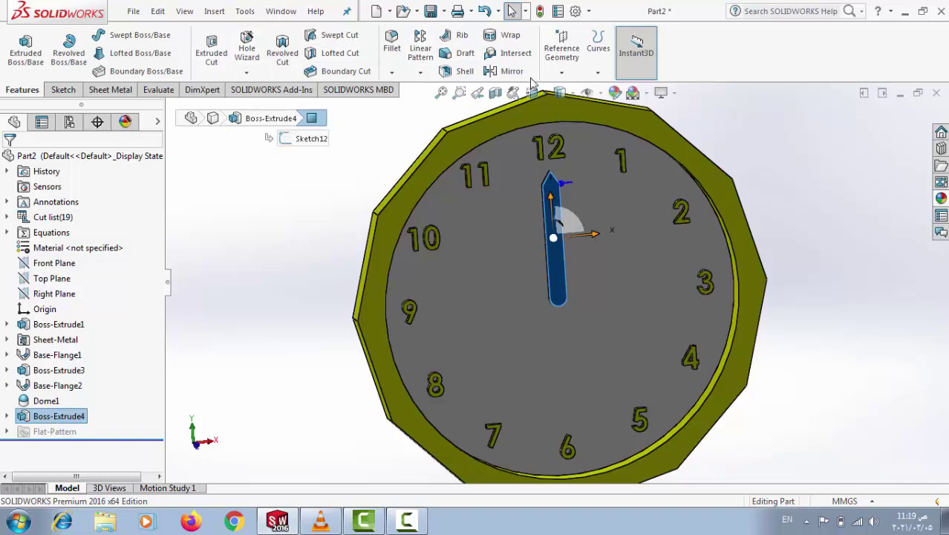
Start a chamfer on the clock hand with a 2 mm distance.
key(Escape)
click(553, 238)
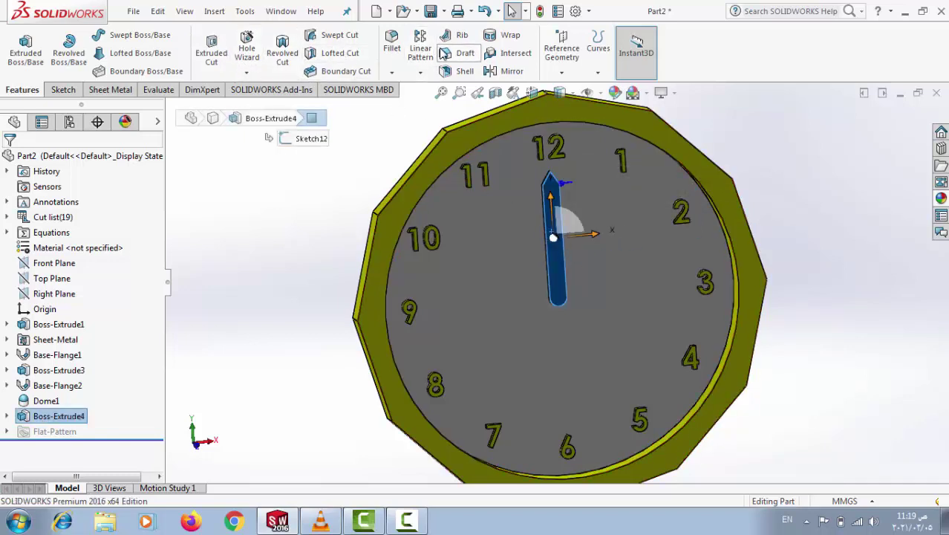
click(391, 72)
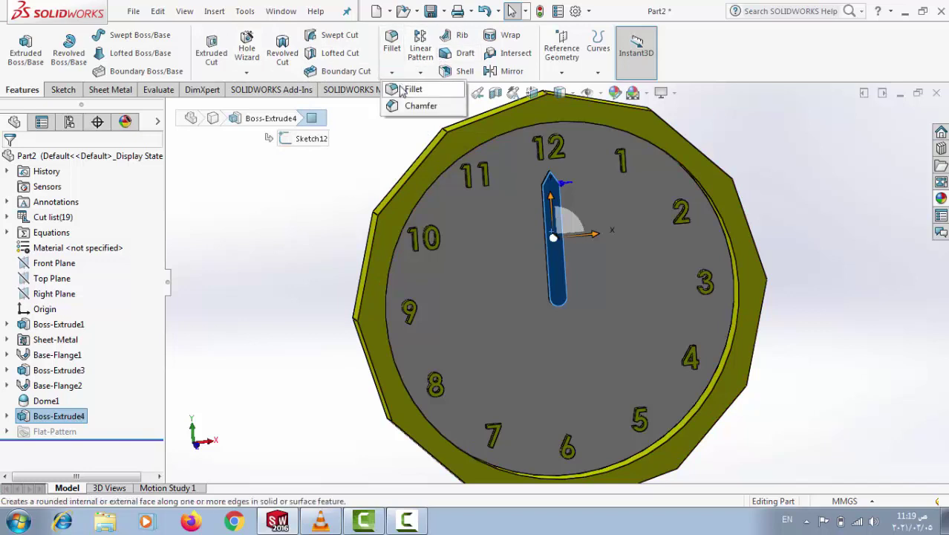
click(401, 106)
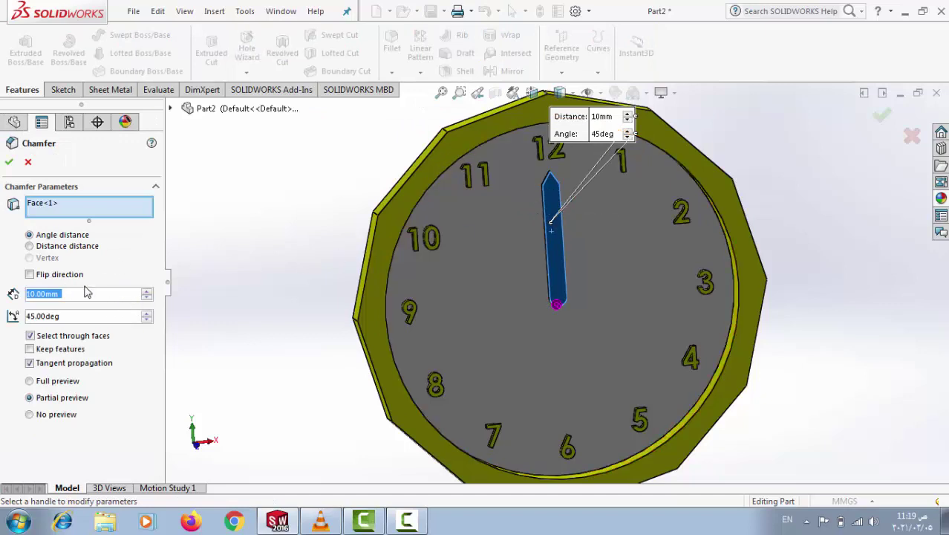
text(2)
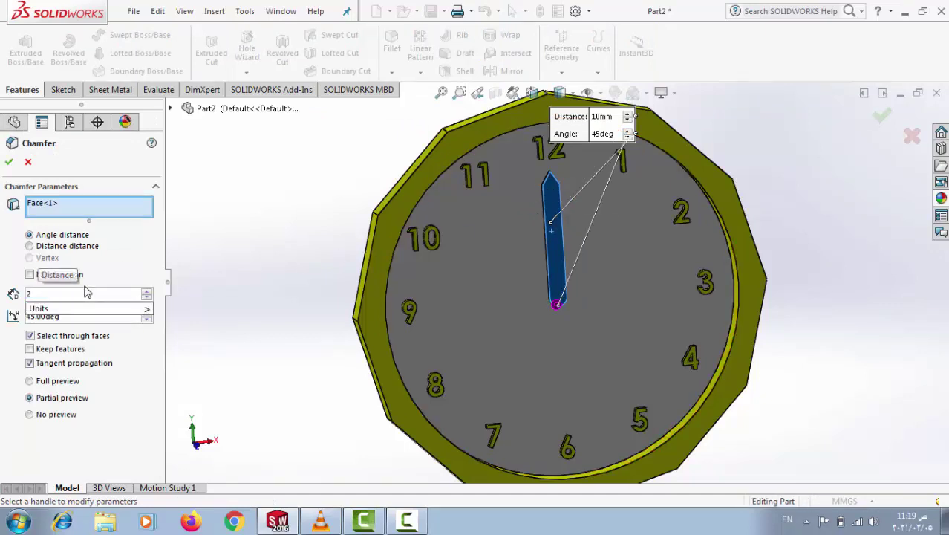
key(Return)
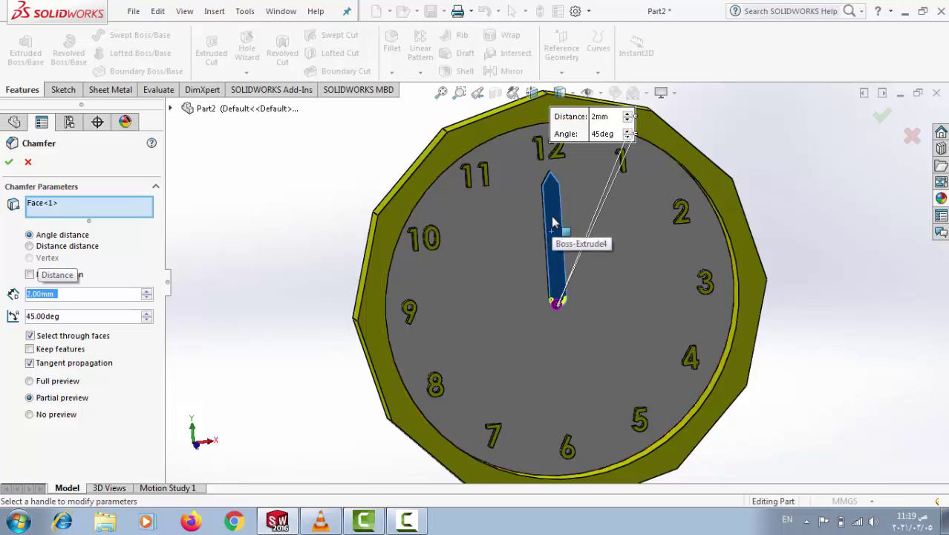
Pick the hand's five outline edges and apply the 2 mm × 45° Chamfer1.
click(552, 221)
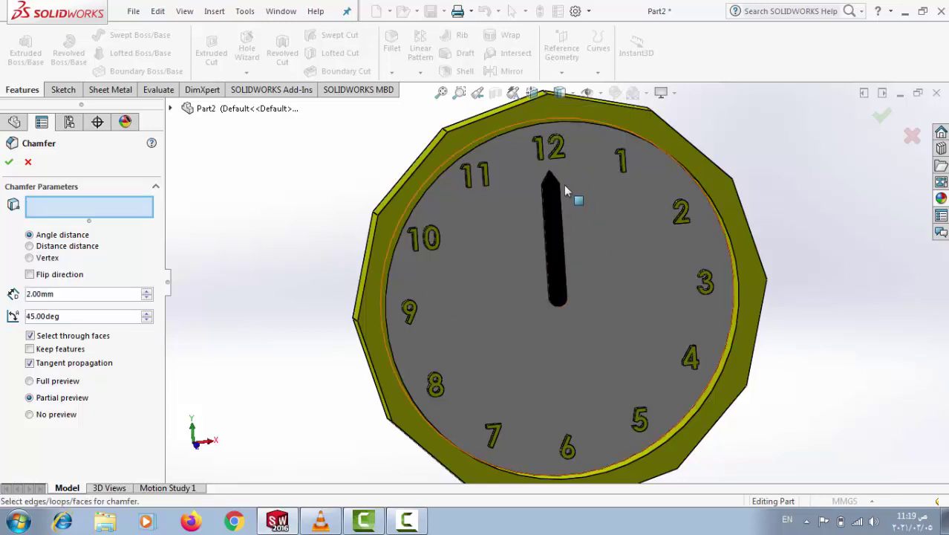
click(549, 180)
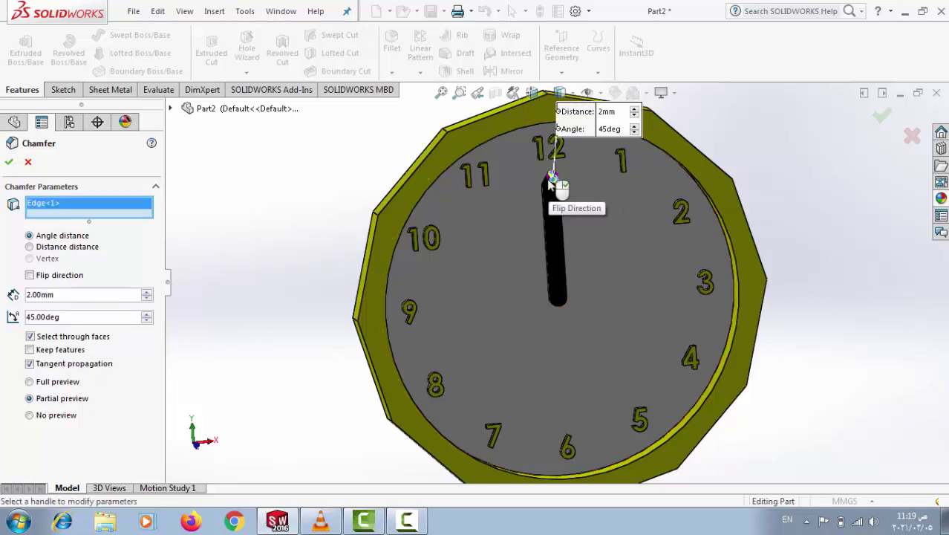
click(548, 221)
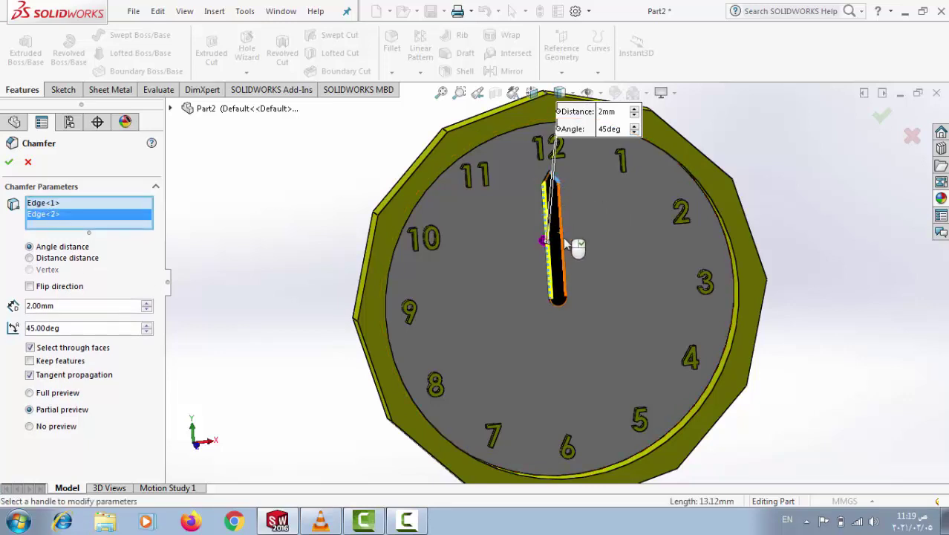
click(567, 245)
click(566, 207)
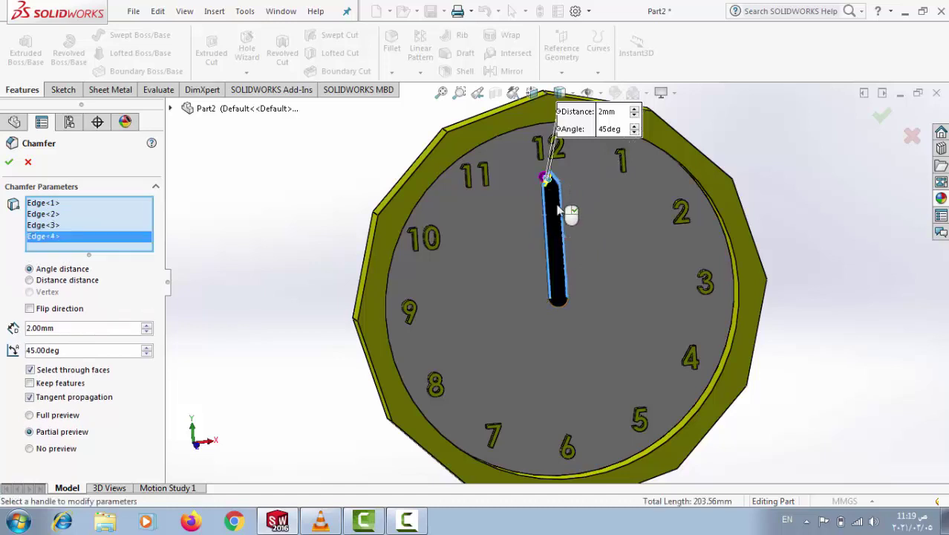
click(557, 305)
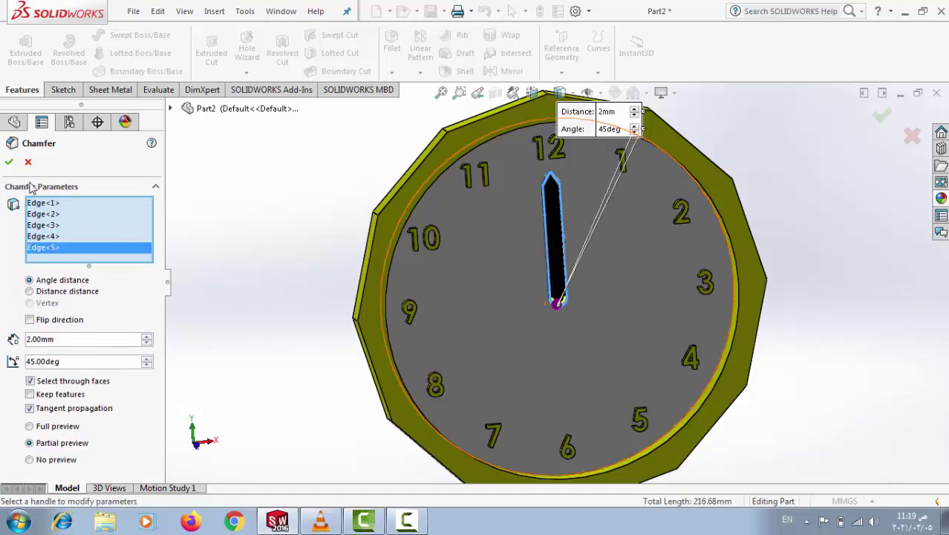
click(9, 163)
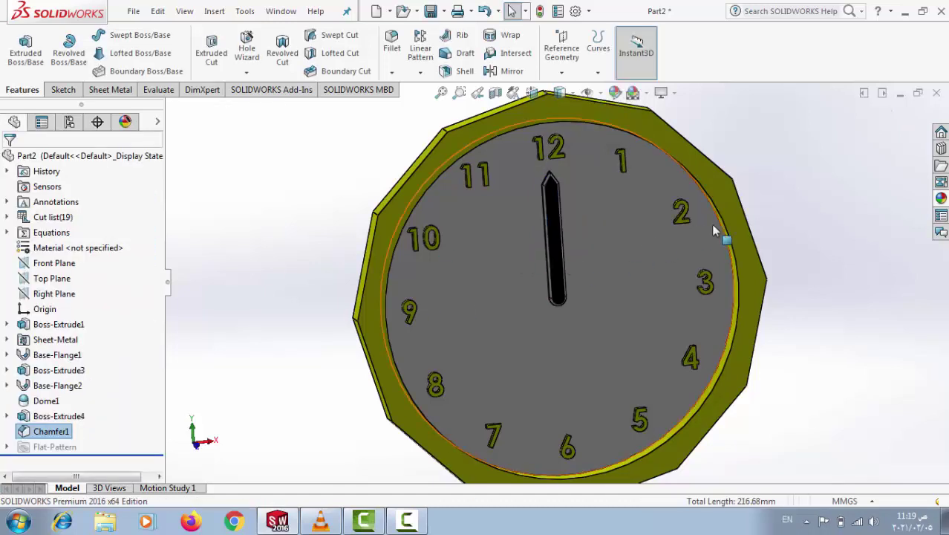
right_drag(817, 243, 751, 184)
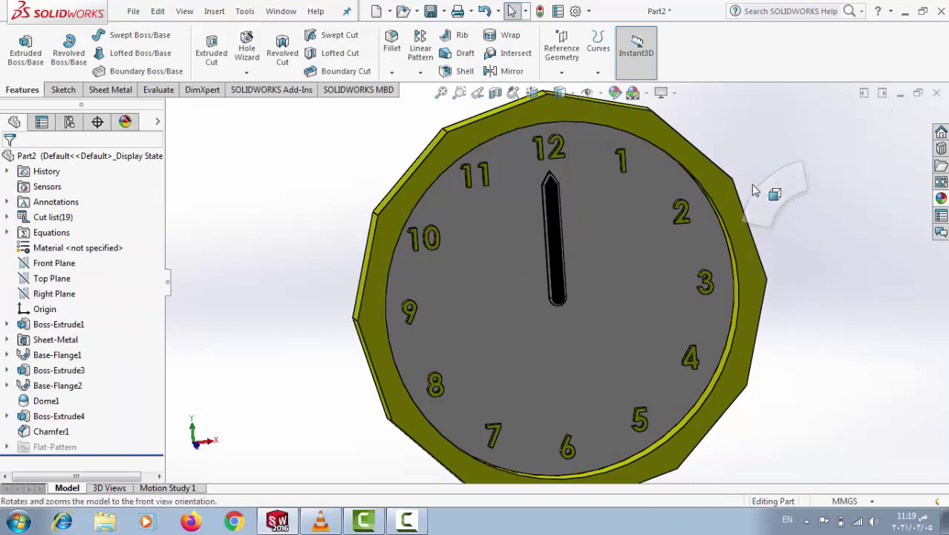
scroll(499, 243, down, 2)
scroll(499, 243, down, 3)
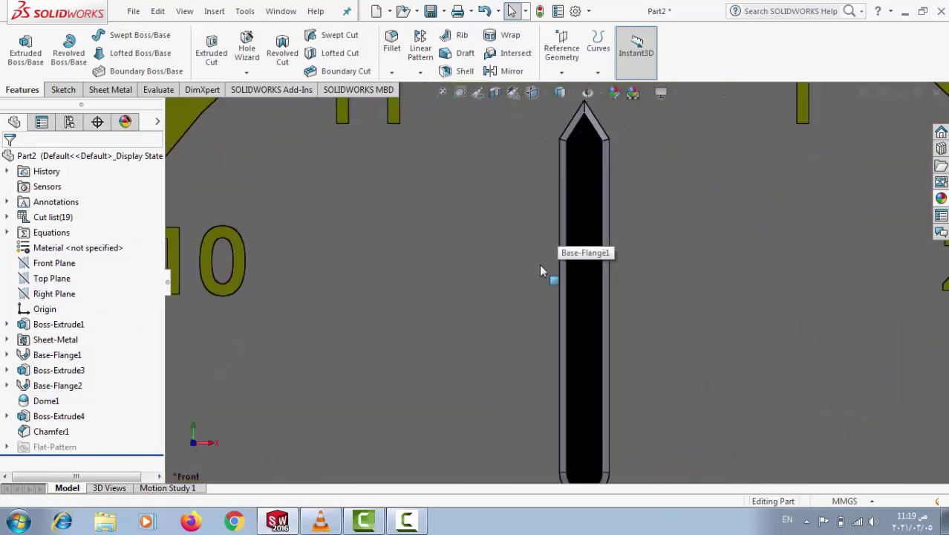
scroll(594, 365, up, 2)
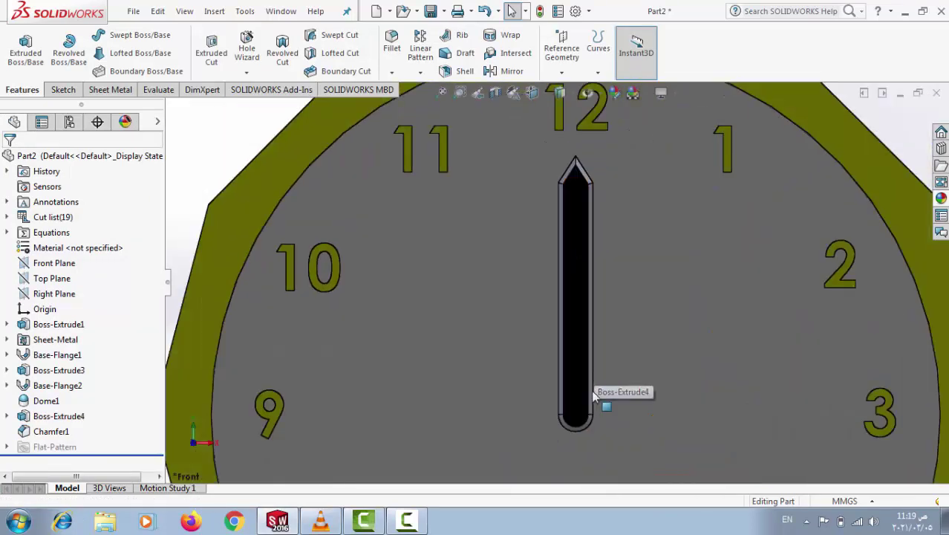
scroll(569, 367, up, 2)
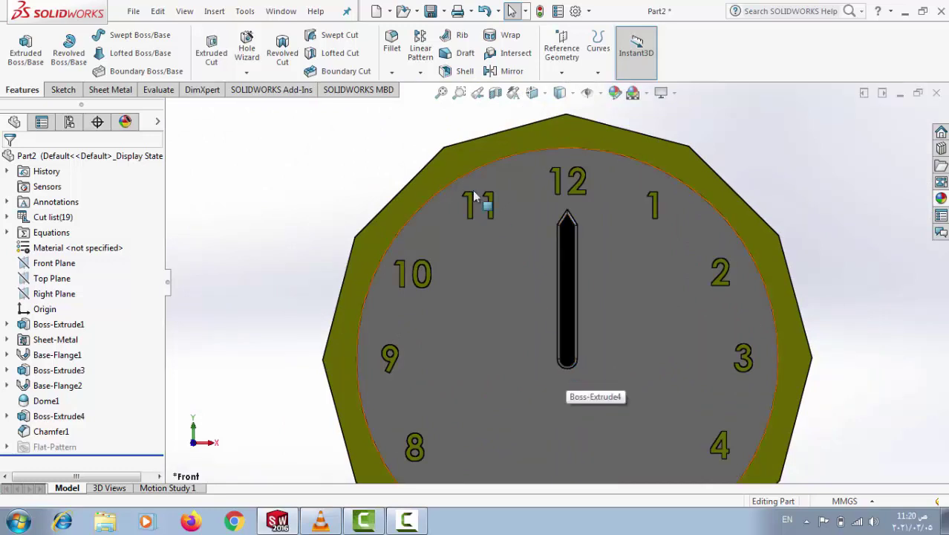
scroll(576, 312, up, 3)
scroll(583, 318, down, 2)
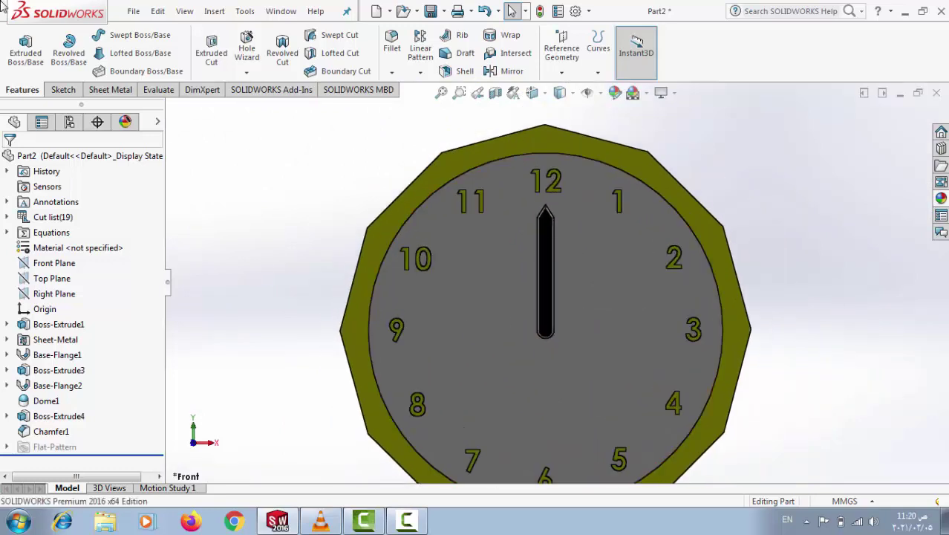
click(39, 418)
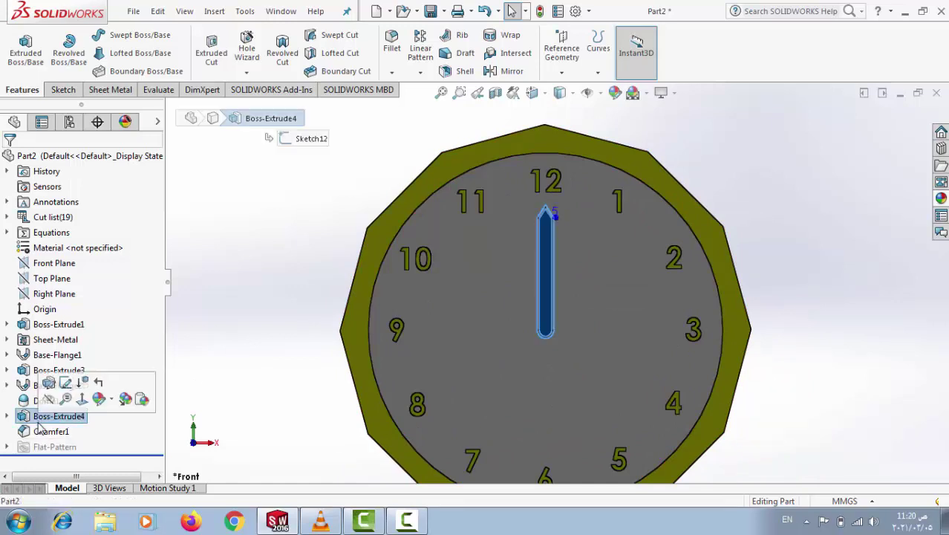
click(46, 432)
click(99, 408)
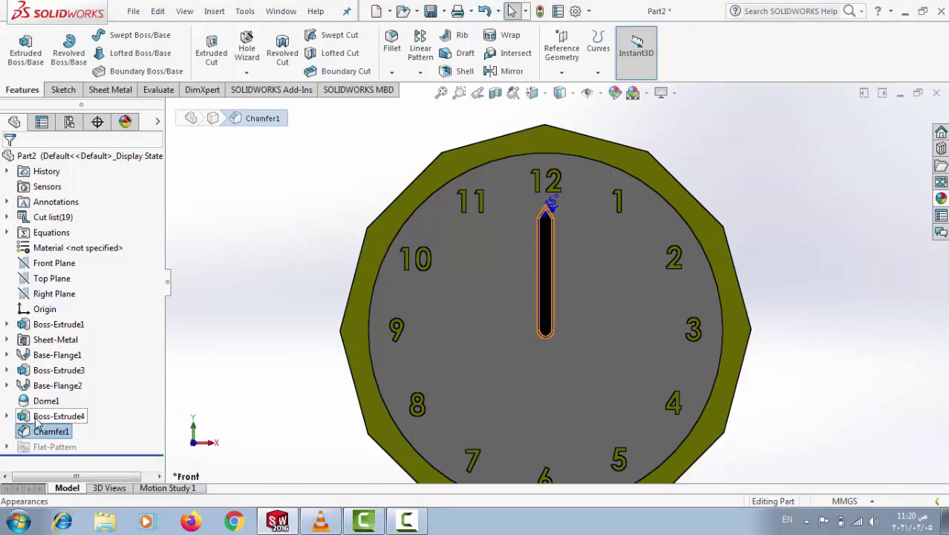
right_click(38, 421)
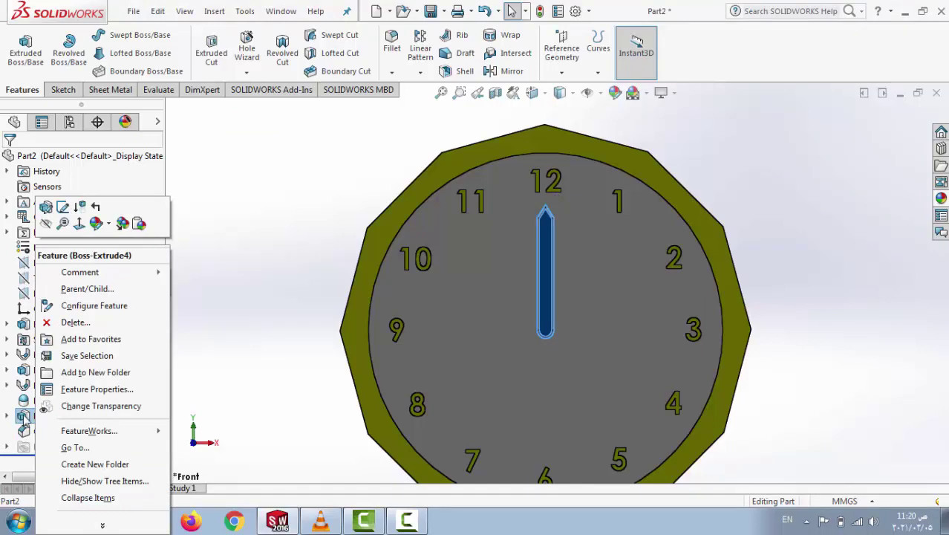
click(24, 420)
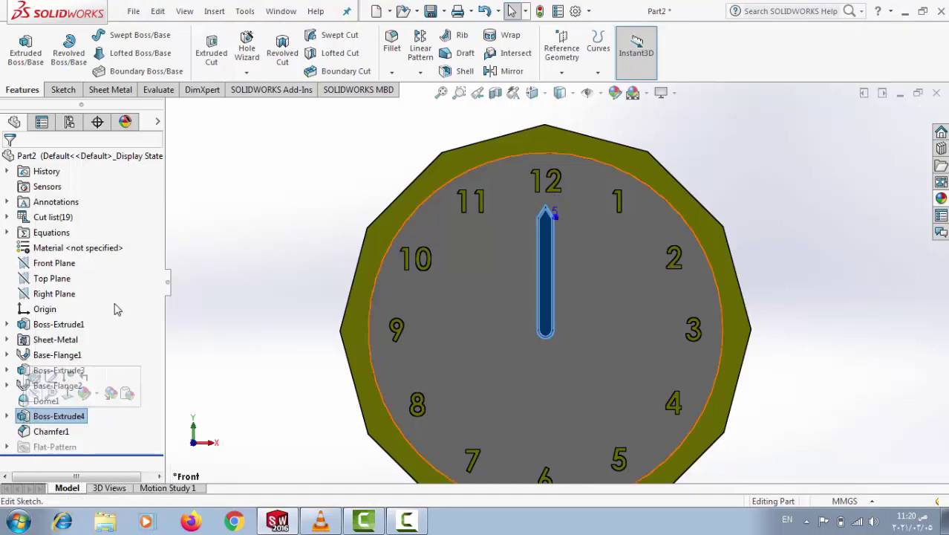
click(312, 207)
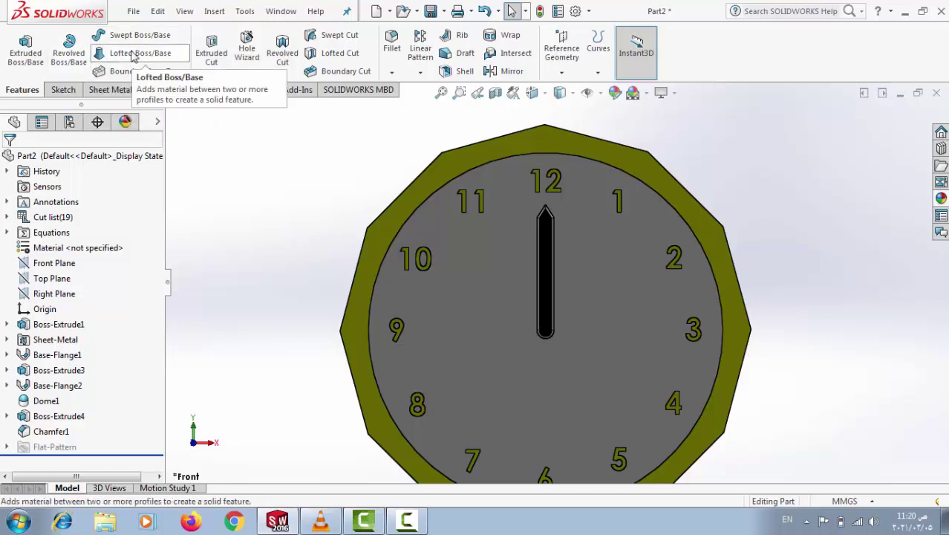
Start Sketch13 on the hand's face with a 10.85 diameter pivot circle.
click(546, 332)
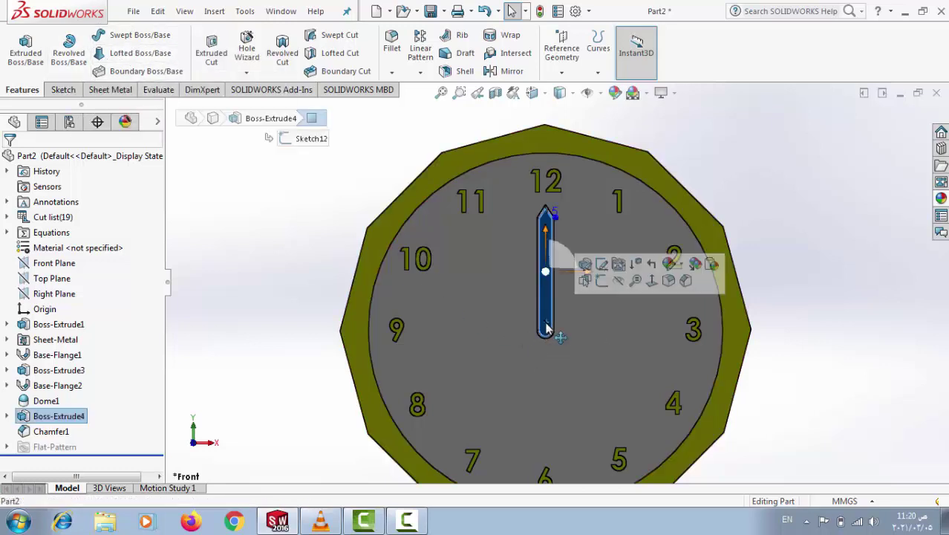
click(602, 281)
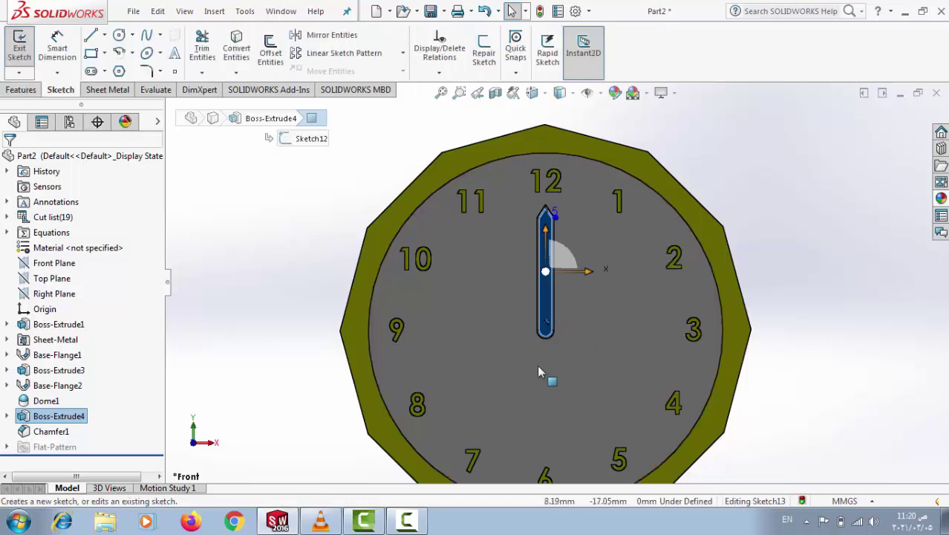
scroll(513, 321, down, 1)
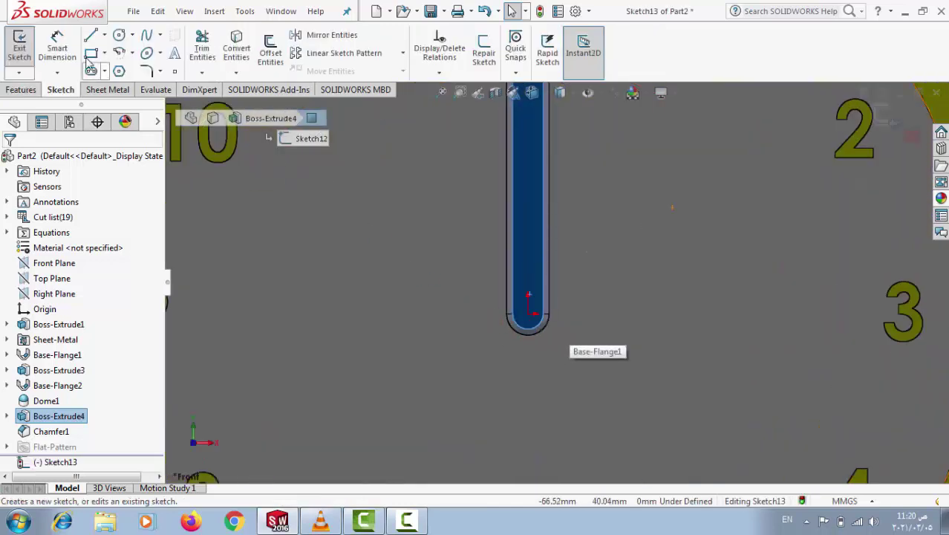
click(119, 35)
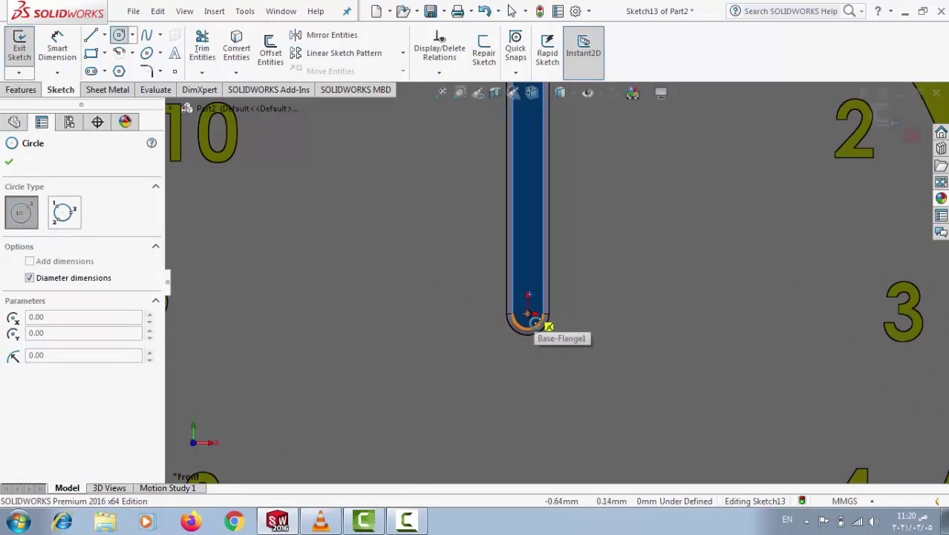
drag(529, 314, 538, 332)
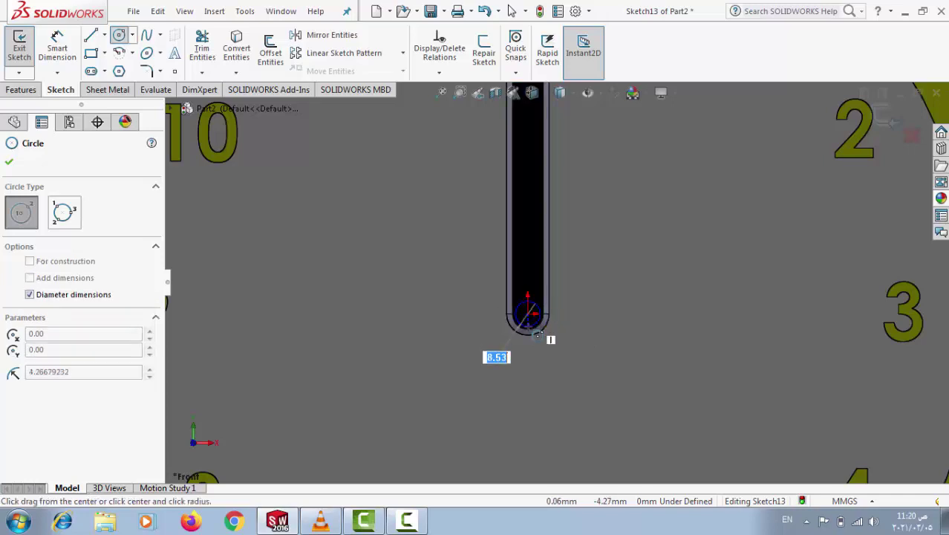
drag(538, 332, 538, 339)
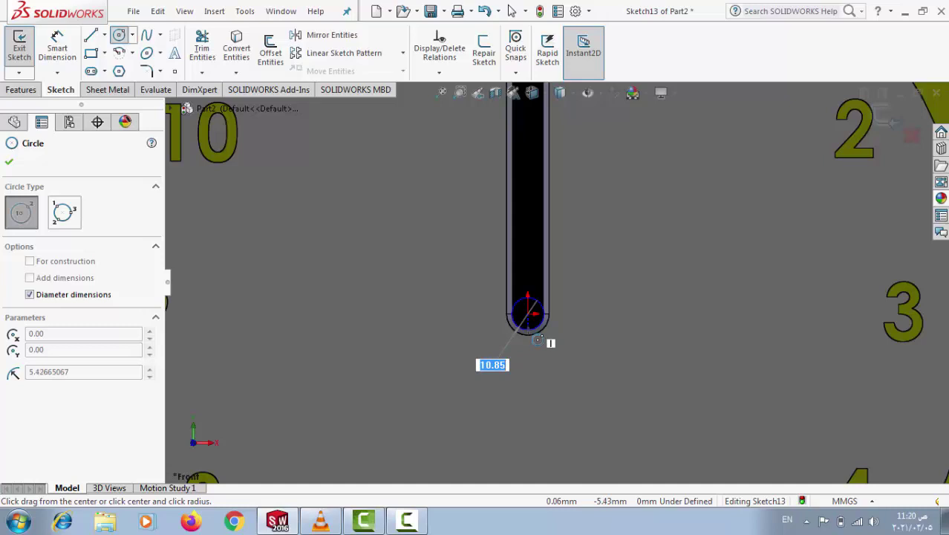
click(538, 339)
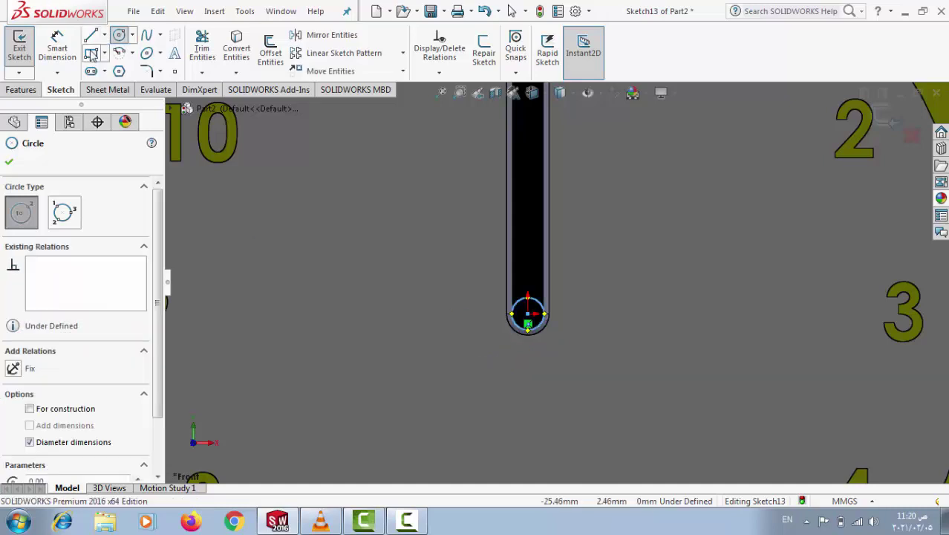
Draw a rectangle from the pivot circle to the 3 and add two arrow-tip lines.
click(91, 53)
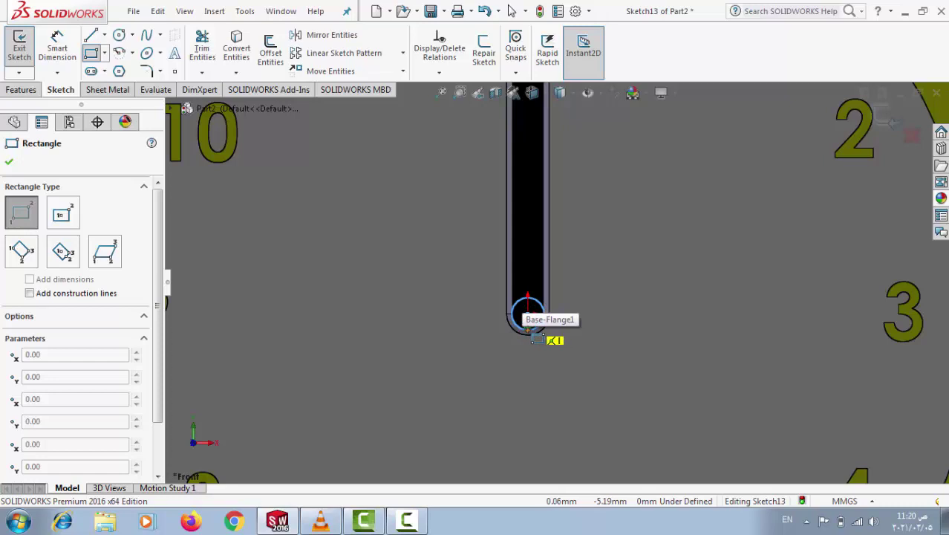
click(534, 335)
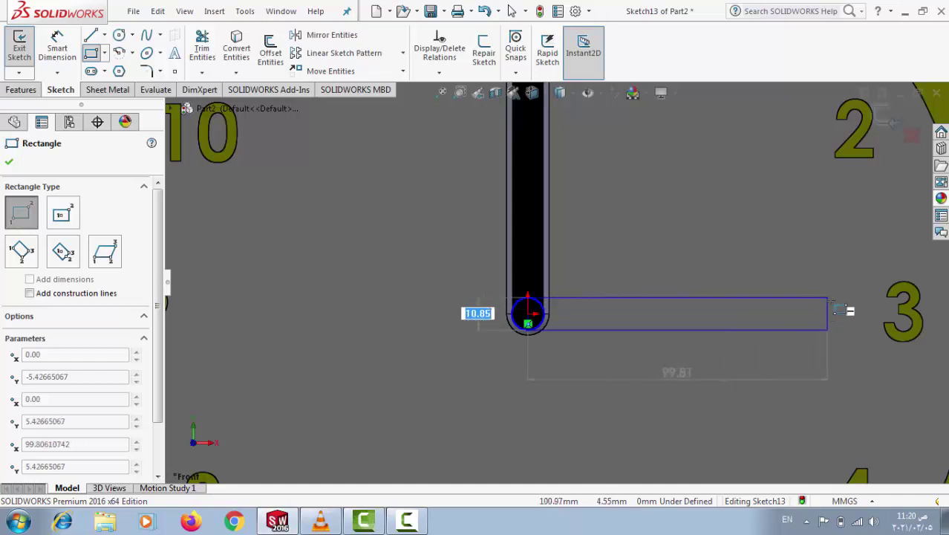
click(835, 298)
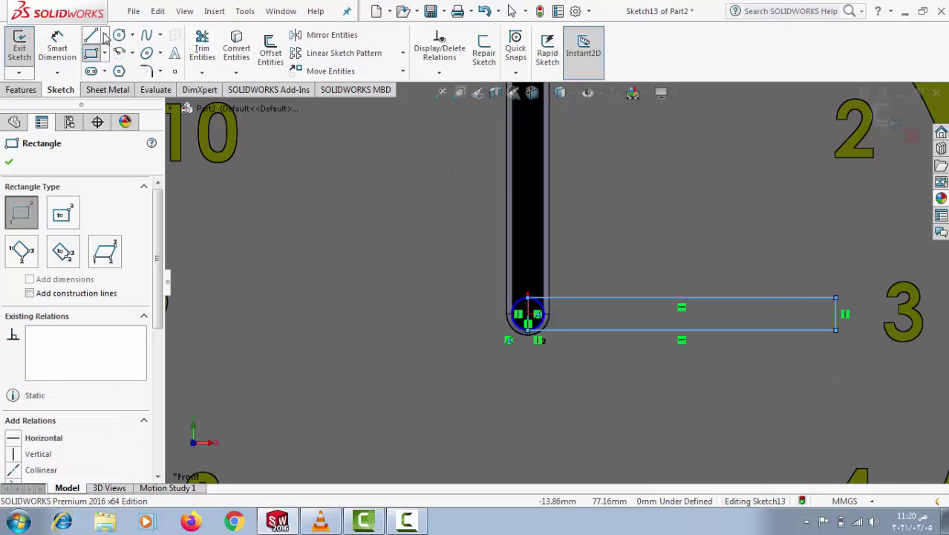
click(104, 35)
click(104, 50)
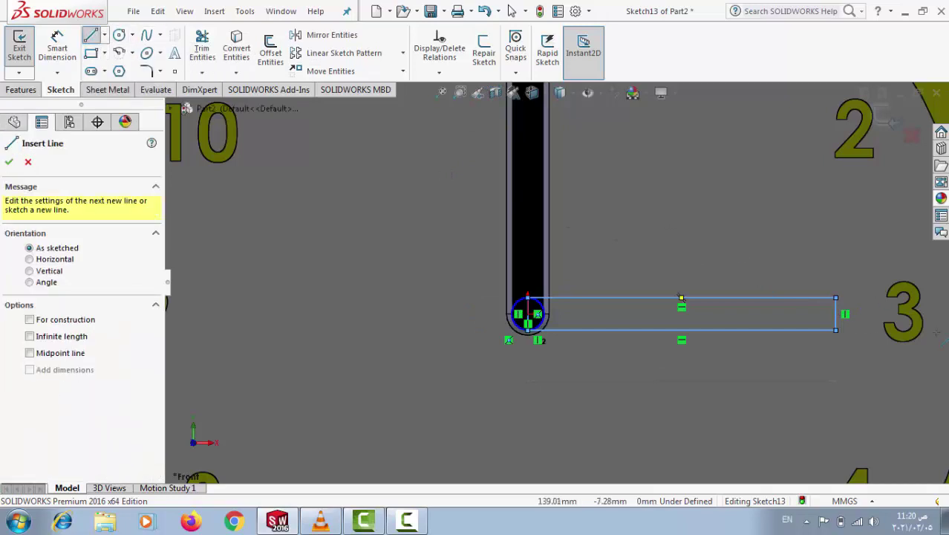
click(835, 299)
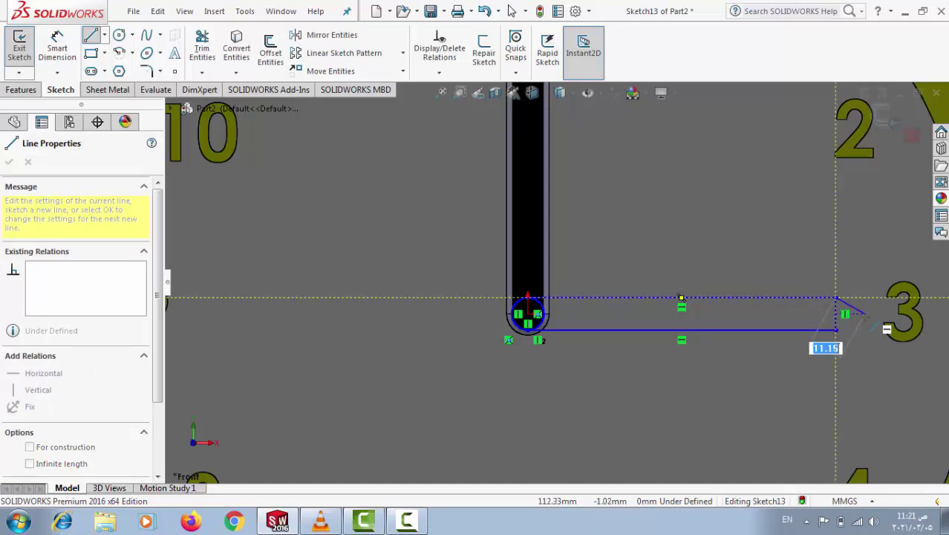
click(837, 298)
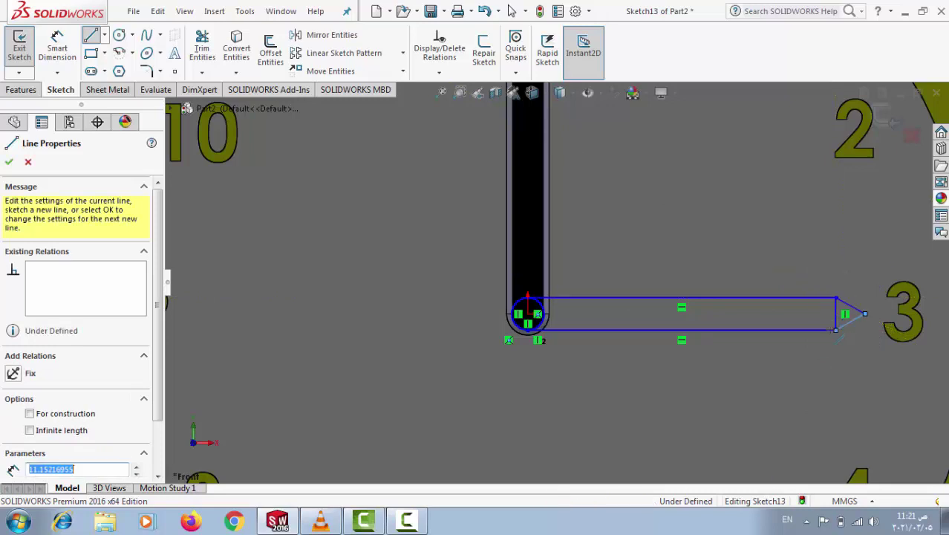
click(8, 163)
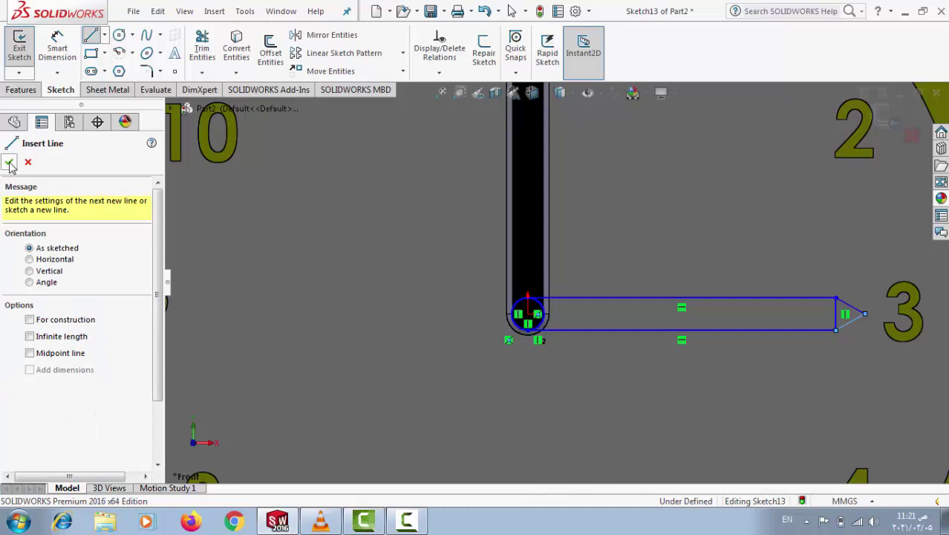
Trim the overlapping lines to leave a clean arrow-shaped hand outline.
click(202, 49)
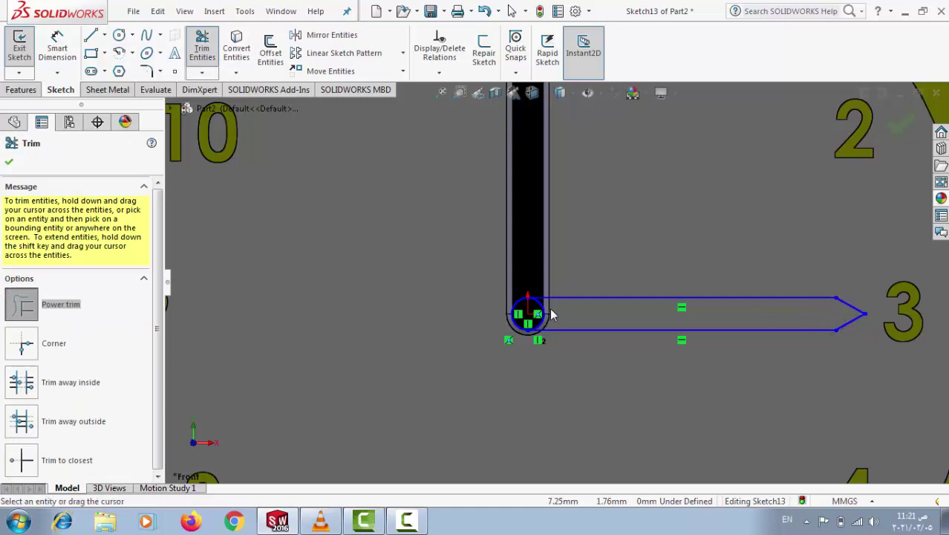
drag(571, 310, 538, 315)
click(9, 165)
Extrude the arrow sketch 5 mm Blind with Merge result off as Boss-Extrude5.
click(21, 89)
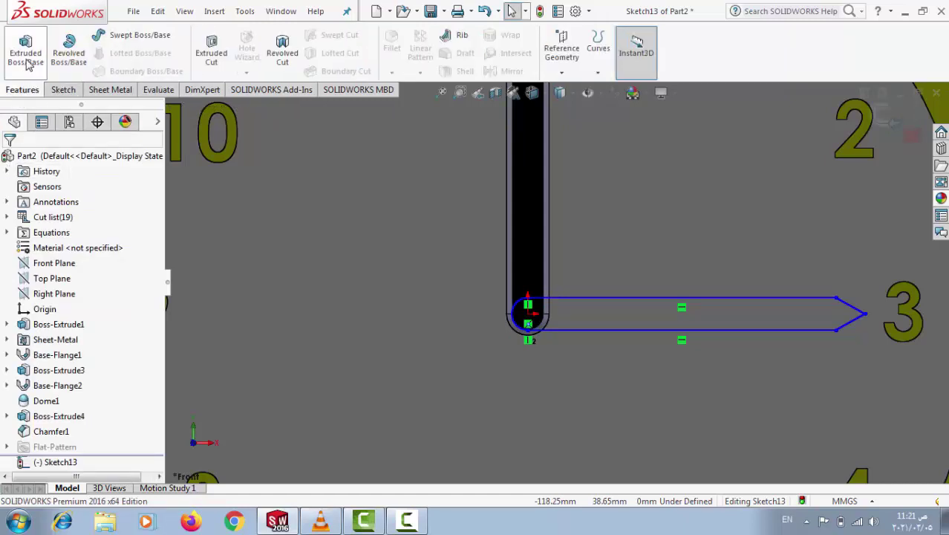
click(27, 60)
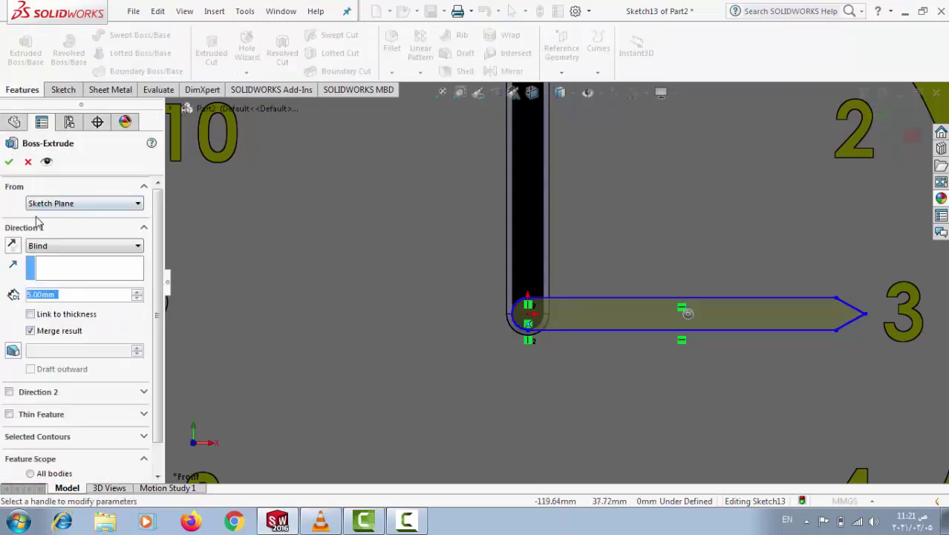
click(28, 330)
click(10, 165)
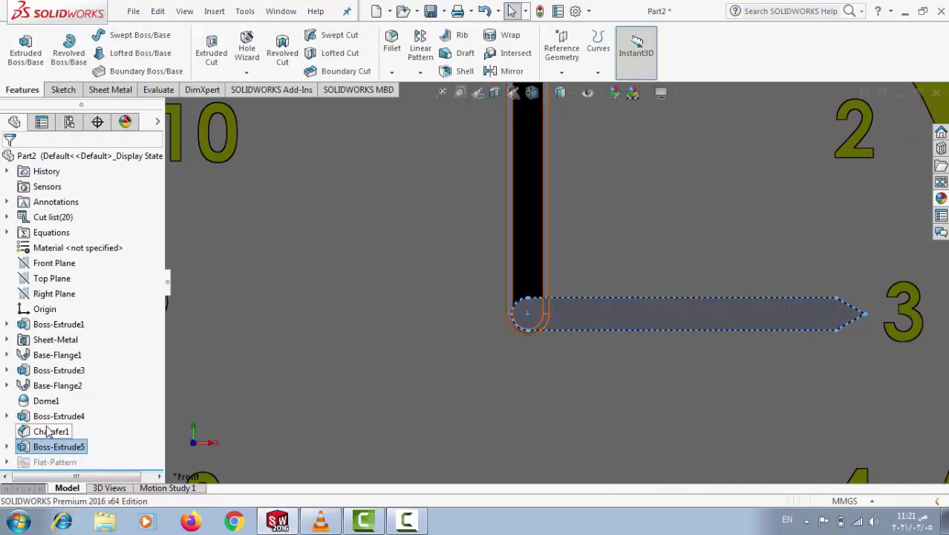
click(393, 73)
Chamfer the second hand's face, side, tip and rounded-end edges by 1 mm at 45°.
click(420, 104)
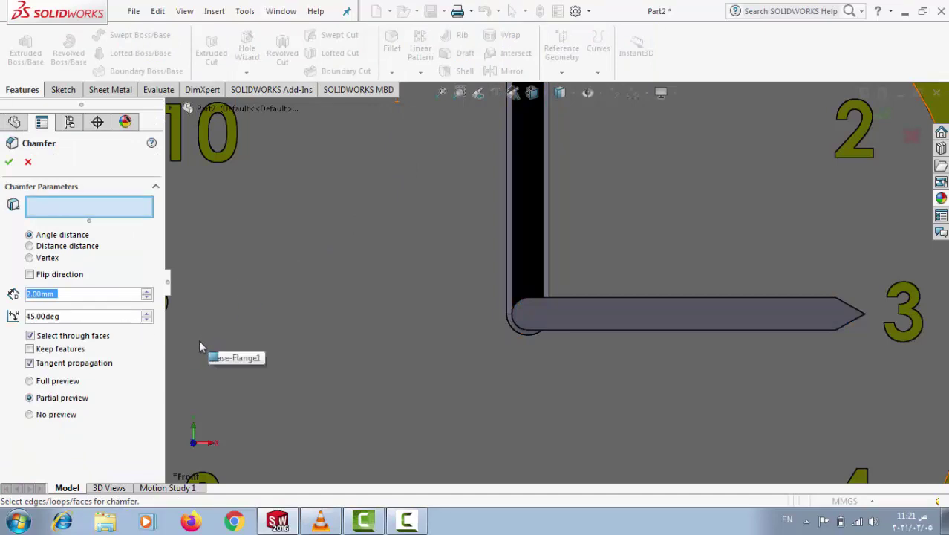
click(570, 317)
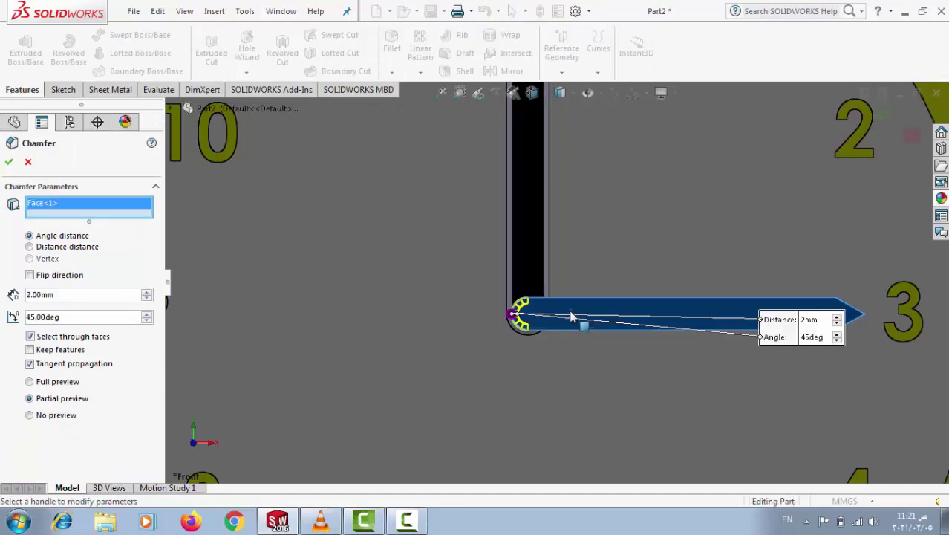
click(590, 327)
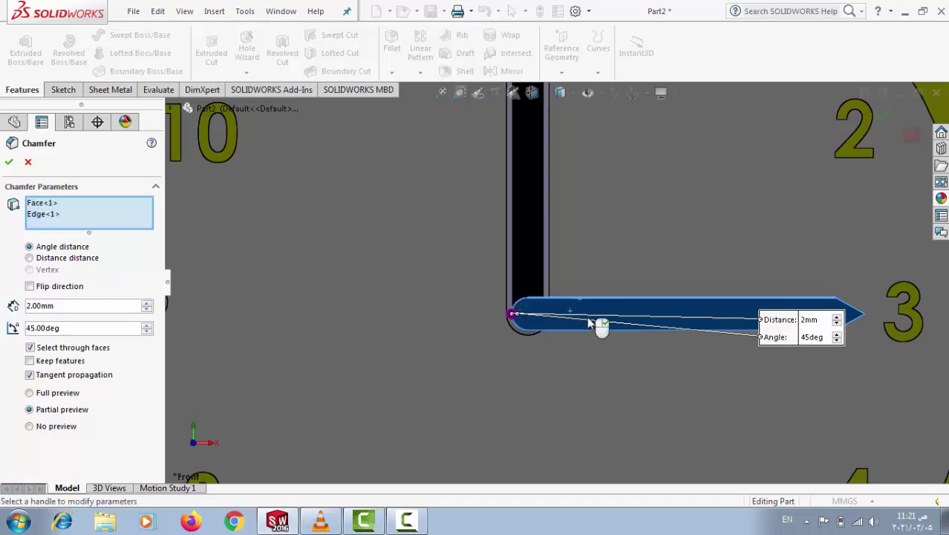
click(592, 330)
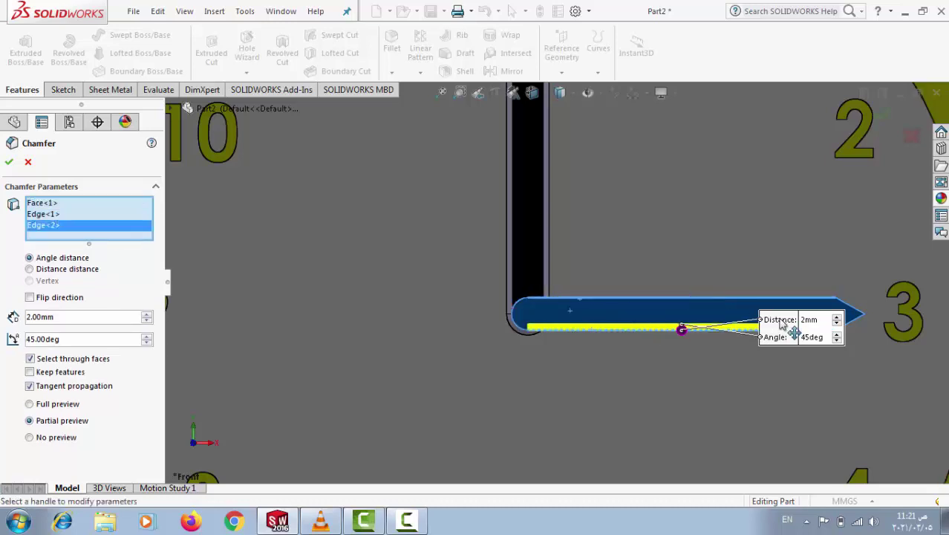
click(855, 311)
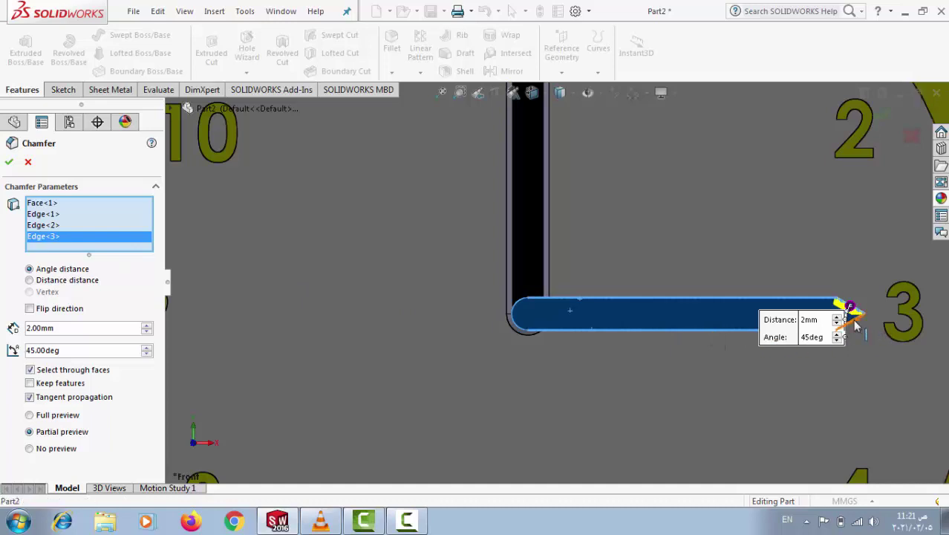
click(540, 331)
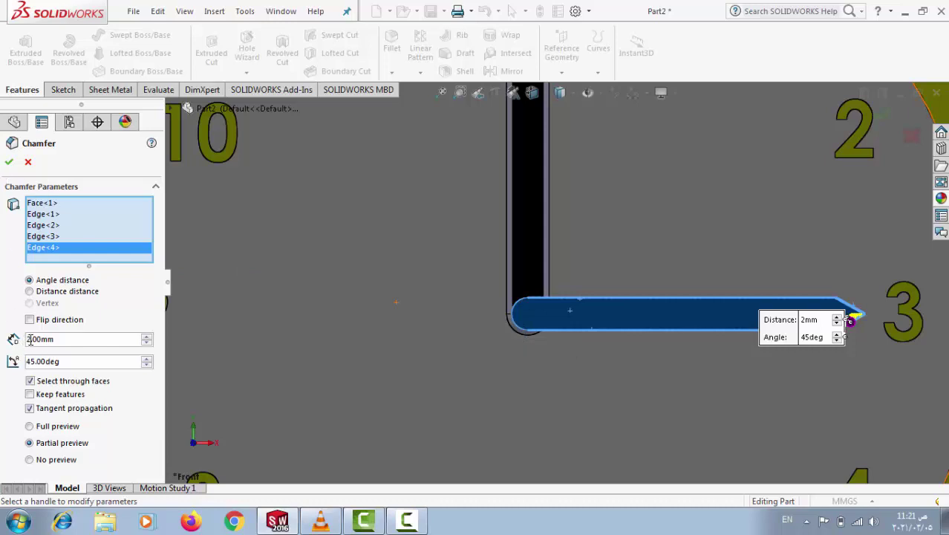
key(BackSpace)
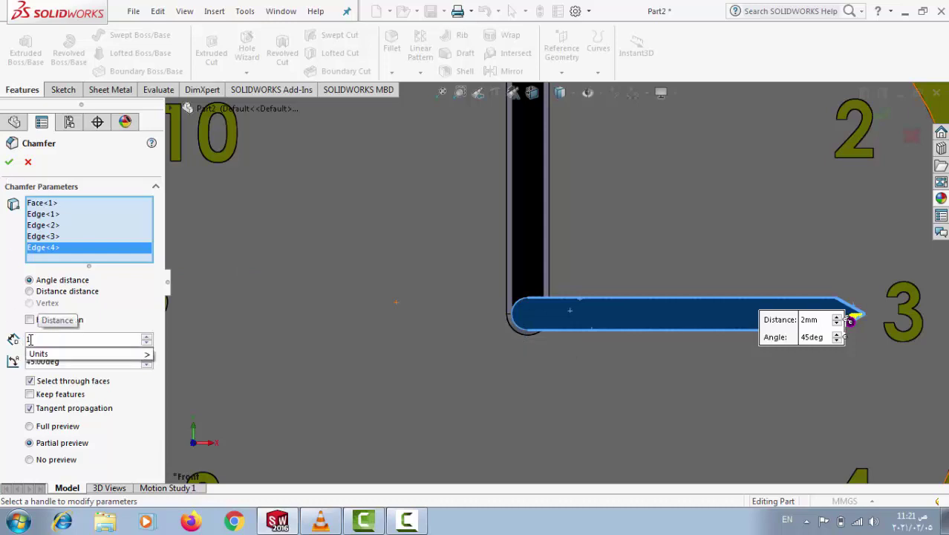
text(1)
key(Return)
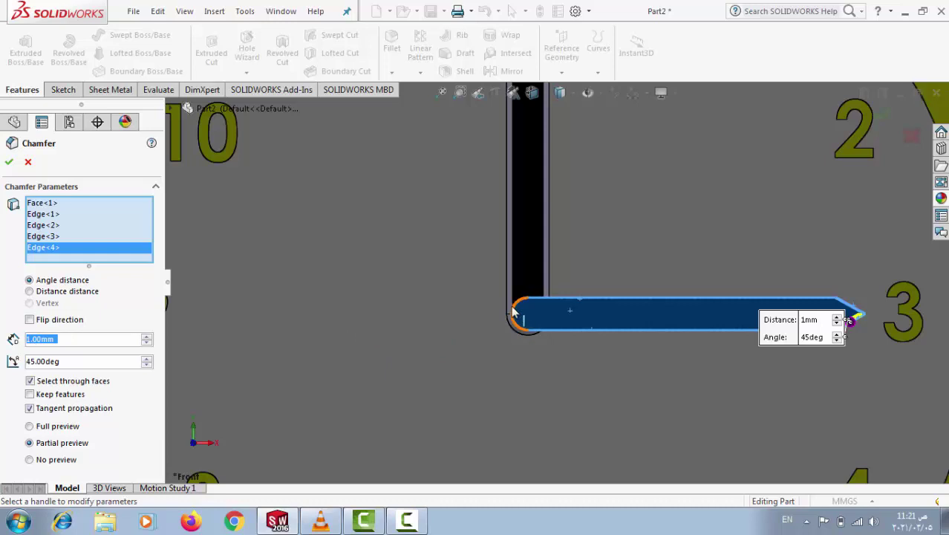
click(512, 311)
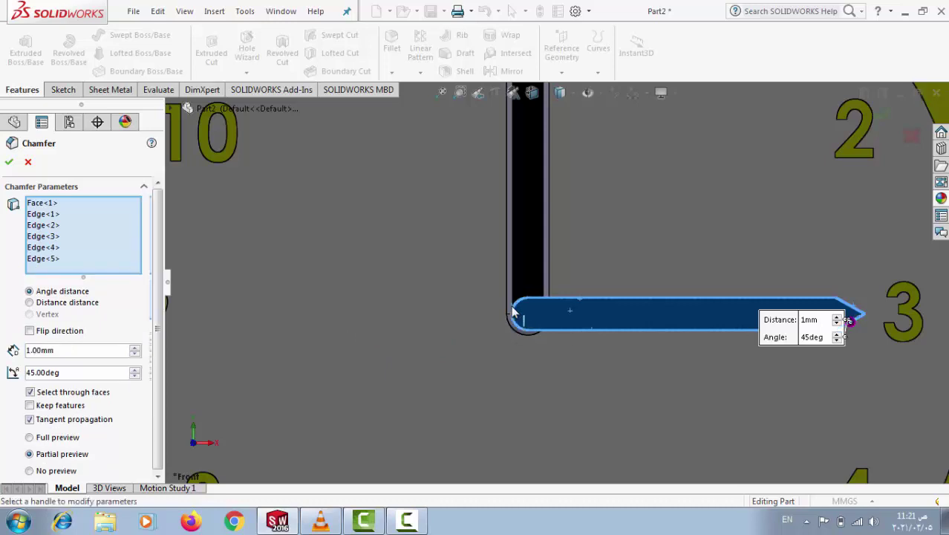
click(11, 163)
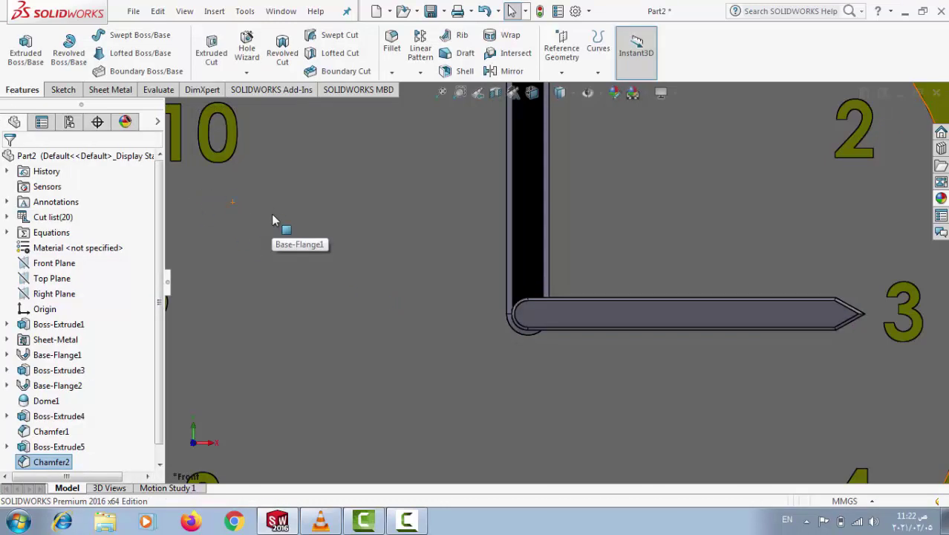
Bring up the appearance choices for the clock hand and its face, confirming an initial colour edit.
click(653, 315)
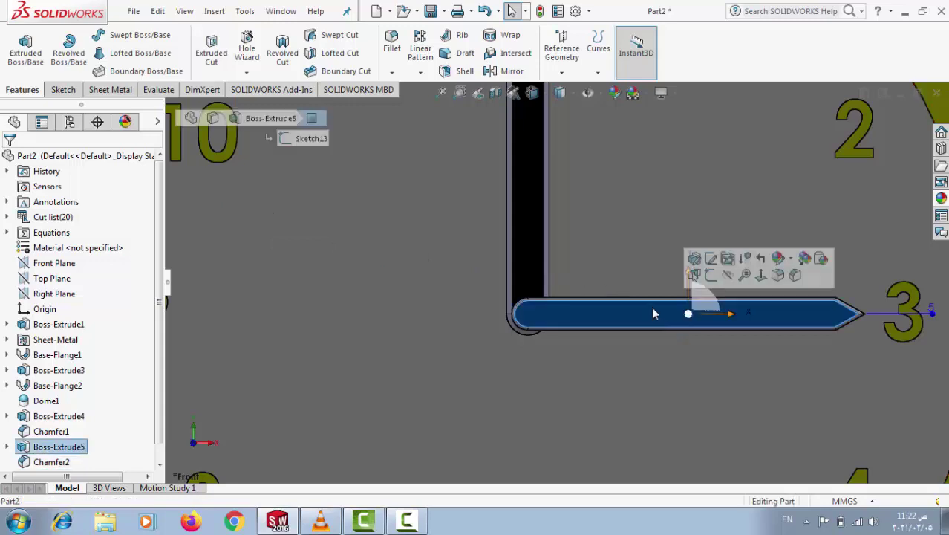
click(777, 258)
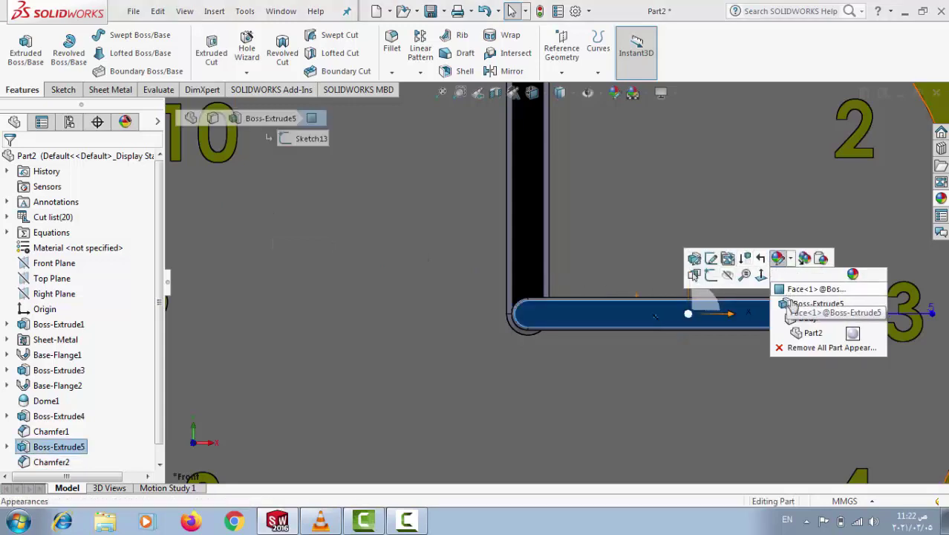
click(312, 352)
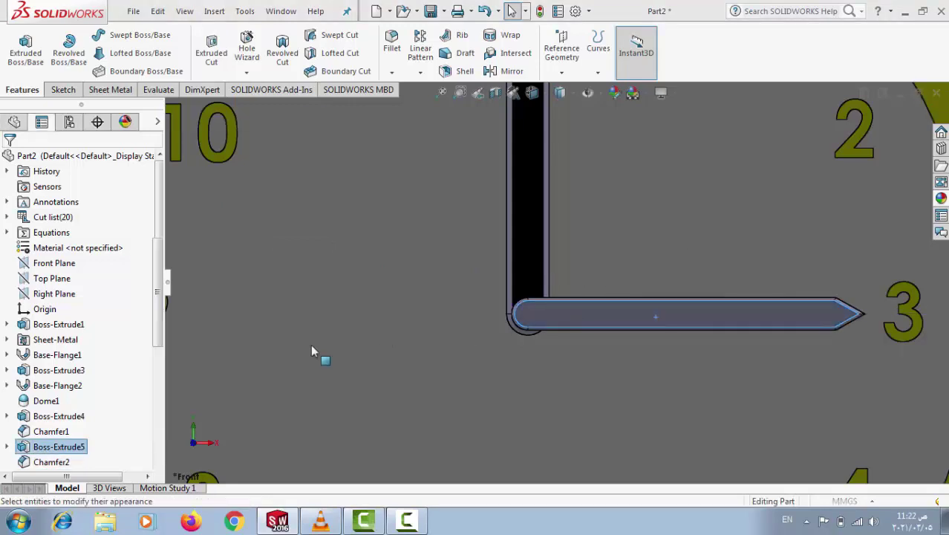
click(8, 162)
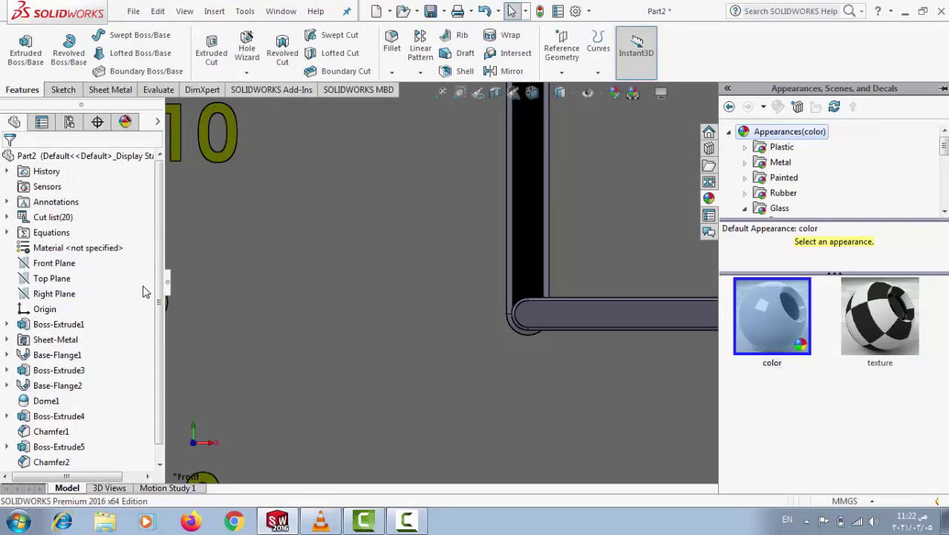
click(566, 314)
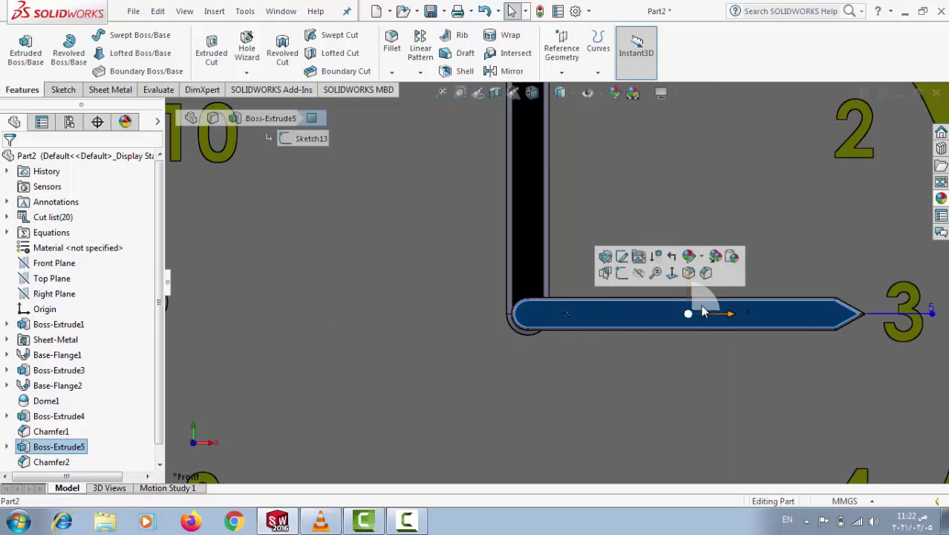
click(694, 261)
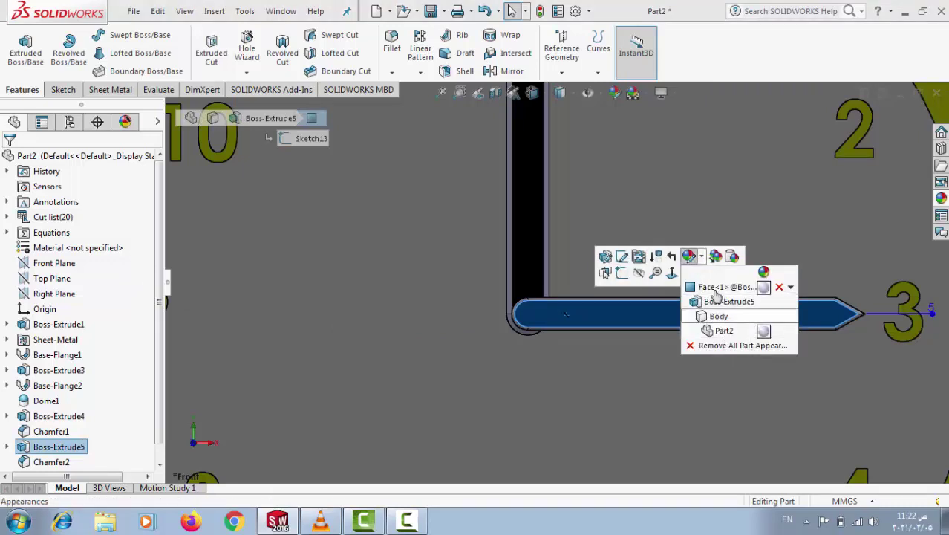
click(707, 286)
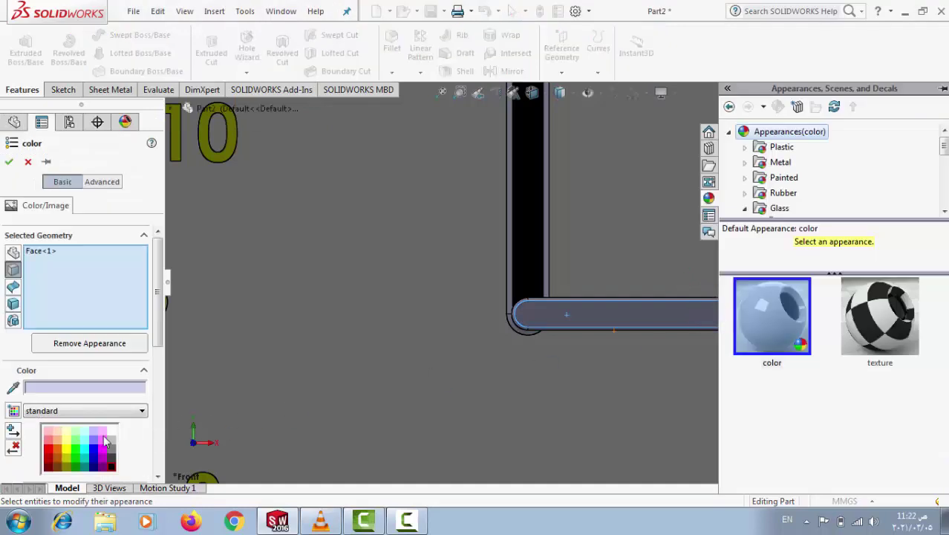
click(10, 163)
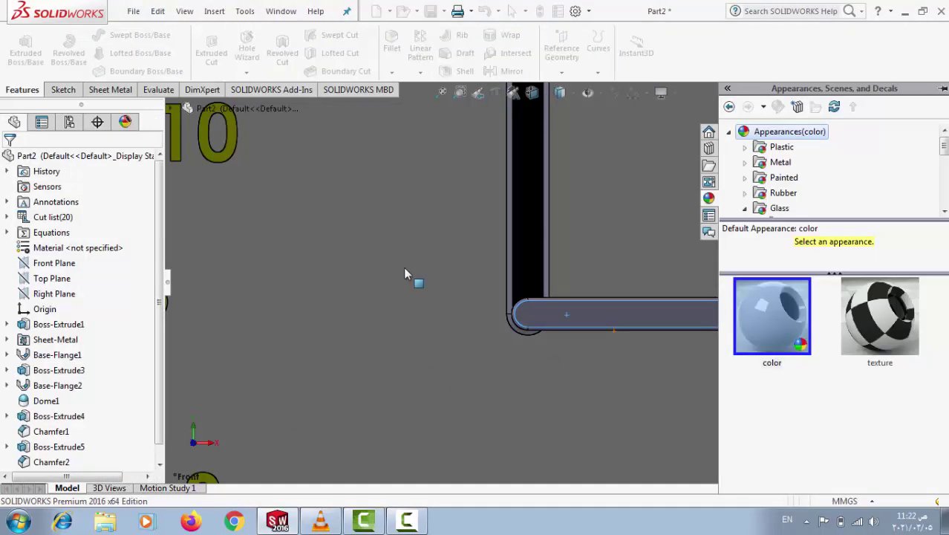
Apply a black appearance to the whole Boss-Extrude5 hand feature.
click(604, 309)
click(730, 253)
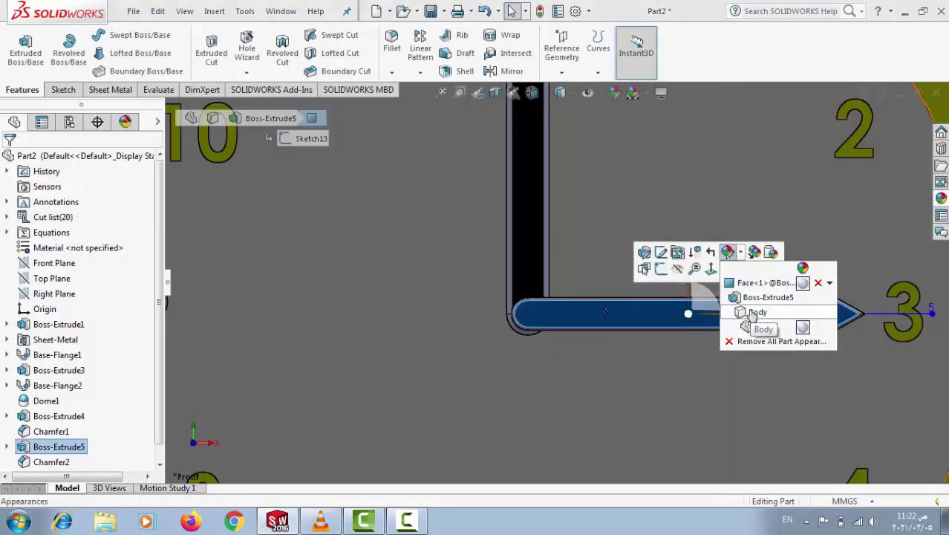
click(757, 297)
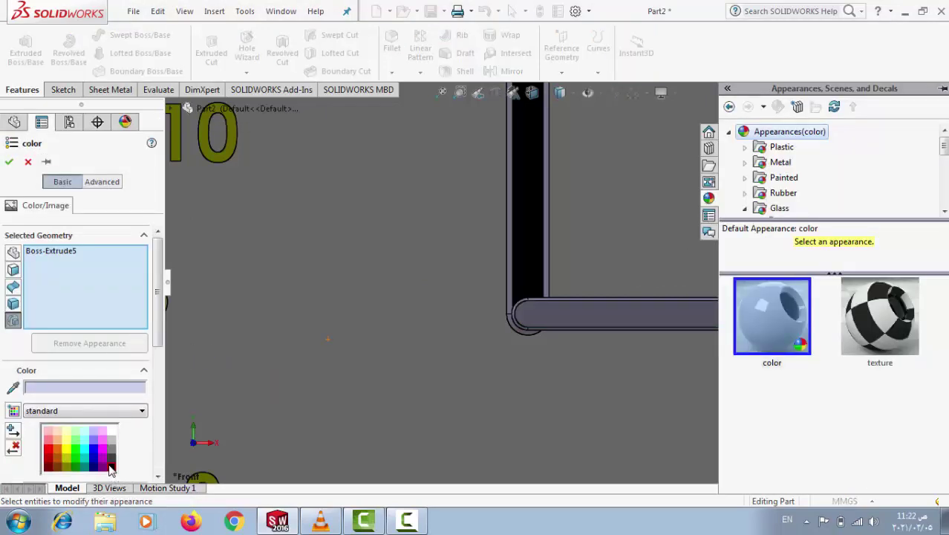
click(110, 466)
click(8, 161)
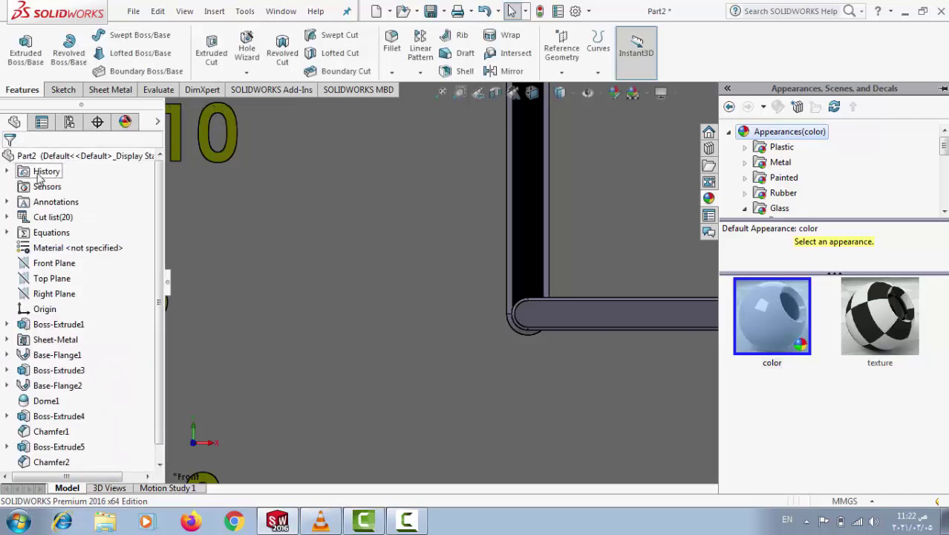
Make the hand's front face, Face<1>, black as well.
click(635, 319)
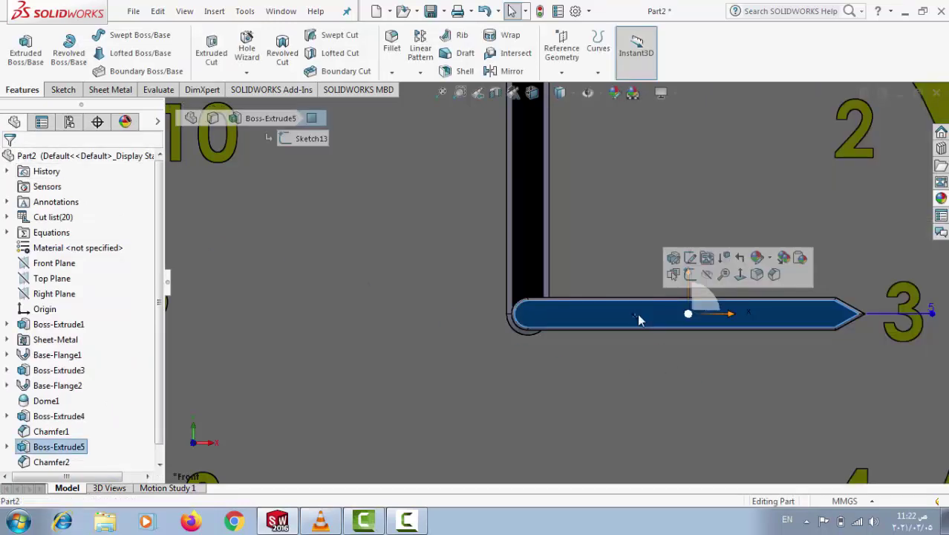
click(757, 257)
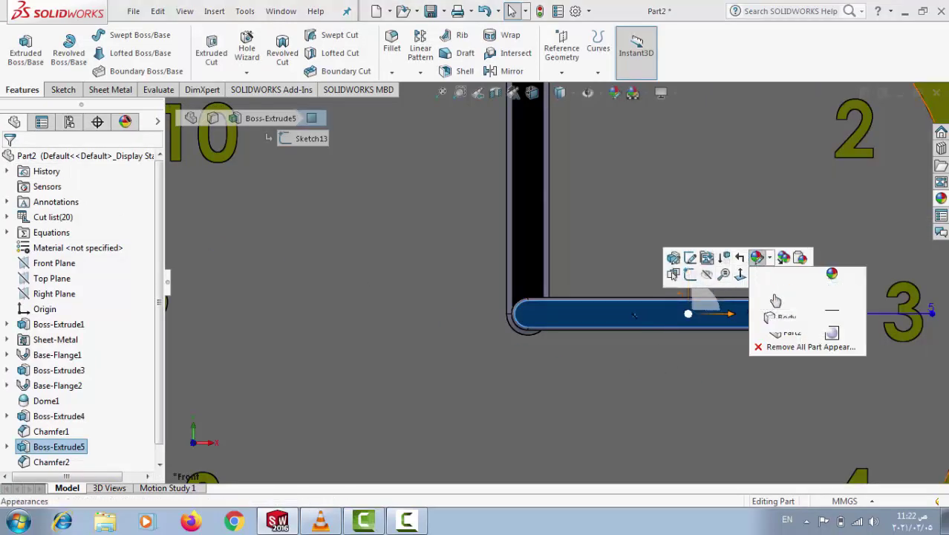
click(151, 446)
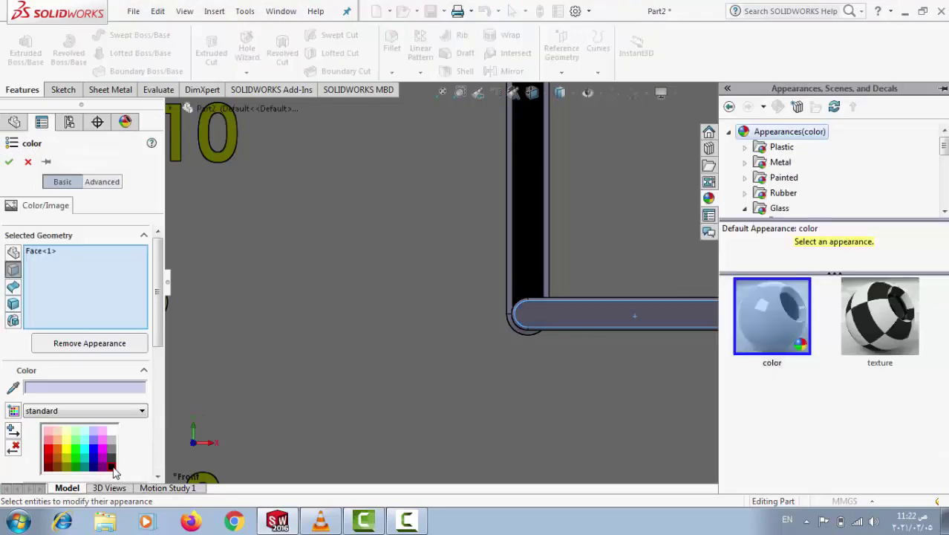
click(112, 467)
click(9, 162)
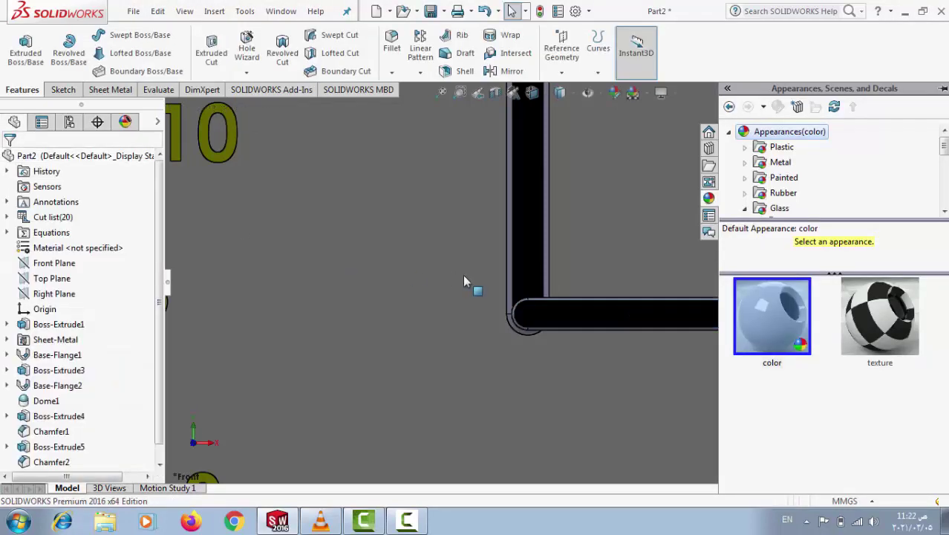
click(438, 285)
key(f)
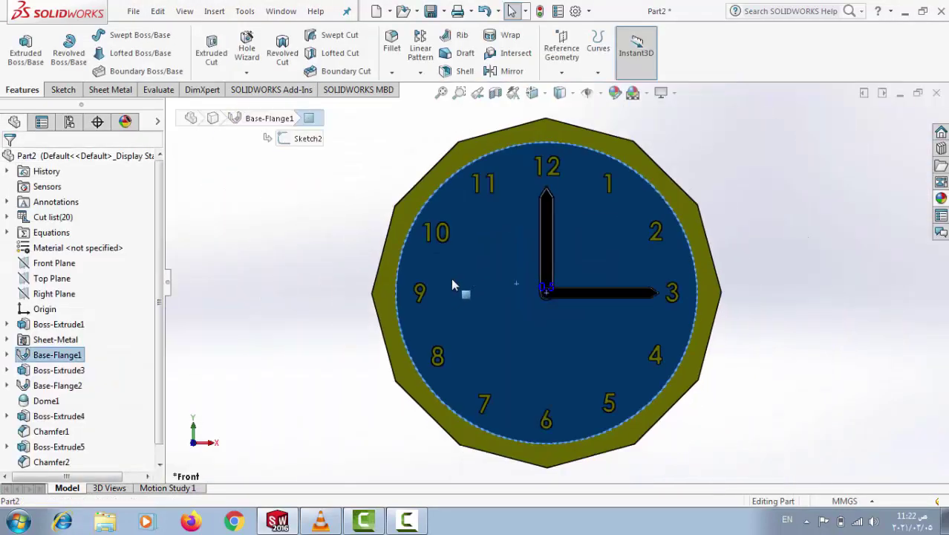
click(760, 252)
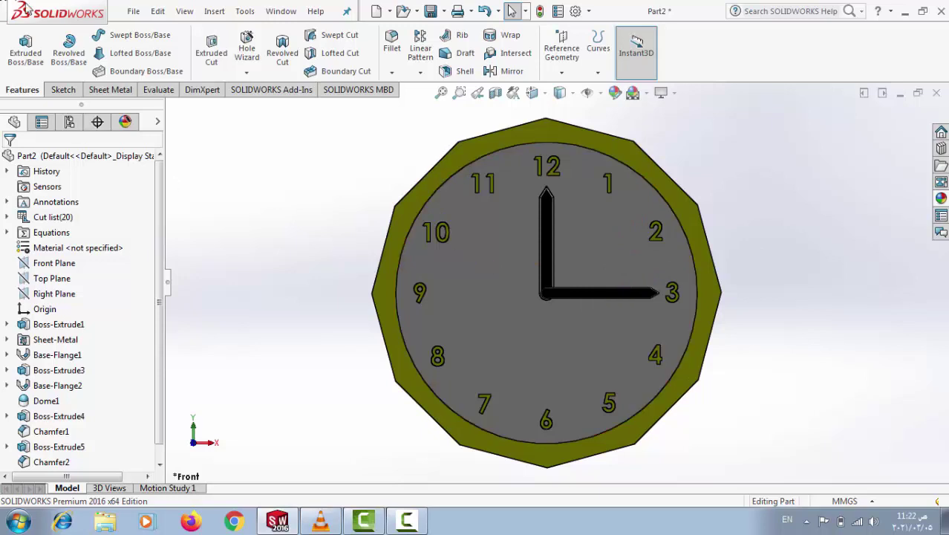
scroll(587, 260, down, 3)
scroll(513, 327, down, 1)
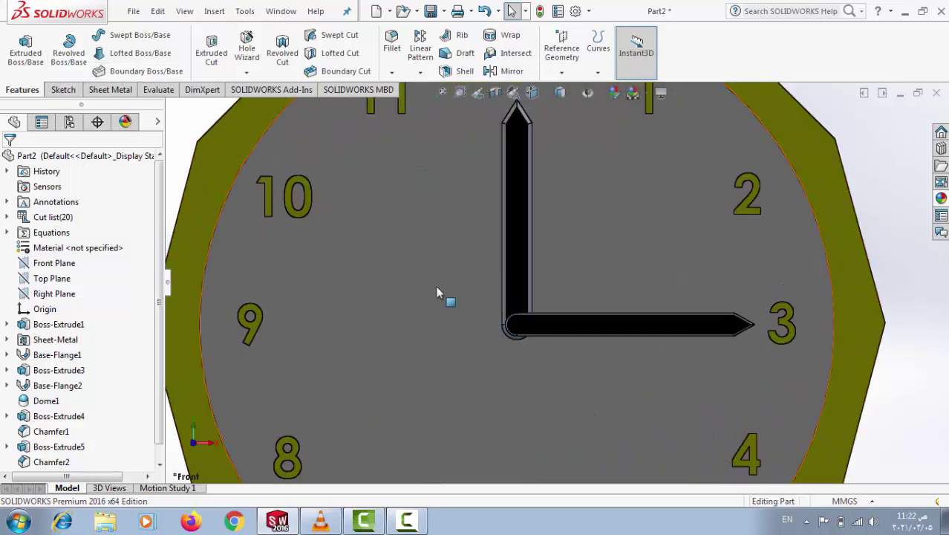
click(534, 332)
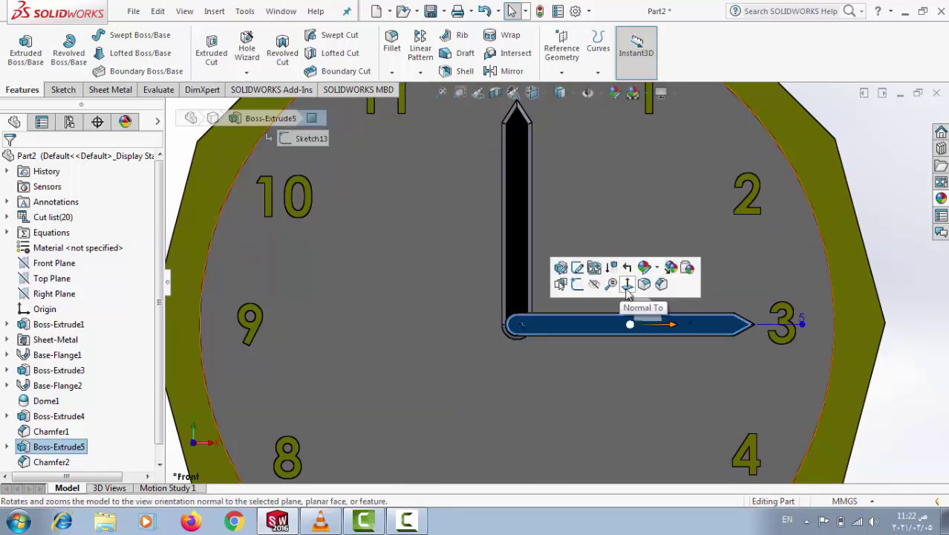
Start a sketch on the hand face with a small circle centred on the hand pivot.
click(577, 284)
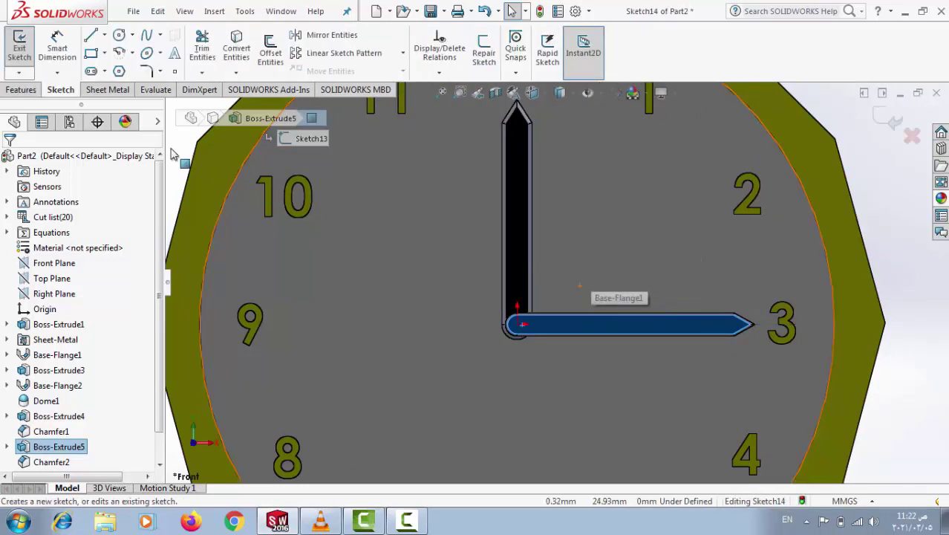
key(c)
scroll(522, 323, down, 2)
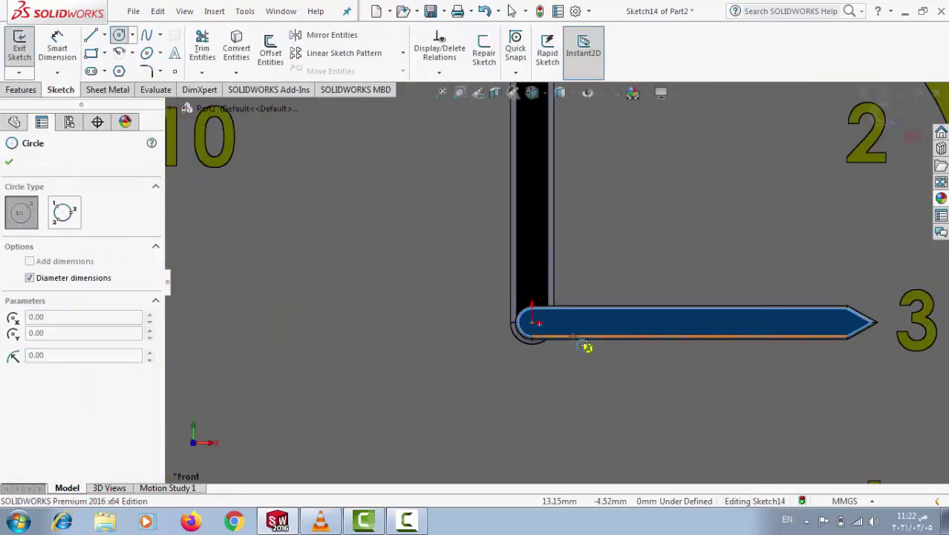
scroll(520, 323, down, 1)
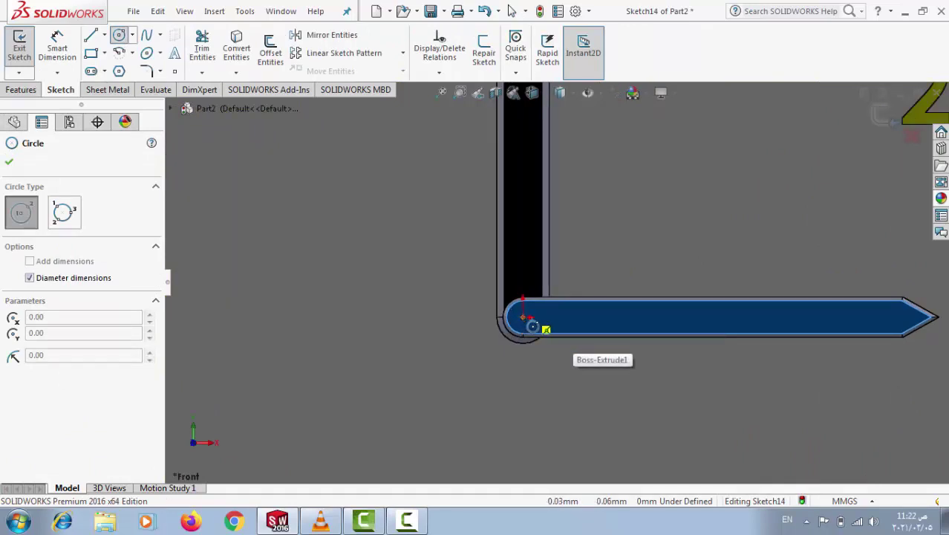
click(523, 317)
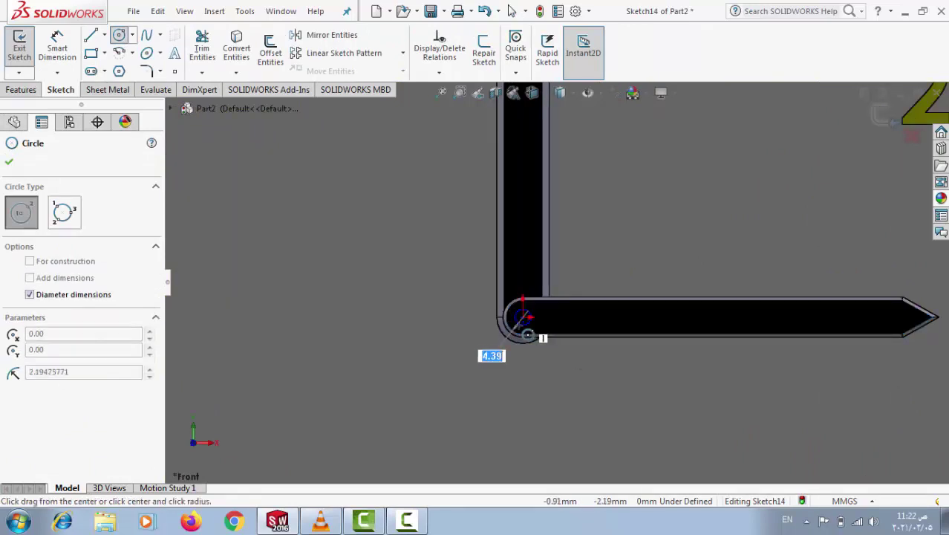
click(527, 334)
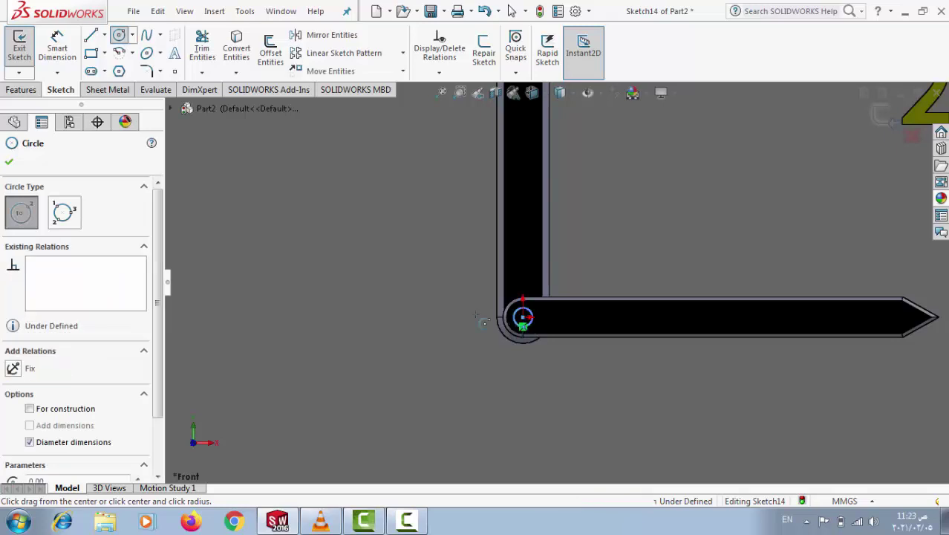
scroll(367, 260, up, 2)
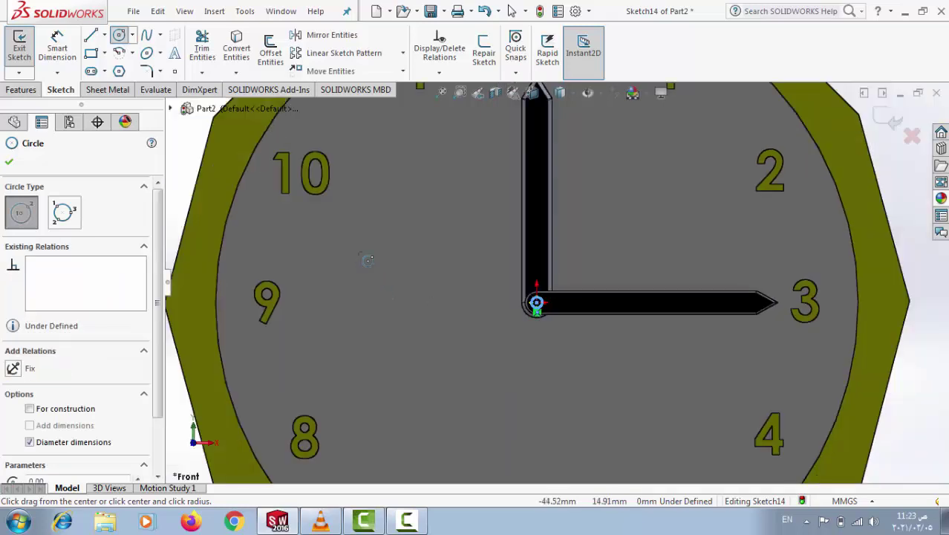
Draw two lines from the centre out toward the 9 forming the tapered tail.
click(91, 37)
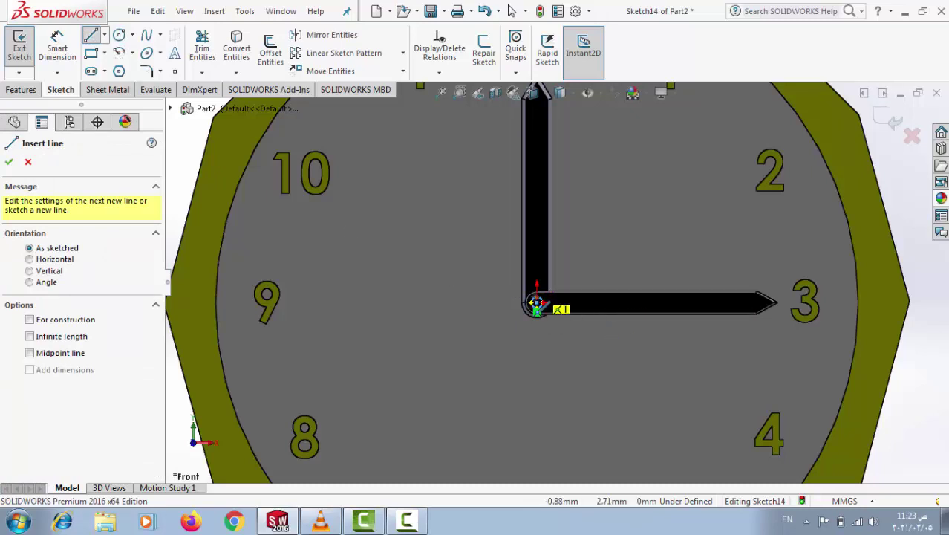
click(536, 303)
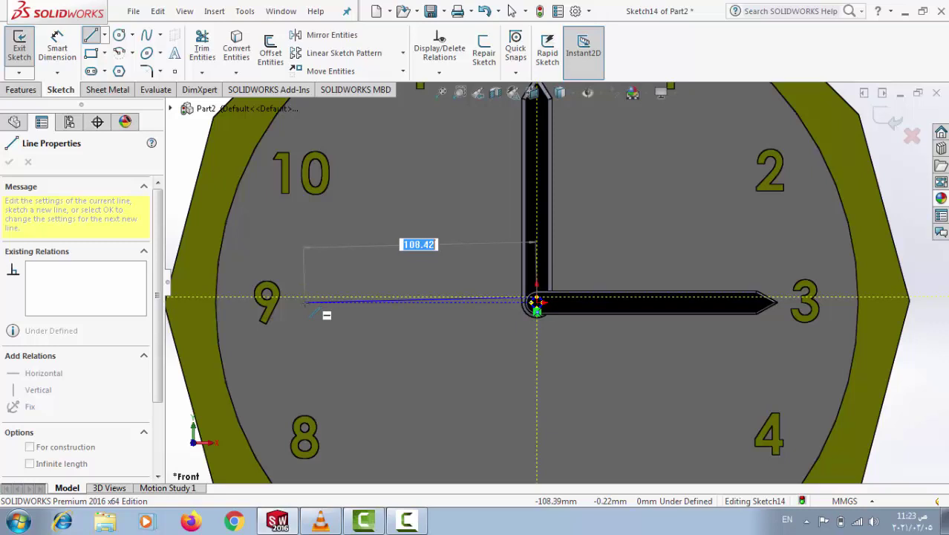
click(304, 302)
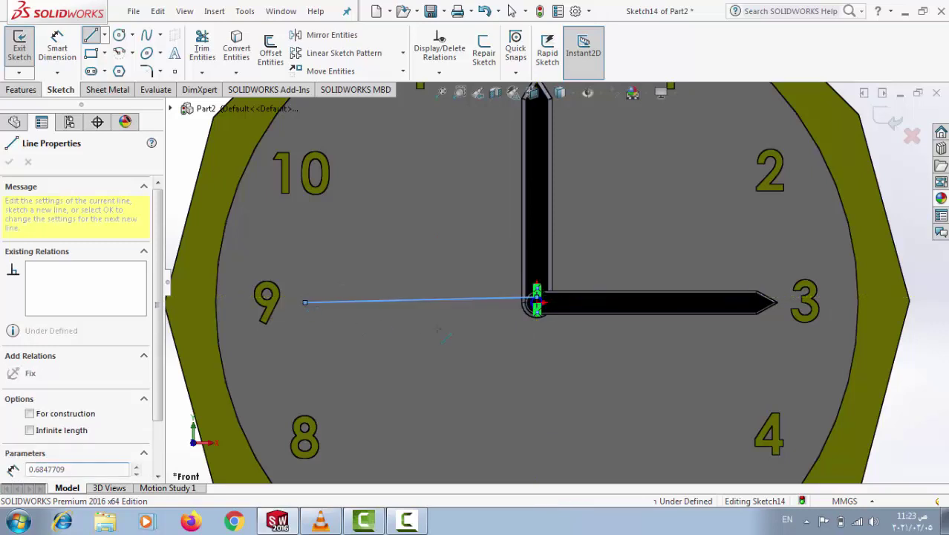
scroll(536, 301, down, 1)
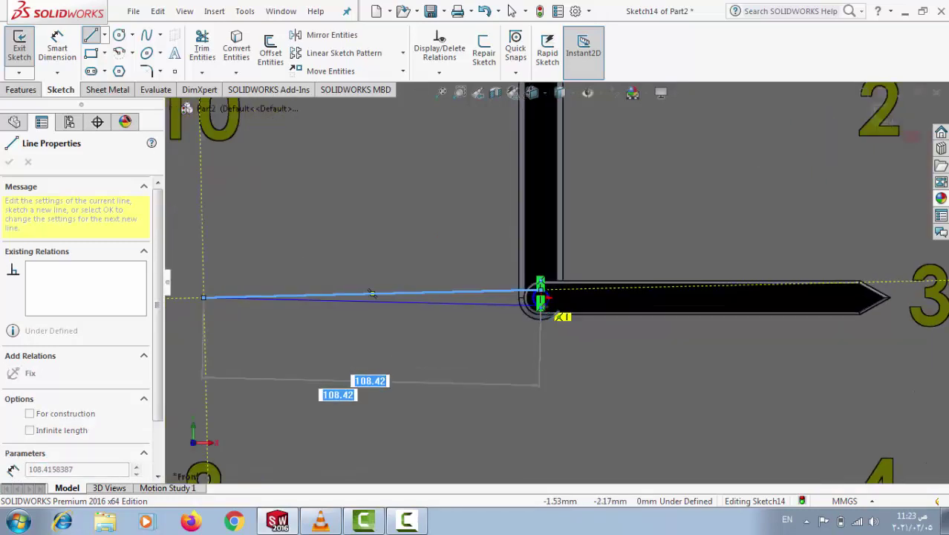
scroll(546, 301, down, 2)
scroll(549, 300, down, 1)
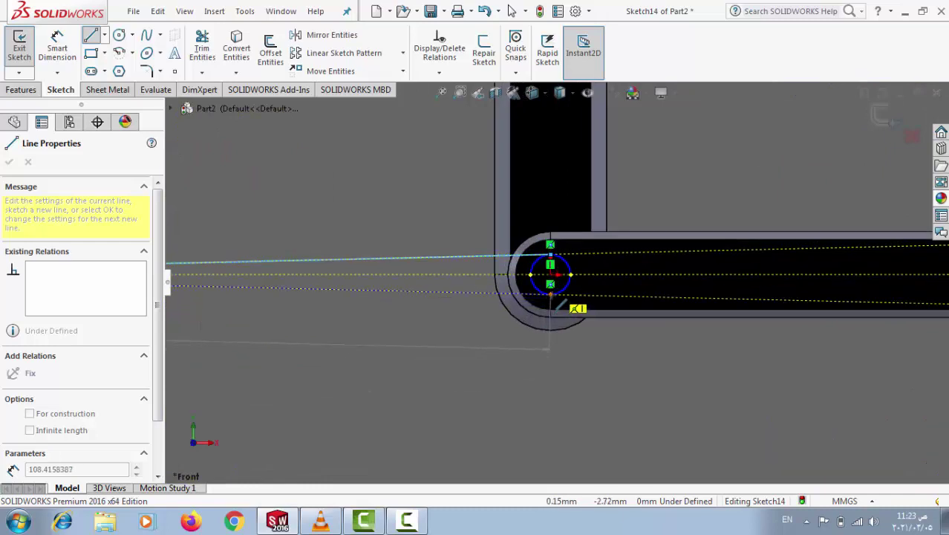
click(550, 294)
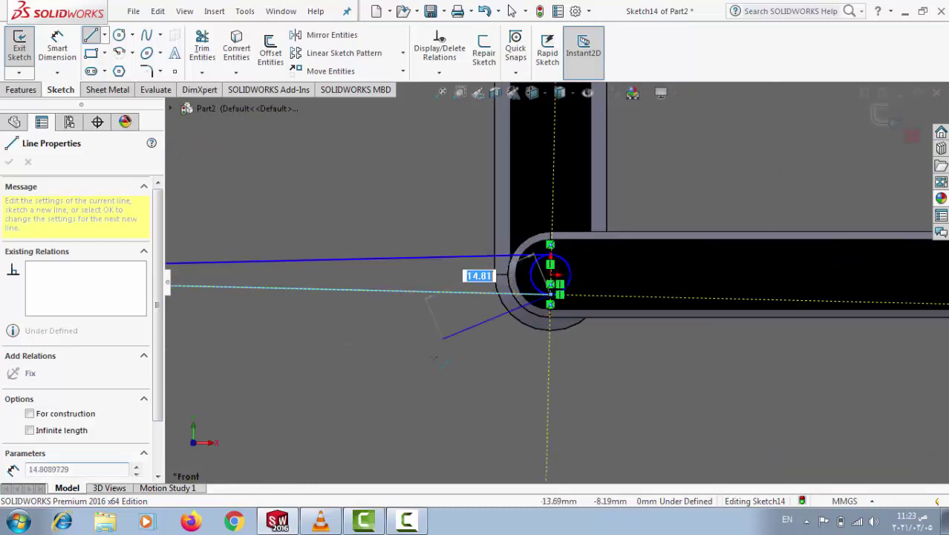
right_click(443, 330)
click(443, 338)
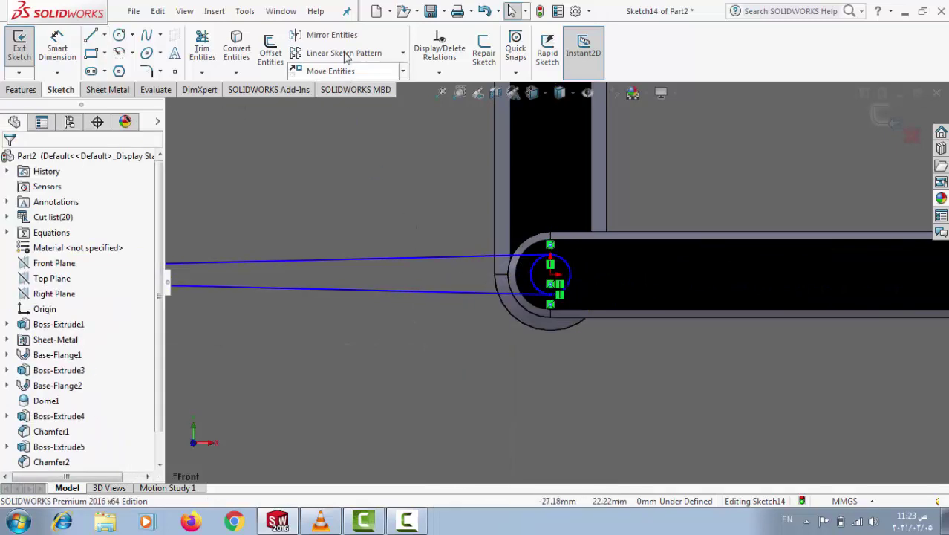
Trim away the circle's left half and exit the sketch.
click(204, 48)
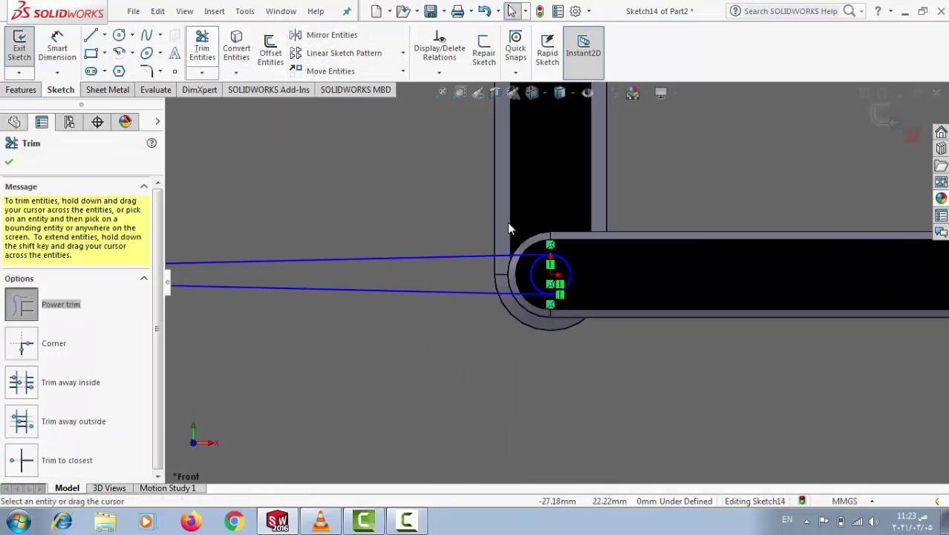
click(529, 276)
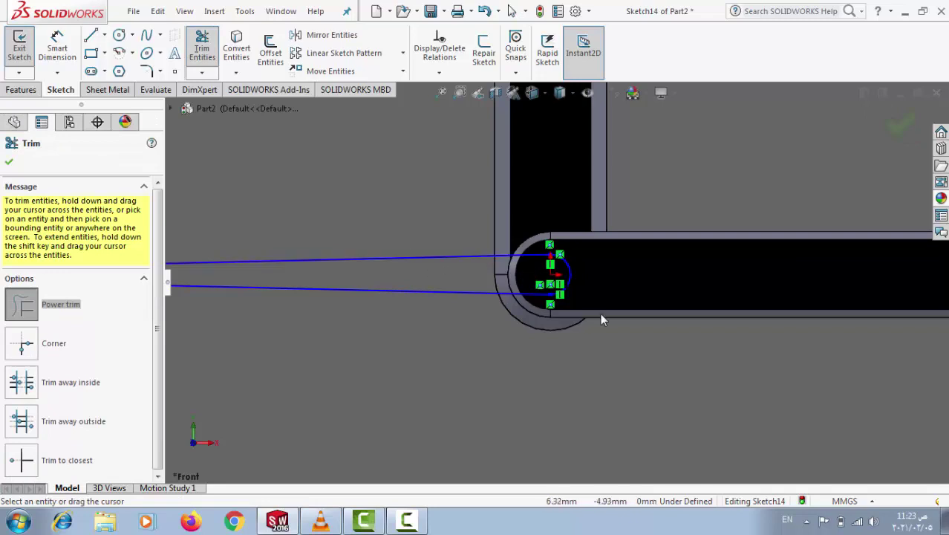
click(19, 47)
click(22, 90)
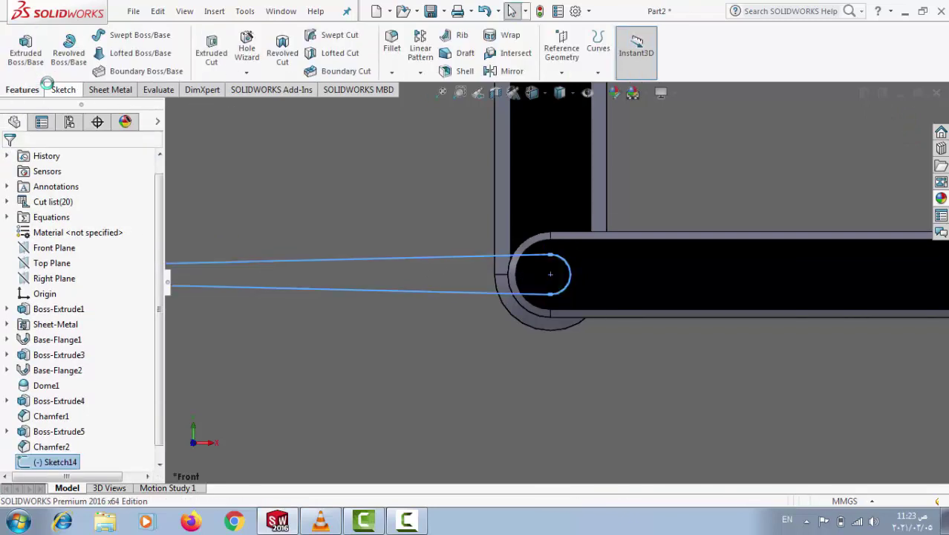
Extrude Sketch14 as the thin Extrude-Thin1 hand, then zoom in and select it.
click(25, 48)
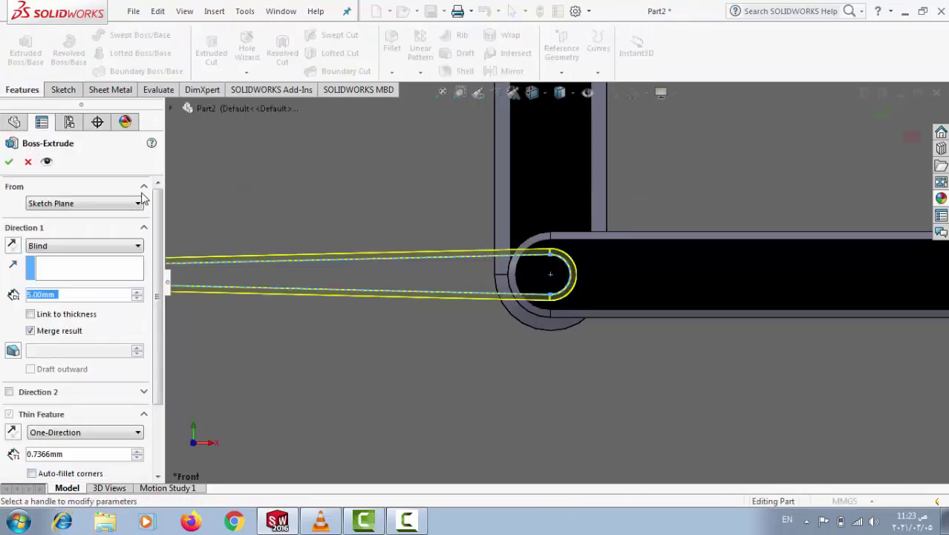
click(8, 163)
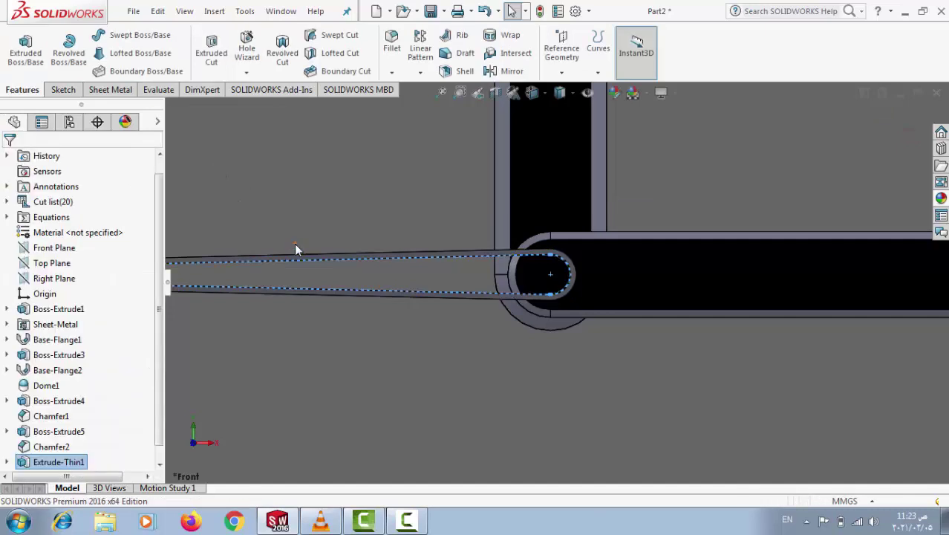
scroll(323, 318, up, 3)
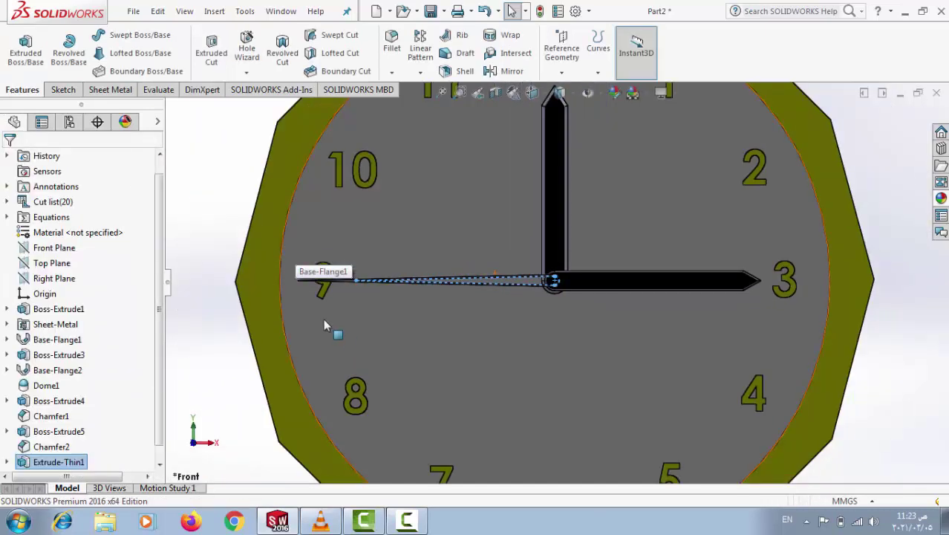
click(387, 311)
scroll(510, 288, down, 2)
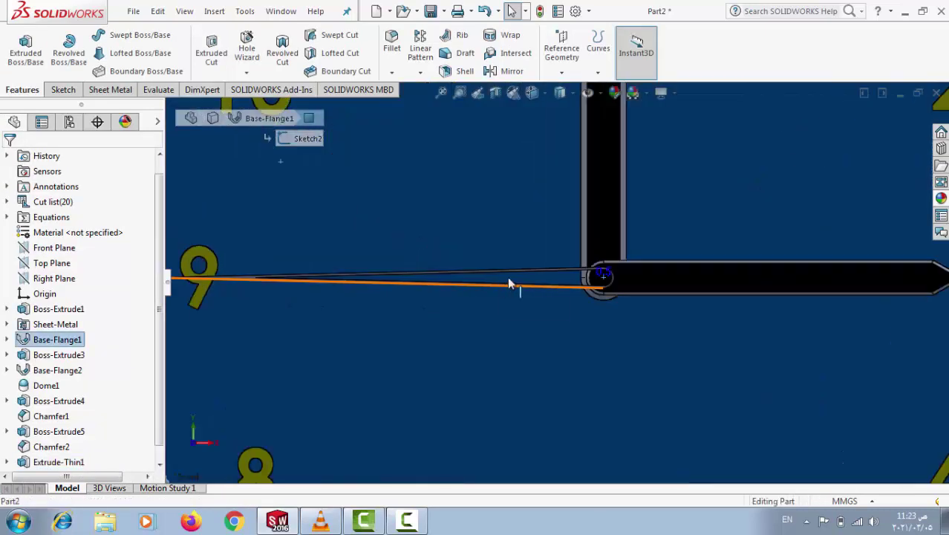
scroll(512, 283, down, 3)
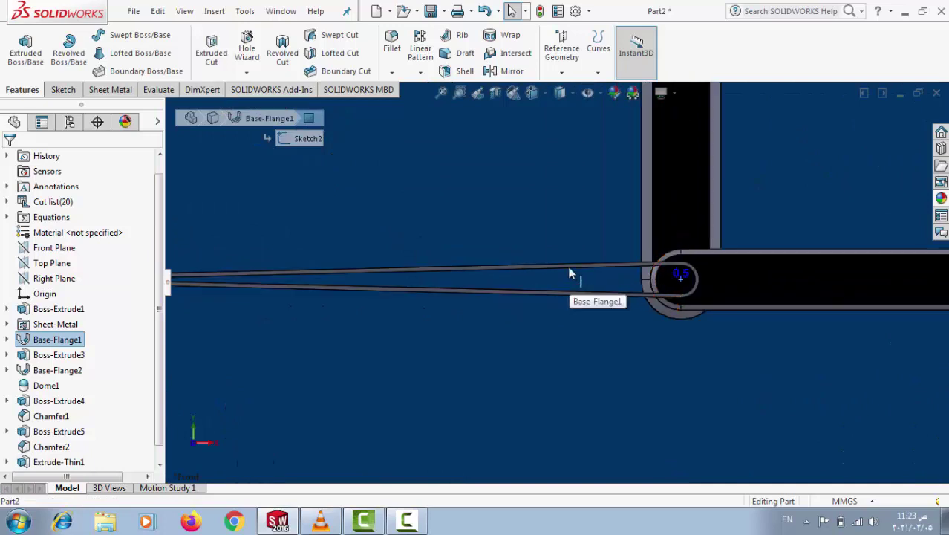
scroll(307, 282, down, 2)
scroll(300, 276, up, 1)
scroll(300, 277, up, 1)
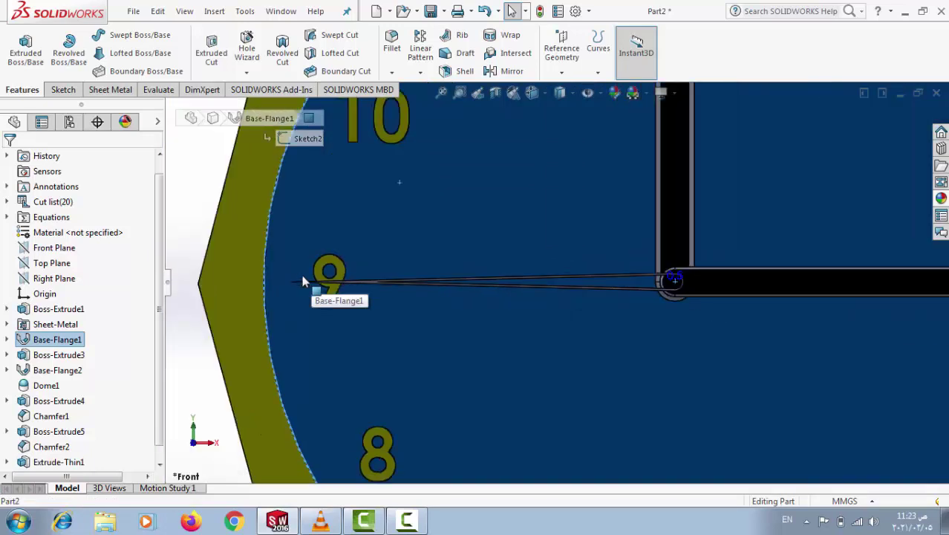
scroll(319, 281, down, 1)
scroll(401, 282, down, 3)
scroll(445, 289, down, 1)
scroll(705, 308, up, 2)
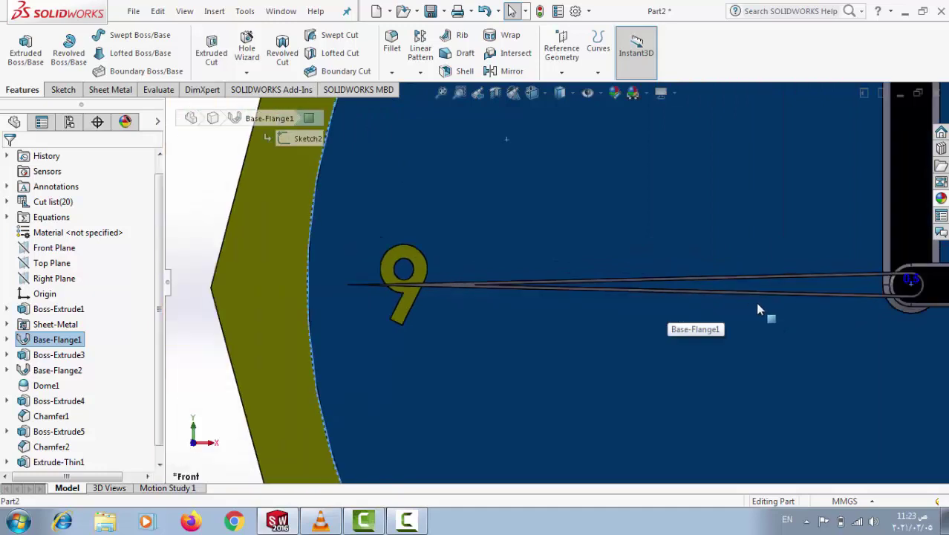
scroll(765, 298, up, 2)
scroll(673, 280, down, 2)
scroll(674, 282, down, 1)
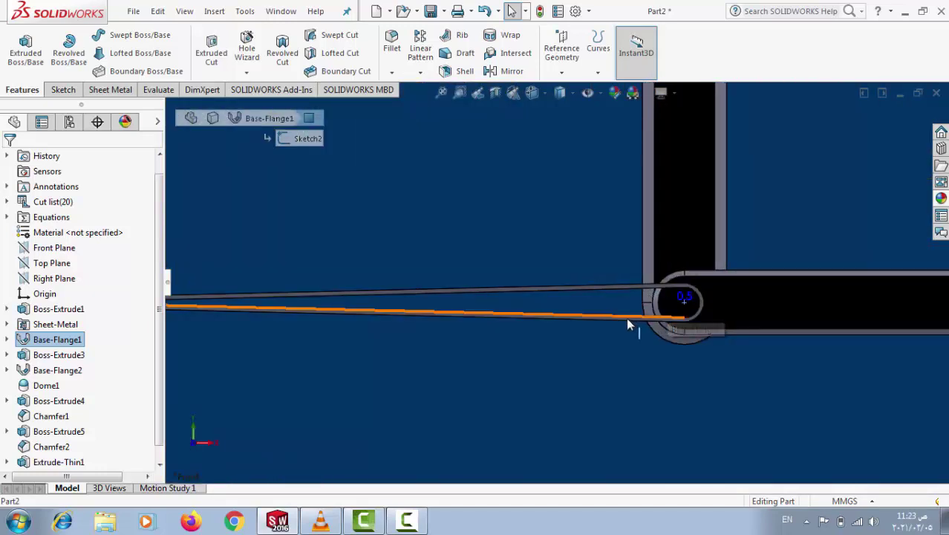
scroll(493, 269, up, 2)
scroll(436, 272, up, 1)
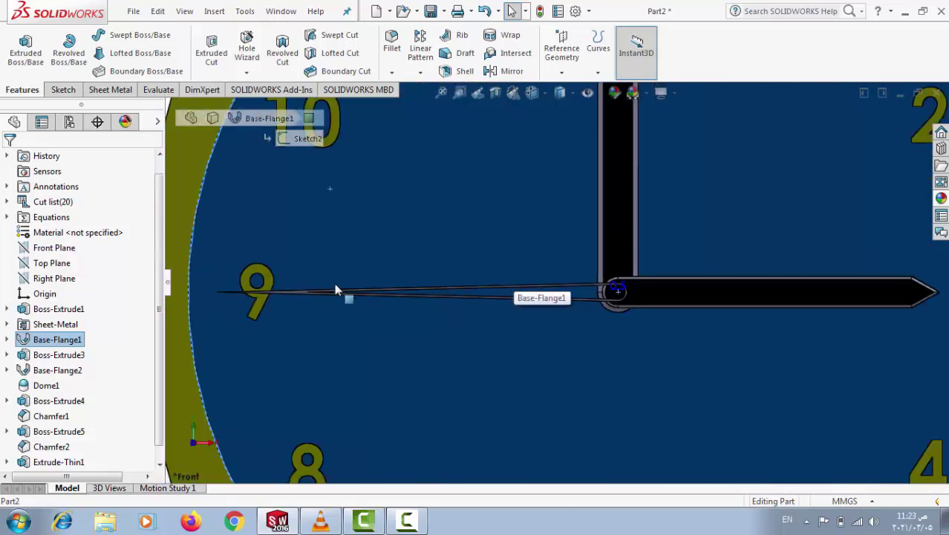
scroll(336, 290, down, 1)
scroll(342, 293, down, 1)
scroll(343, 294, down, 1)
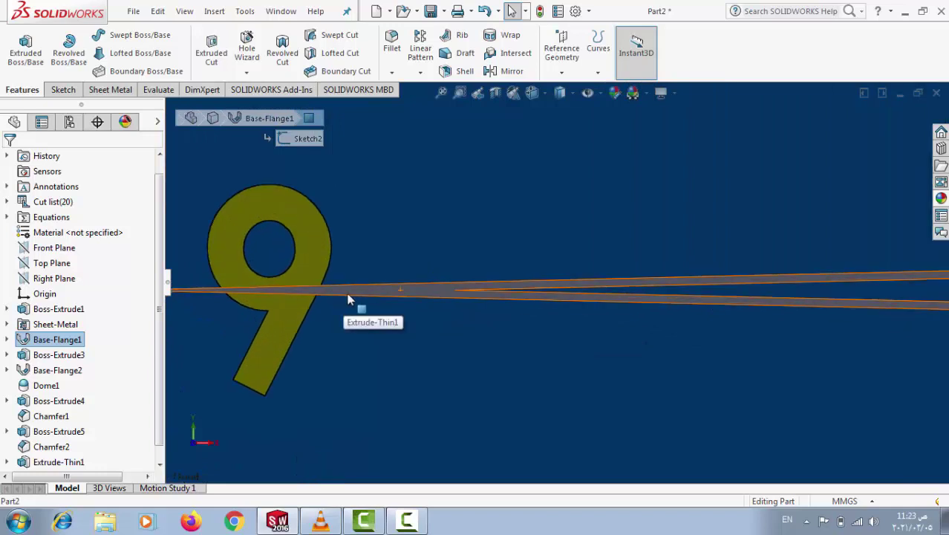
click(349, 296)
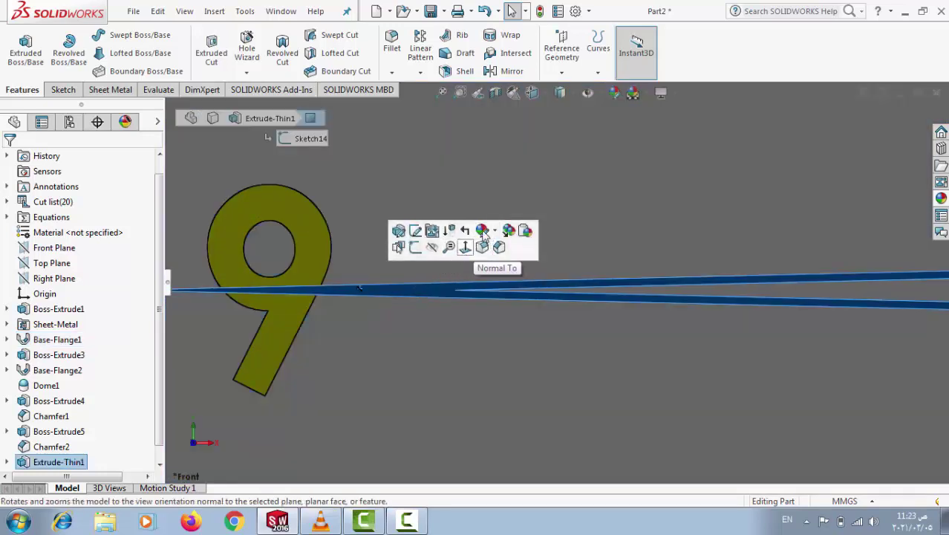
Give the Extrude-Thin1 feature a red appearance, then view the whole clock face-on.
click(482, 232)
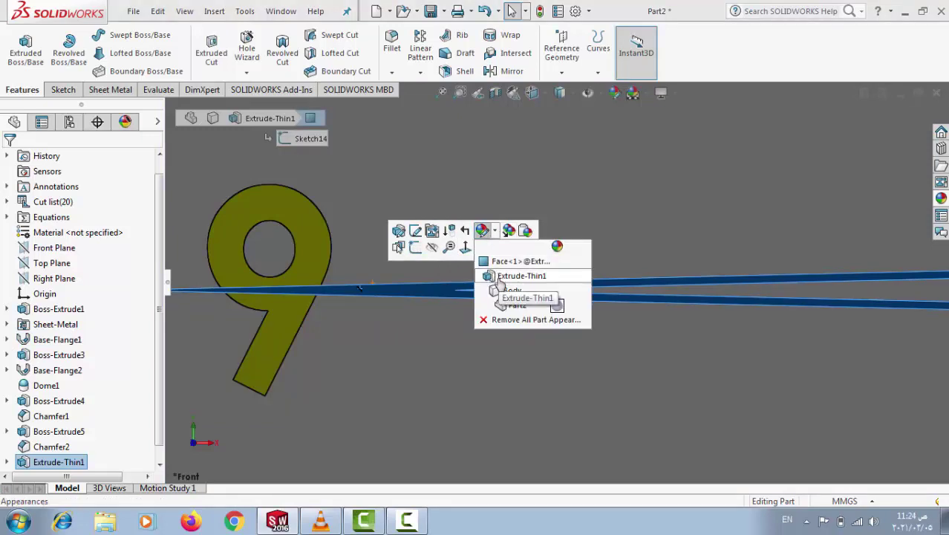
click(513, 275)
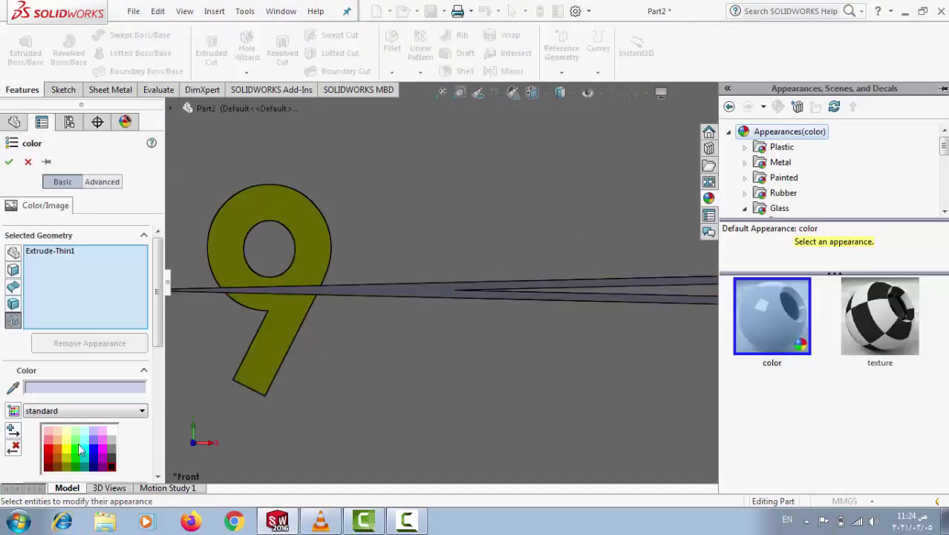
click(49, 453)
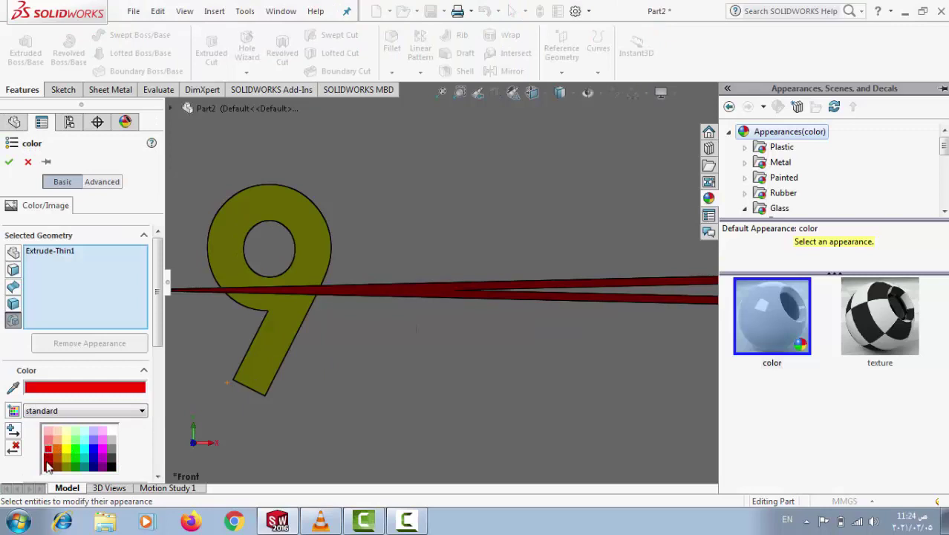
click(8, 162)
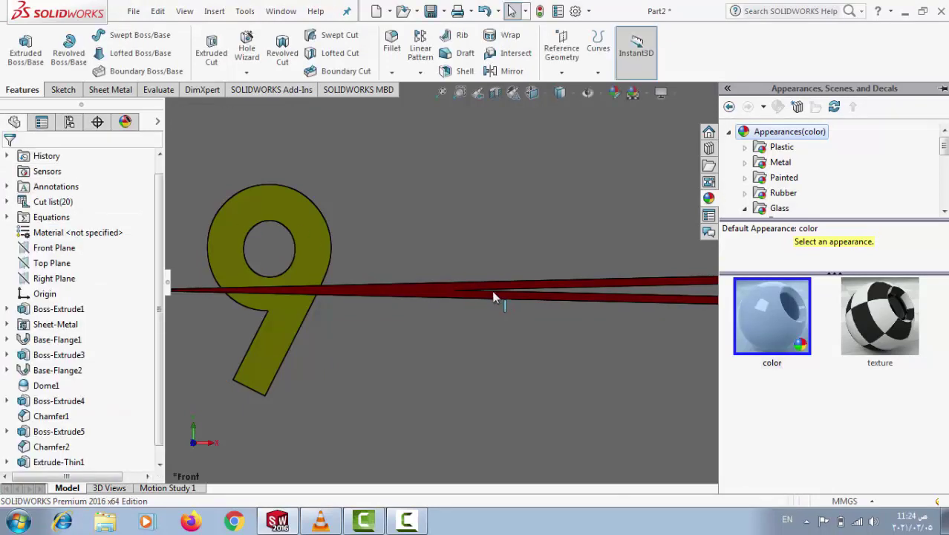
click(505, 245)
key(ctrl+1)
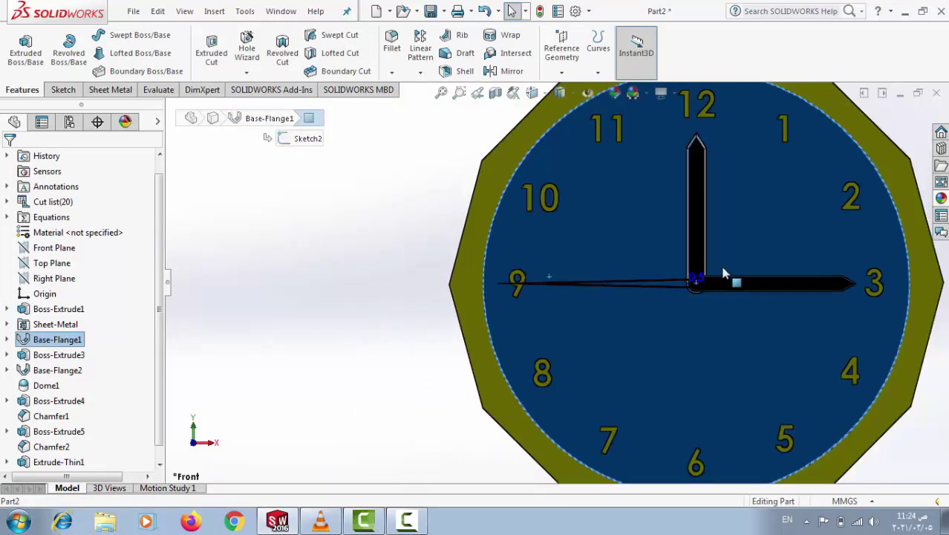
click(845, 142)
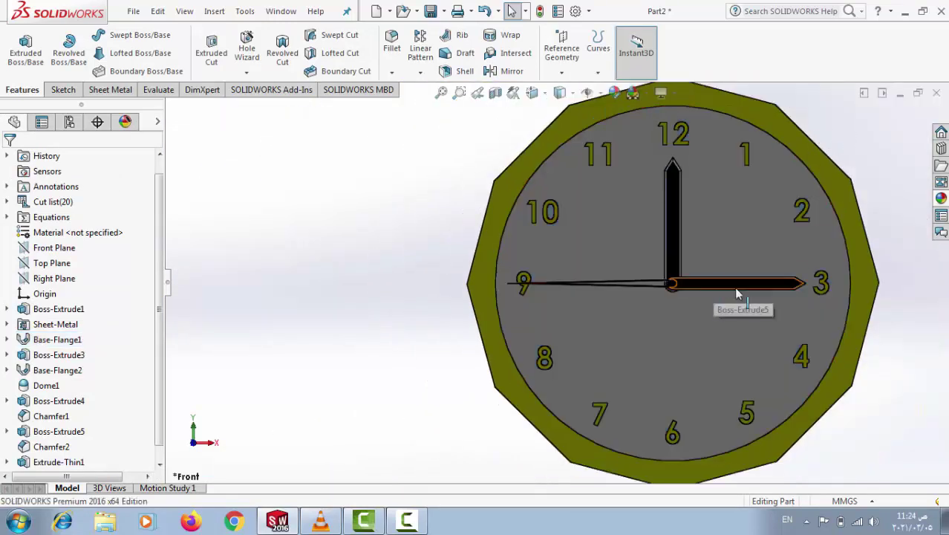
scroll(680, 282, down, 2)
scroll(688, 306, down, 2)
Sketch a circle centred at the clock centre on the rounded hand end.
scroll(674, 305, down, 2)
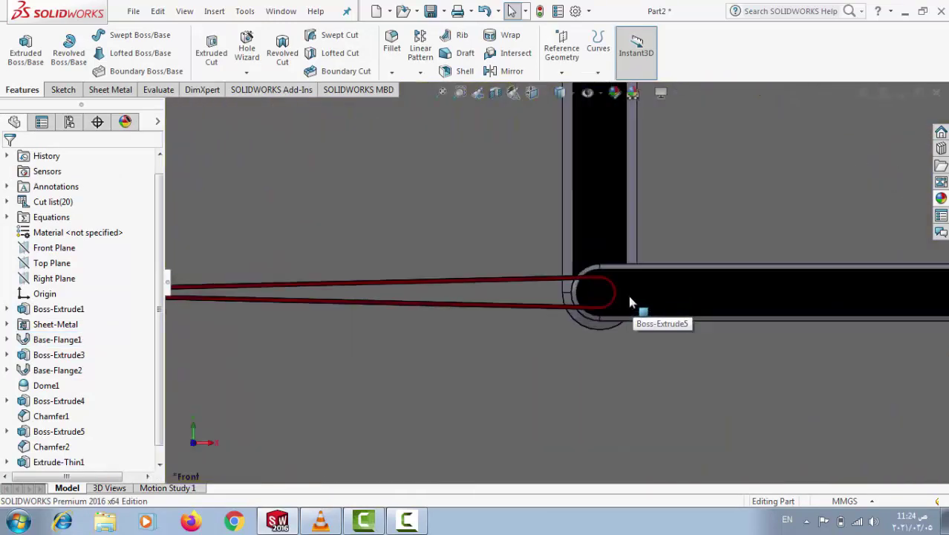
scroll(627, 292, down, 2)
scroll(598, 285, down, 3)
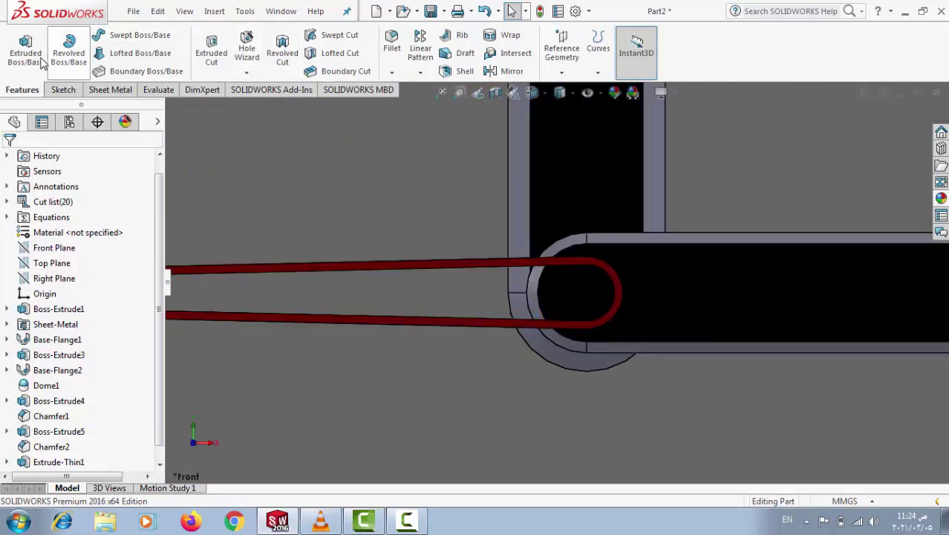
click(61, 89)
click(587, 286)
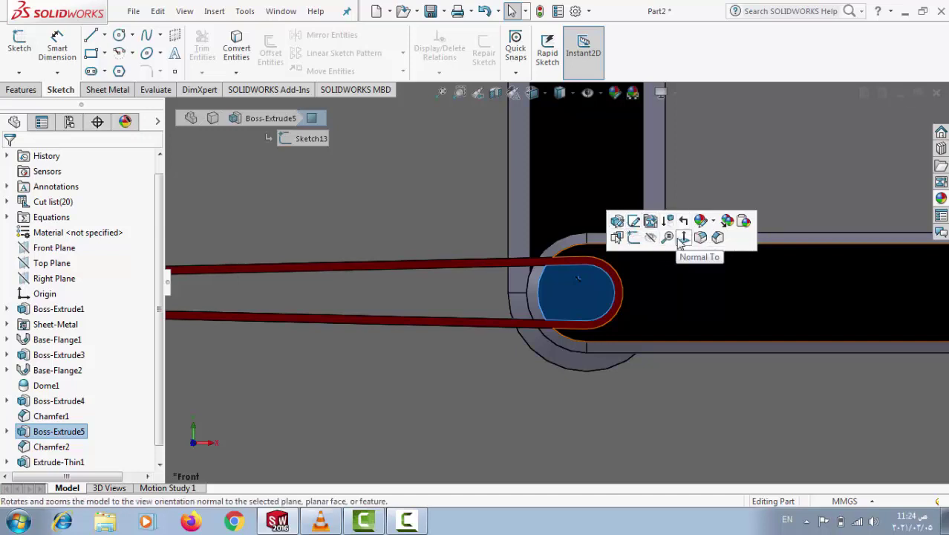
click(634, 237)
click(119, 35)
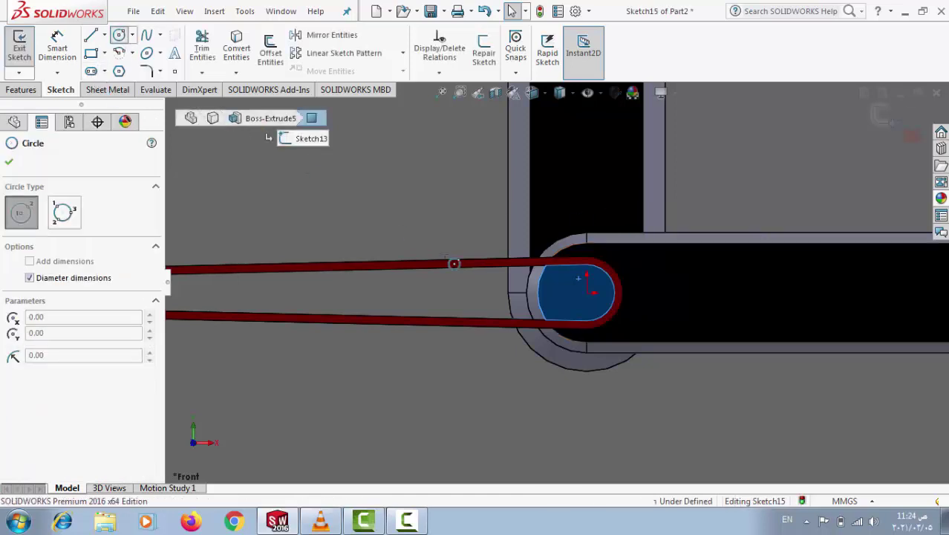
click(587, 293)
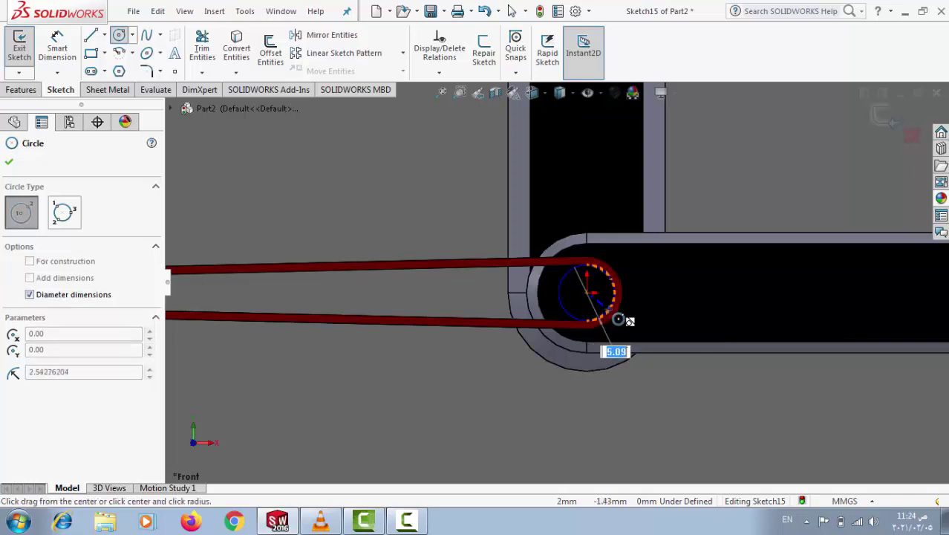
click(608, 312)
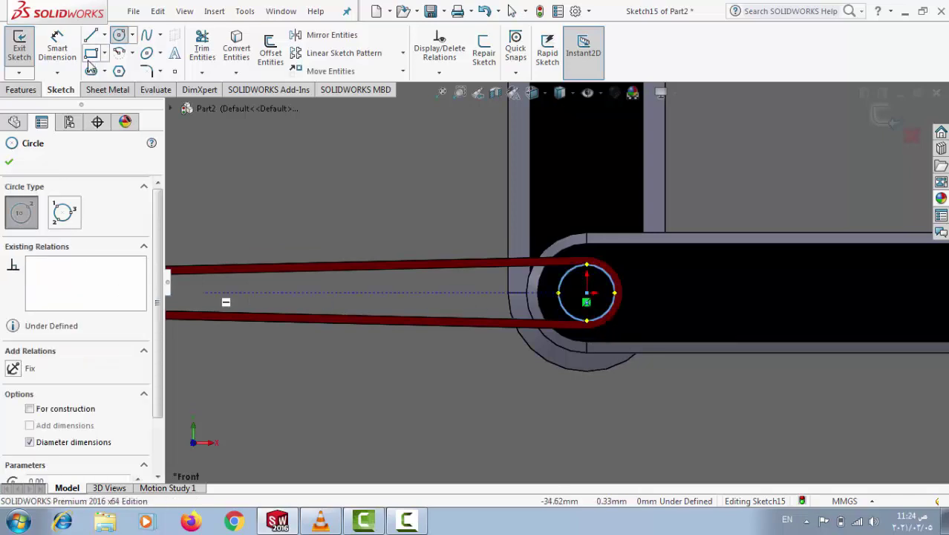
click(12, 158)
Extrude the circle into a 5 mm blind boss.
click(21, 89)
click(25, 48)
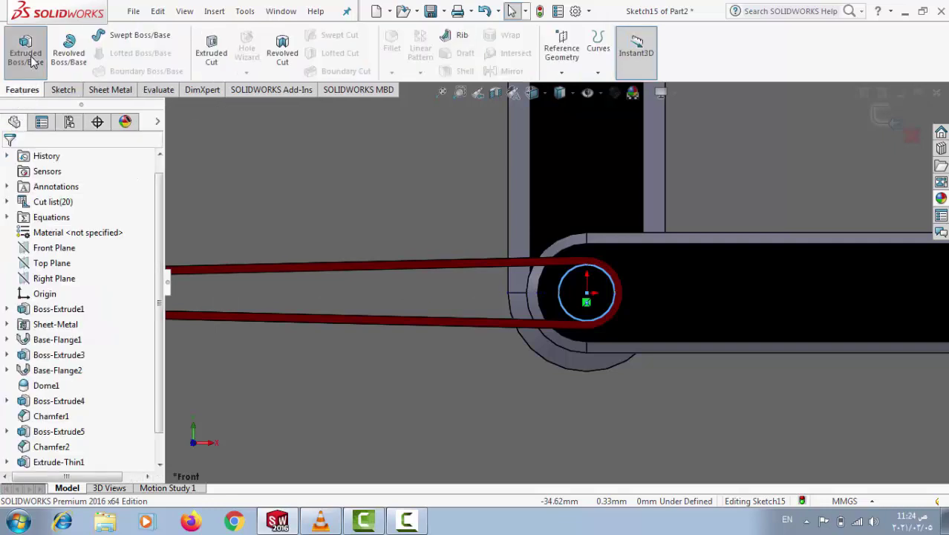
click(13, 160)
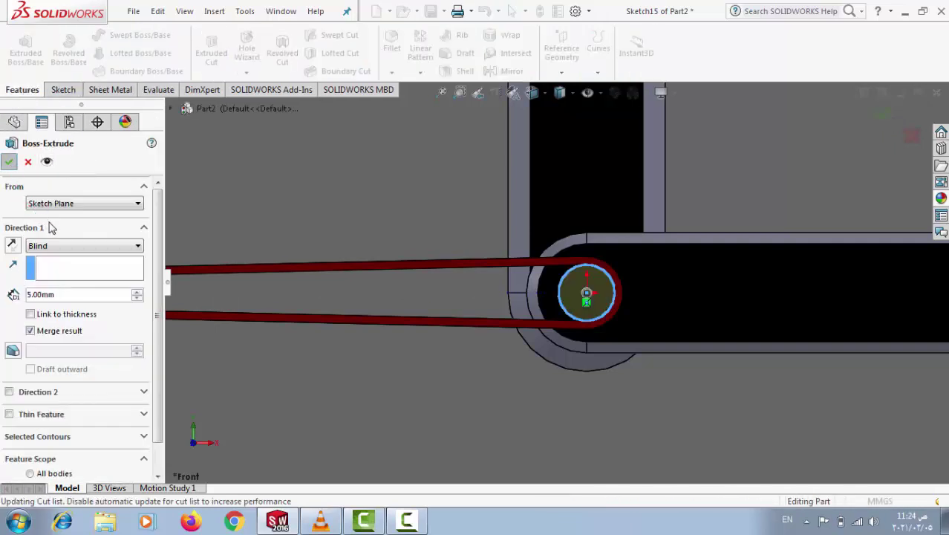
Zoom out to the whole clock and select the blue Base-Flange1 face for sketching.
click(451, 238)
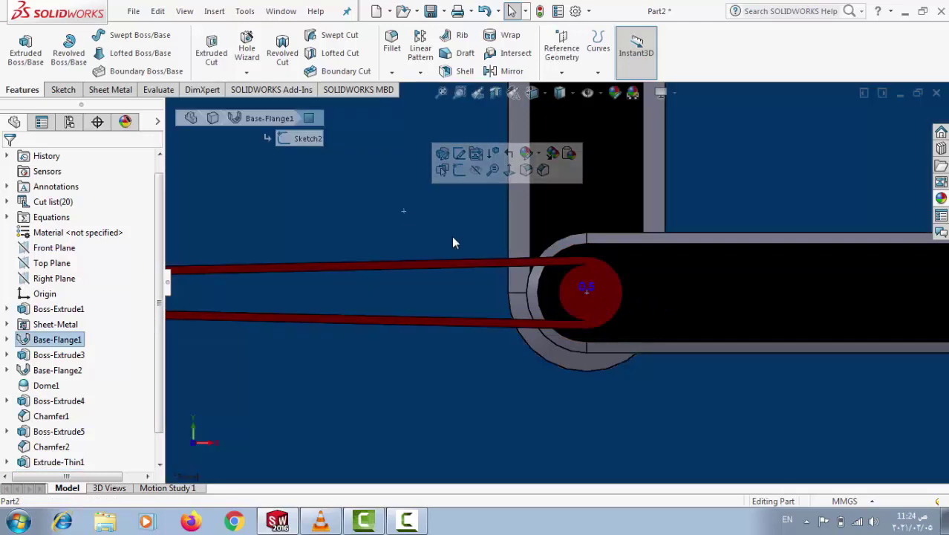
scroll(453, 237, up, 3)
scroll(475, 245, up, 3)
key(z)
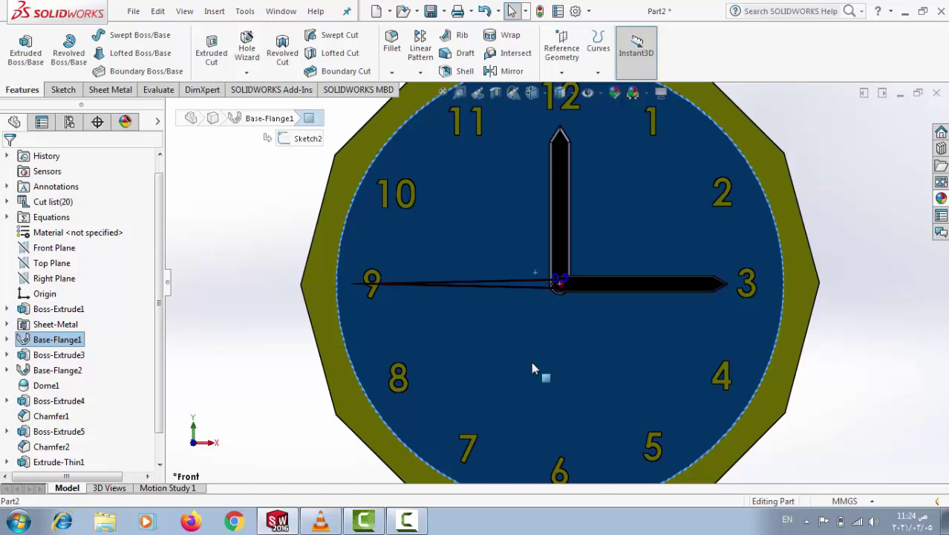
scroll(535, 368, down, 1)
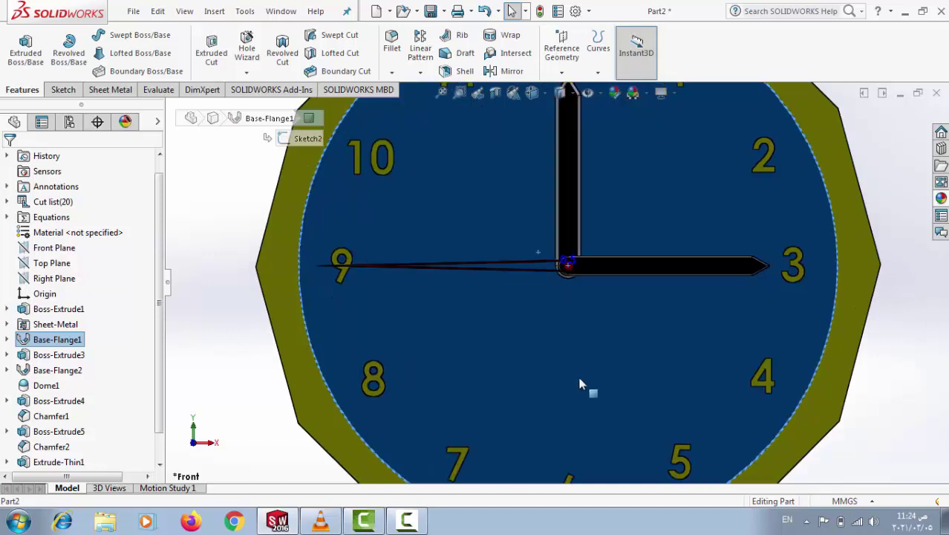
scroll(583, 386, up, 4)
scroll(560, 329, down, 2)
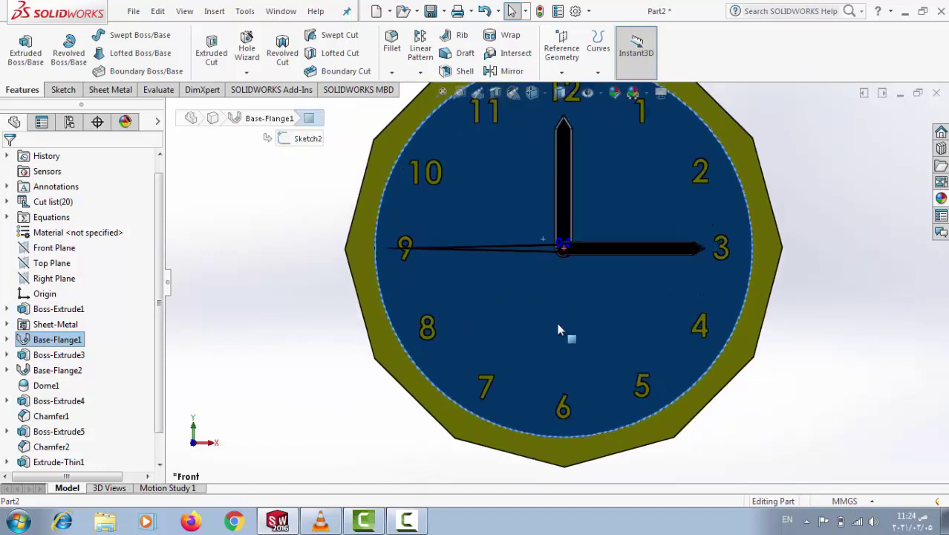
click(560, 326)
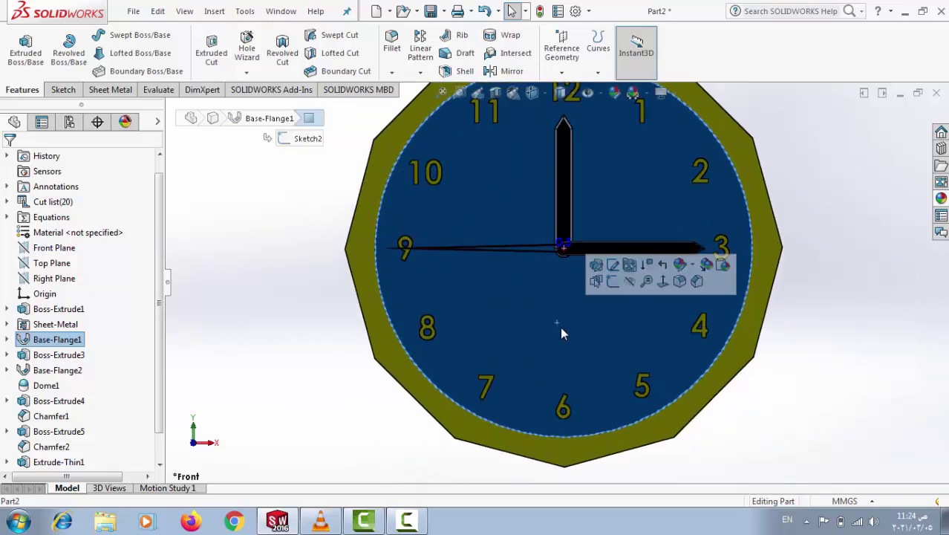
click(60, 343)
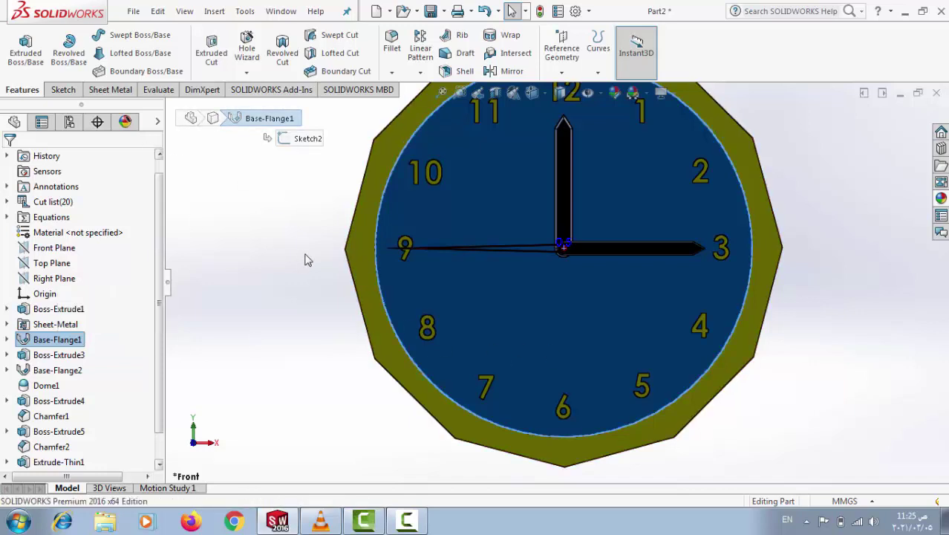
click(524, 297)
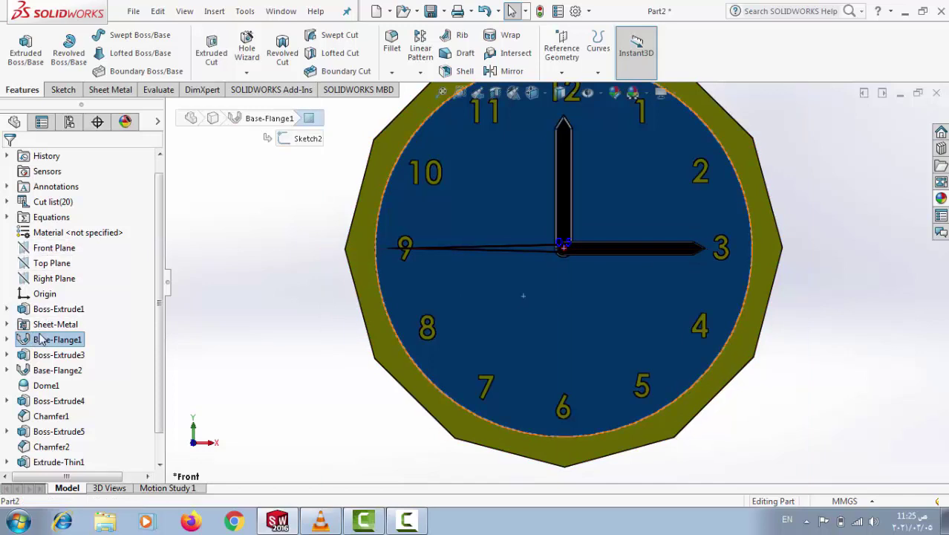
click(40, 341)
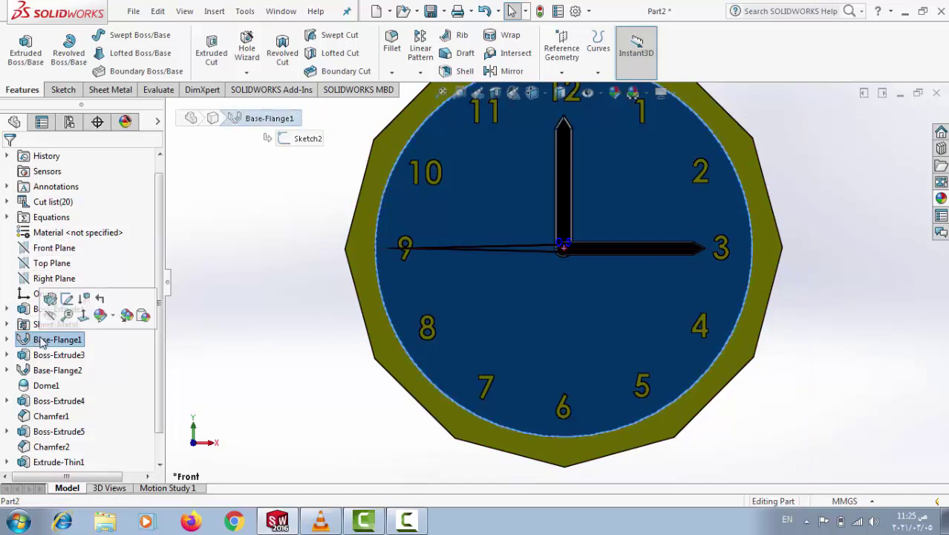
Start Sketch16 on the clock face with MAK text, turning off the document font.
click(63, 89)
click(27, 58)
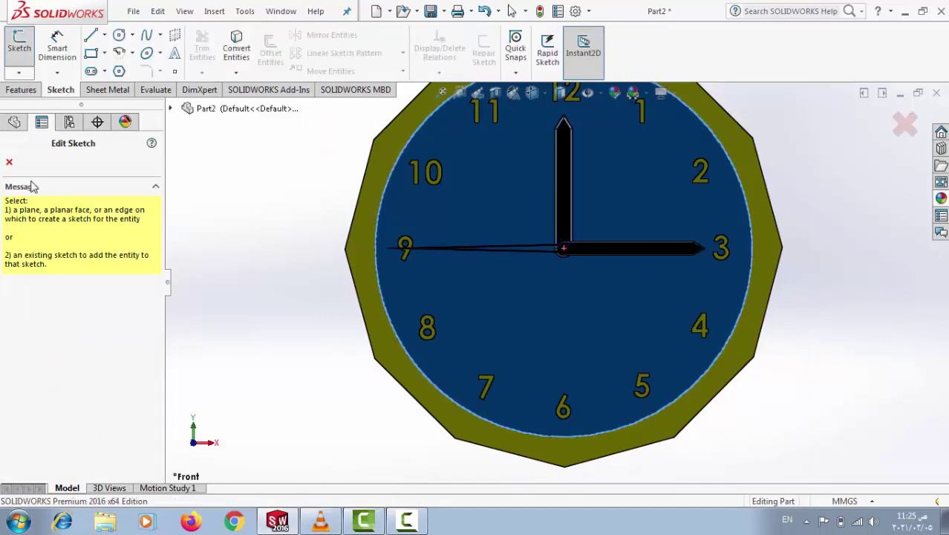
click(596, 311)
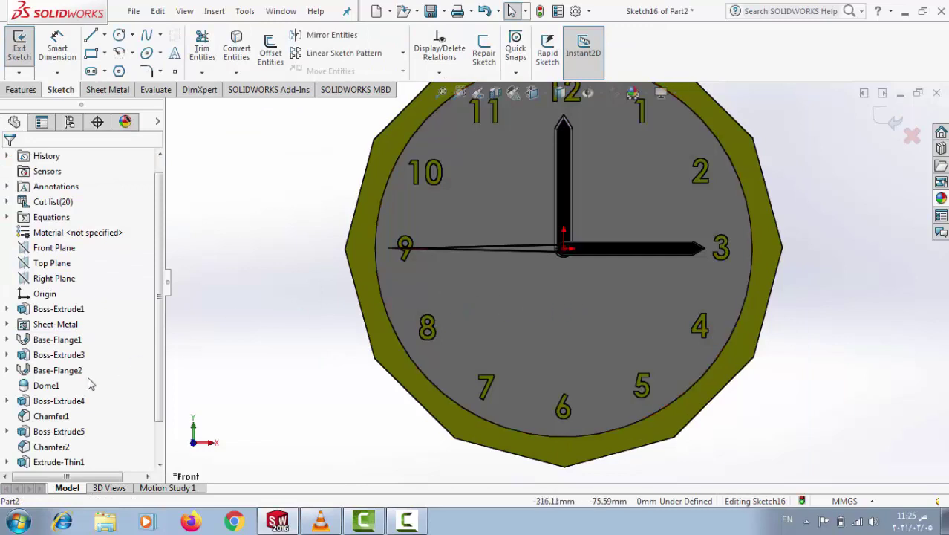
click(176, 54)
text(M A K)
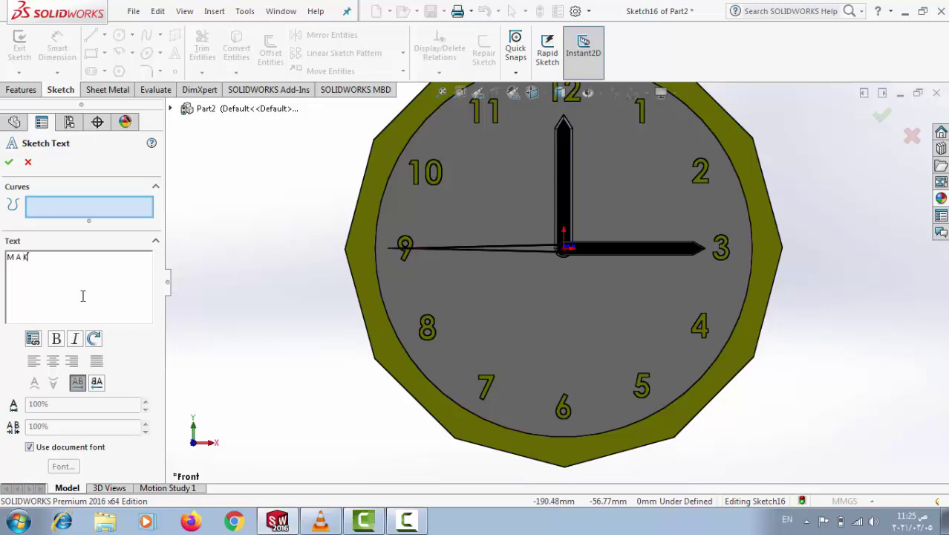
click(33, 448)
click(63, 467)
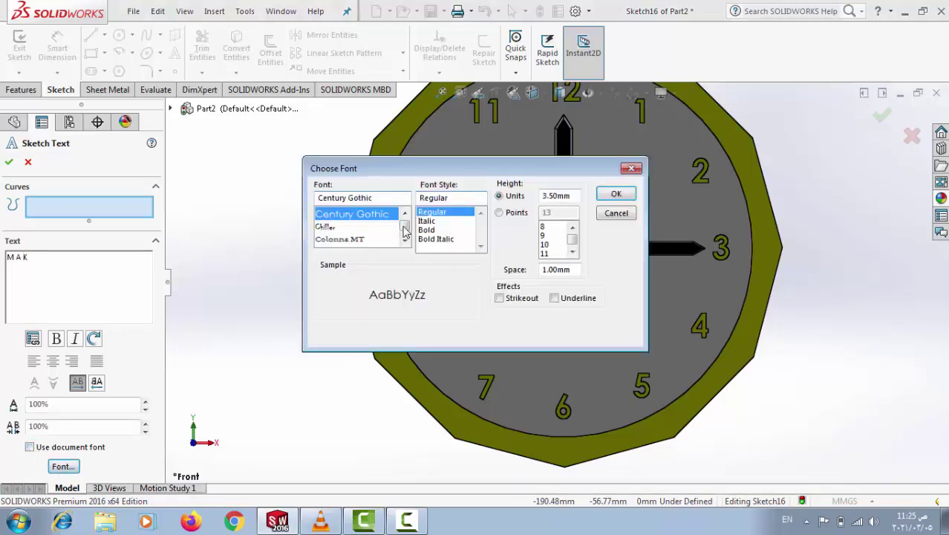
Set the MAK text font to Bauhaus 93, 72 points, oblique style.
drag(405, 232, 407, 222)
click(355, 240)
scroll(355, 241, down, 5)
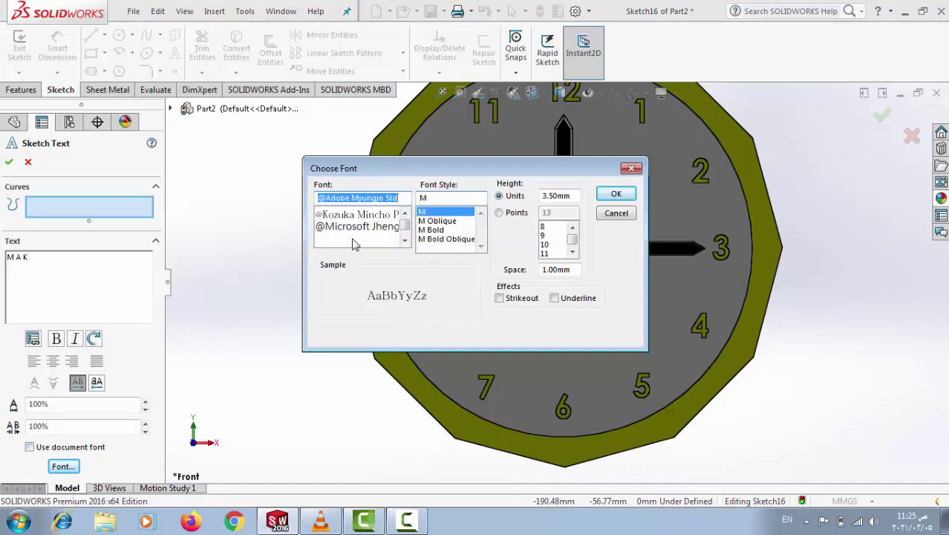
scroll(355, 241, down, 3)
scroll(353, 244, down, 3)
scroll(352, 239, down, 1)
scroll(352, 238, down, 1)
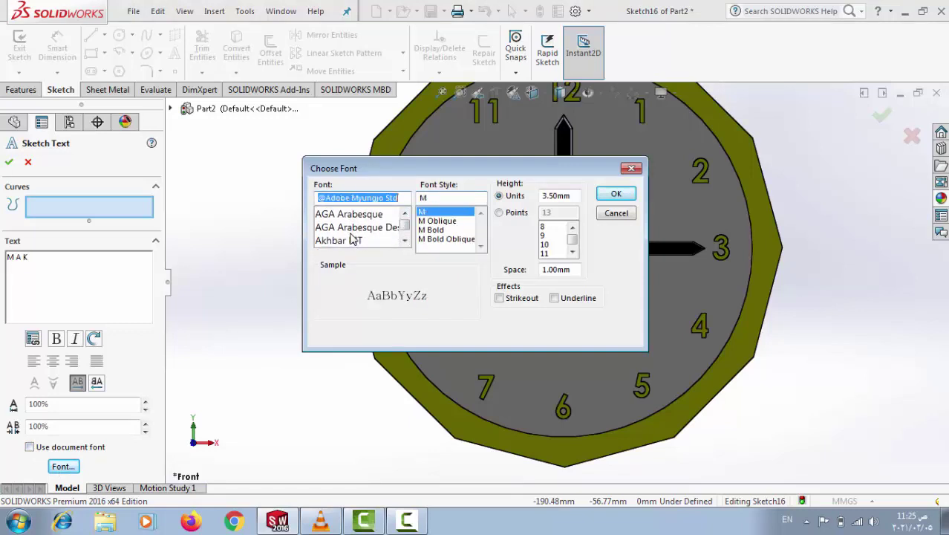
scroll(352, 235, down, 1)
scroll(352, 231, down, 1)
click(332, 239)
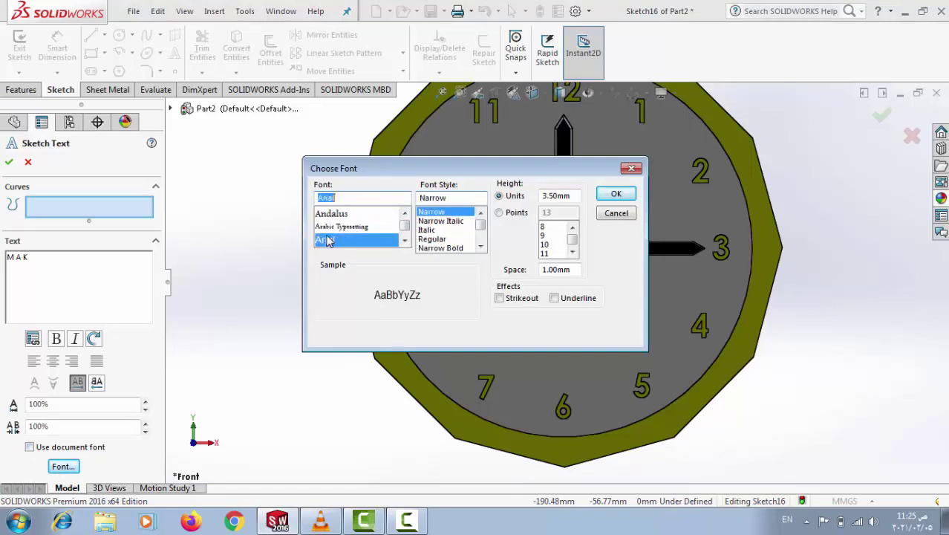
scroll(334, 236, down, 1)
scroll(336, 232, down, 1)
click(338, 227)
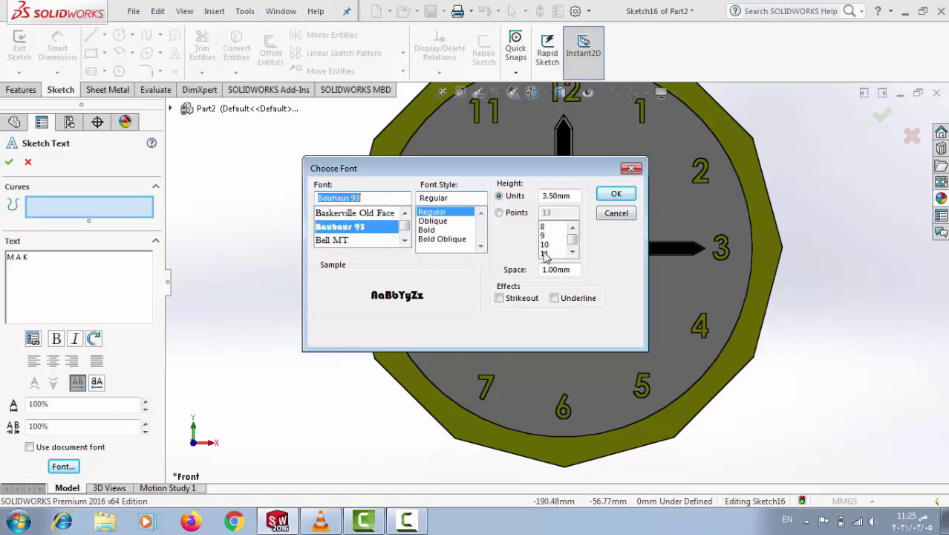
click(509, 214)
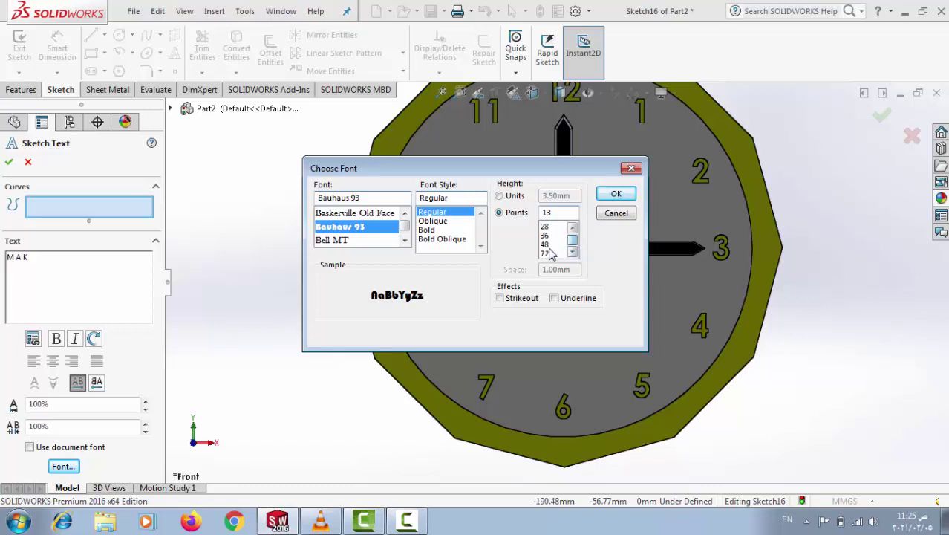
click(548, 245)
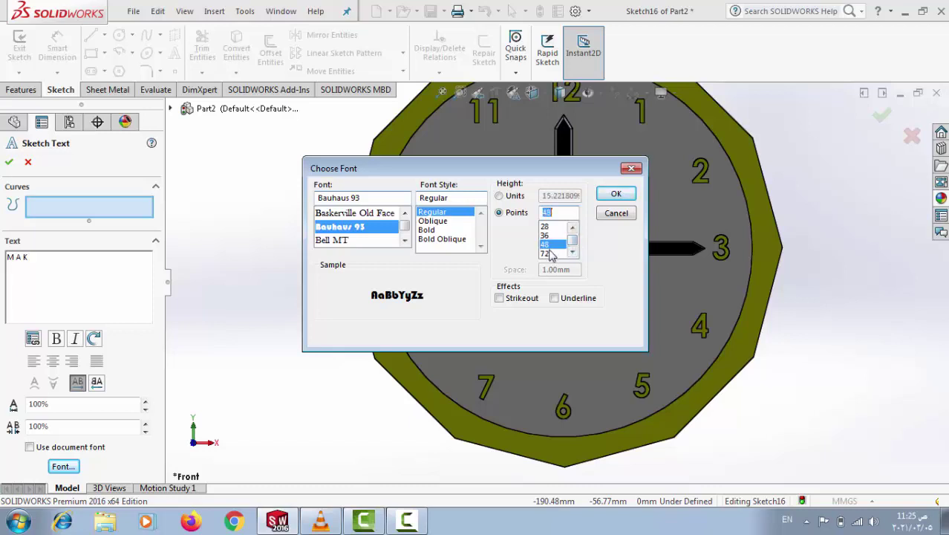
click(435, 223)
Place and confirm the MAK text, then drag it below the hands above the 6.
click(615, 194)
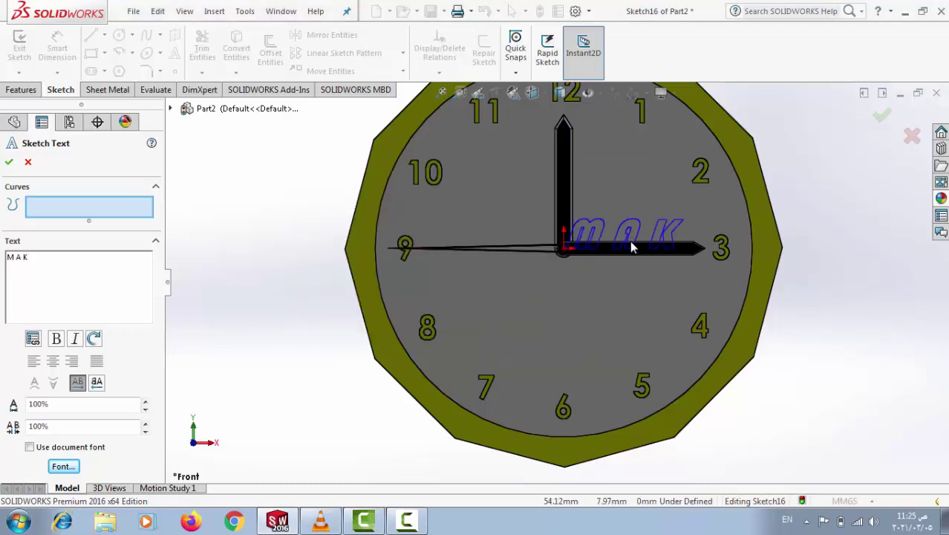
click(666, 228)
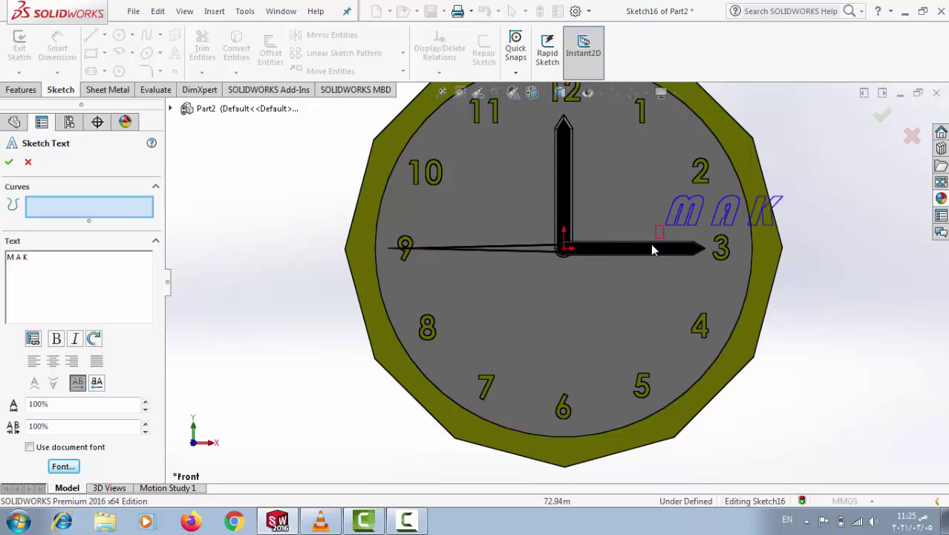
click(9, 164)
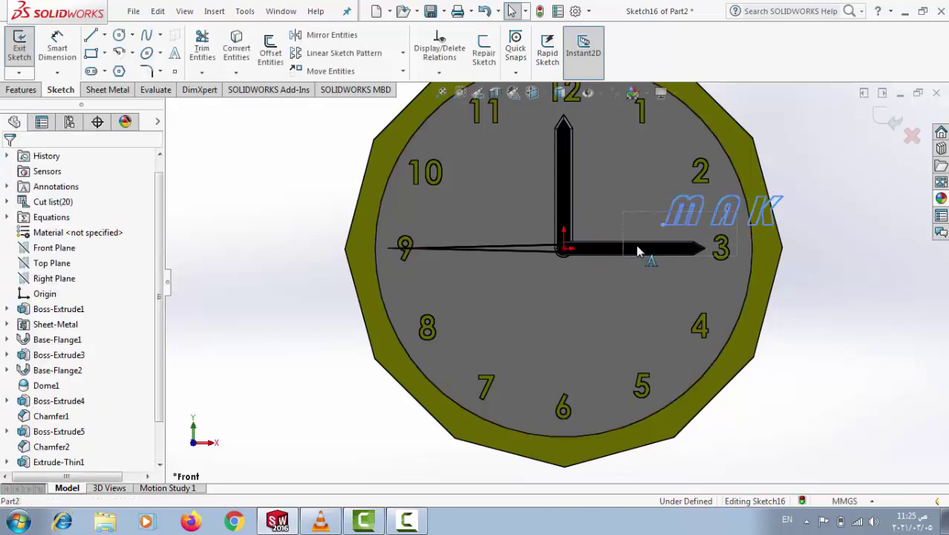
mouse_move(524, 330)
mouse_down()
mouse_move(535, 331)
mouse_move(532, 321)
mouse_up()
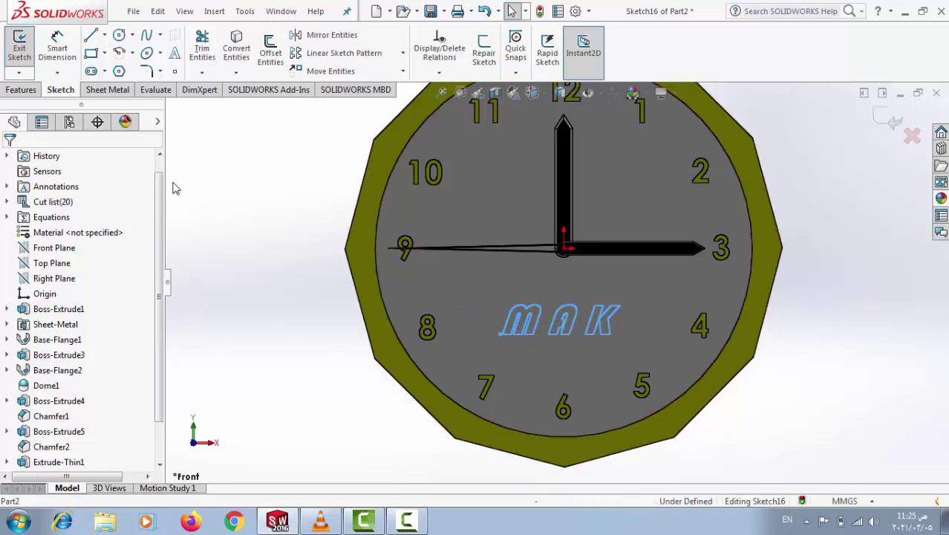
Extrude-cut the MAK lettering 2.00 mm deep into the clock face.
click(21, 89)
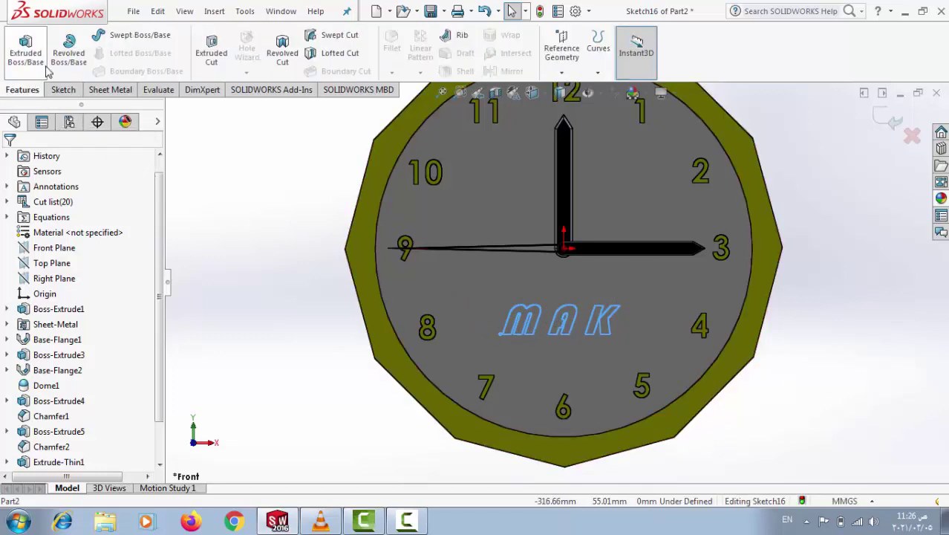
click(211, 53)
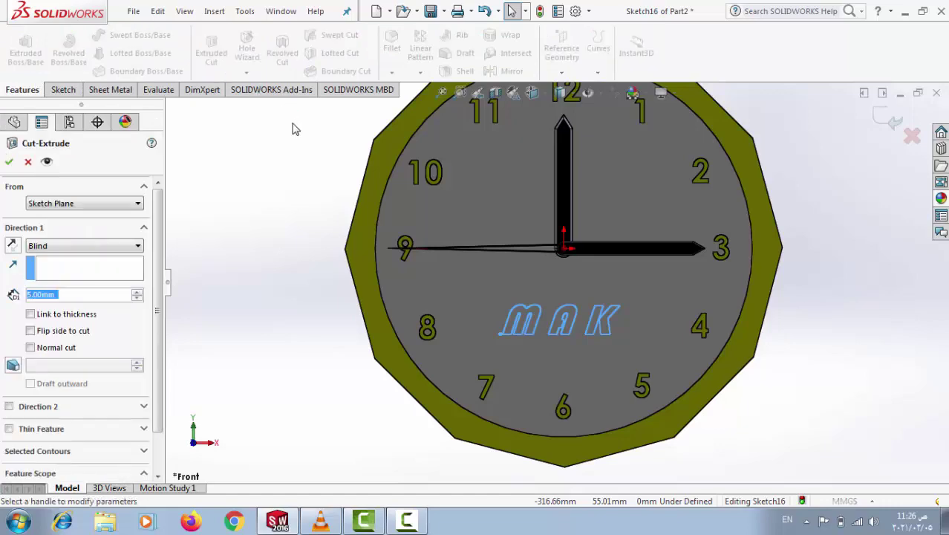
mouse_move(221, 269)
middle_down()
mouse_move(320, 315)
mouse_move(254, 299)
middle_up()
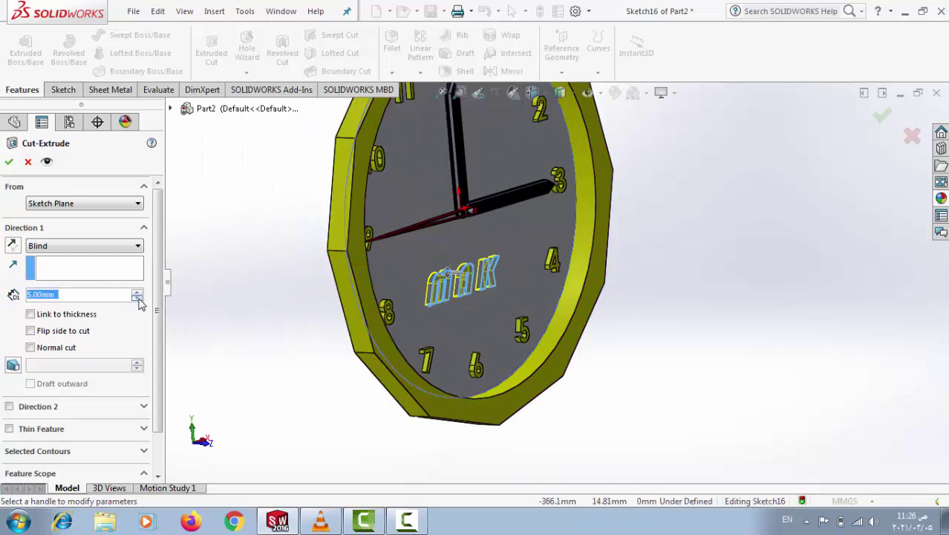
text(2)
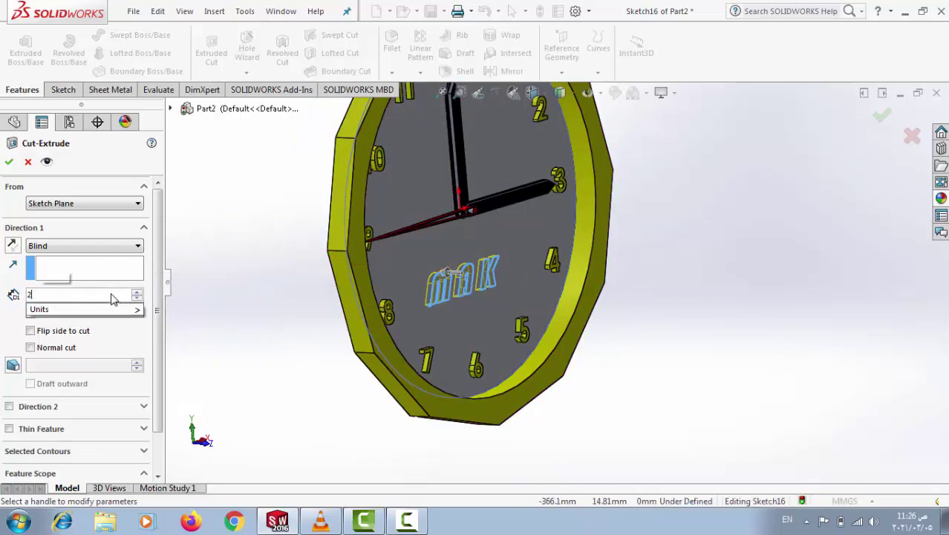
key(Return)
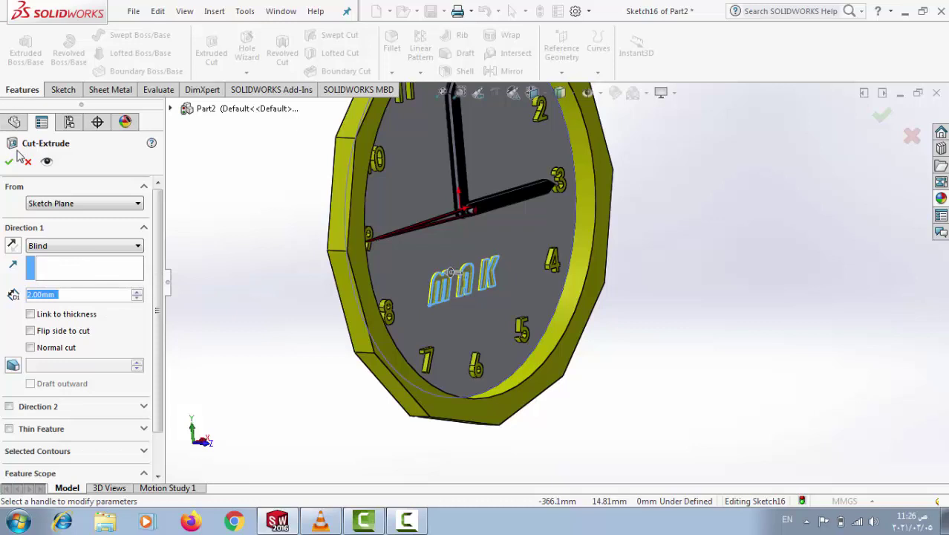
click(10, 161)
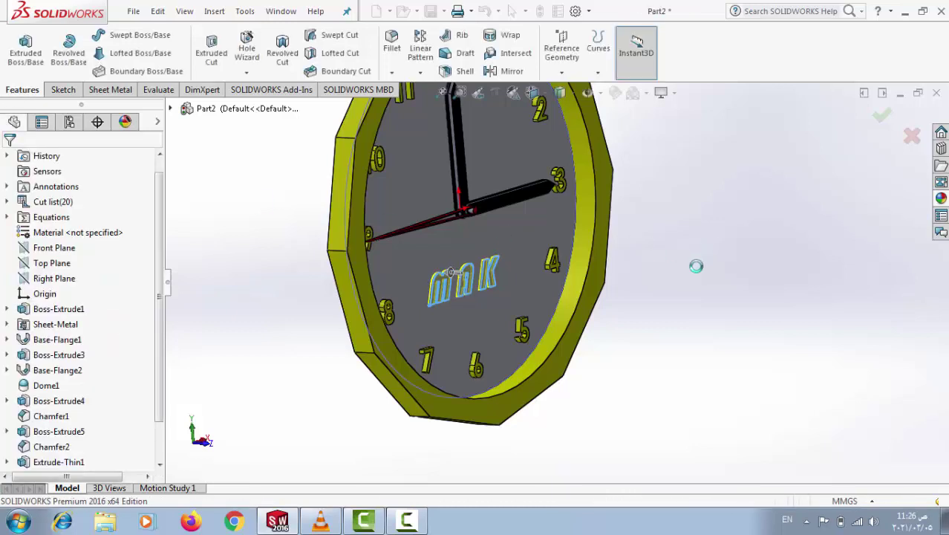
click(695, 266)
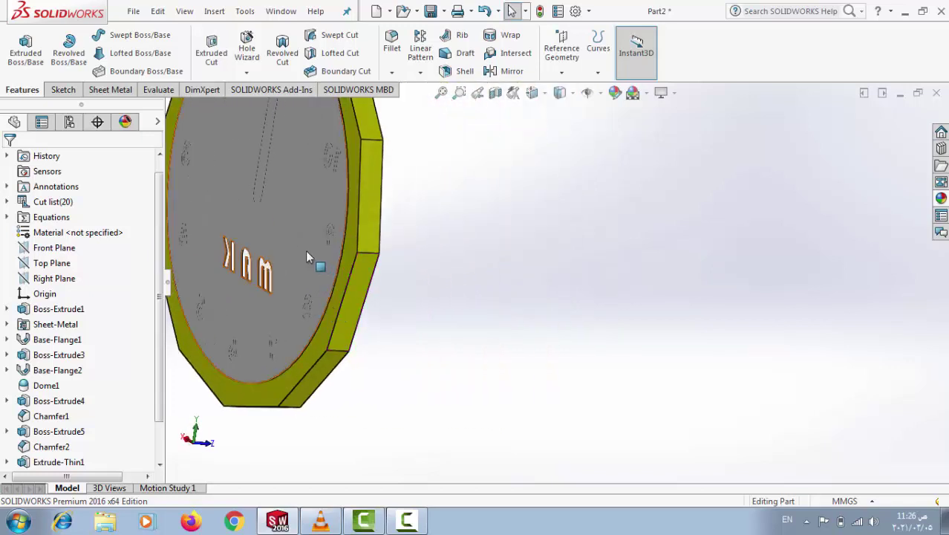
Select the blue flange face, turn the view Normal To it, and open a new Sketch17 on it.
click(304, 248)
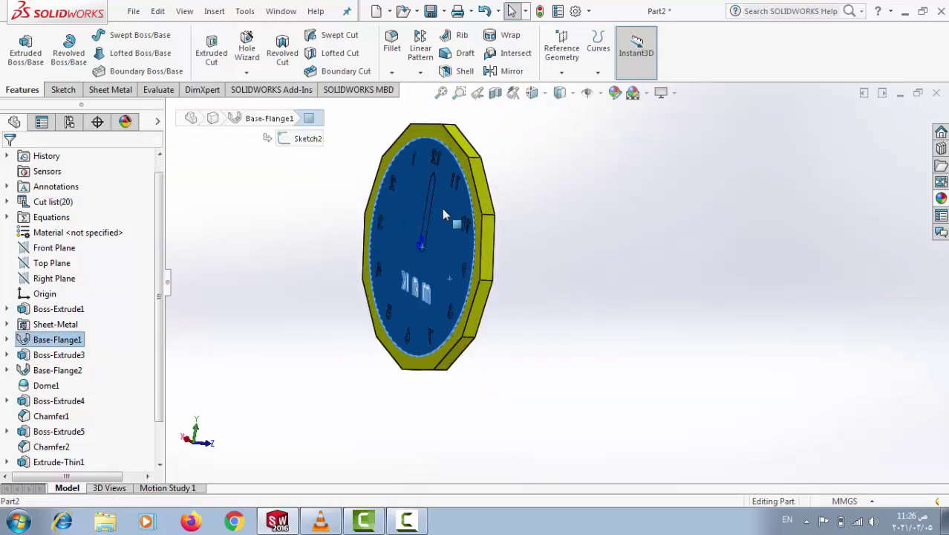
click(444, 212)
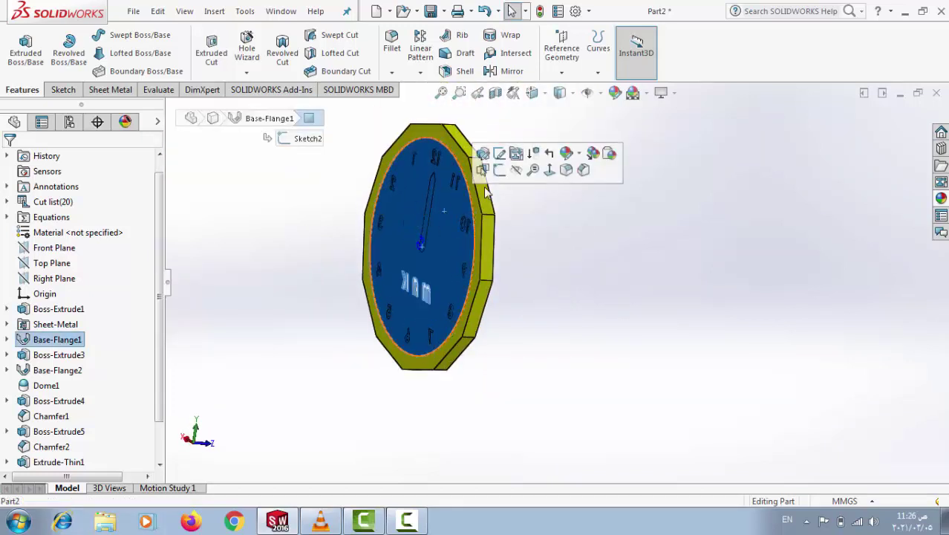
click(550, 169)
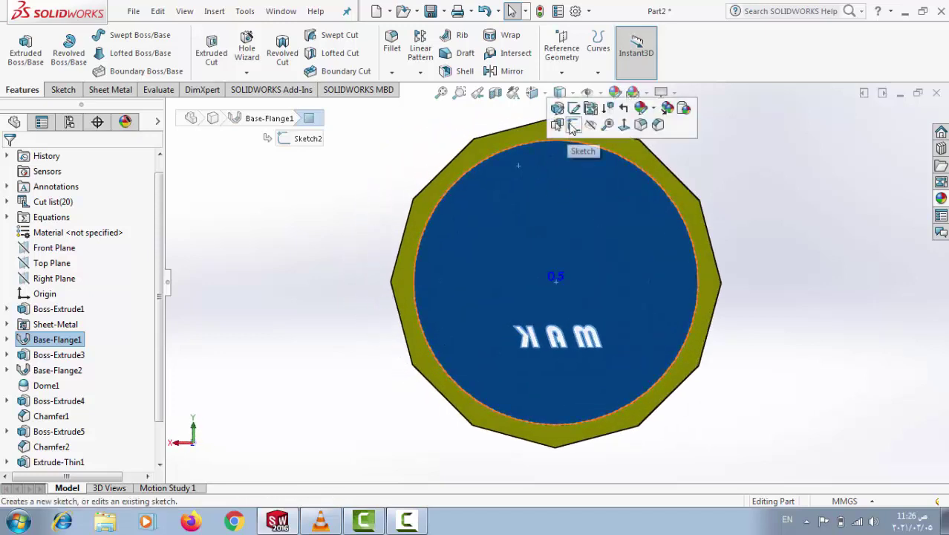
click(568, 127)
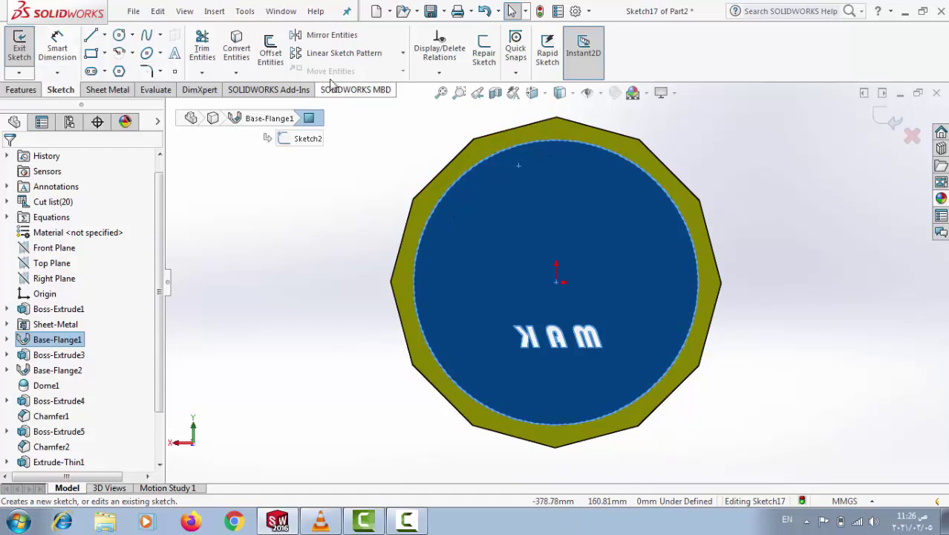
Convert the flange's outer ring and inner circular face edges into Sketch17 geometry, then exit the sketch.
click(236, 46)
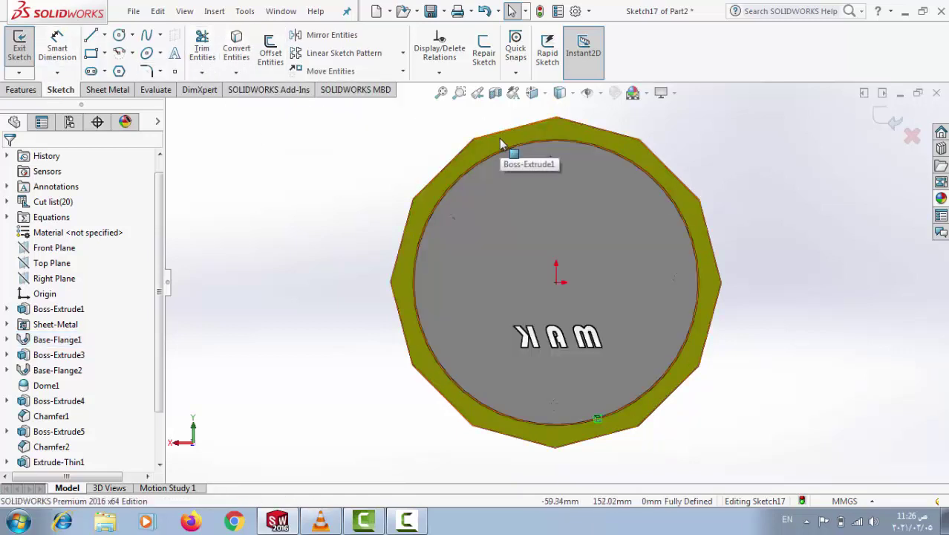
click(500, 138)
click(522, 175)
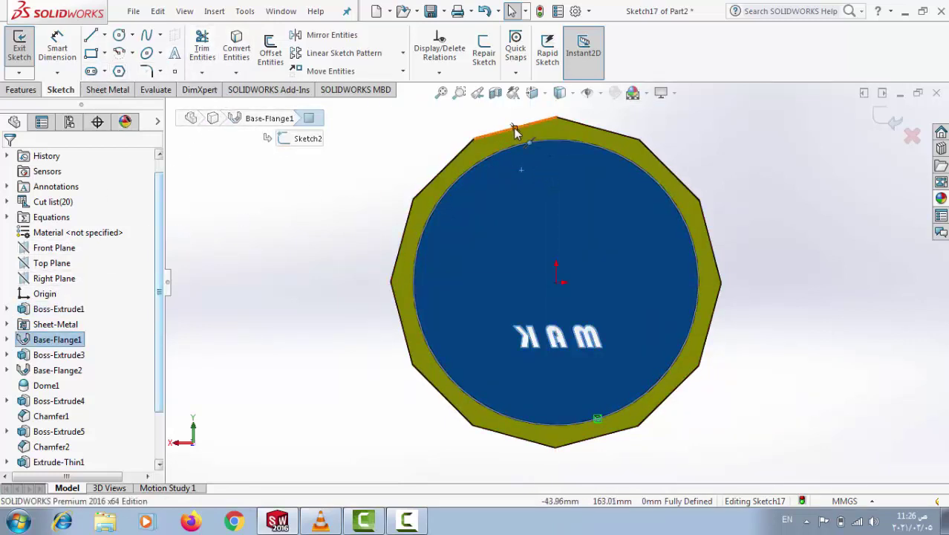
click(16, 62)
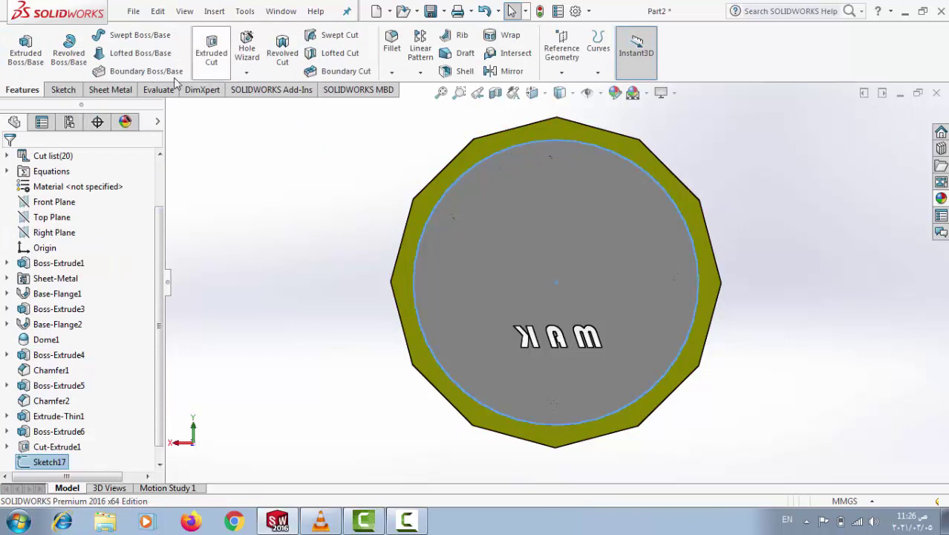
Reopen Sketch17, attempt a trim on the circle, cancel it, and exit, discarding the sketch.
click(59, 90)
click(22, 49)
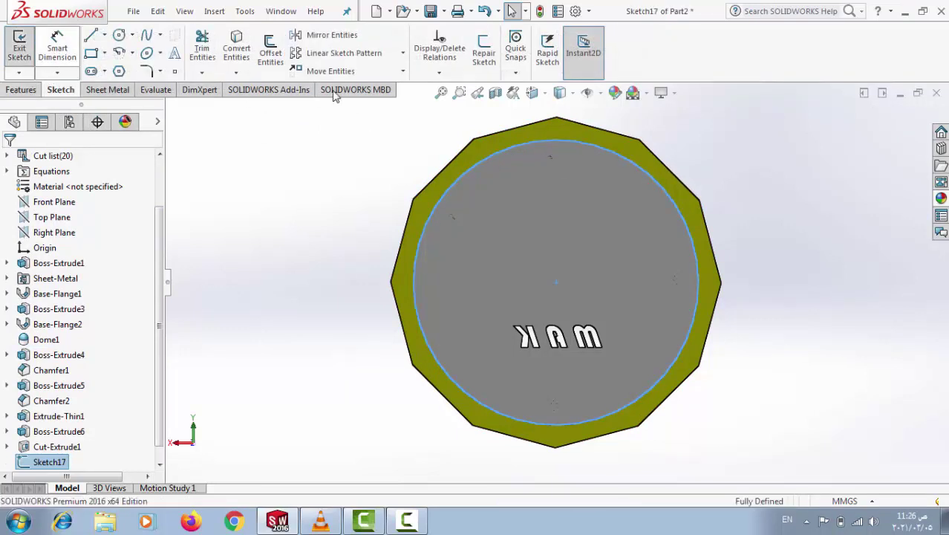
click(202, 46)
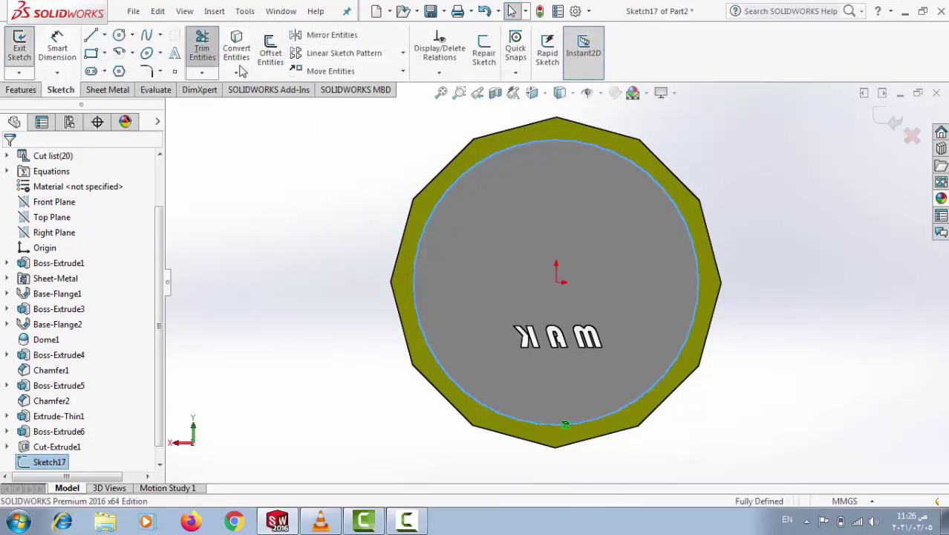
drag(518, 139, 315, 164)
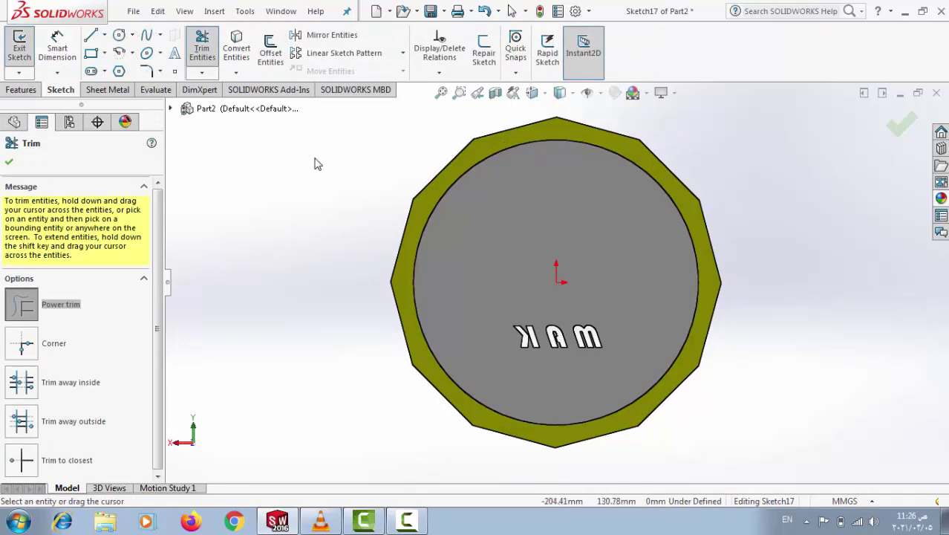
click(30, 92)
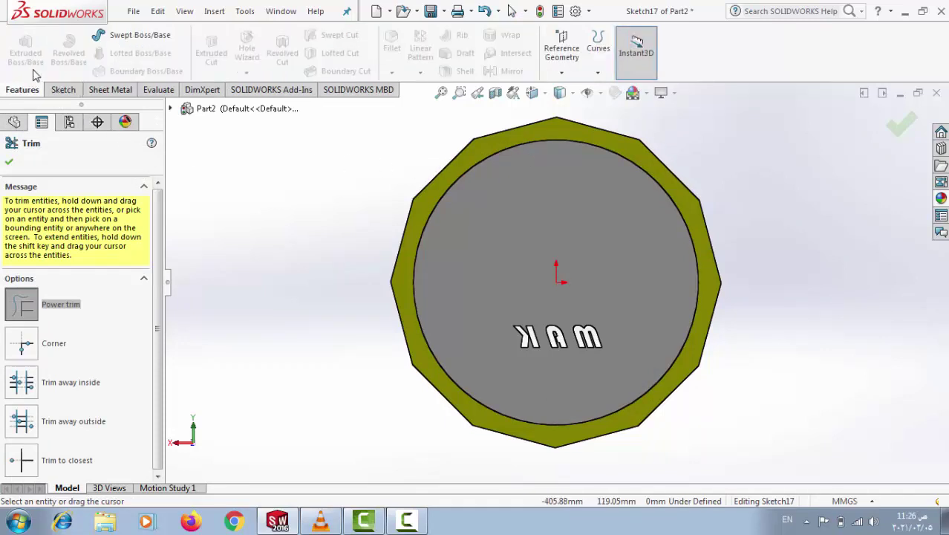
click(9, 161)
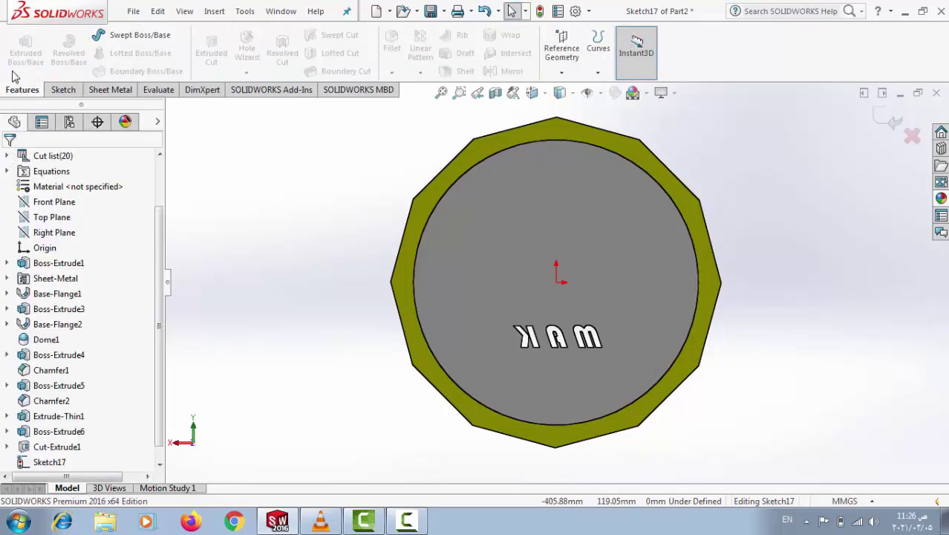
click(61, 91)
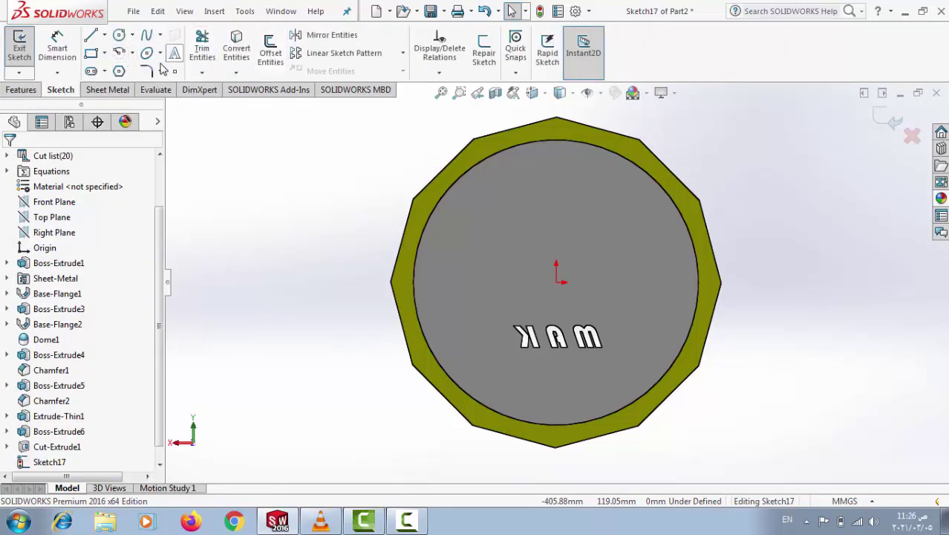
click(20, 49)
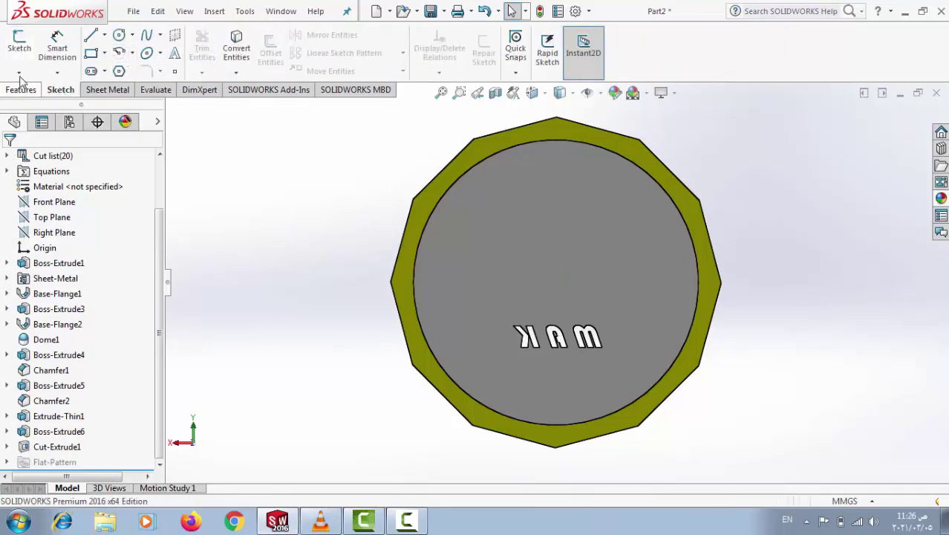
click(21, 89)
Start an Extruded Boss/Base sketch on the clock's front face, abandoning an initial circle.
click(26, 49)
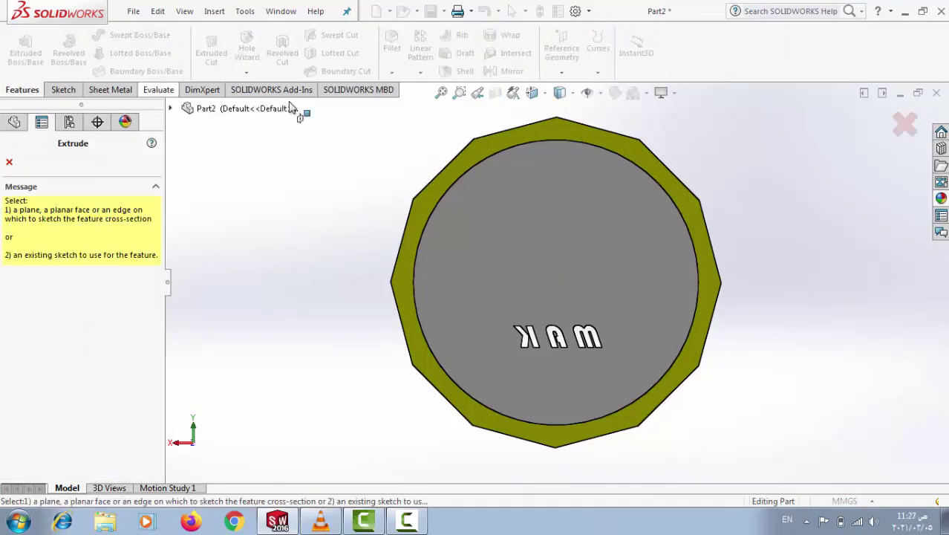
click(513, 138)
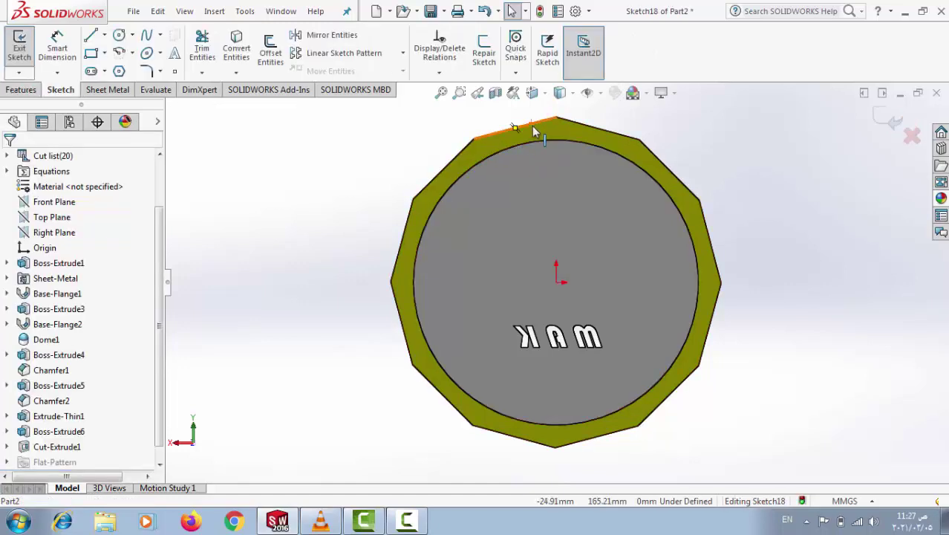
click(559, 138)
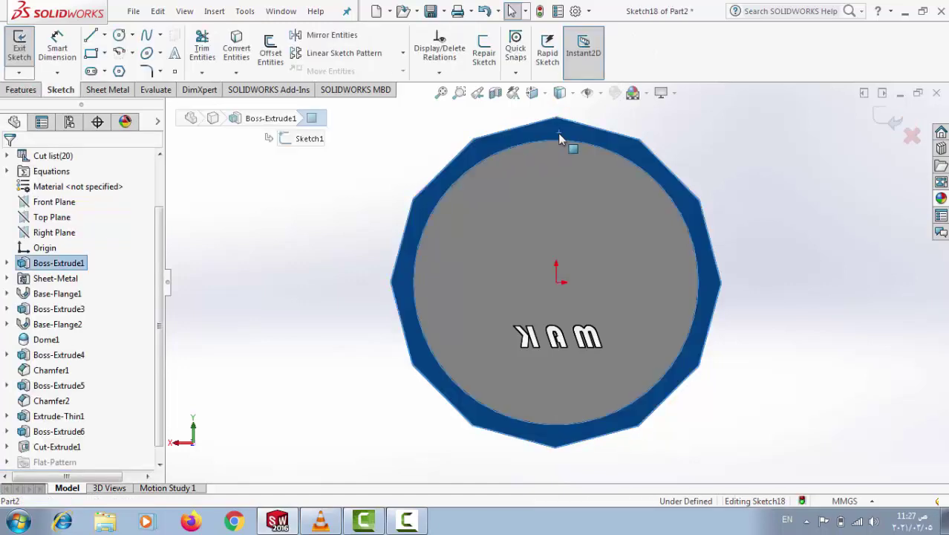
click(775, 169)
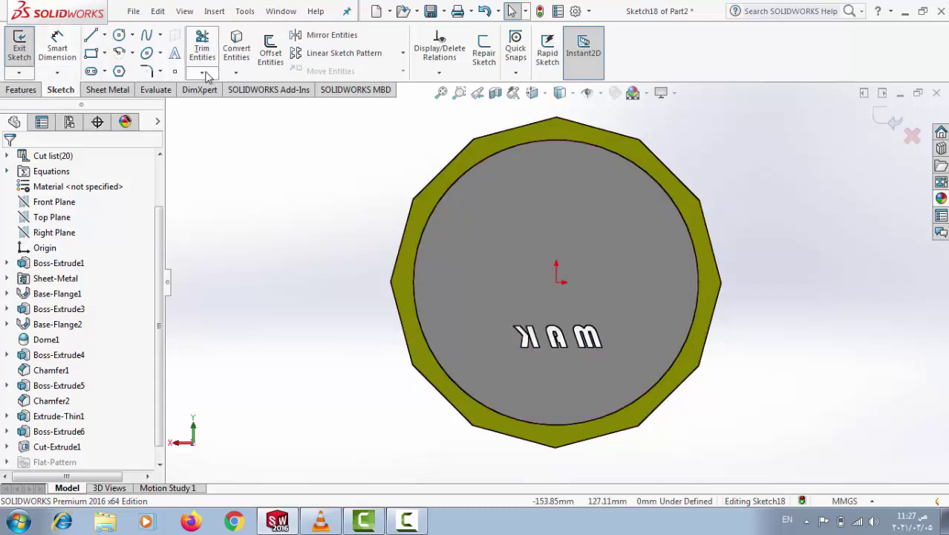
click(119, 34)
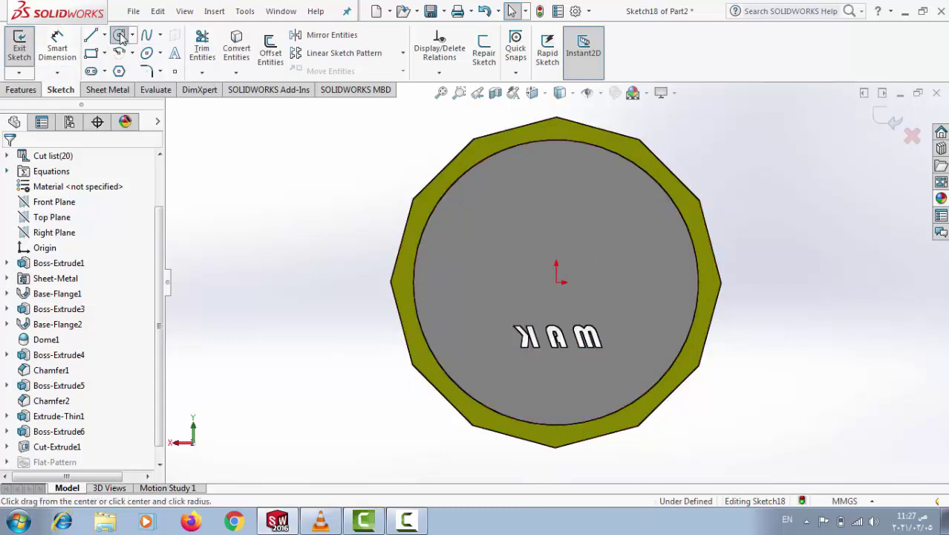
click(557, 283)
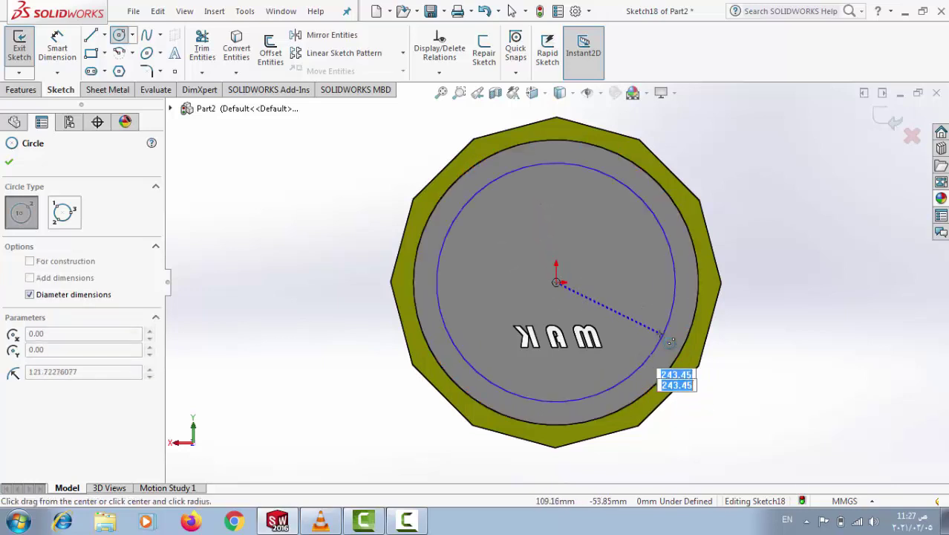
key(Escape)
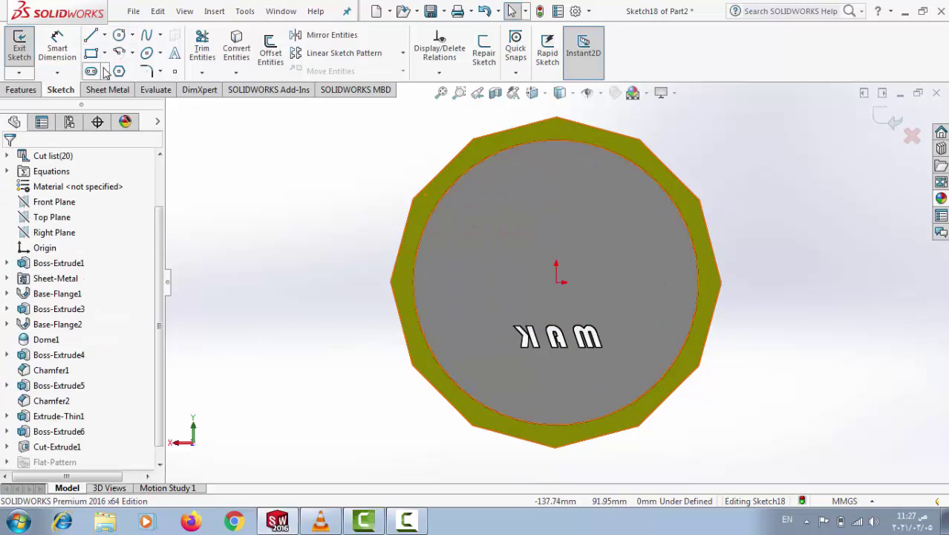
Draw a 12-sided polygon from the origin to a rim vertex and extrude it 2.00 mm.
click(118, 72)
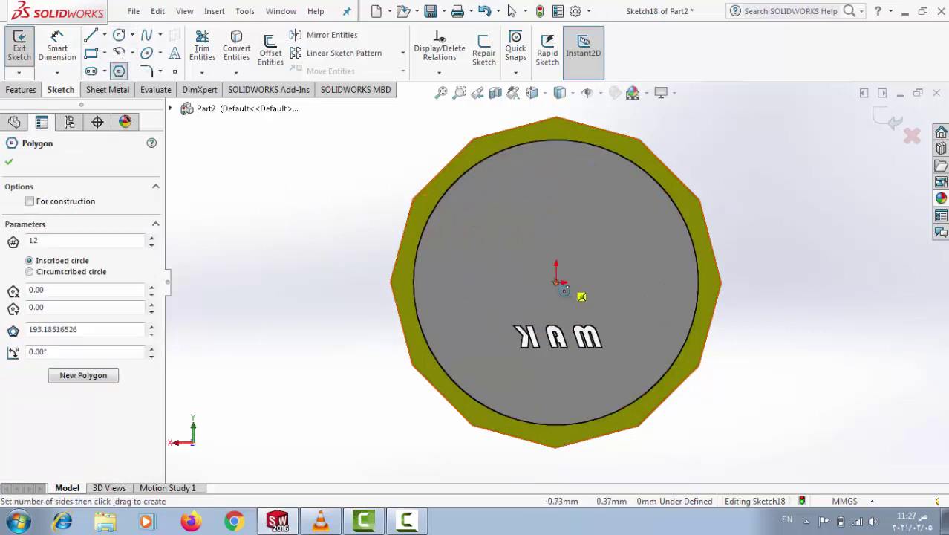
drag(556, 281, 700, 201)
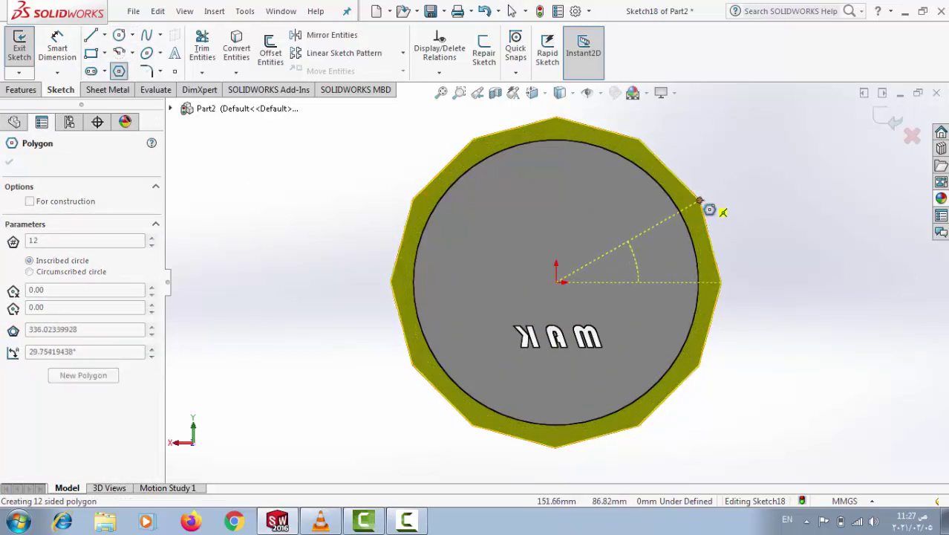
click(699, 201)
key(Escape)
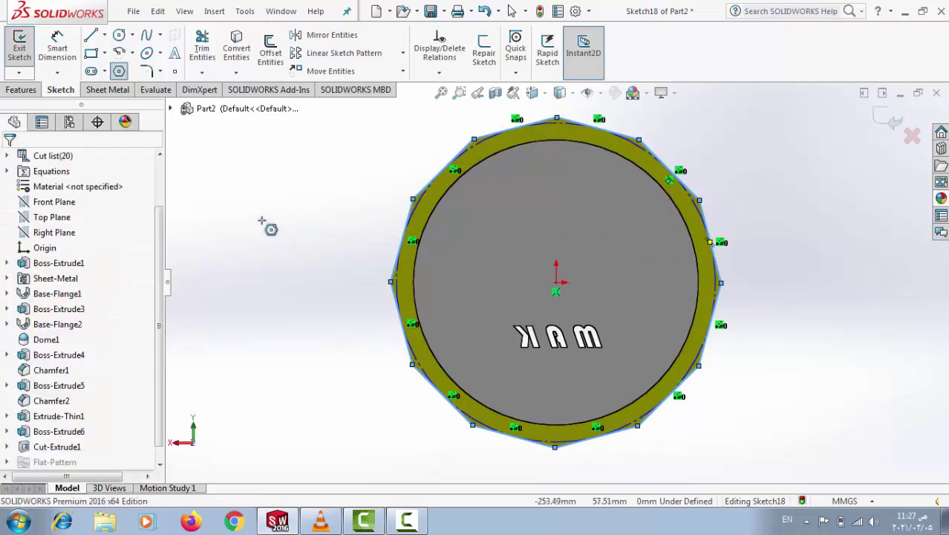
click(21, 89)
click(25, 52)
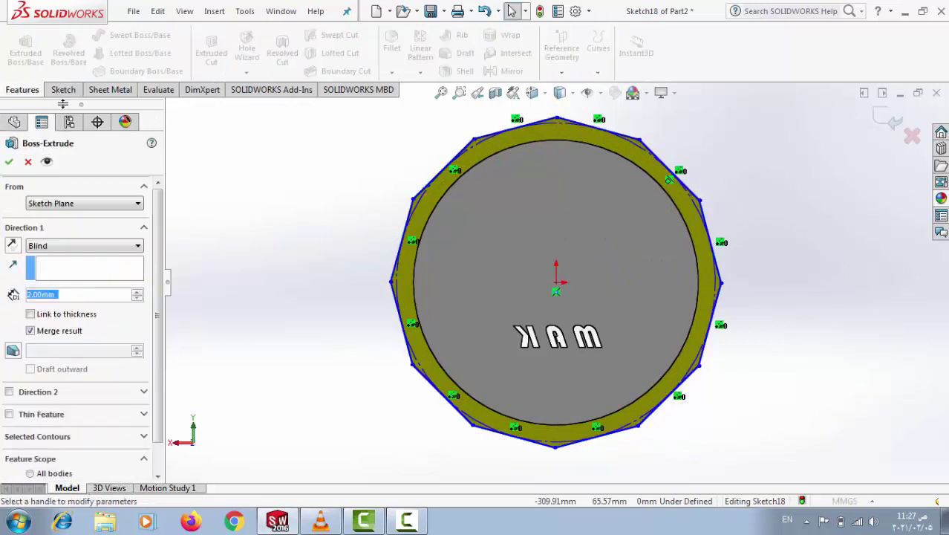
click(10, 162)
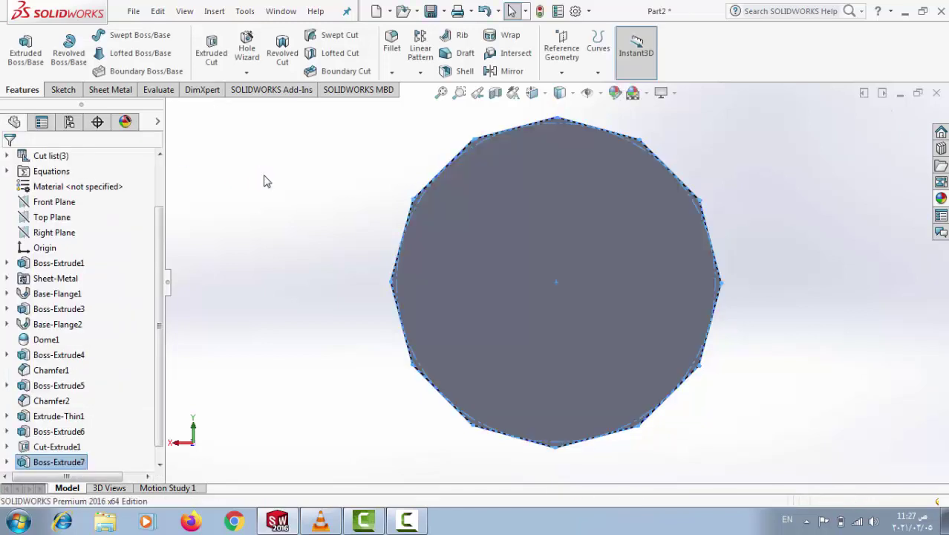
Orbit the clock, switch to Trimetric view, then rotate back near-front to inspect the 12-sided plate.
click(263, 182)
mouse_move(341, 201)
middle_down()
mouse_move(301, 205)
mouse_move(236, 238)
mouse_move(327, 249)
middle_up()
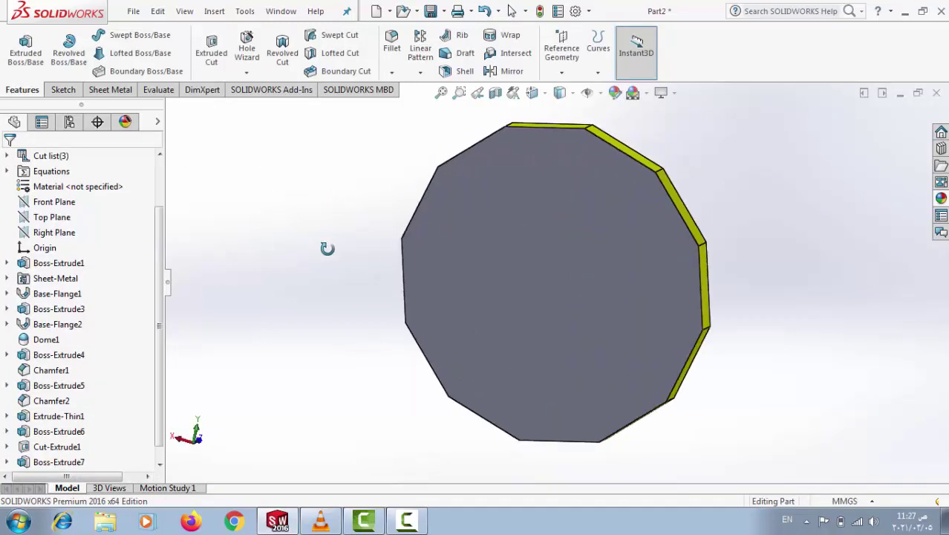
click(494, 240)
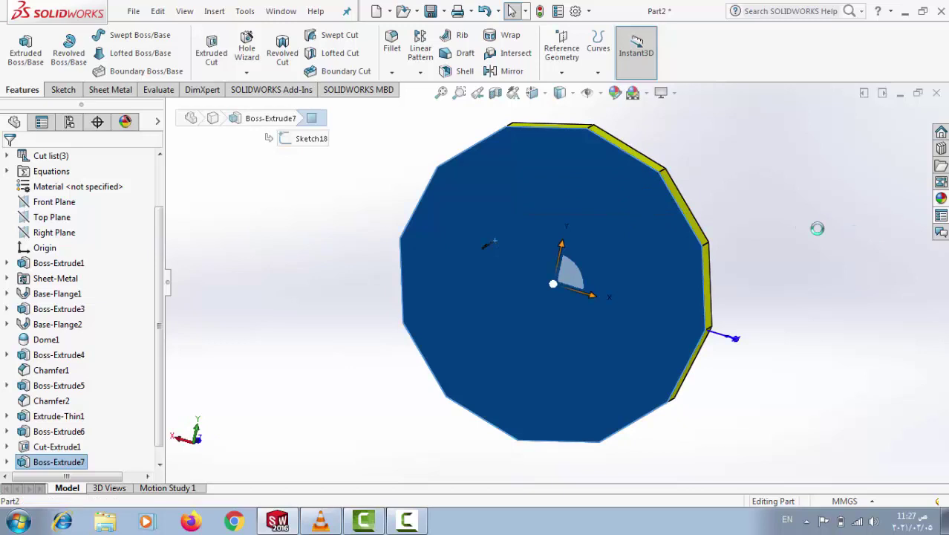
click(705, 150)
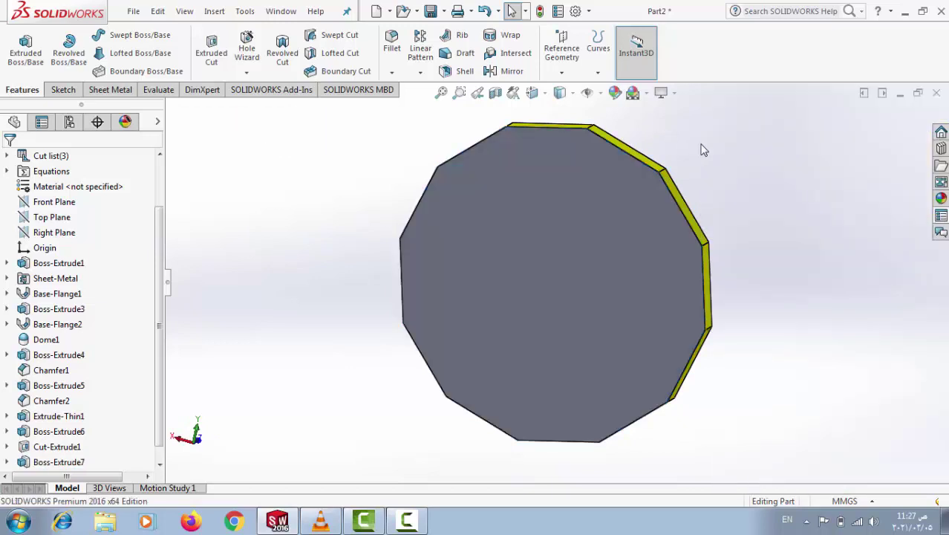
key(ctrl+7)
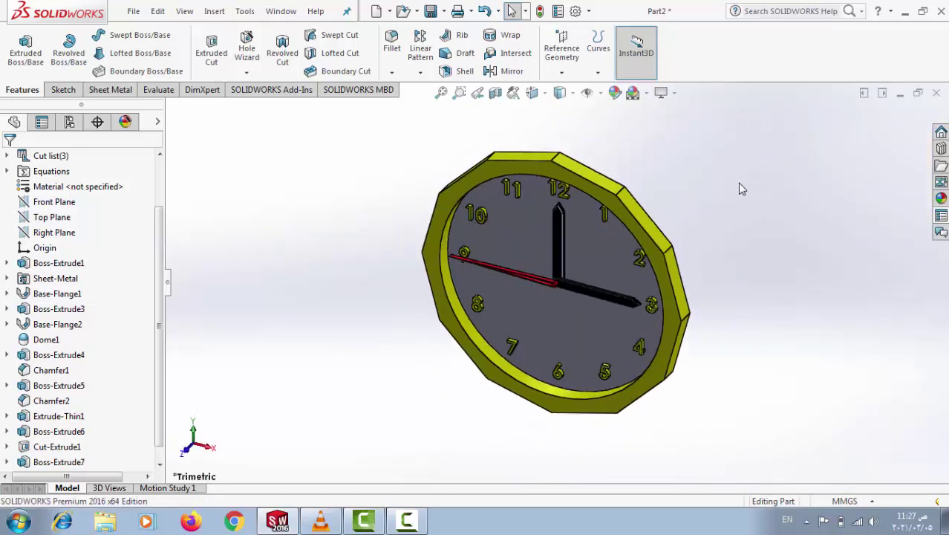
middle_drag(757, 257, 795, 211)
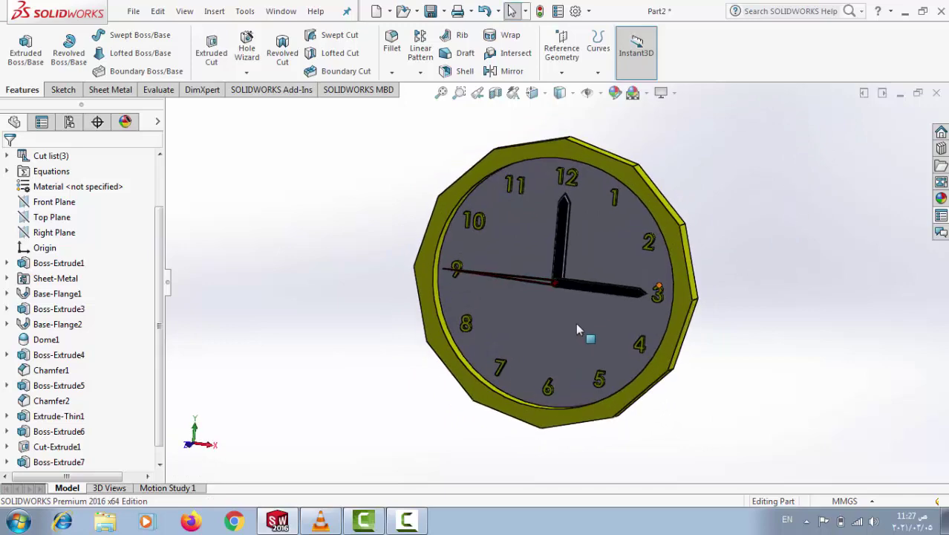
middle_drag(394, 315, 425, 312)
middle_drag(362, 303, 320, 357)
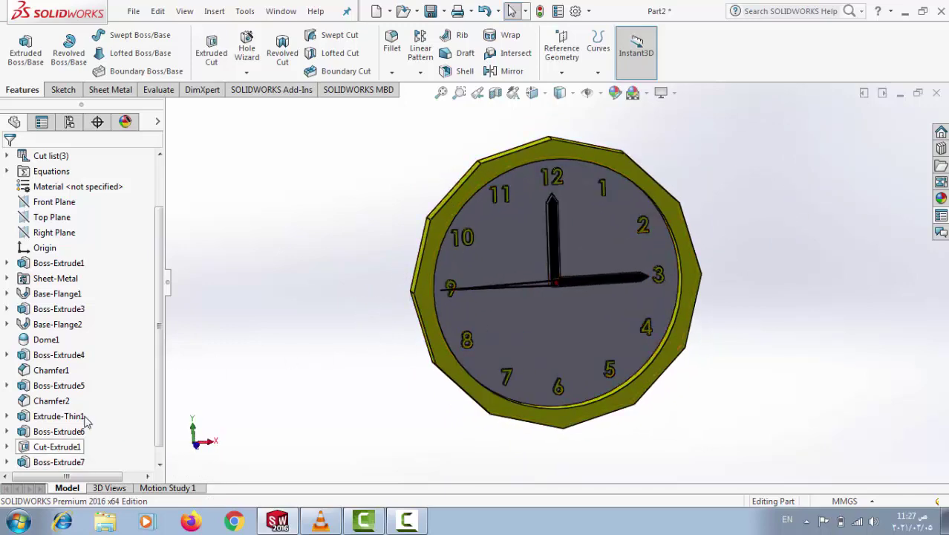
scroll(36, 449, down, 1)
Edit Cut-Extrude1 so the MAK lettering cut goes 5.00 mm deep instead of 2.00 mm.
click(36, 448)
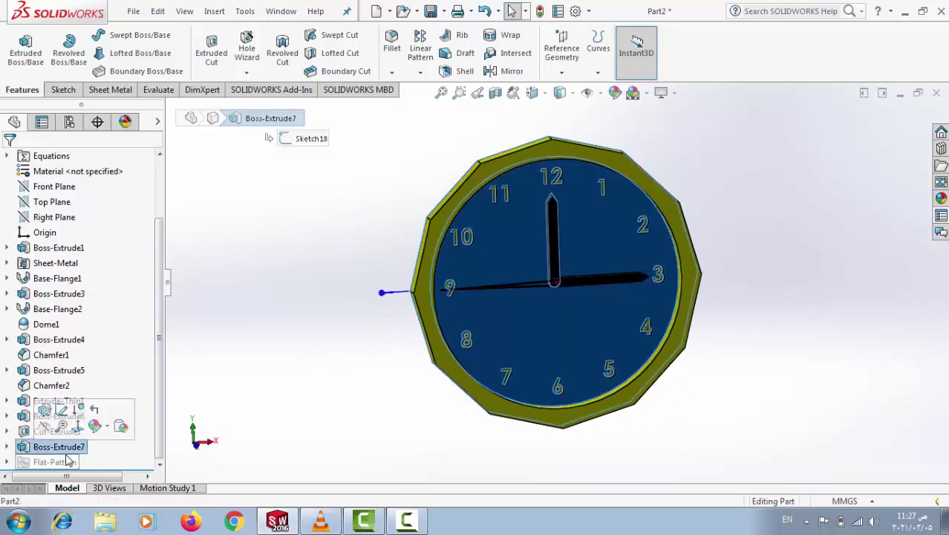
click(26, 434)
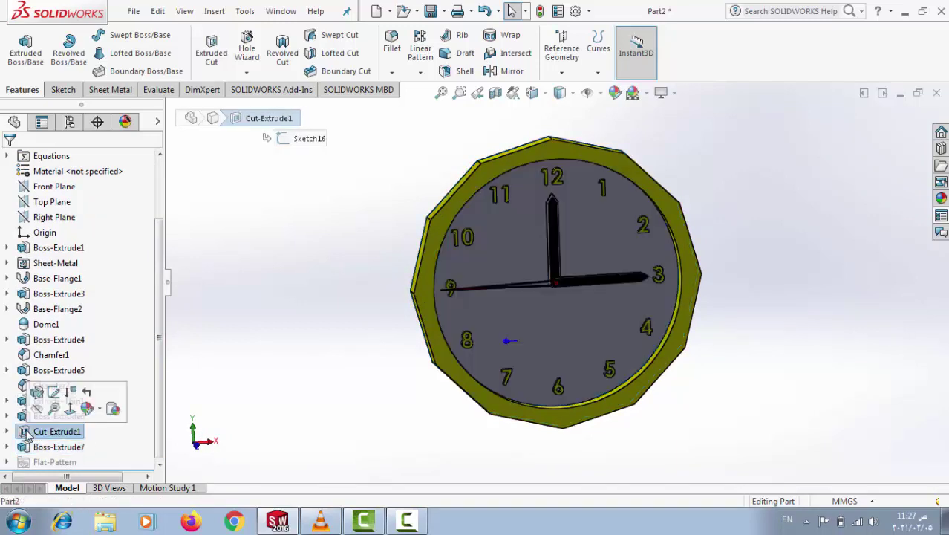
click(38, 391)
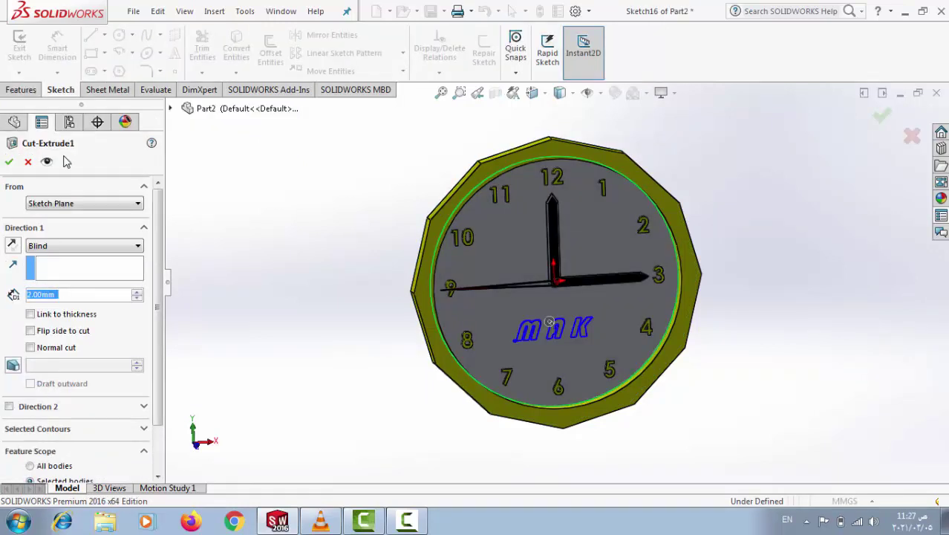
click(137, 295)
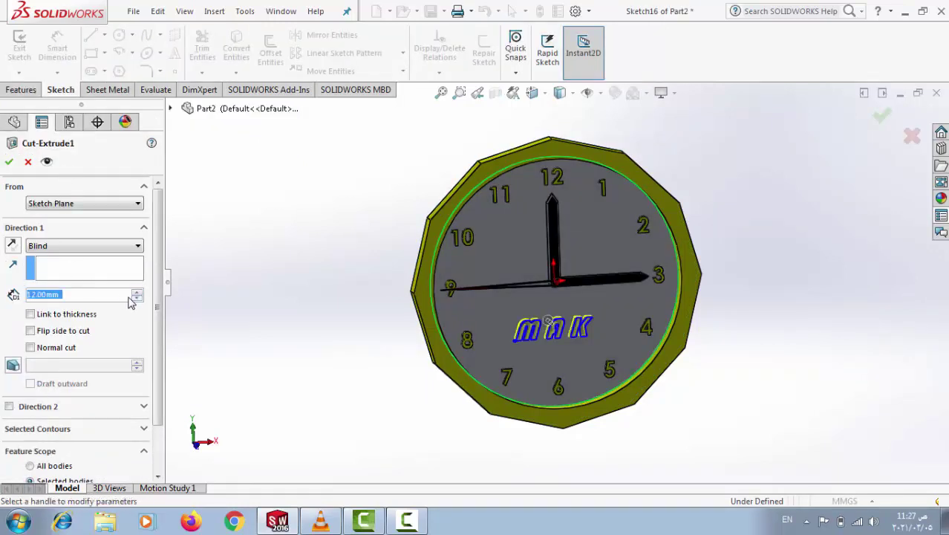
text(5)
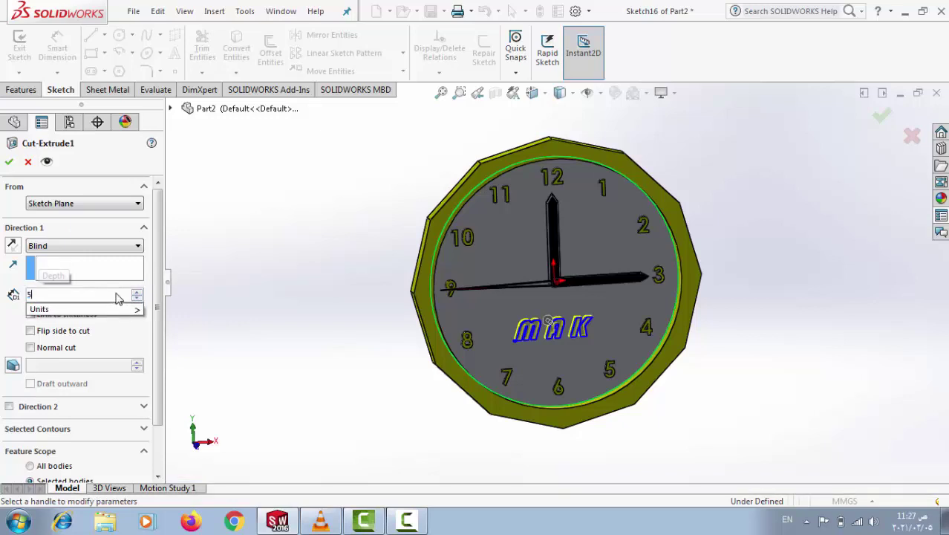
key(Return)
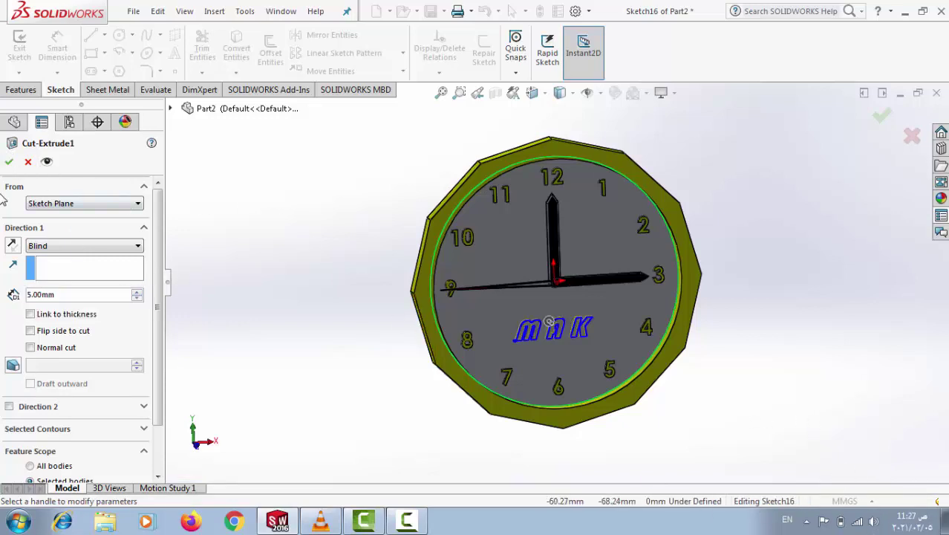
click(7, 164)
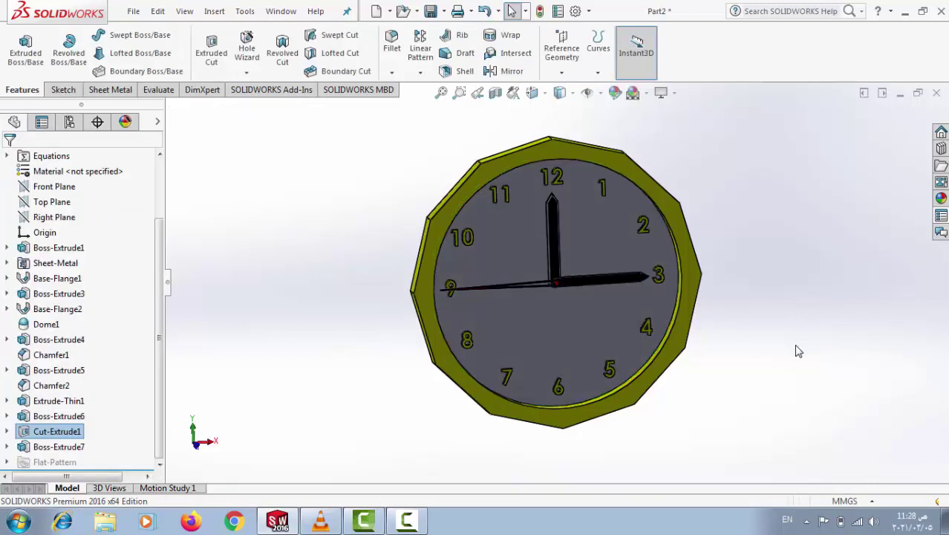
Delete the Cut-Extrude1 MAK text cut from the feature tree.
mouse_move(763, 360)
middle_down()
mouse_move(712, 381)
mouse_move(810, 360)
mouse_move(785, 324)
middle_up()
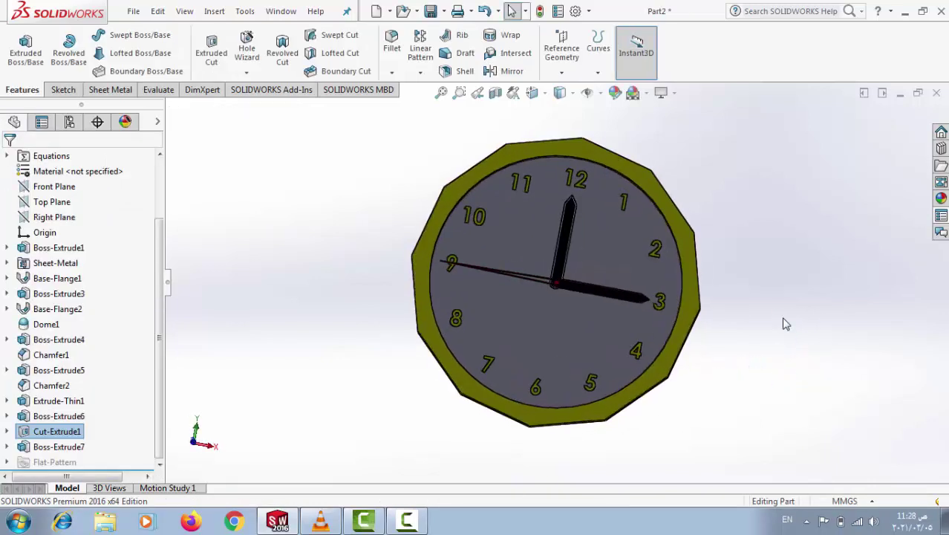
right_click(30, 435)
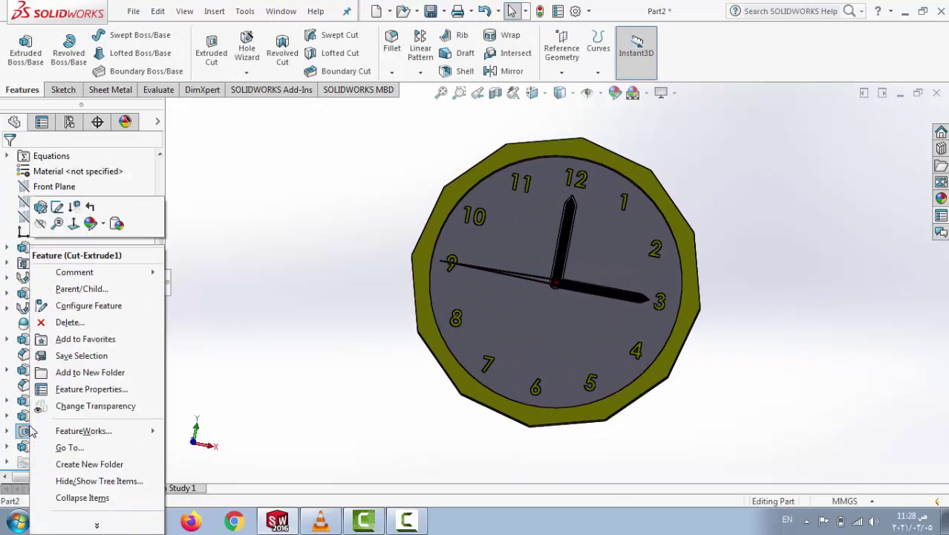
click(46, 323)
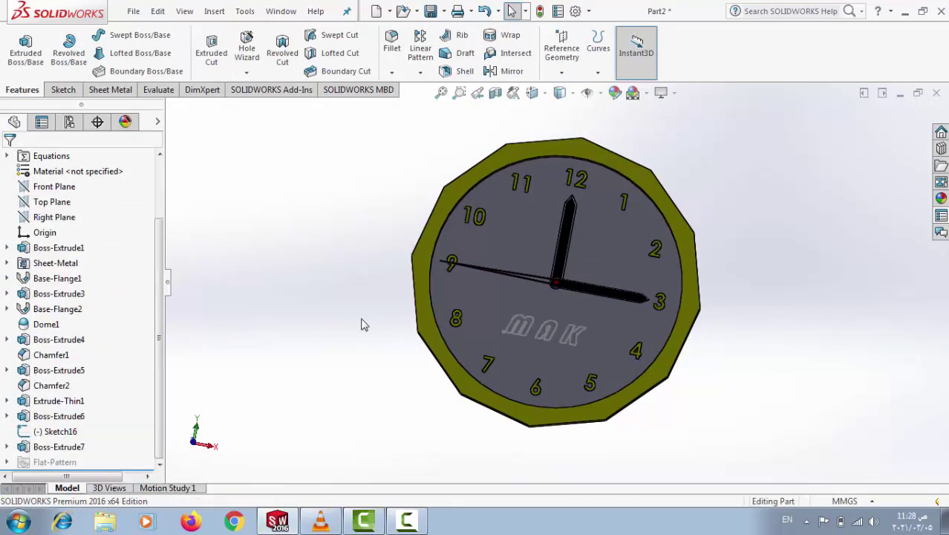
Extrude the MAK text sketch (Sketch16) 5.00 mm outward as raised Boss-Extrude8.
click(46, 432)
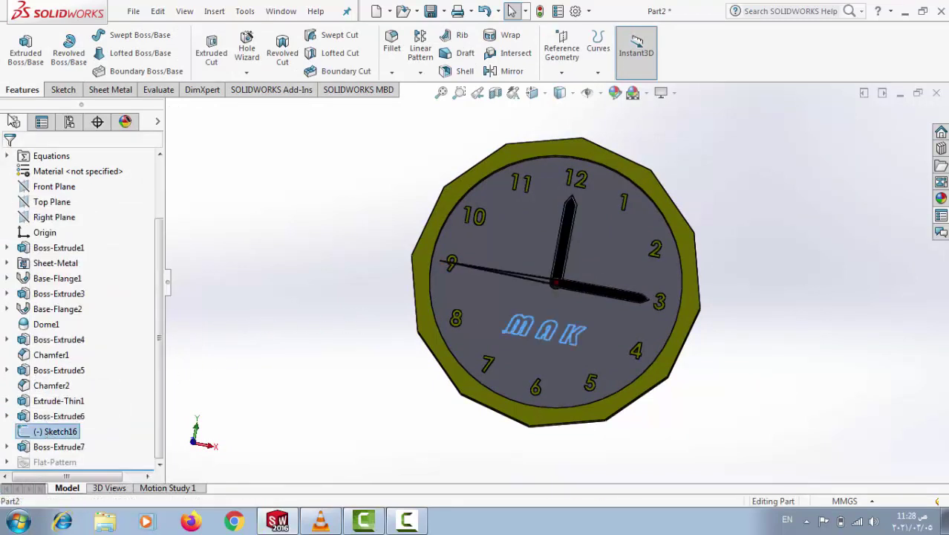
click(26, 48)
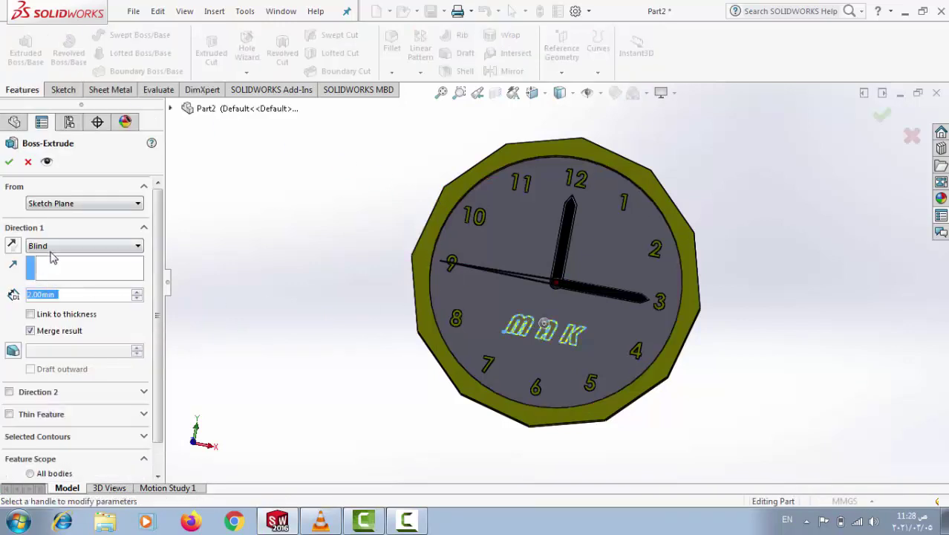
click(136, 292)
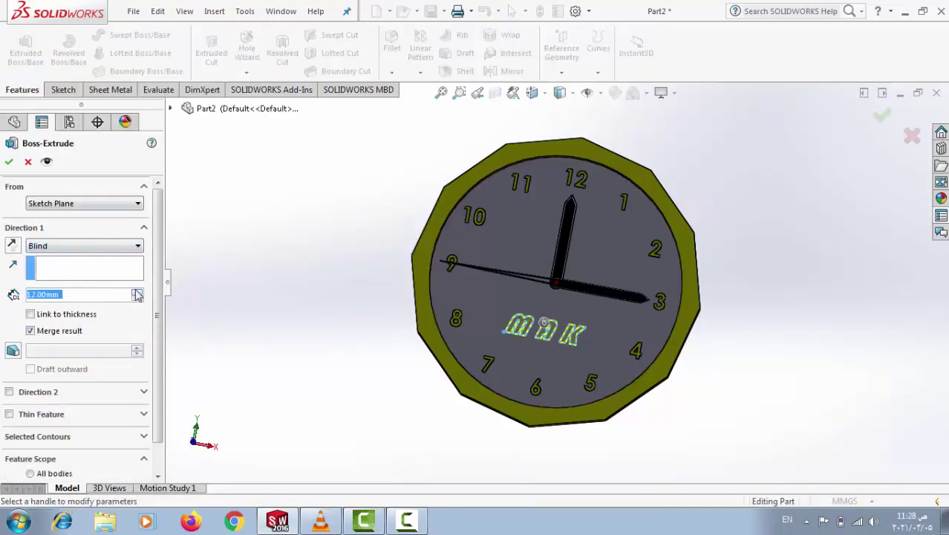
text(5)
key(Return)
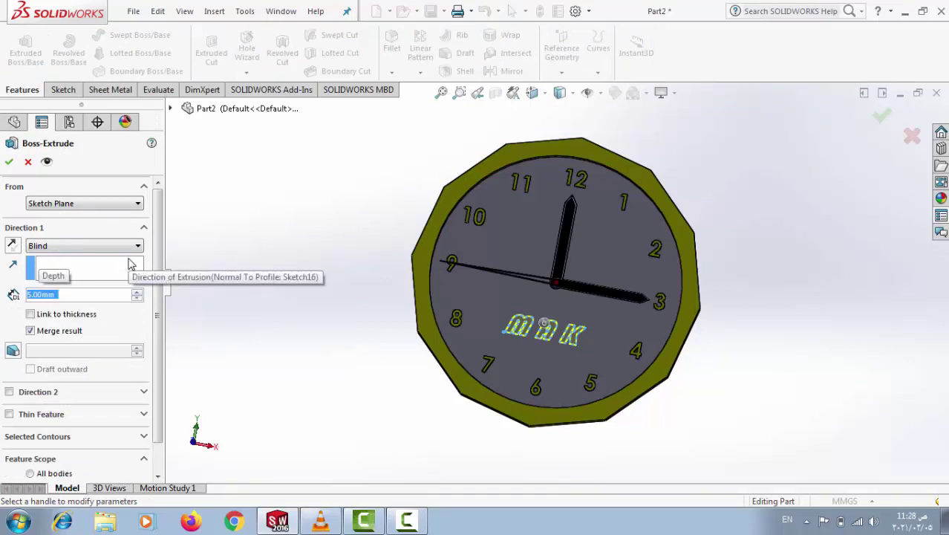
click(9, 161)
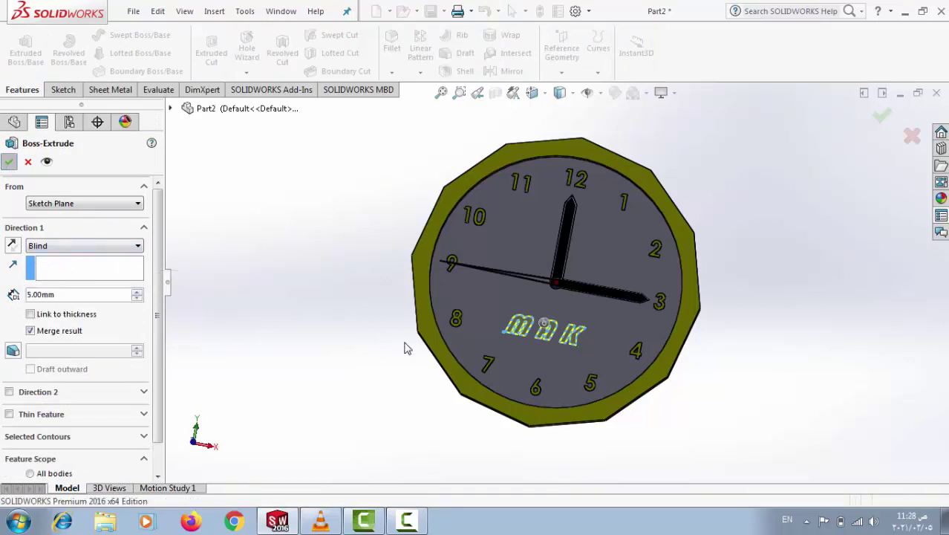
mouse_move(757, 290)
middle_down()
mouse_move(714, 265)
mouse_move(731, 240)
mouse_move(811, 355)
middle_up()
click(512, 10)
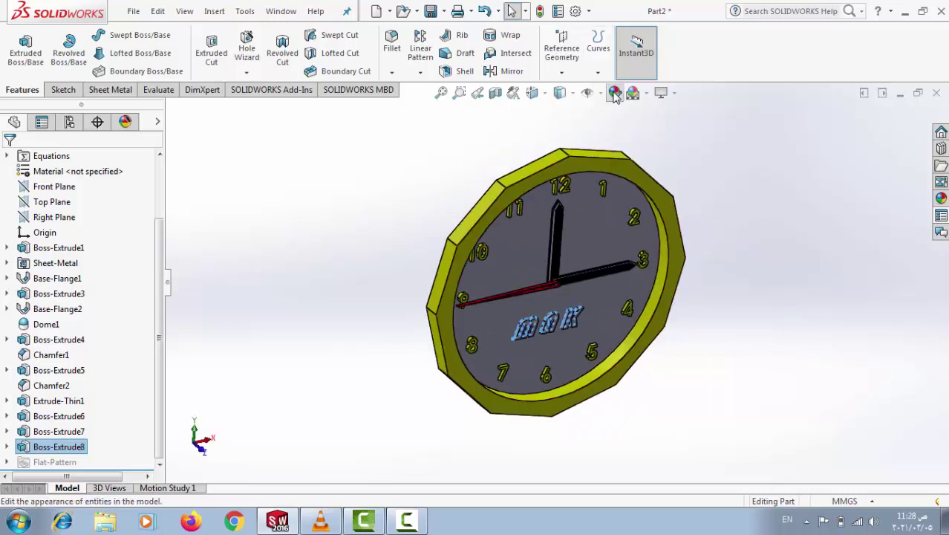
Give the raised MAK lettering, Boss-Extrude8, a red appearance from the colour palette.
right_click(37, 447)
click(95, 224)
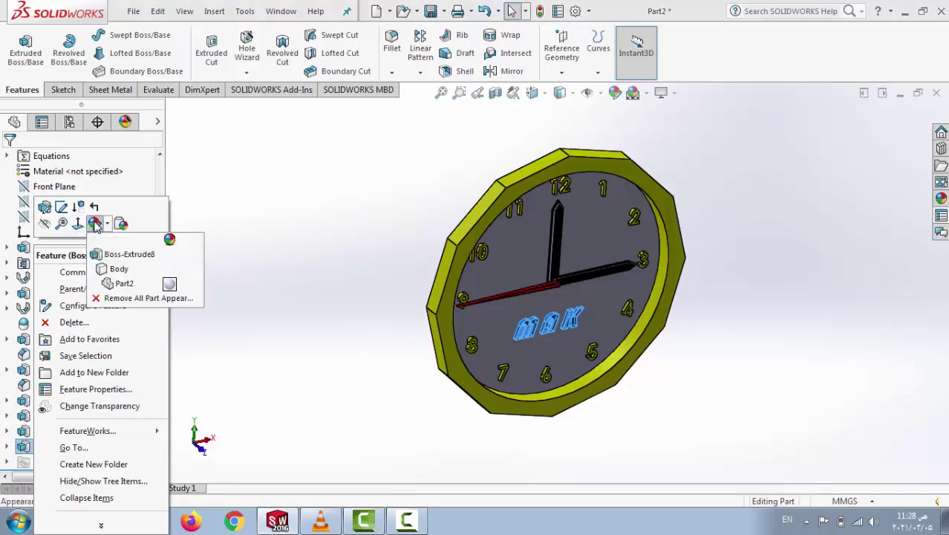
click(129, 254)
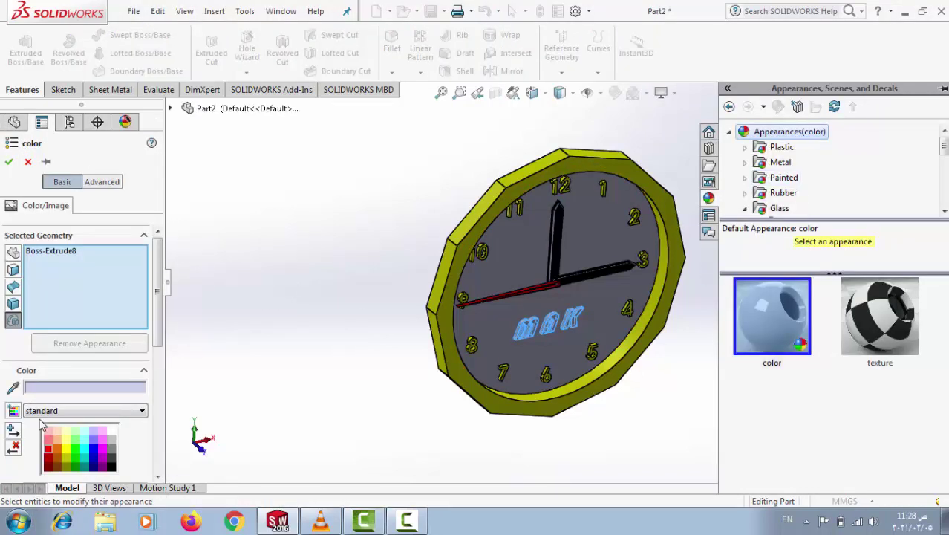
click(47, 459)
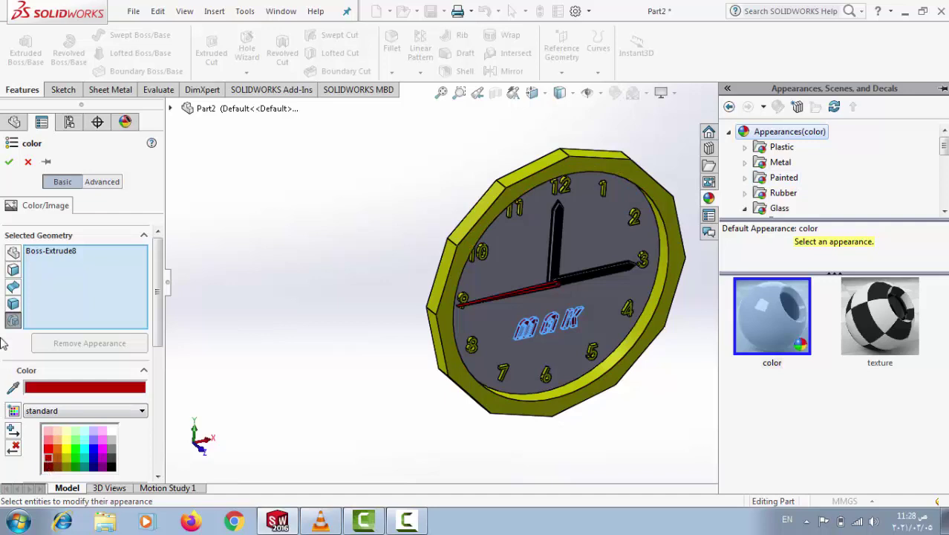
click(9, 163)
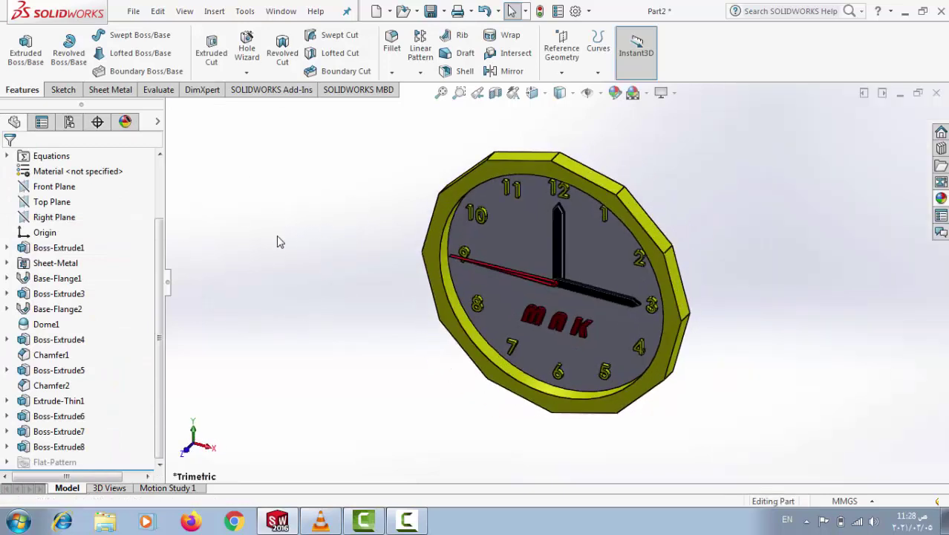
middle_drag(452, 168, 432, 121)
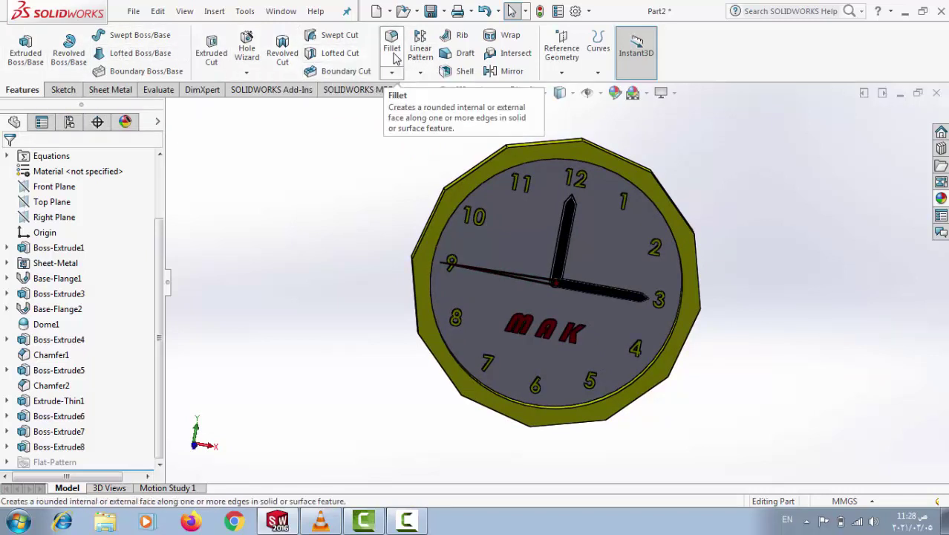
Start a 2 mm fillet and select the first upper and right rim edges.
click(391, 43)
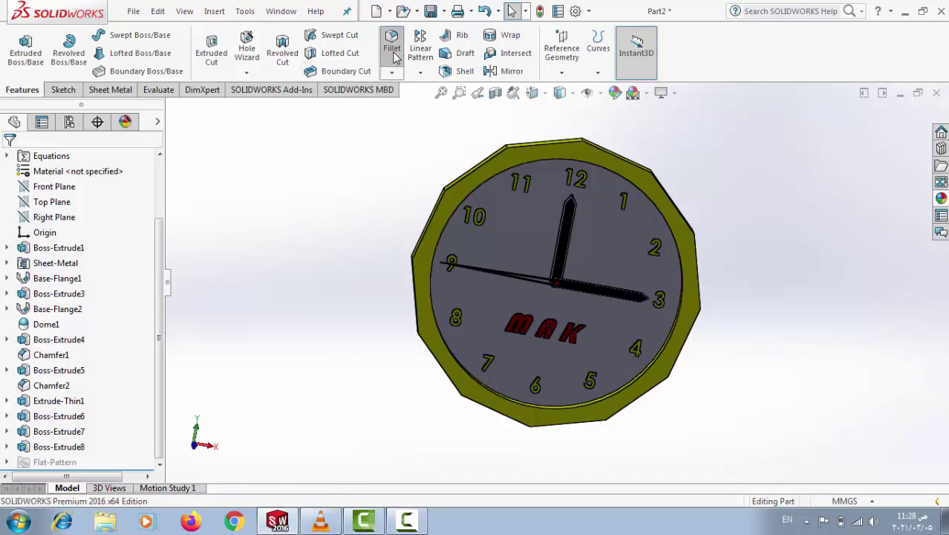
click(478, 176)
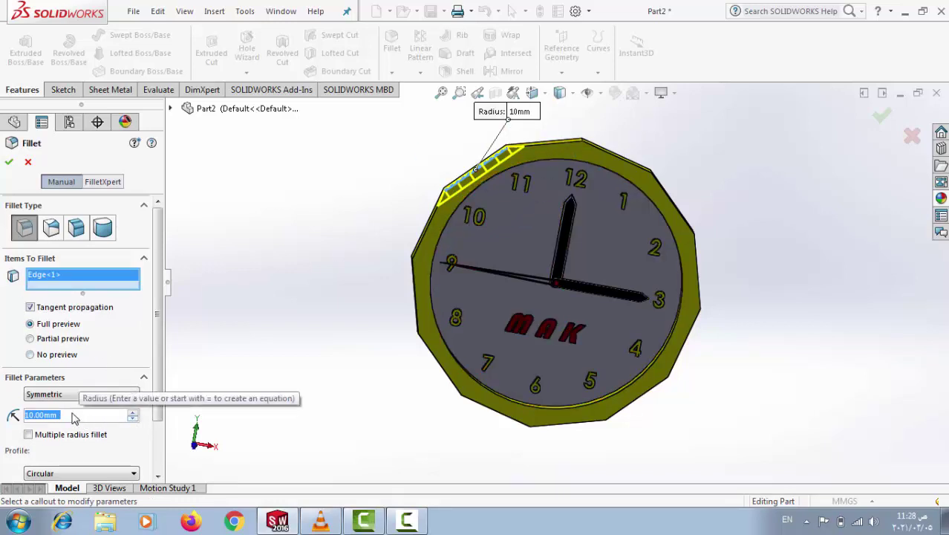
text(2)
key(Return)
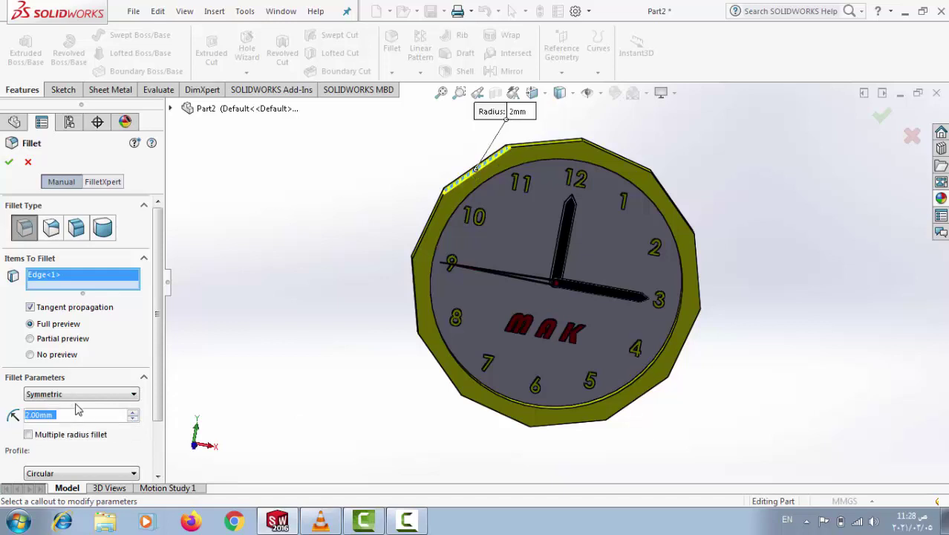
click(560, 149)
click(628, 173)
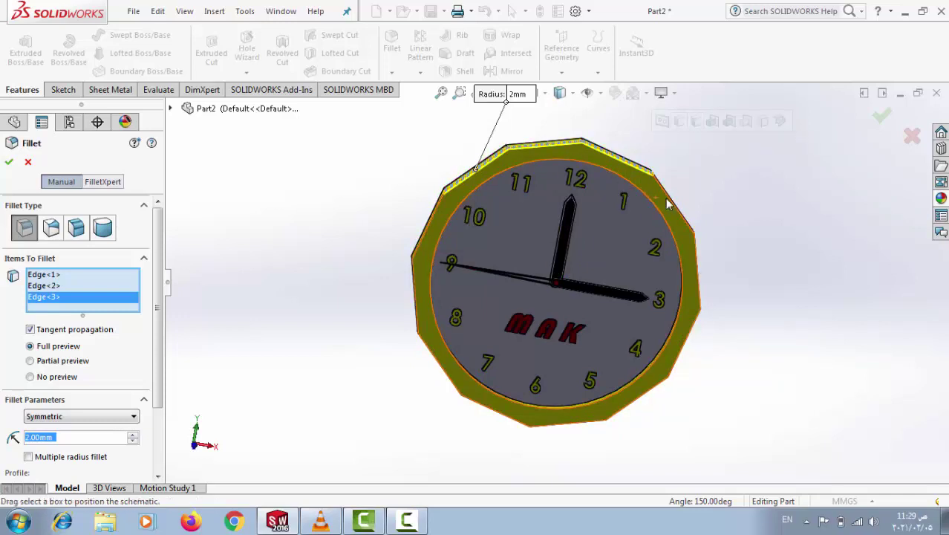
click(678, 227)
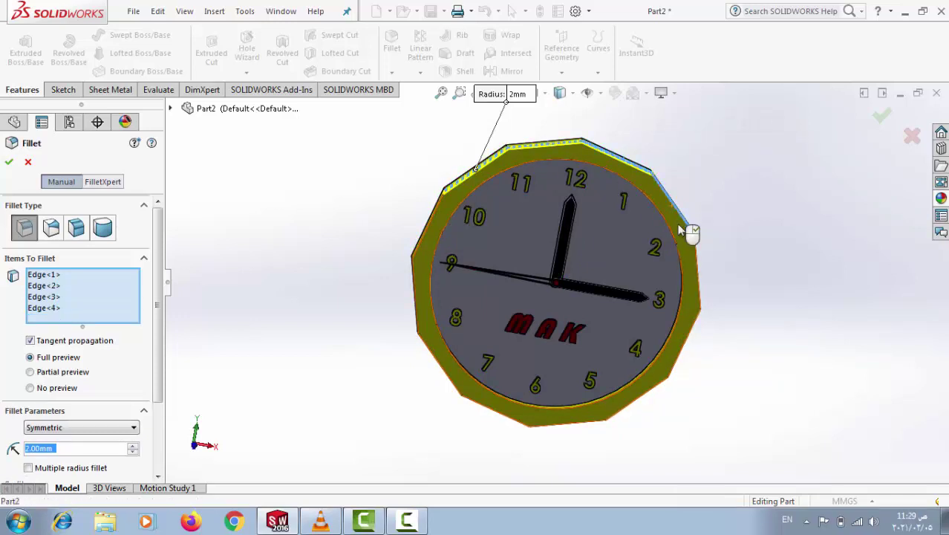
click(677, 233)
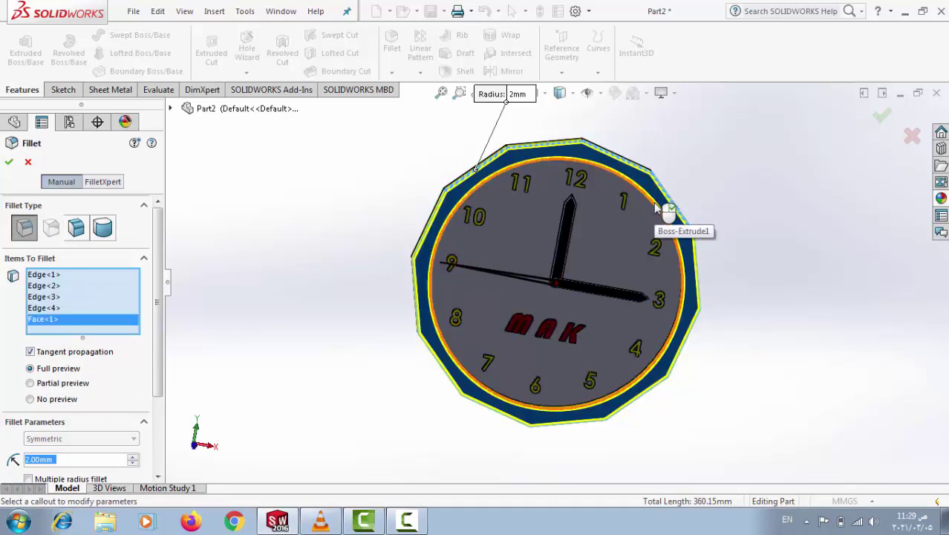
click(656, 208)
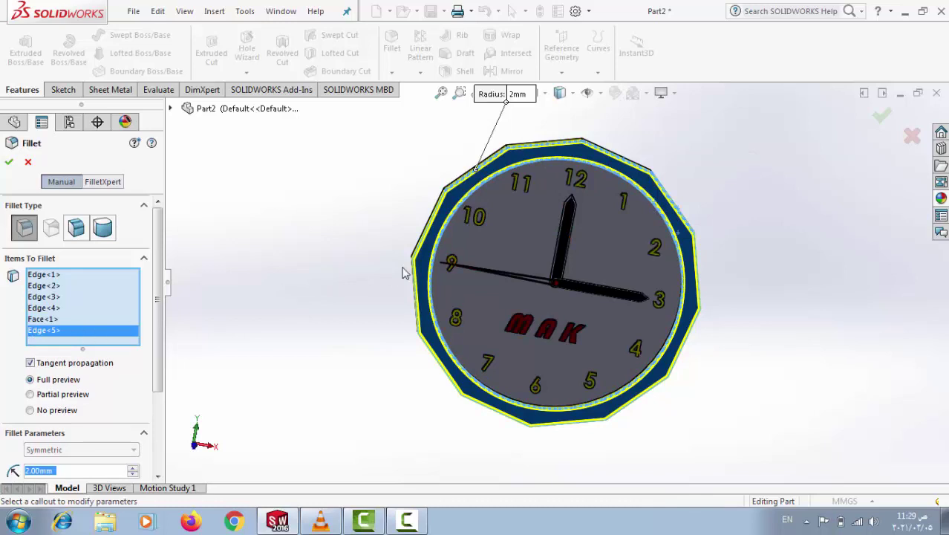
Remove the stray rim face and inner edge, add the remaining rim edges, and create Fillet1.
right_click(37, 331)
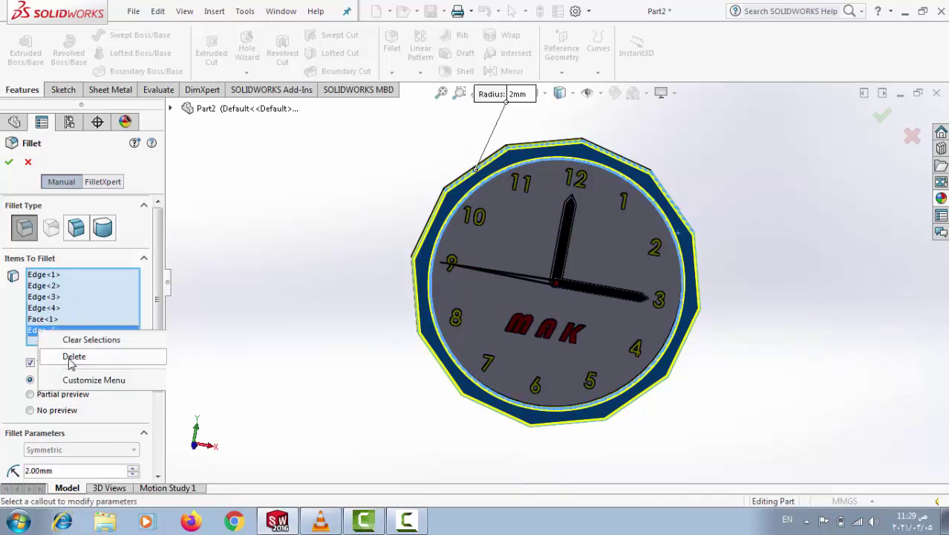
click(74, 357)
right_click(46, 319)
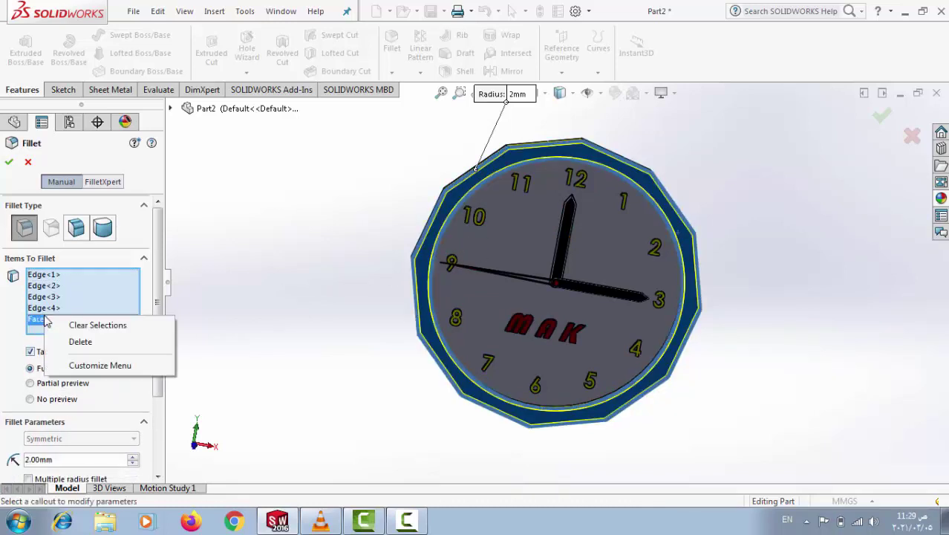
click(62, 342)
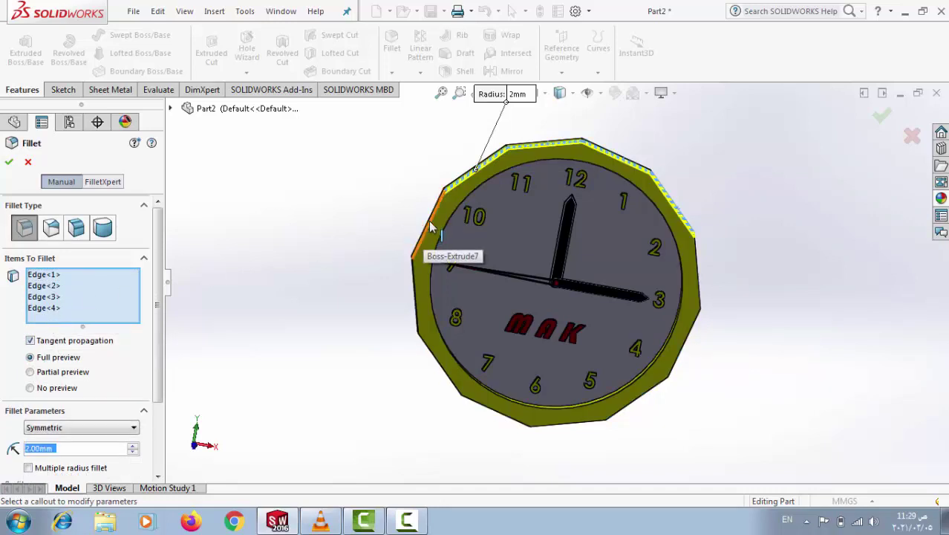
click(417, 287)
click(431, 371)
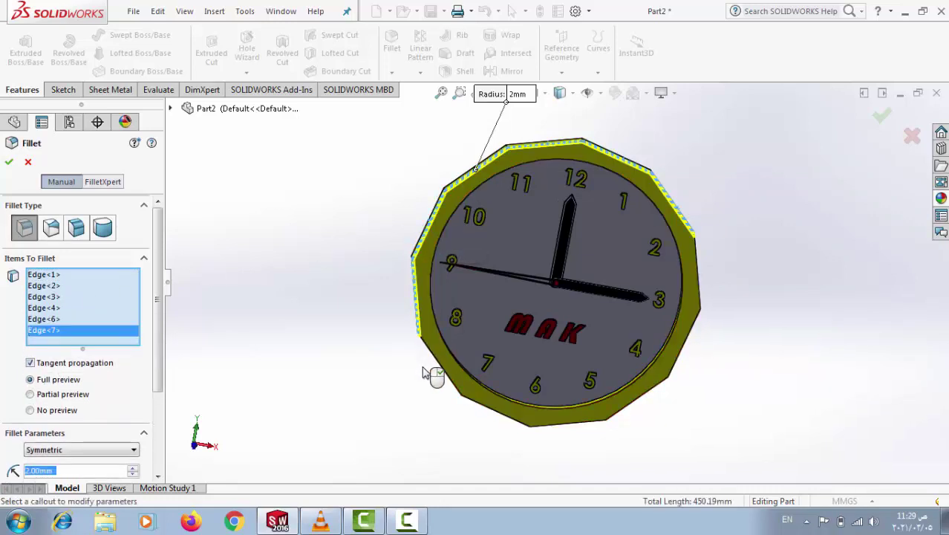
click(454, 378)
click(493, 410)
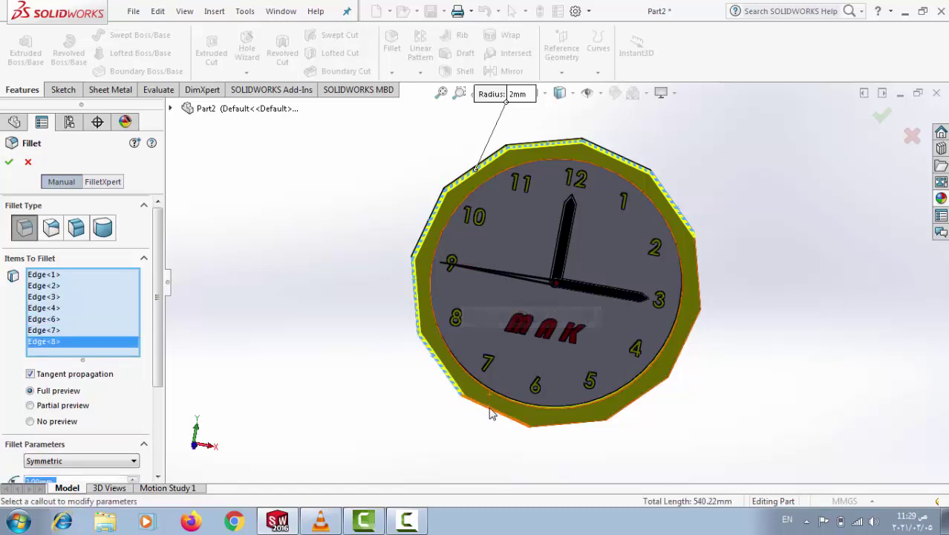
click(573, 428)
click(642, 403)
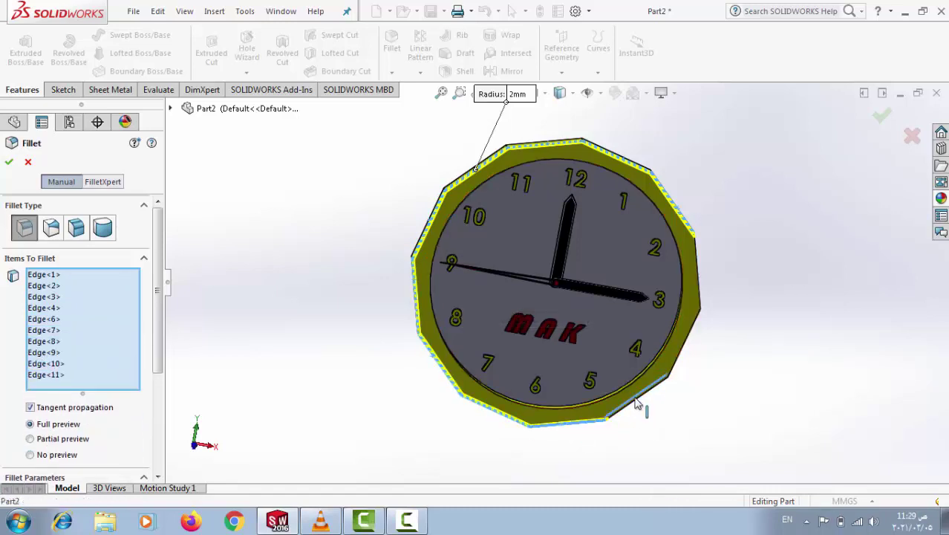
click(697, 327)
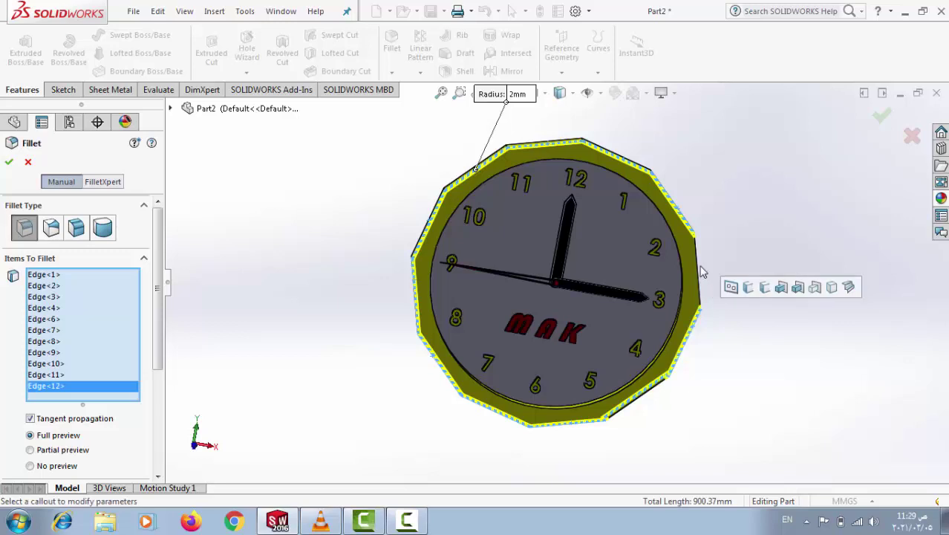
click(698, 271)
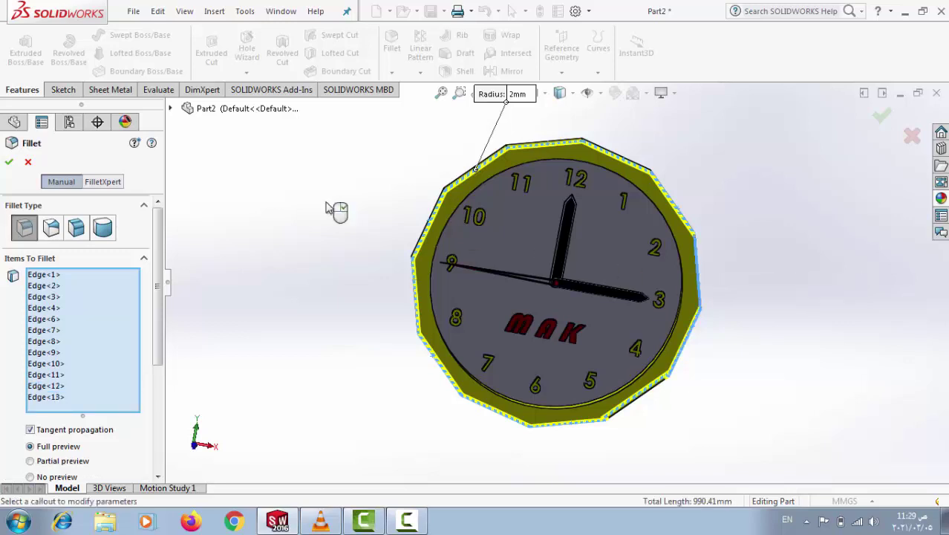
click(9, 163)
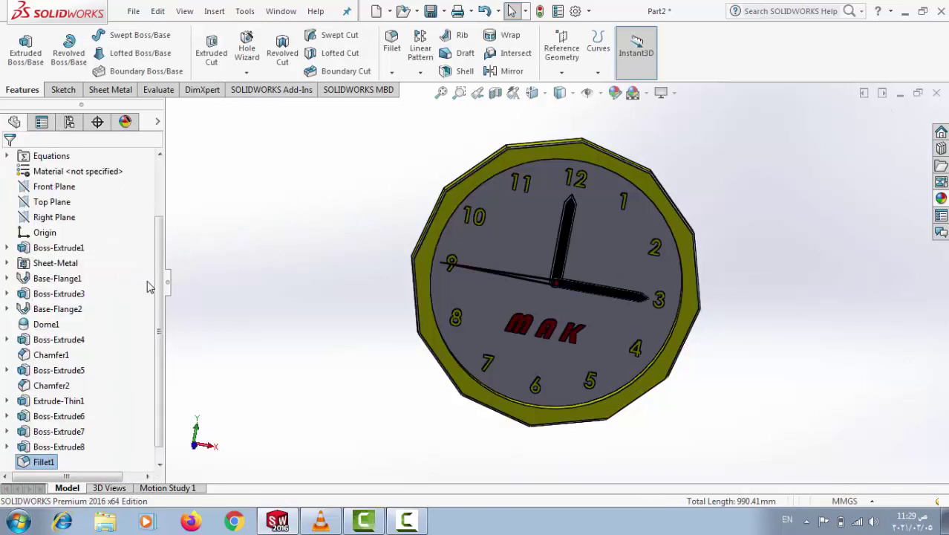
Apply a yellow appearance to Fillet1 so the rounded rim edges match the rim.
right_click(43, 462)
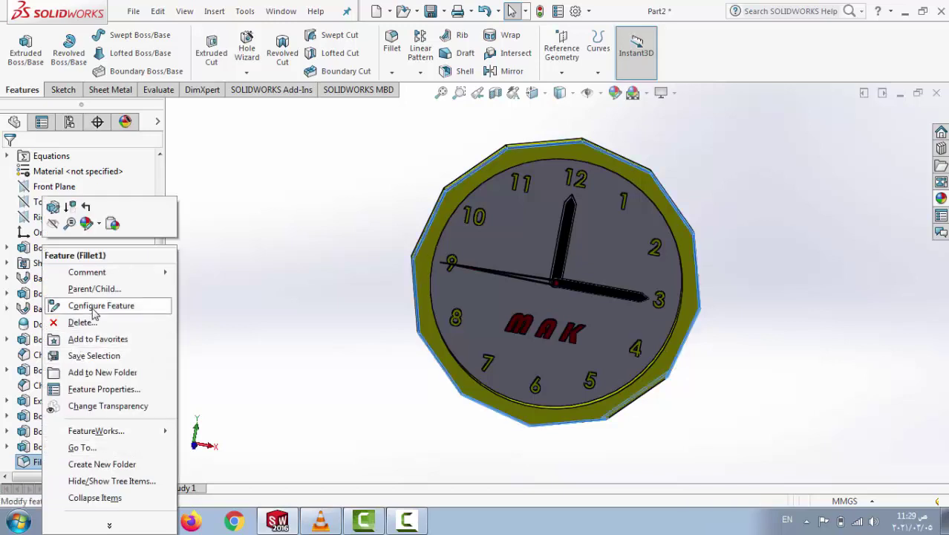
click(87, 224)
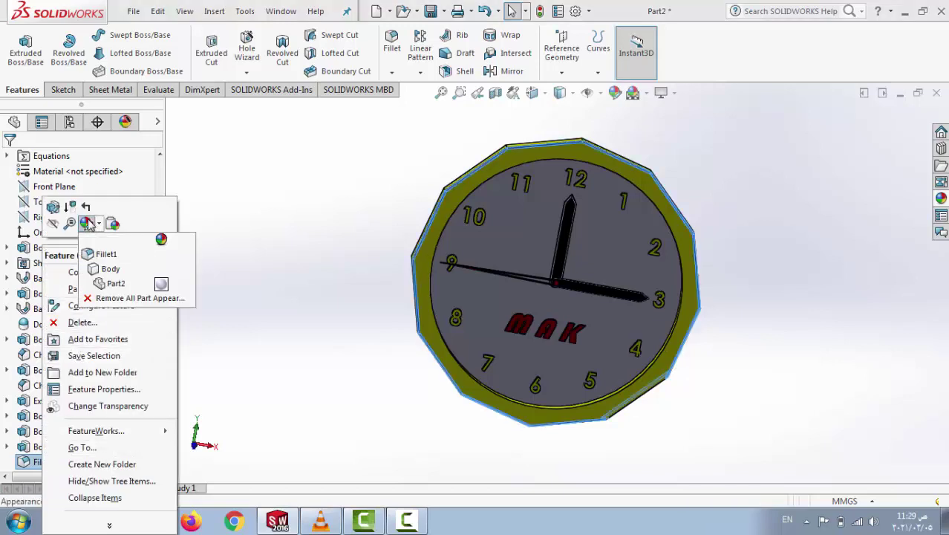
click(100, 254)
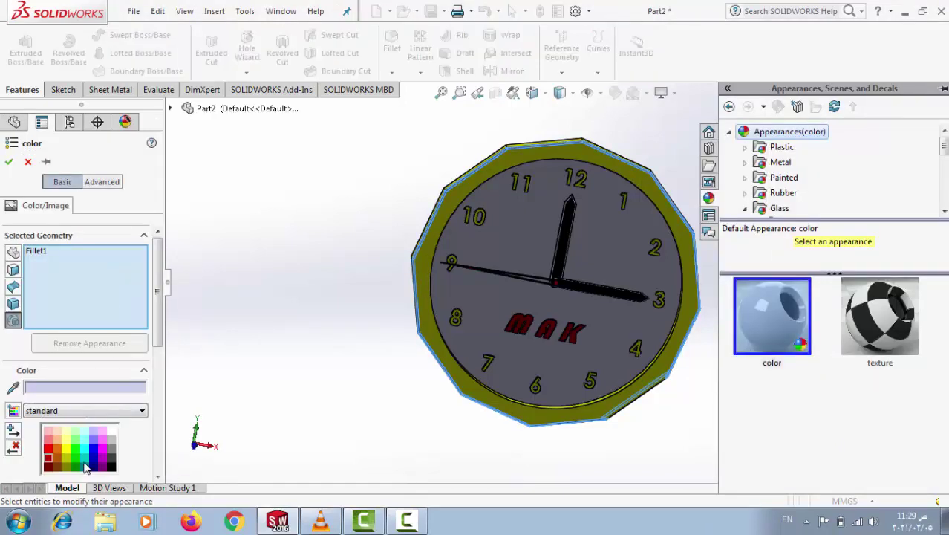
click(67, 449)
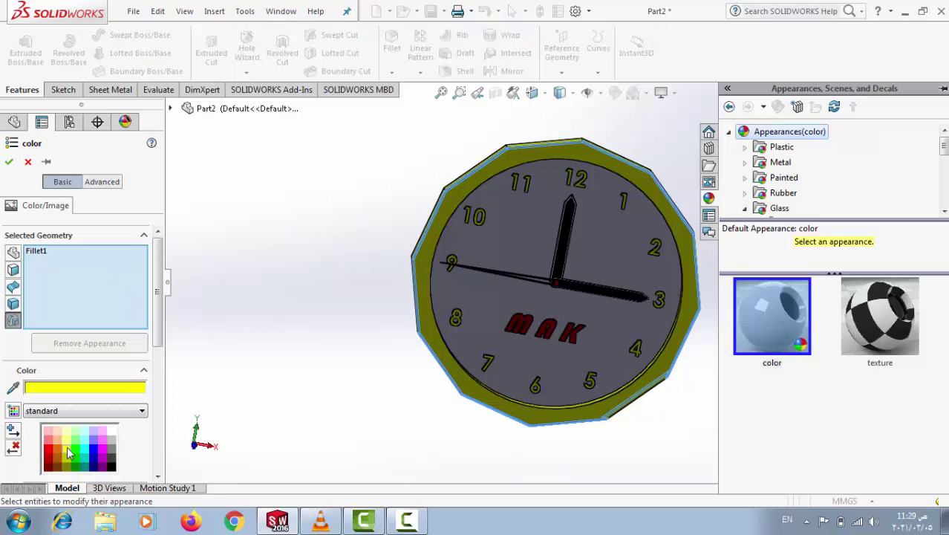
click(8, 162)
mouse_move(277, 248)
middle_down()
mouse_move(424, 166)
mouse_move(664, 183)
middle_up()
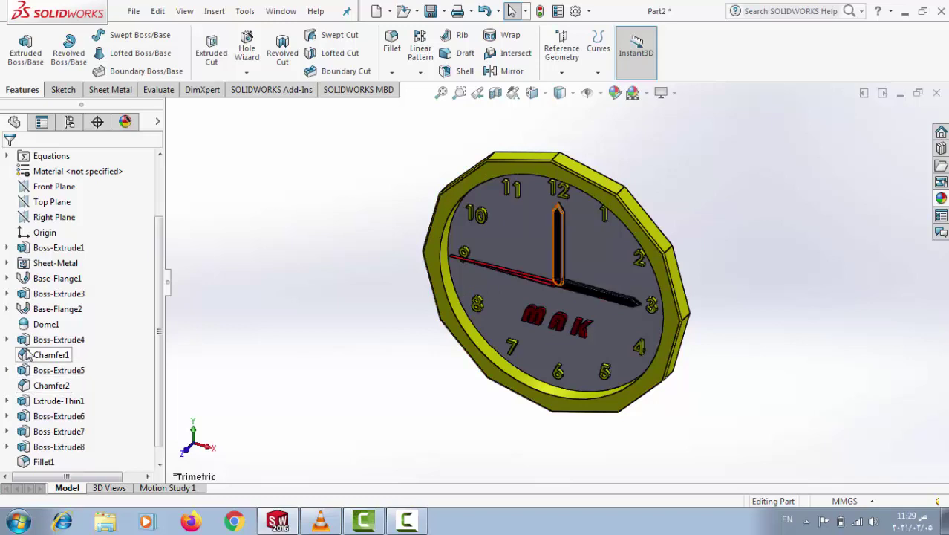
Show the hidden Dome1 so a translucent cover sits over the numerals and hands.
click(33, 326)
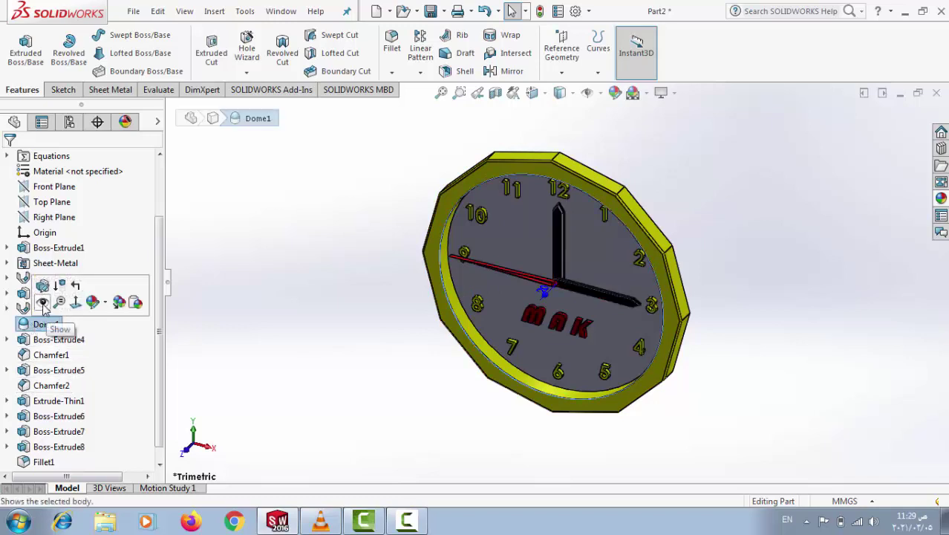
click(42, 303)
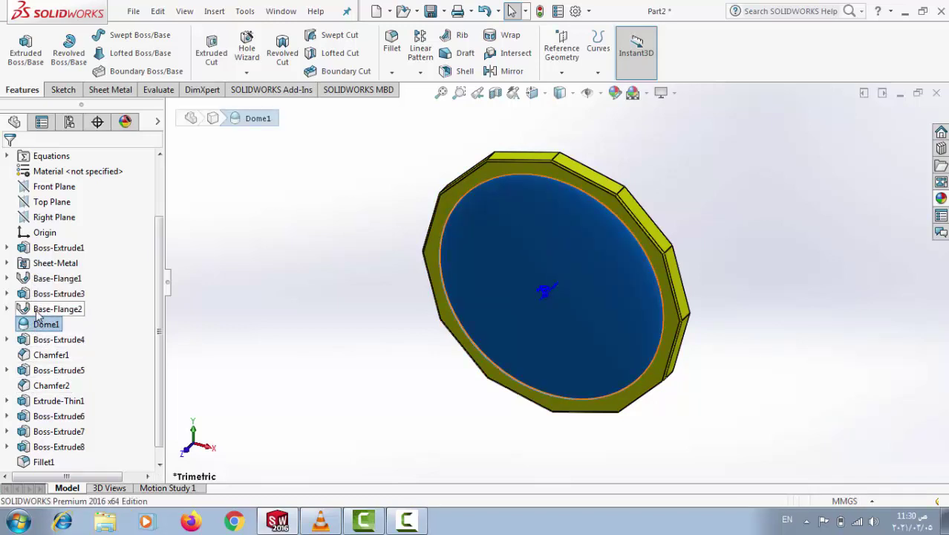
click(281, 326)
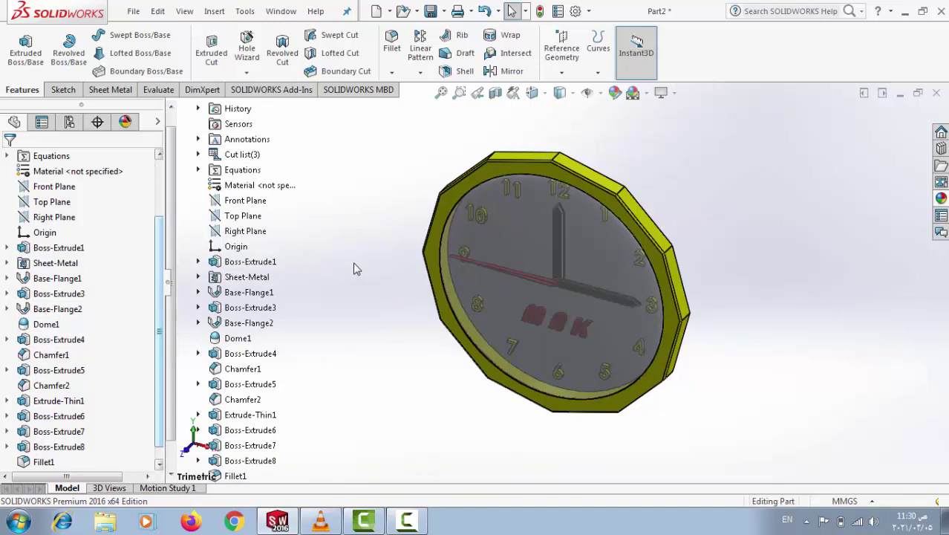
scroll(172, 342, down, 2)
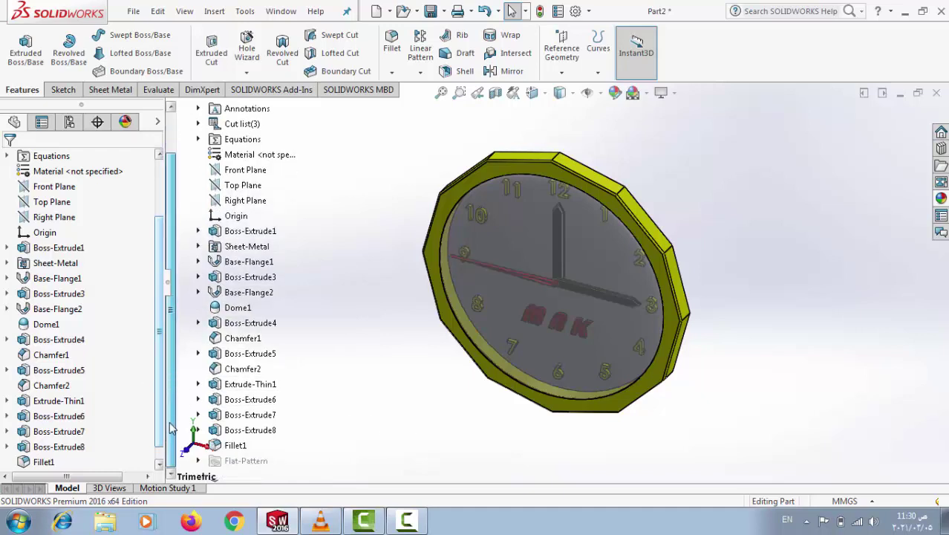
scroll(172, 297, up, 3)
click(941, 197)
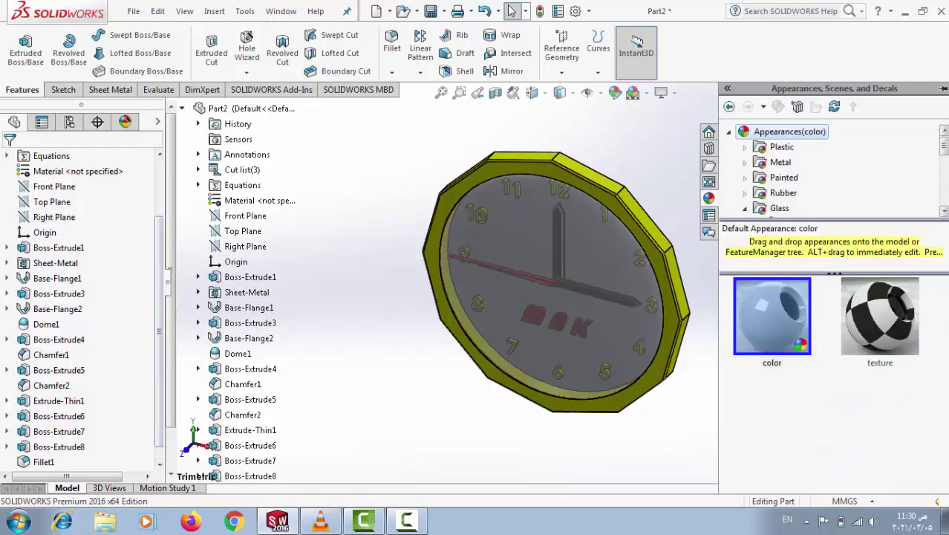
click(689, 165)
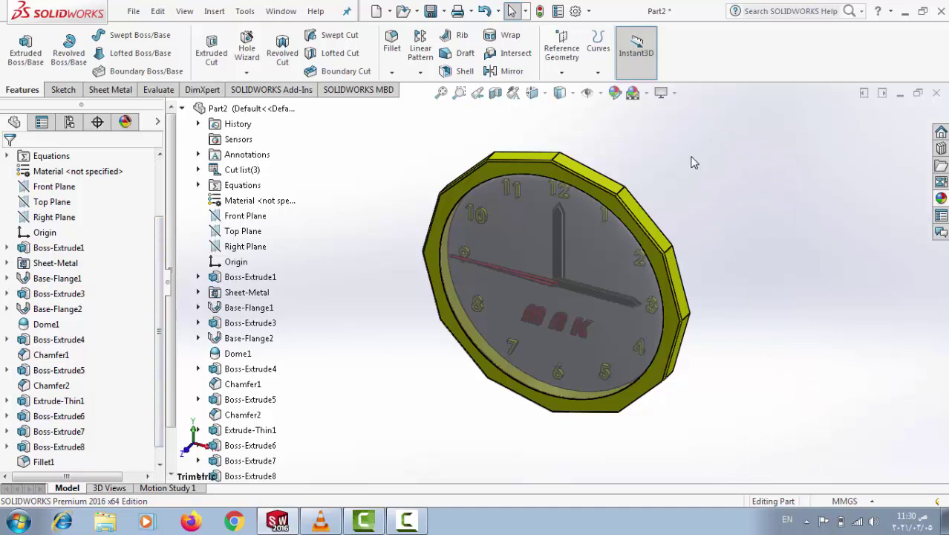
Turn on Shadows In Shaded Mode so the clock casts a shadow.
click(646, 94)
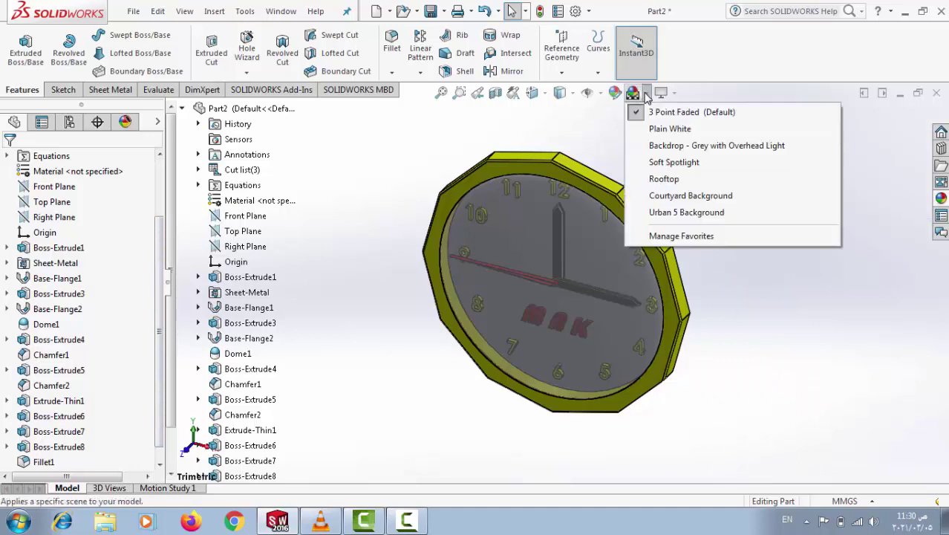
click(673, 93)
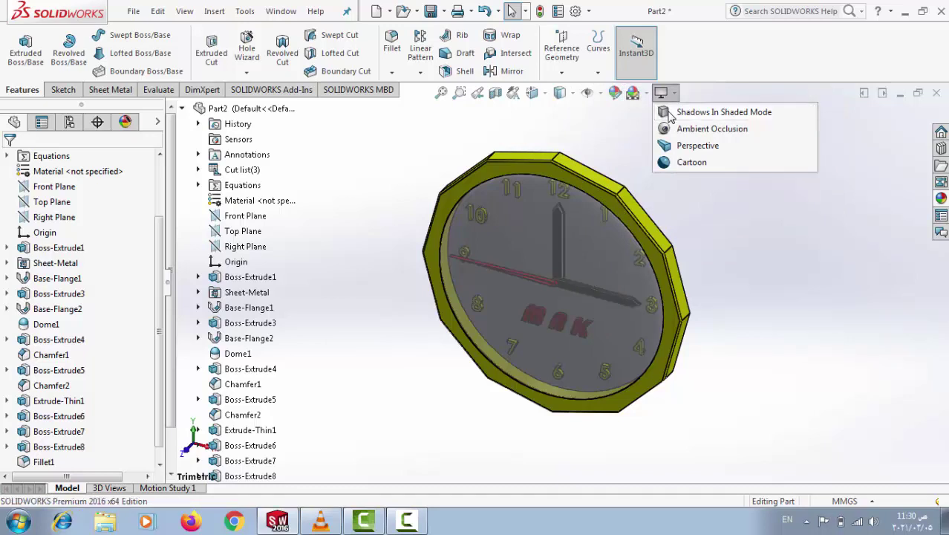
click(671, 113)
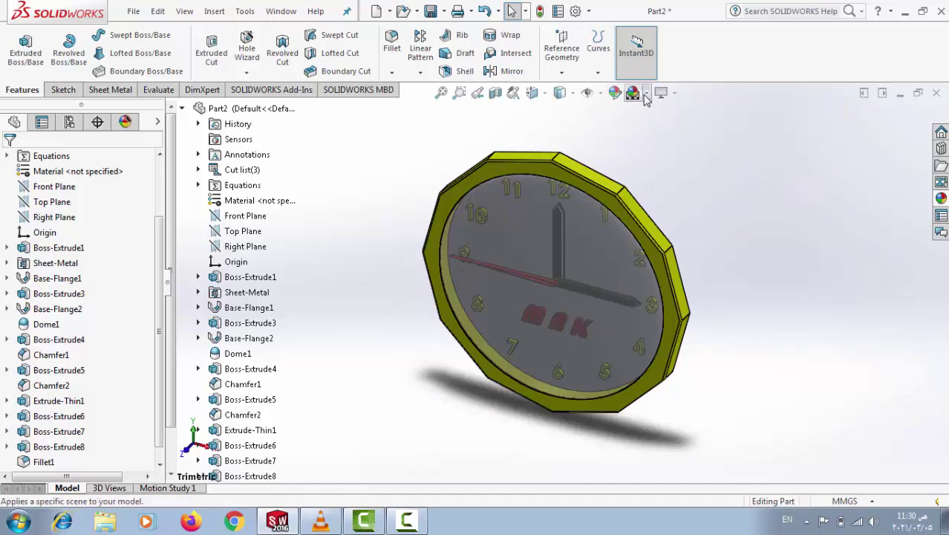
Try the Plain White, Grey Backdrop and Soft Spotlight scenes, then apply Rooftop with the clock facing the viewer.
click(646, 93)
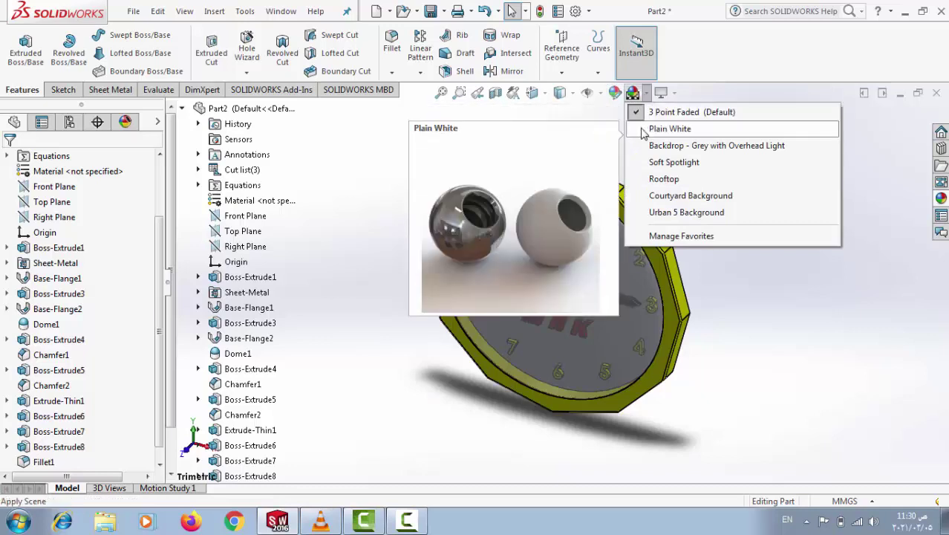
click(643, 130)
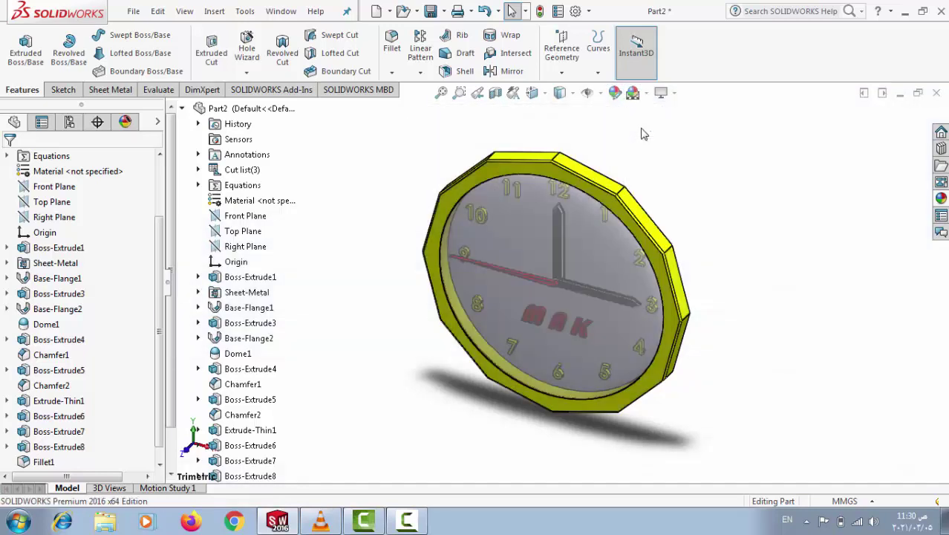
click(646, 93)
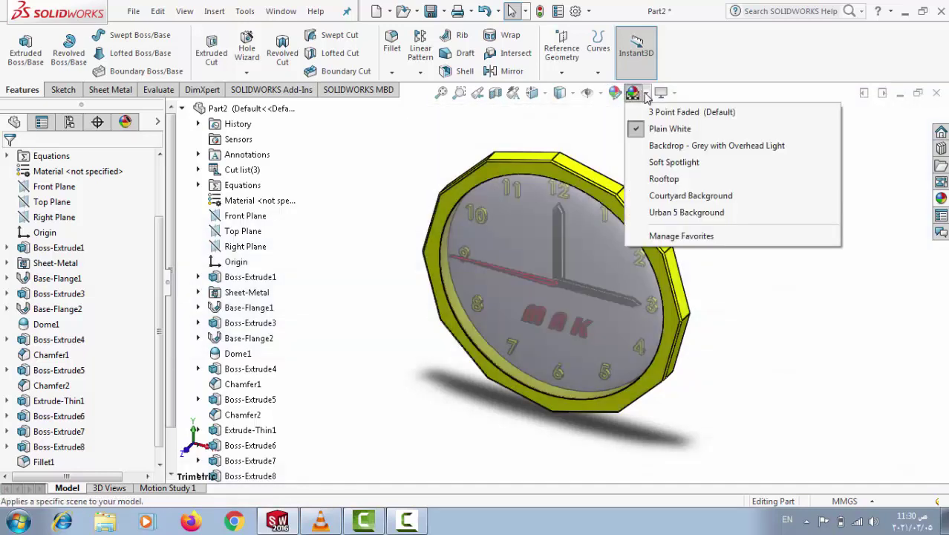
click(643, 146)
click(632, 93)
click(660, 163)
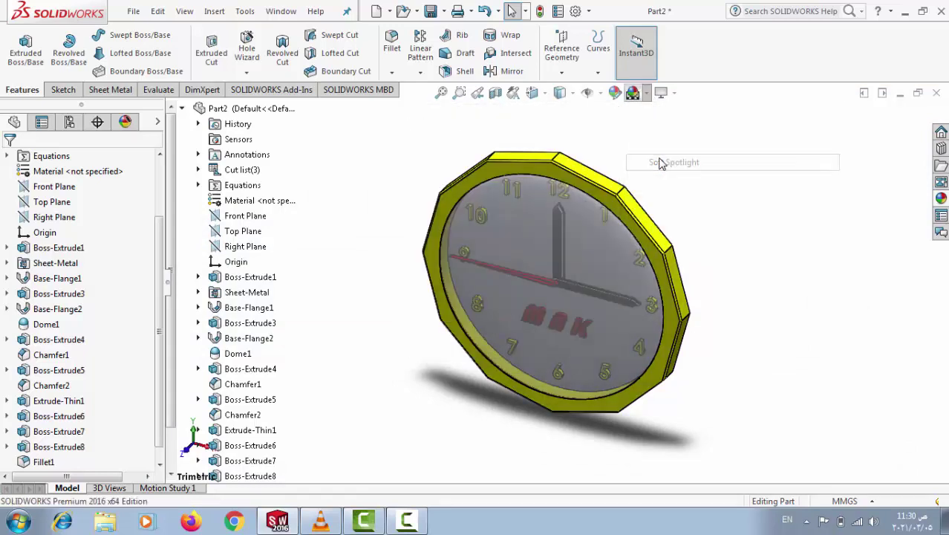
click(632, 93)
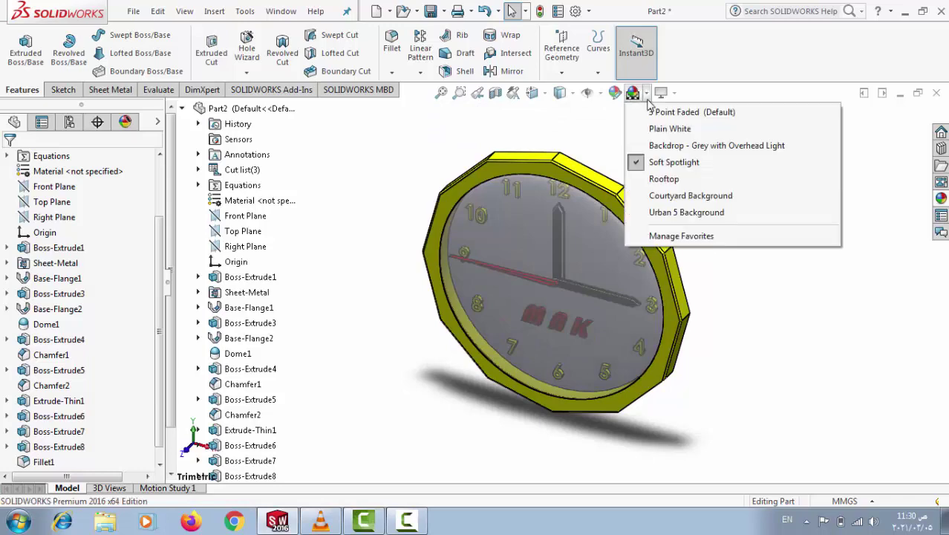
click(647, 180)
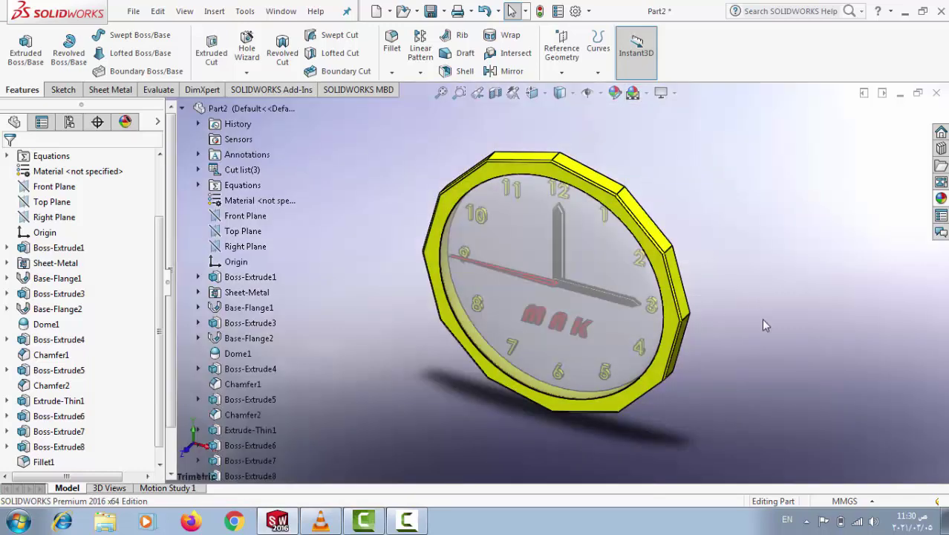
middle_drag(754, 293, 509, 276)
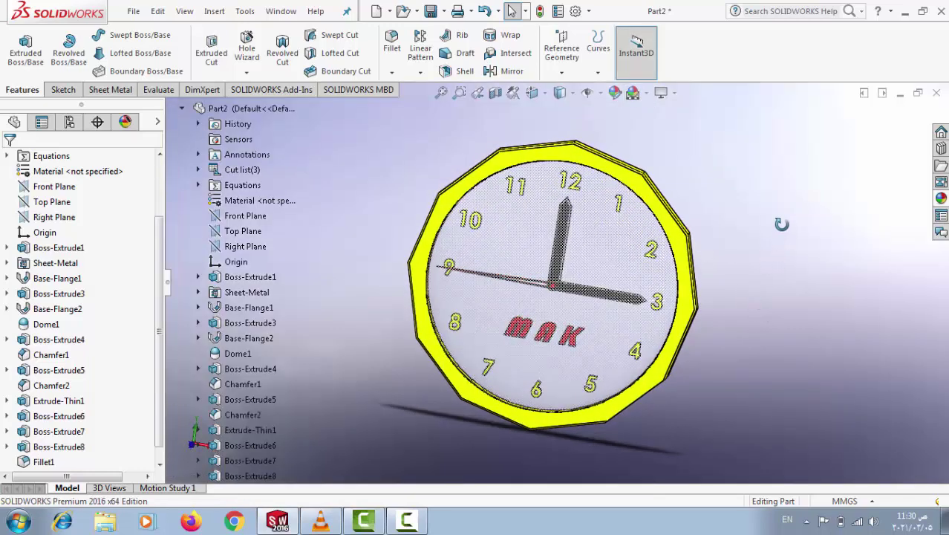
mouse_move(347, 263)
middle_down()
mouse_move(364, 161)
mouse_move(458, 194)
mouse_move(381, 154)
mouse_move(363, 163)
mouse_move(797, 333)
mouse_move(716, 386)
mouse_move(776, 388)
mouse_move(790, 401)
mouse_move(734, 315)
middle_up()
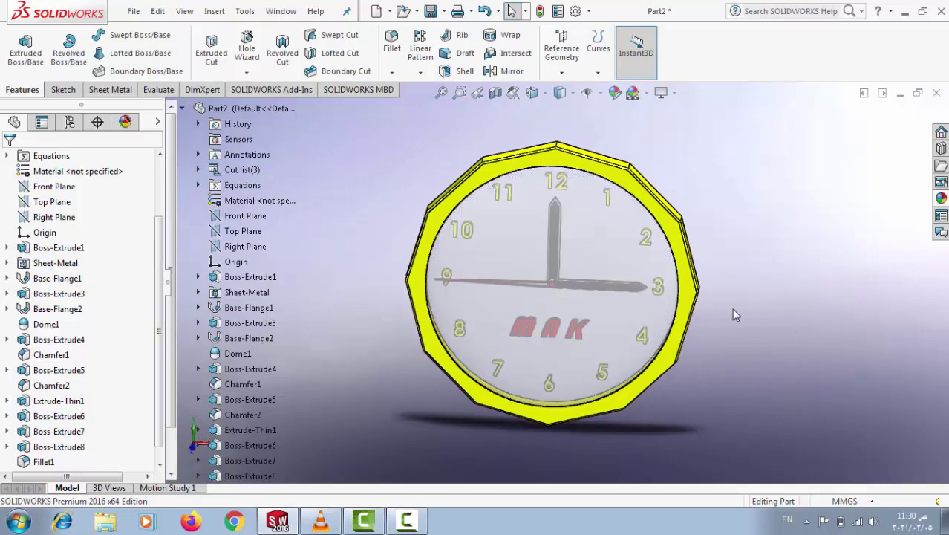